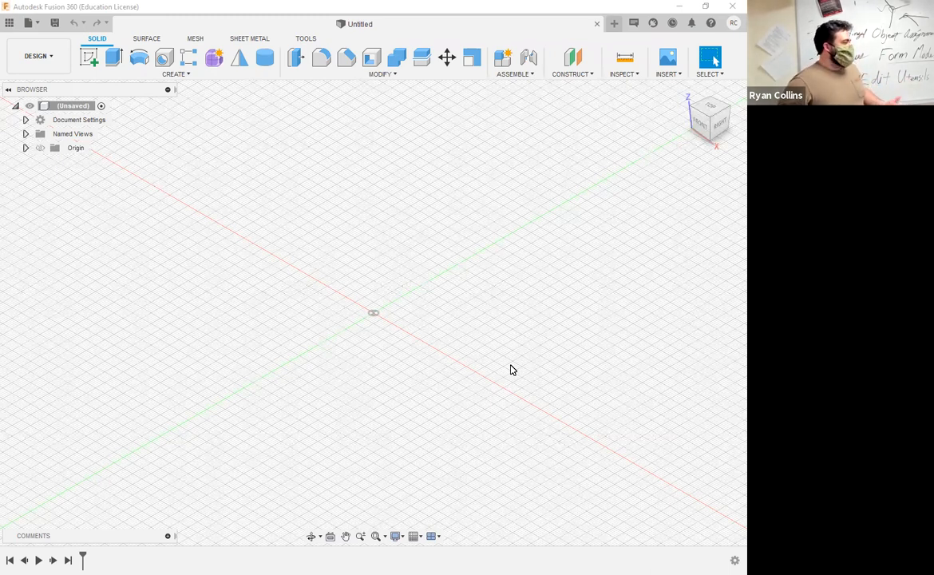
# Insert the Standard table spoon image as a canvas on the XY plane, scaled up to about 5.43
pyautogui.click(665, 58)
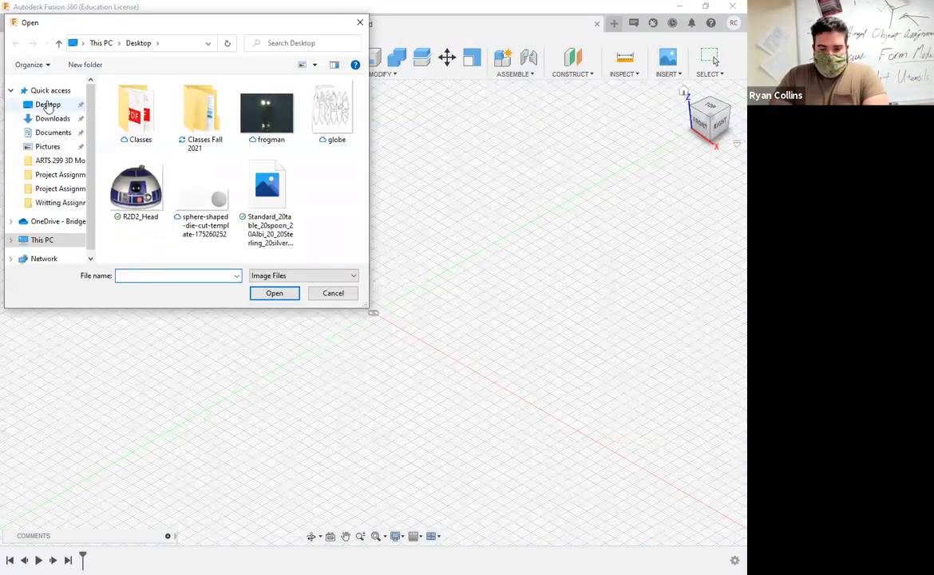
pyautogui.click(267, 200)
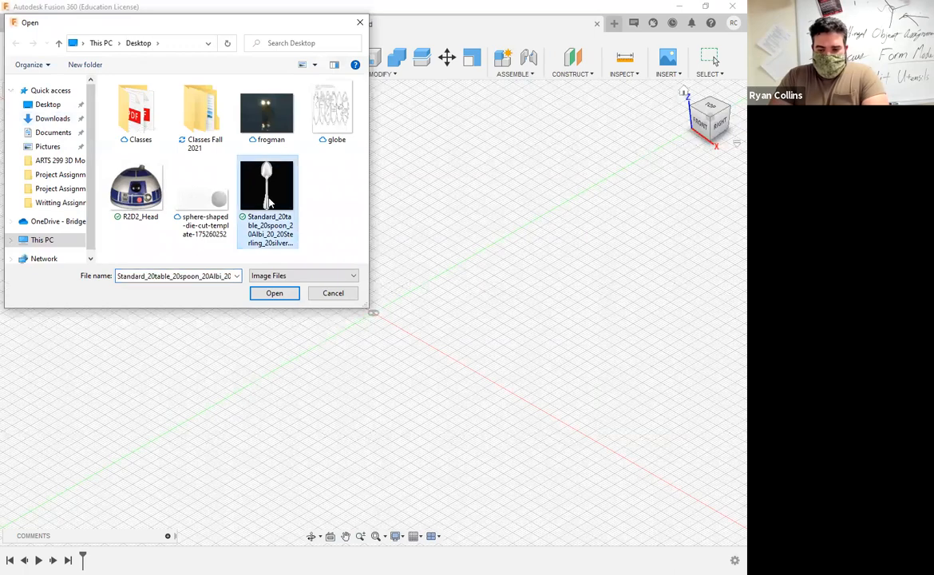
pyautogui.click(279, 295)
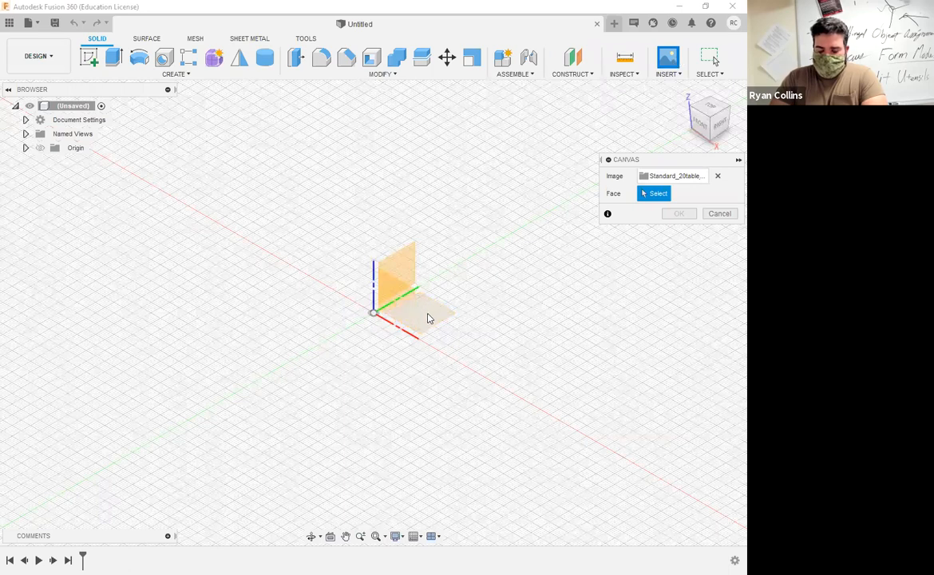
pyautogui.click(403, 319)
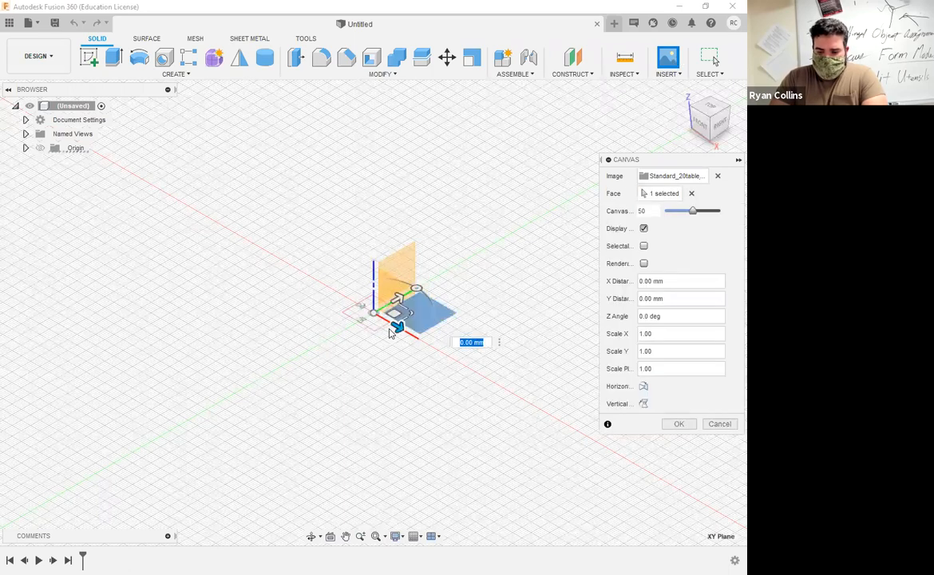
pyautogui.moveTo(413, 315); pyautogui.dragTo(724, 369)
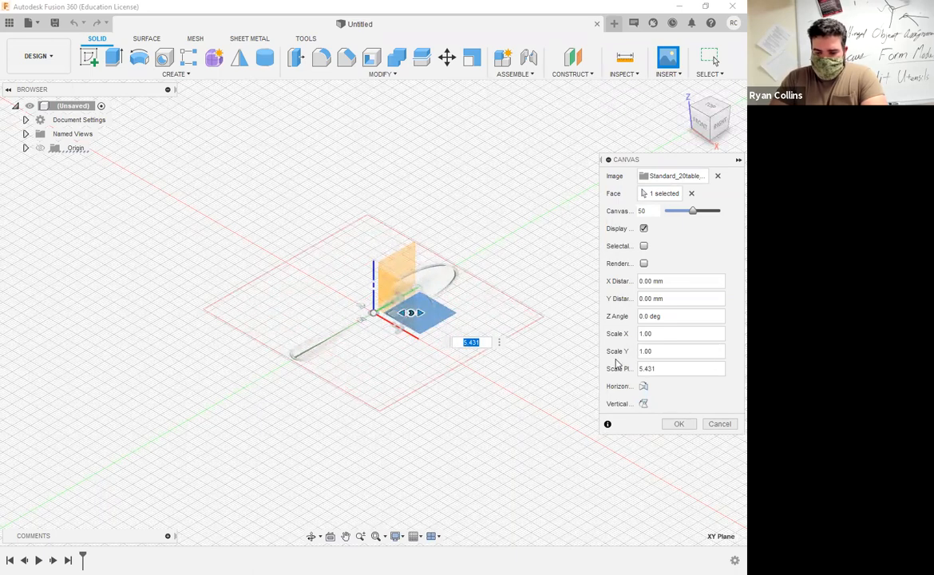
pyautogui.click(680, 425)
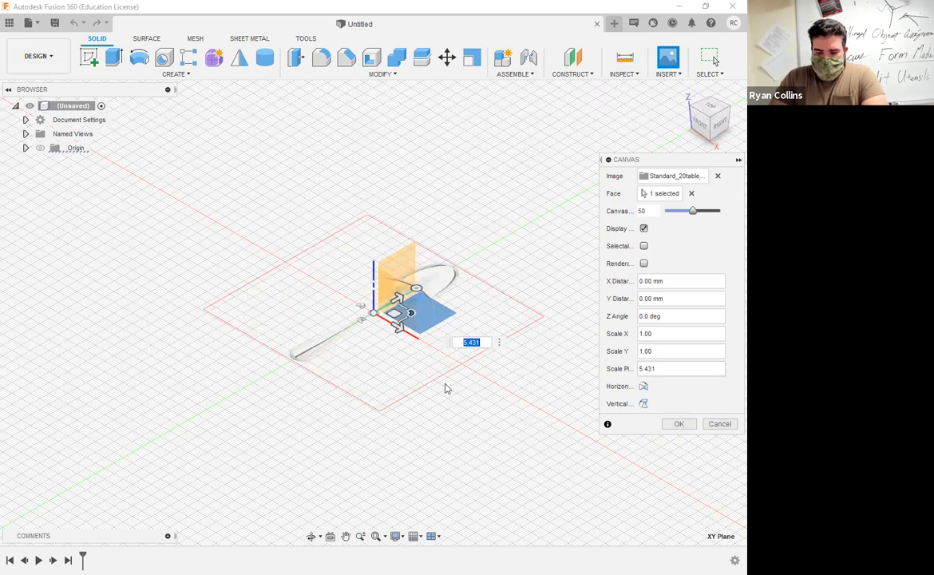
# Calibrate the spoon canvas from the bowl's tip to the handle's end at 150 mm
pyautogui.click(707, 106)
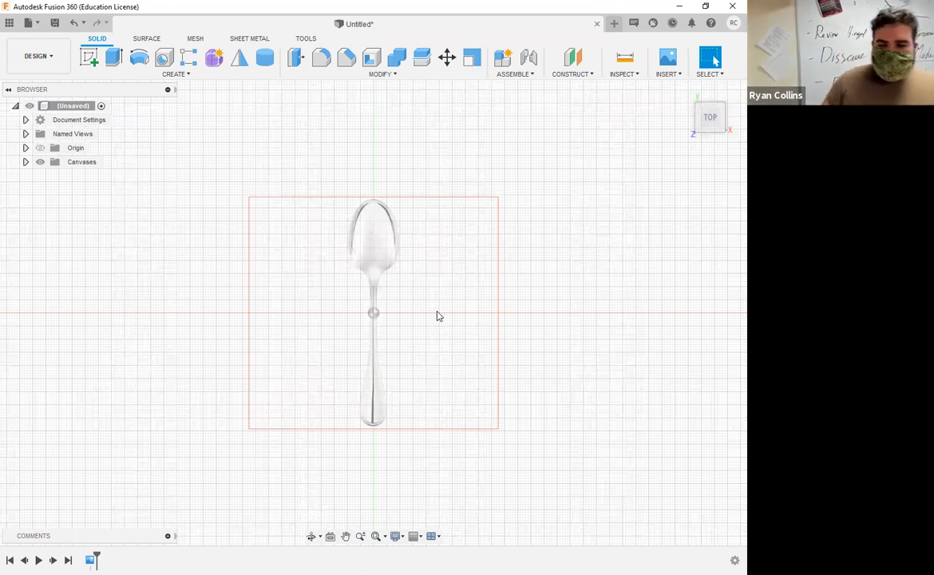
pyautogui.click(26, 162)
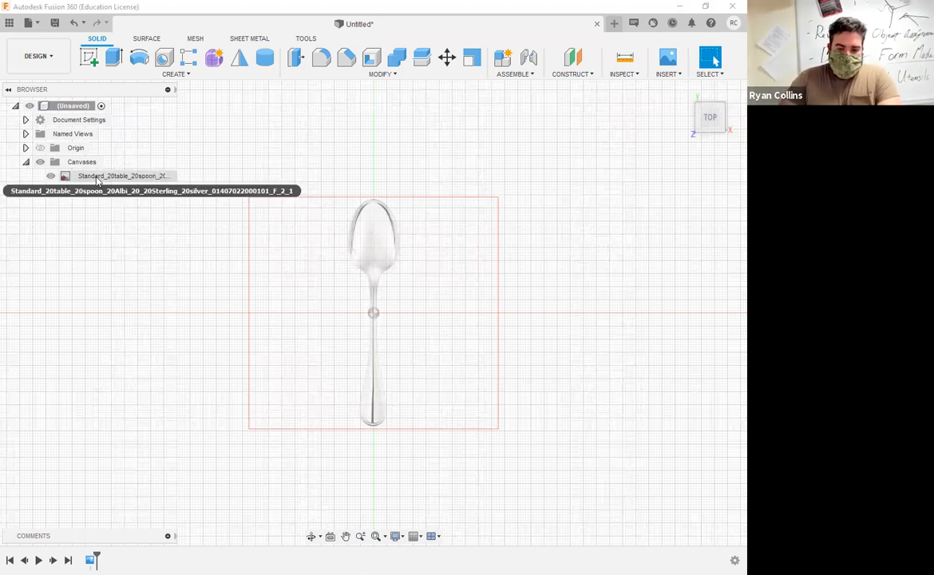
pyautogui.rightClick(98, 178)
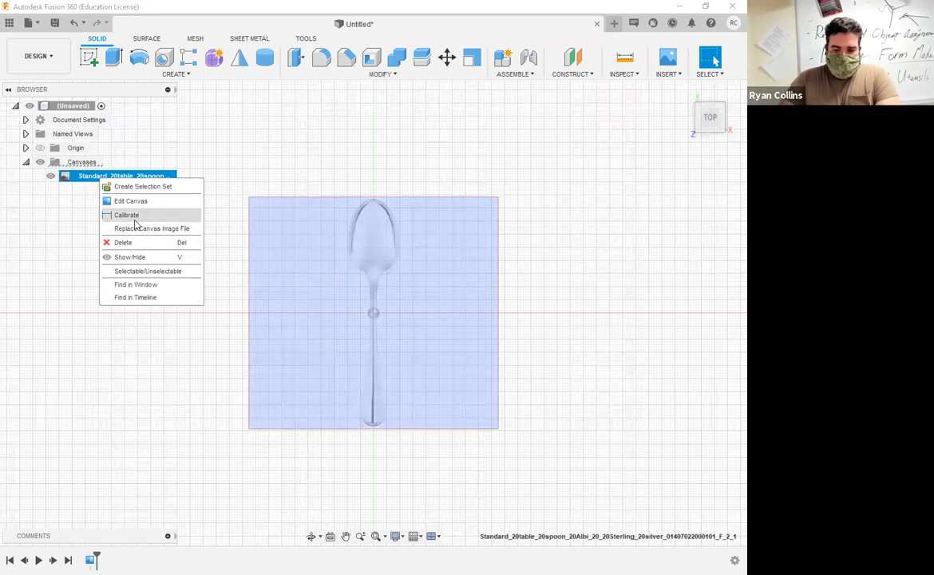
pyautogui.click(126, 216)
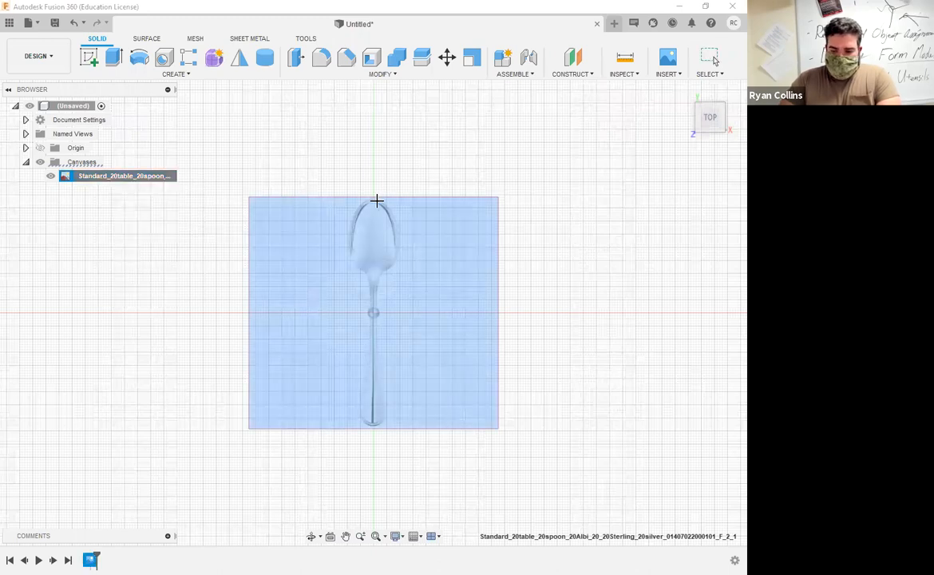
pyautogui.click(374, 198)
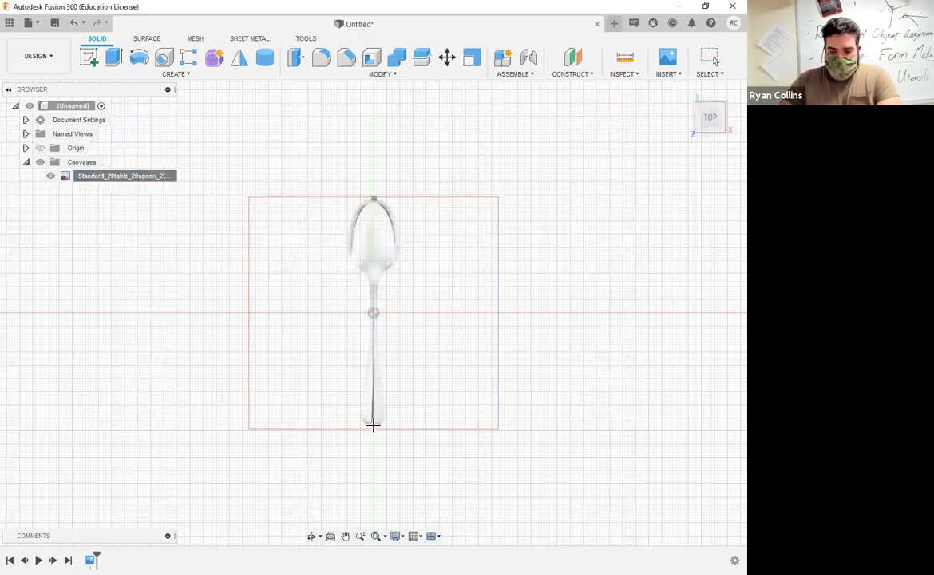
pyautogui.click(373, 425)
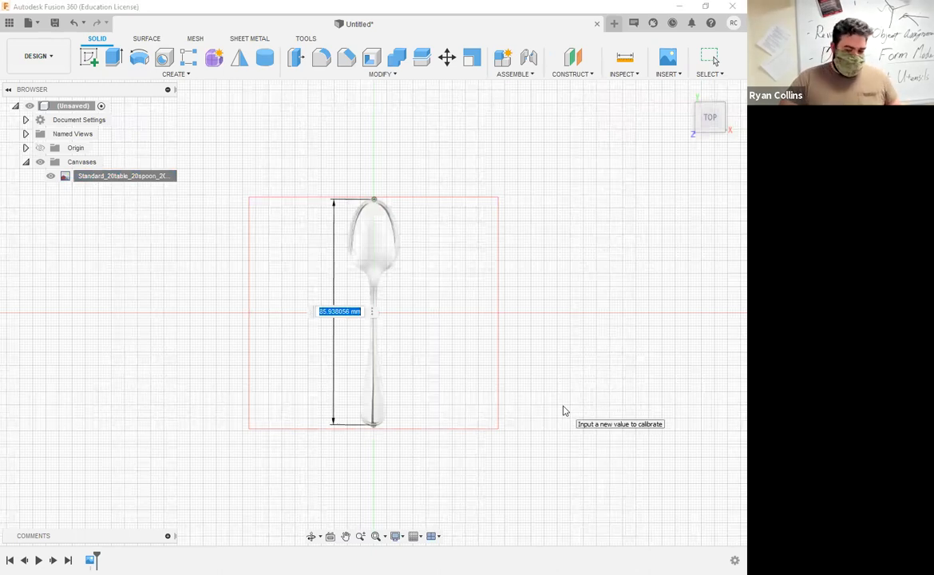
pyautogui.write('150')
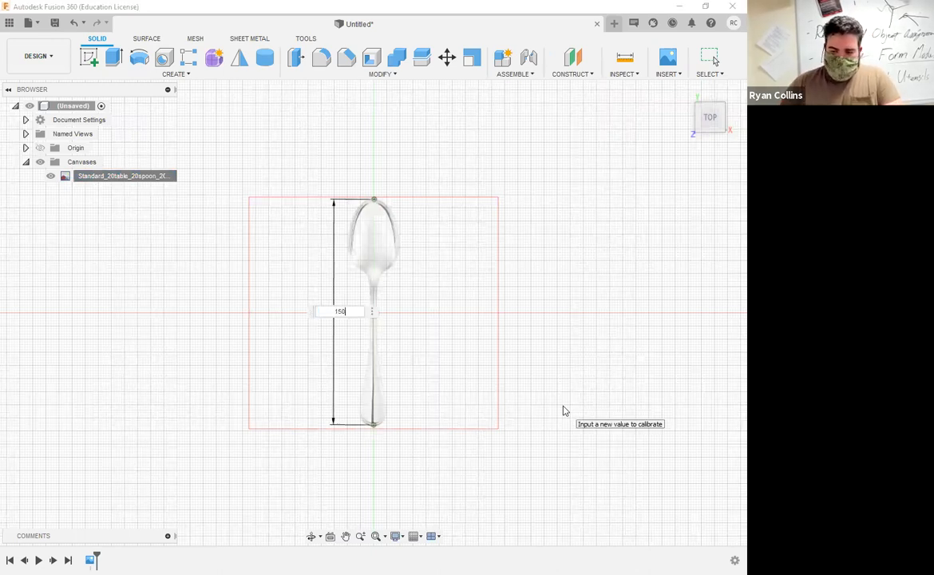
pyautogui.press('Return')
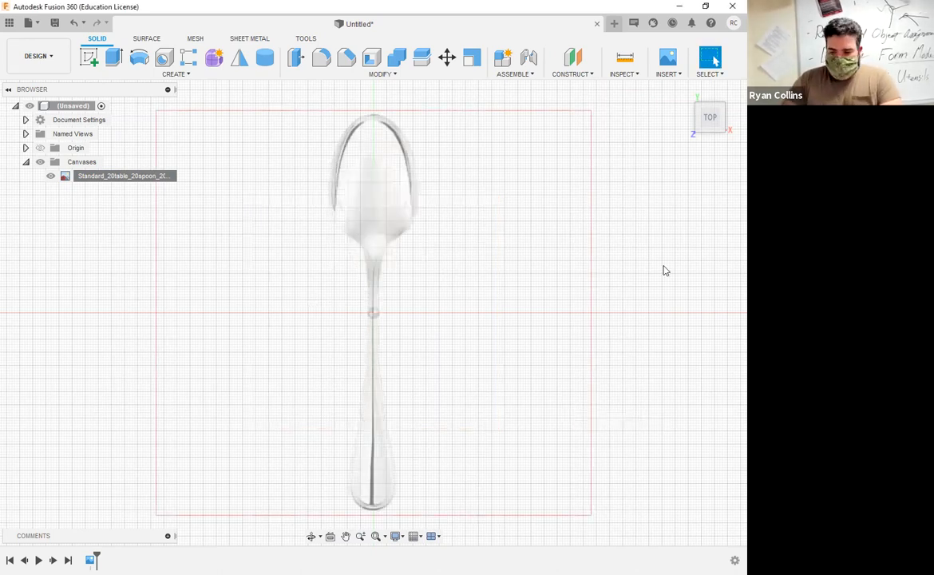
# Create a form and place a sphere as a new body, centred on the spoon bowl's centre line
pyautogui.scroll(2, 667, 268)
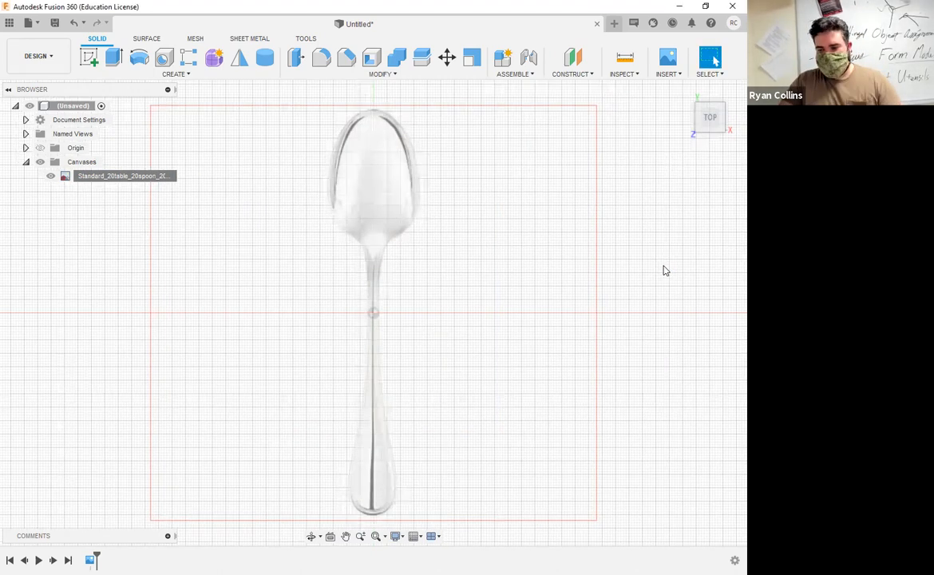
pyautogui.scroll(-4, 651, 345)
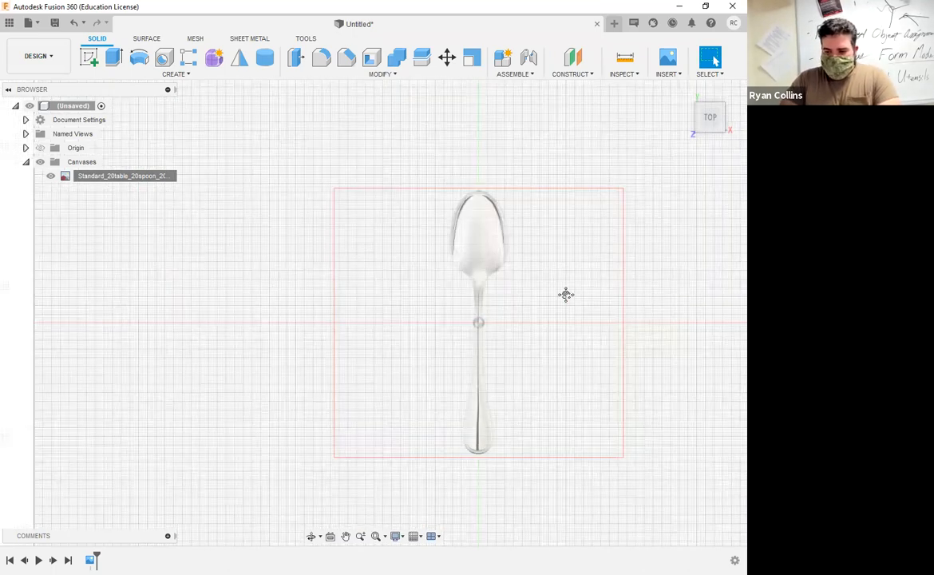
pyautogui.scroll(-1, 564, 348)
pyautogui.moveTo(564, 348); pyautogui.dragTo(121, 131, button='middle')
pyautogui.click(215, 56)
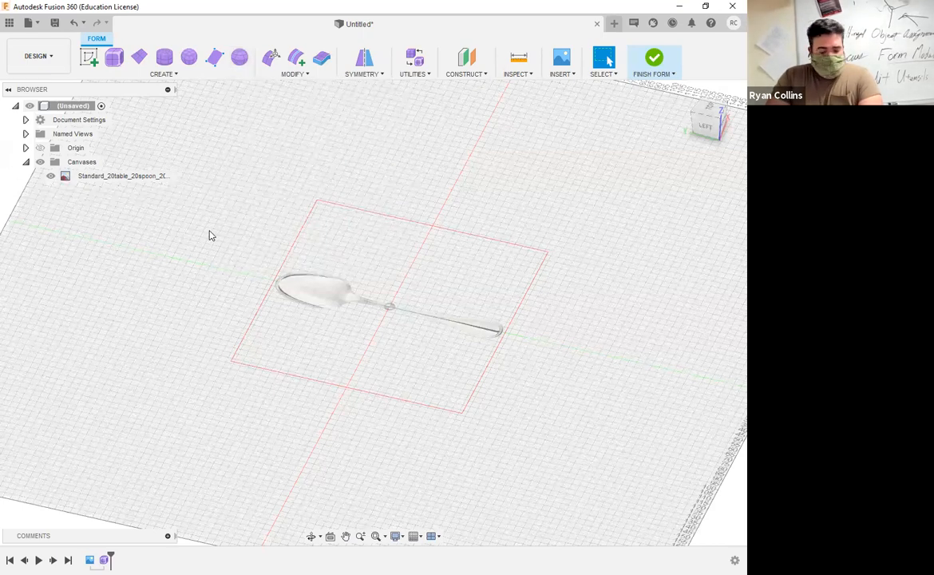
pyautogui.click(240, 60)
pyautogui.moveTo(251, 353)
pyautogui.keyDown('shift'); pyautogui.mouseDown(button='middle')
pyautogui.moveTo(250, 334)
pyautogui.moveTo(394, 330)
pyautogui.moveTo(378, 344)
pyautogui.mouseUp(button='middle'); pyautogui.keyUp('shift')
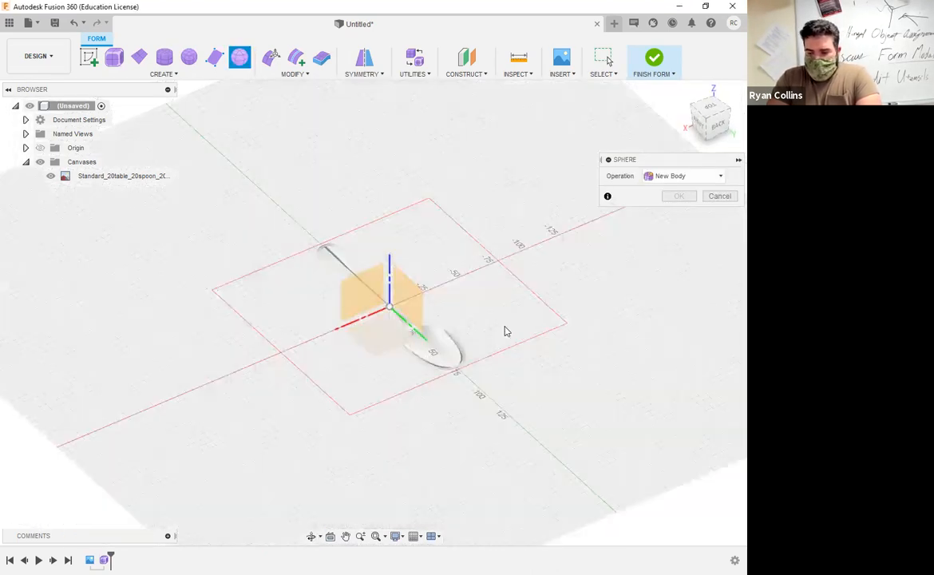
pyautogui.scroll(5, 525, 321)
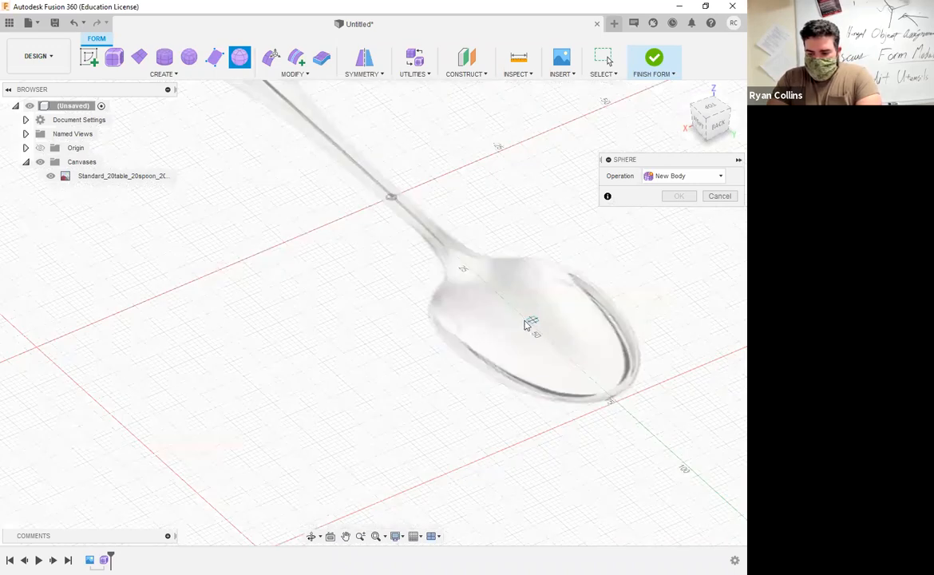
pyautogui.click(498, 330)
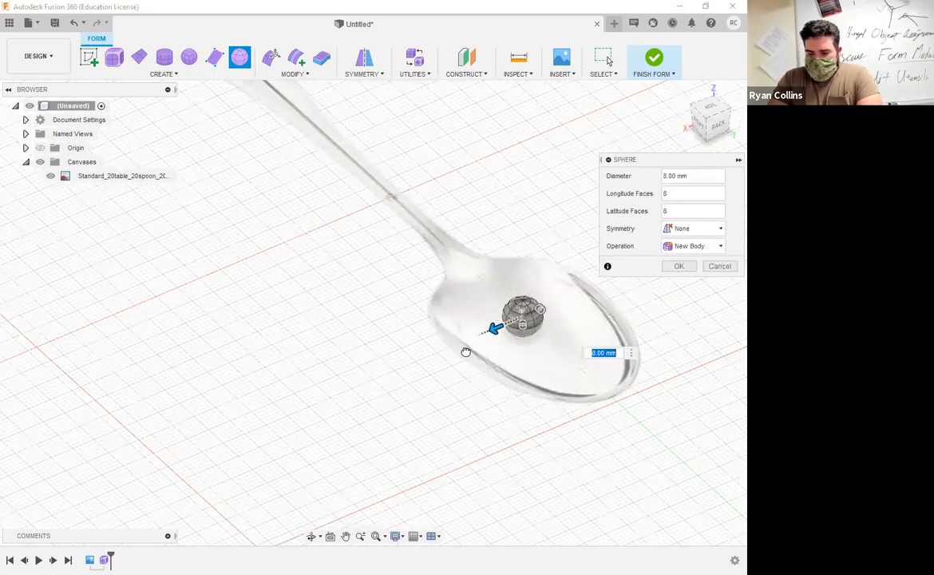
# Size the sphere to a 32 mm diameter to match the bowl's width, with 8 longitude and 8 latitude faces
pyautogui.click(710, 109)
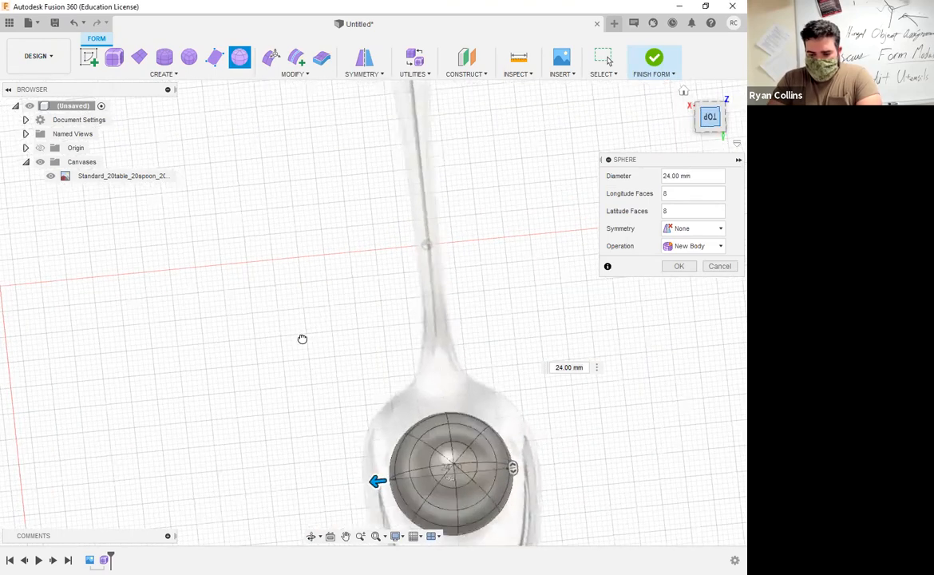
pyautogui.moveTo(303, 339); pyautogui.dragTo(274, 287, button='middle')
pyautogui.moveTo(304, 335); pyautogui.dragTo(282, 335)
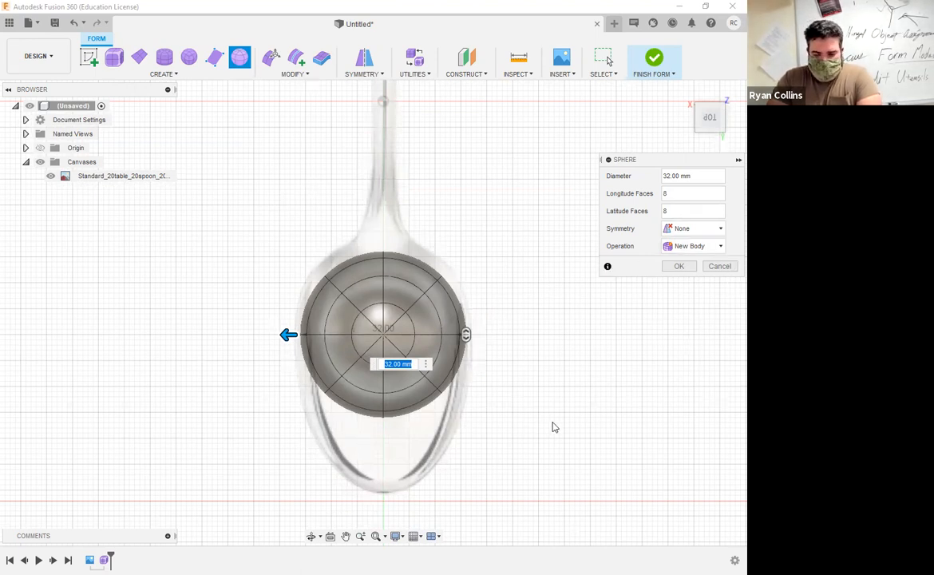
pyautogui.keyDown('shift'); pyautogui.moveTo(502, 348); pyautogui.dragTo(554, 381, button='middle'); pyautogui.keyUp('shift')
pyautogui.click(707, 109)
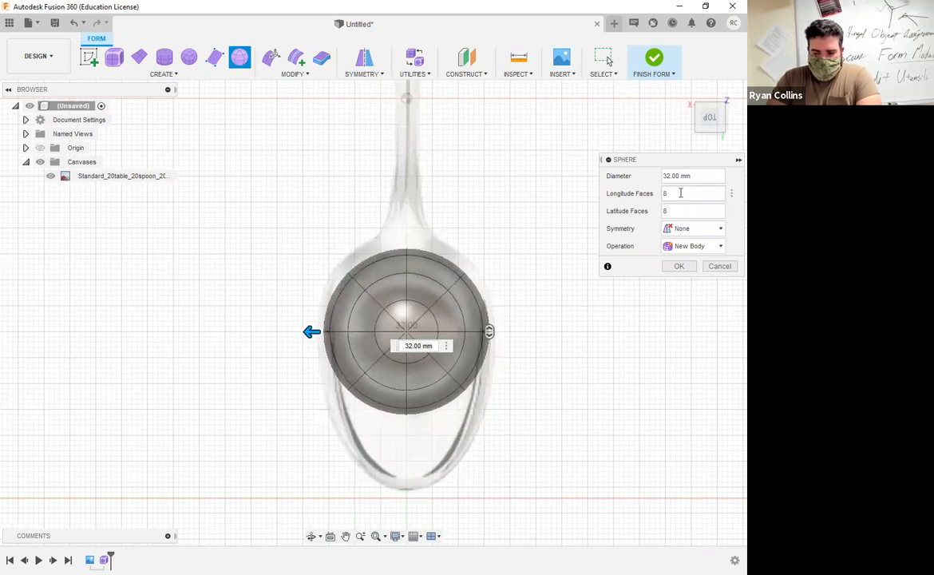
pyautogui.click(679, 267)
# Draw a centre-type plane over the spoon's handle, 10 mm across and 82 mm long, centred on the handle's axis
pyautogui.scroll(-2, 469, 308)
pyautogui.moveTo(492, 194); pyautogui.dragTo(429, 376, button='middle')
pyautogui.scroll(-5, 448, 345)
pyautogui.scroll(1, 480, 311)
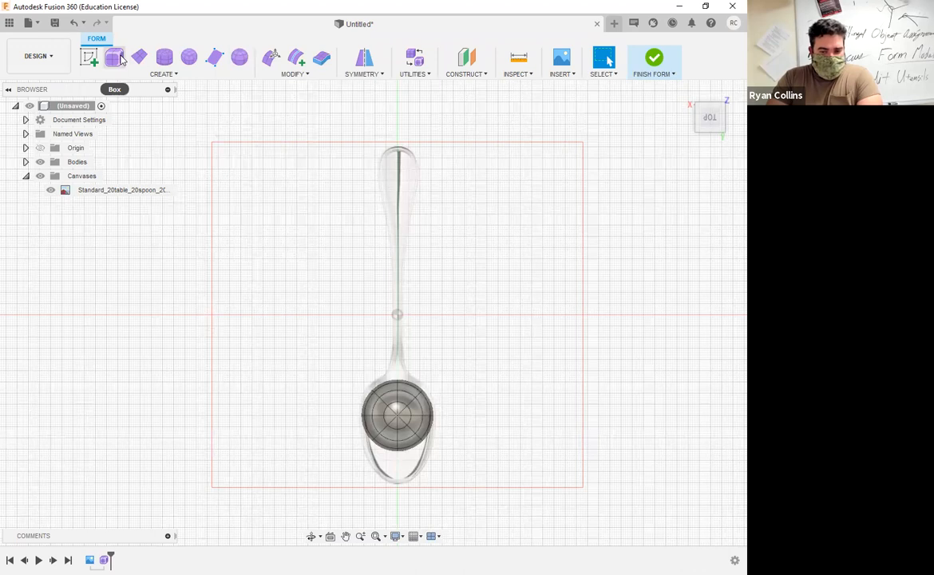
pyautogui.click(139, 57)
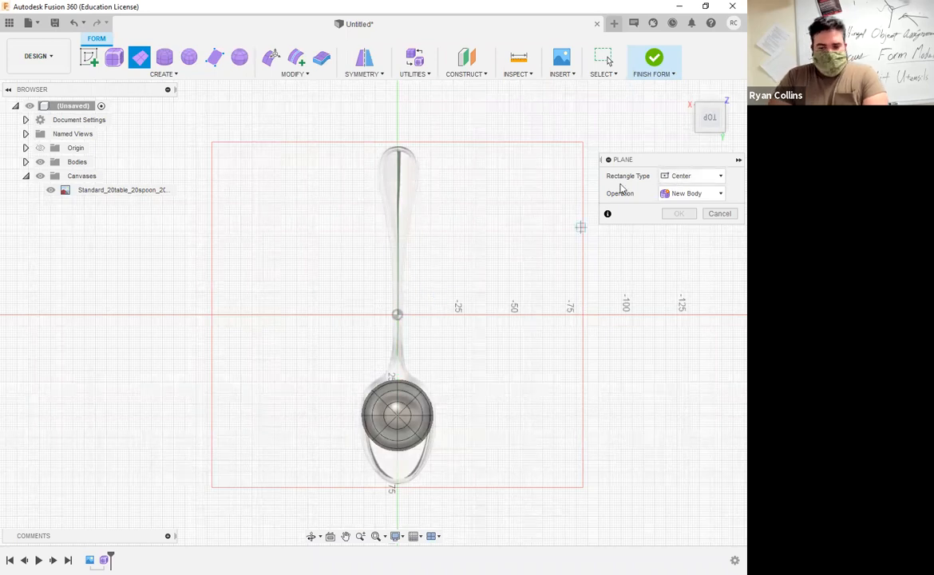
pyautogui.click(692, 177)
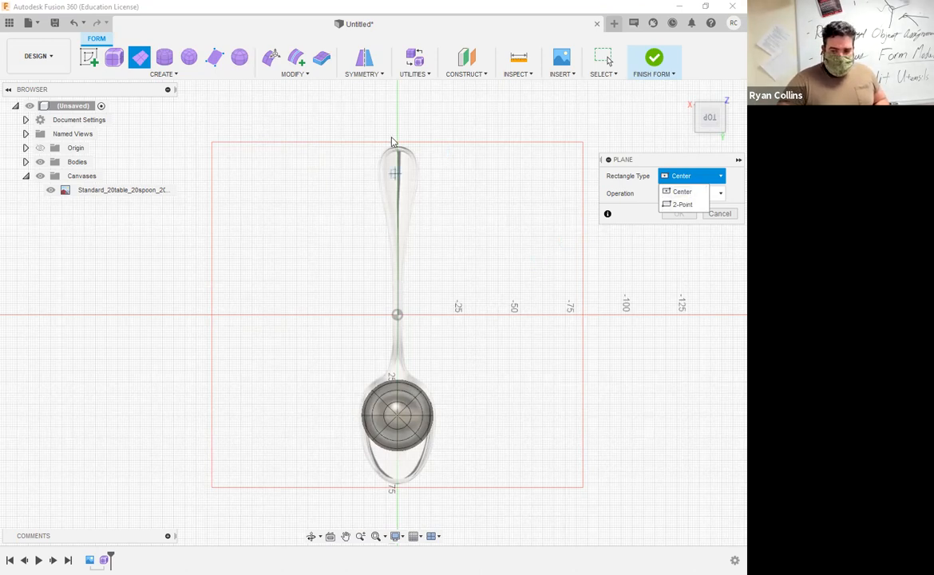
pyautogui.click(692, 198)
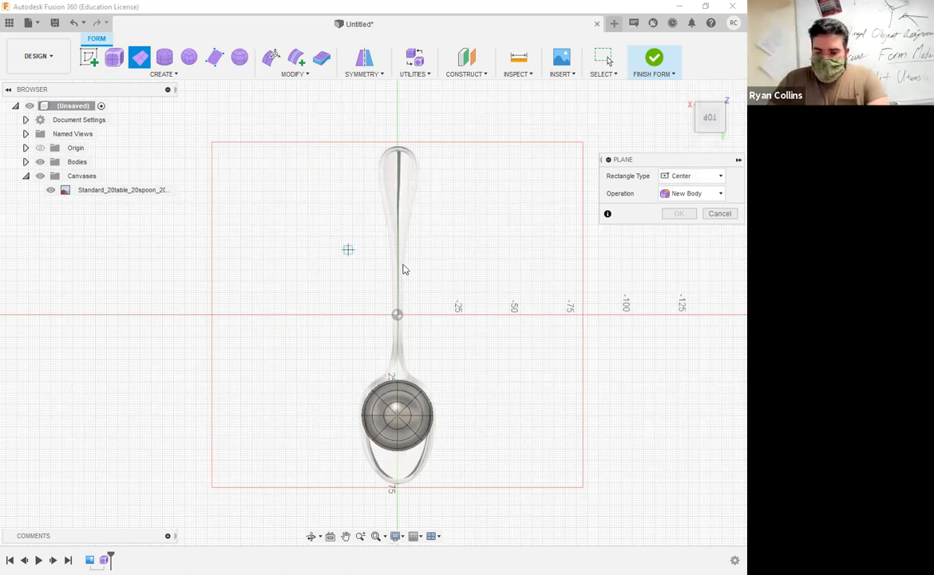
pyautogui.scroll(3, 402, 257)
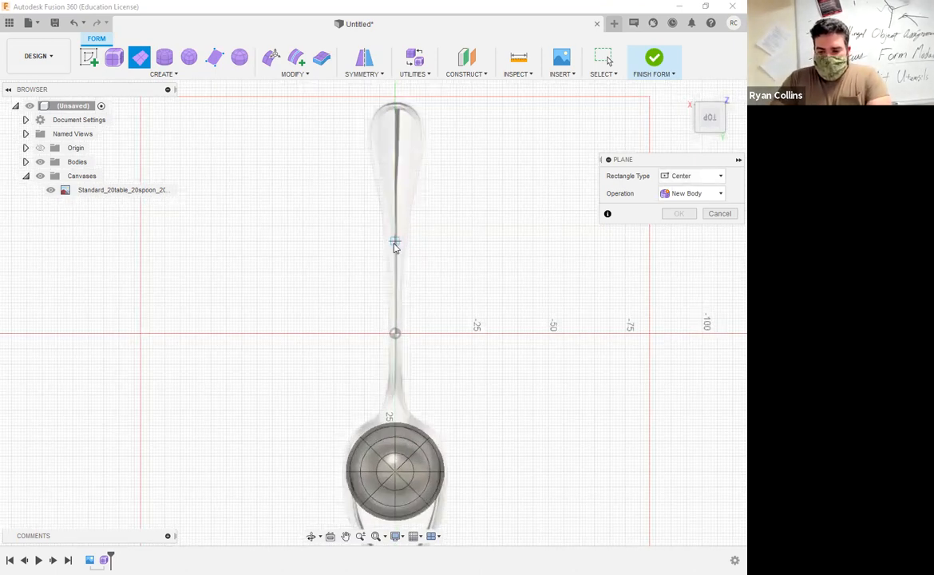
pyautogui.scroll(2, 394, 244)
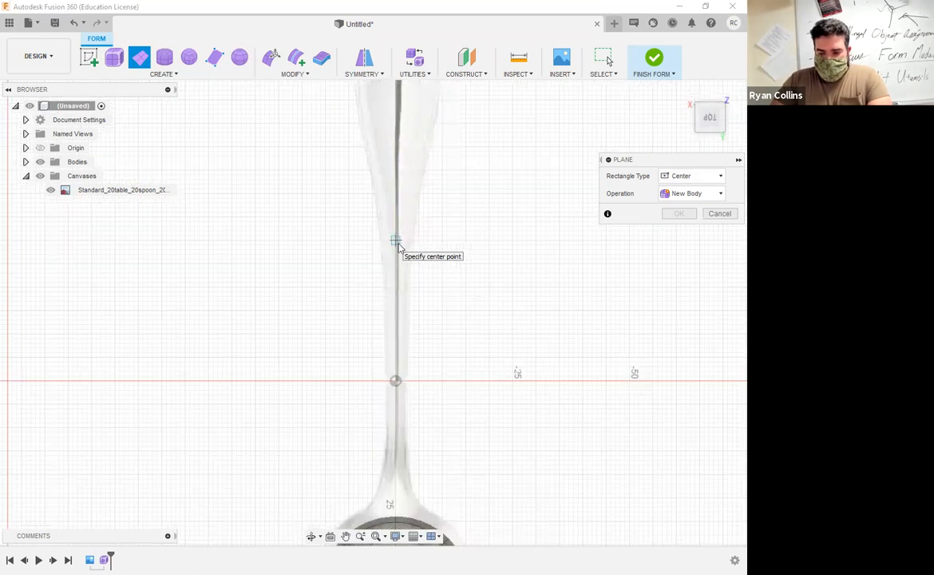
pyautogui.scroll(2, 396, 243)
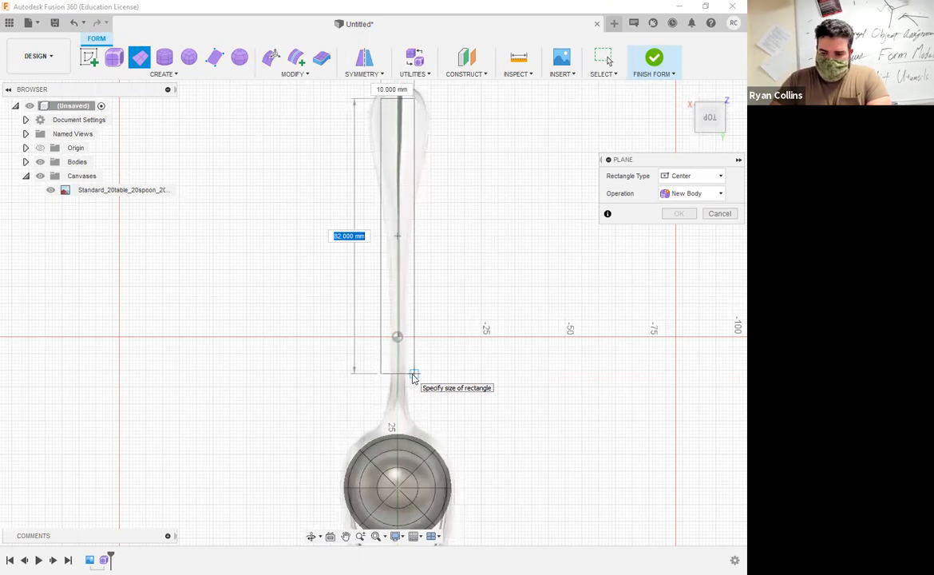
pyautogui.click(412, 375)
# Divide the handle plane into 2 length faces and 4 width faces, and create it
pyautogui.scroll(3, 482, 264)
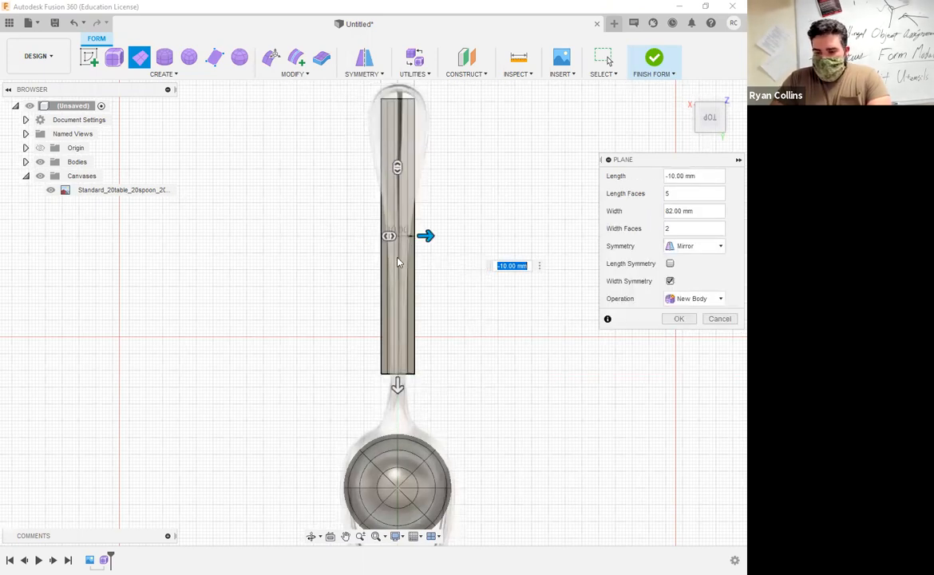
pyautogui.scroll(-2, 413, 269)
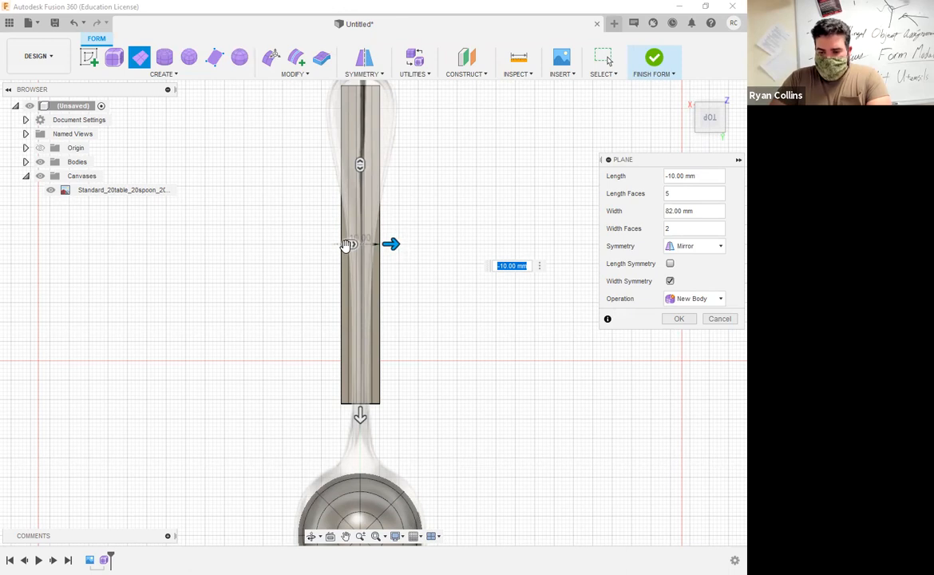
pyautogui.moveTo(349, 245)
pyautogui.mouseDown()
pyautogui.moveTo(359, 244)
pyautogui.moveTo(335, 244)
pyautogui.mouseUp()
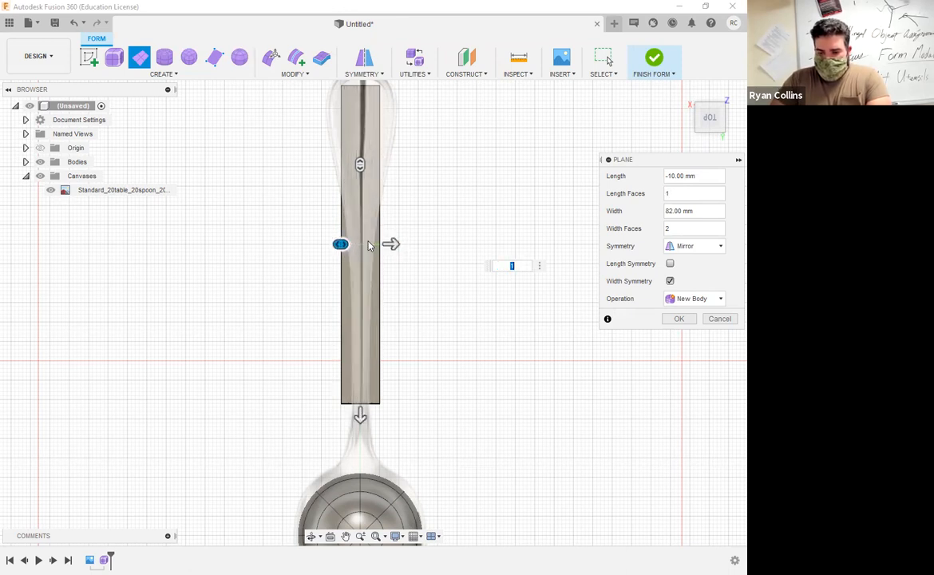
pyautogui.click(680, 195)
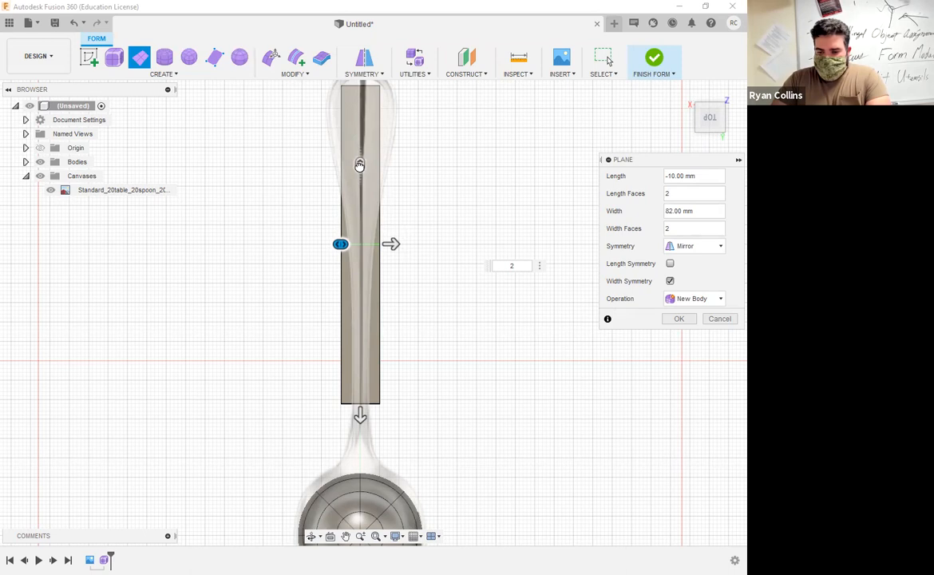
pyautogui.moveTo(360, 172)
pyautogui.mouseDown()
pyautogui.moveTo(359, 217)
pyautogui.moveTo(362, 179)
pyautogui.mouseUp()
pyautogui.keyDown('shift'); pyautogui.moveTo(470, 208); pyautogui.dragTo(506, 324, button='middle'); pyautogui.keyUp('shift')
pyautogui.write('4')
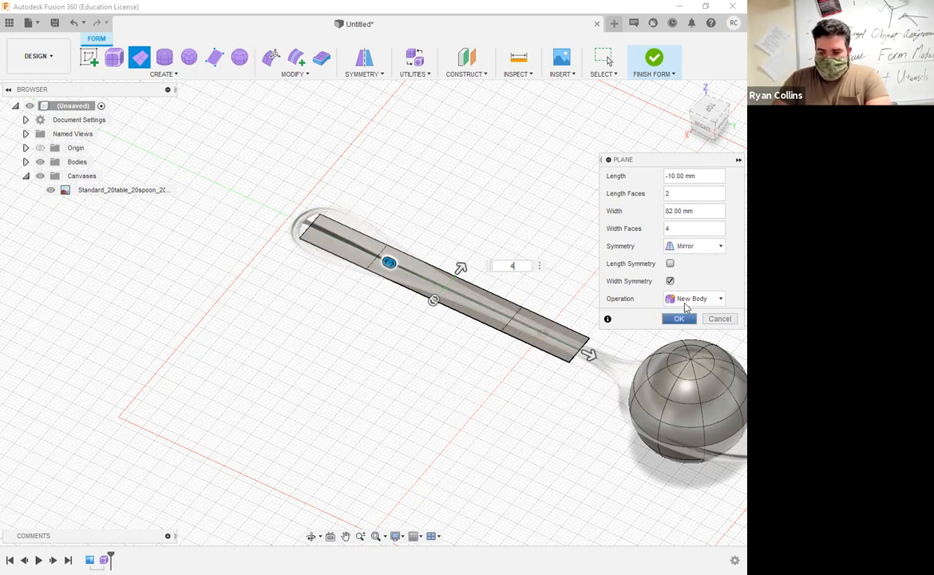
pyautogui.click(678, 319)
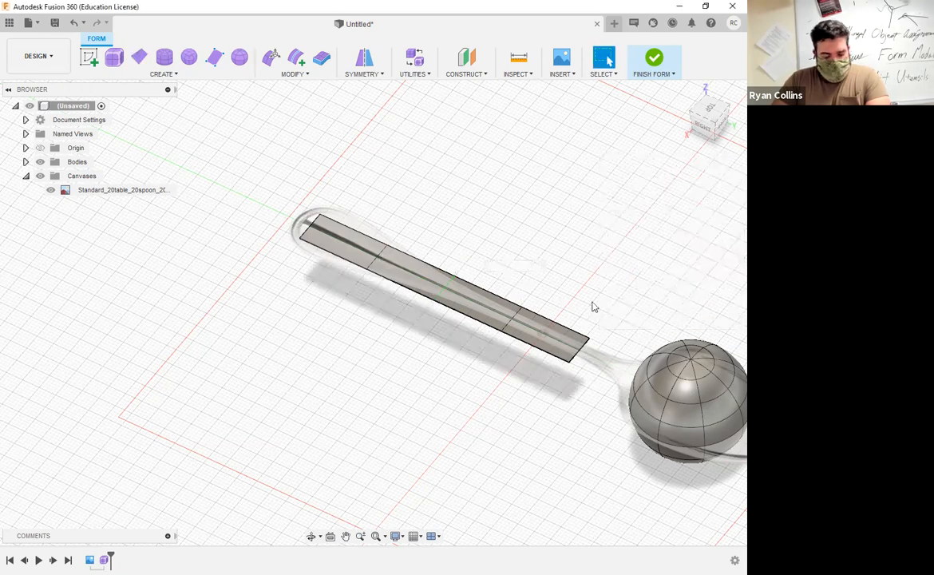
pyautogui.keyDown('shift'); pyautogui.moveTo(637, 300); pyautogui.dragTo(416, 313, button='middle'); pyautogui.keyUp('shift')
pyautogui.scroll(-3, 525, 275)
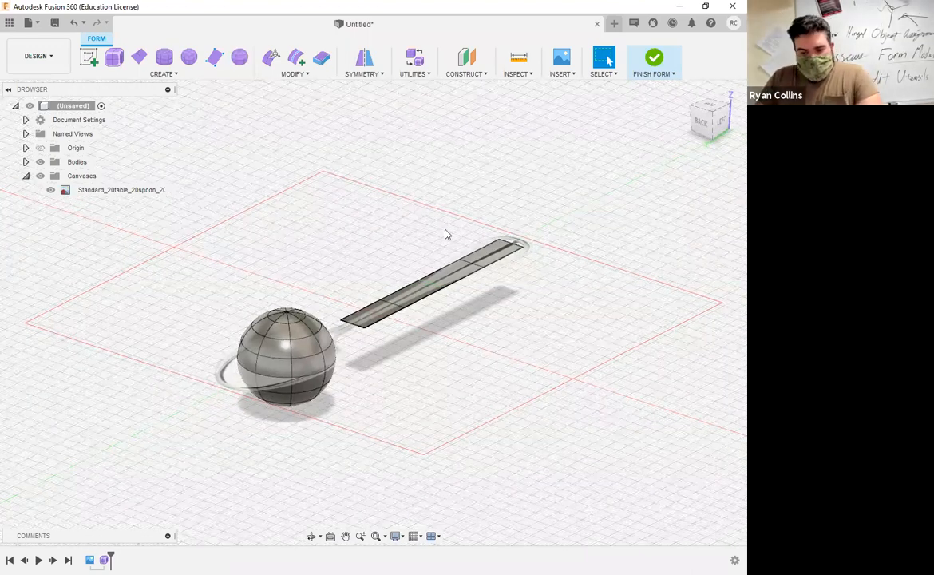
pyautogui.scroll(2, 445, 234)
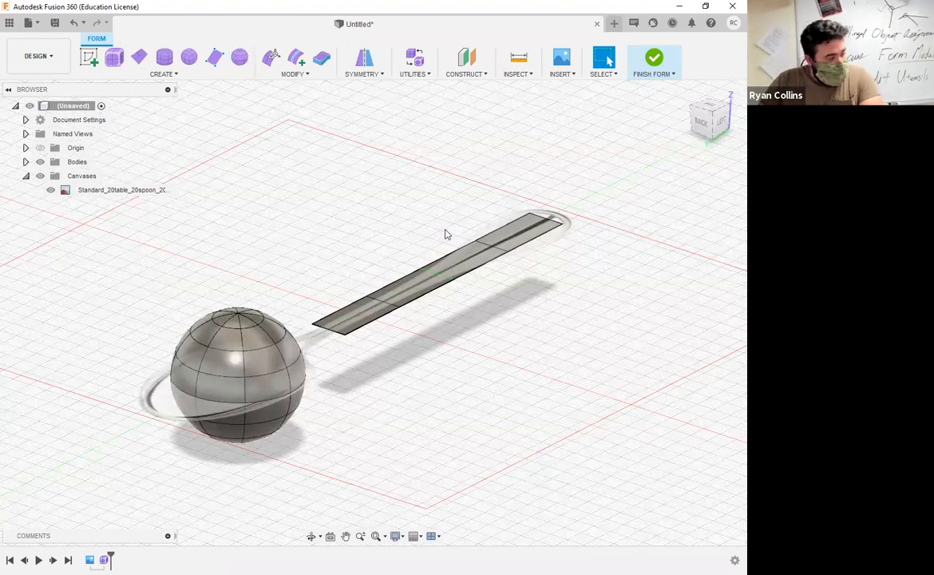
pyautogui.click(296, 59)
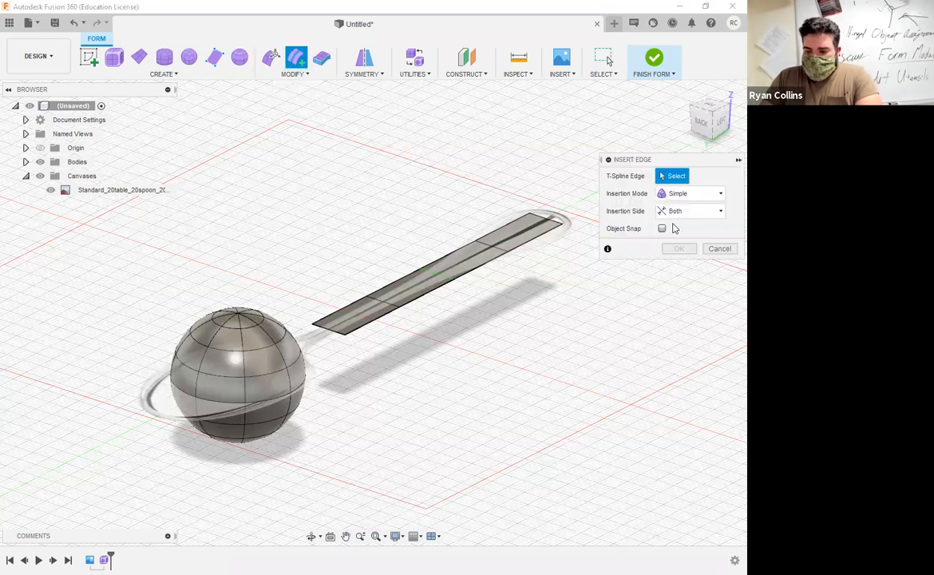
pyautogui.click(719, 248)
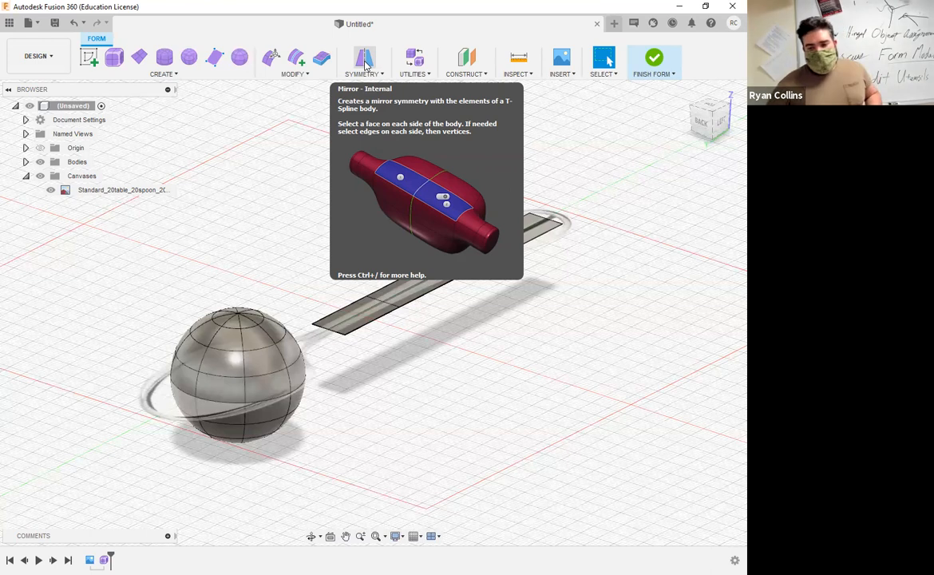
# Add an internal mirror symmetry along the handle plane's lengthwise centre line, using the two side-by-side faces at its far end
pyautogui.click(361, 75)
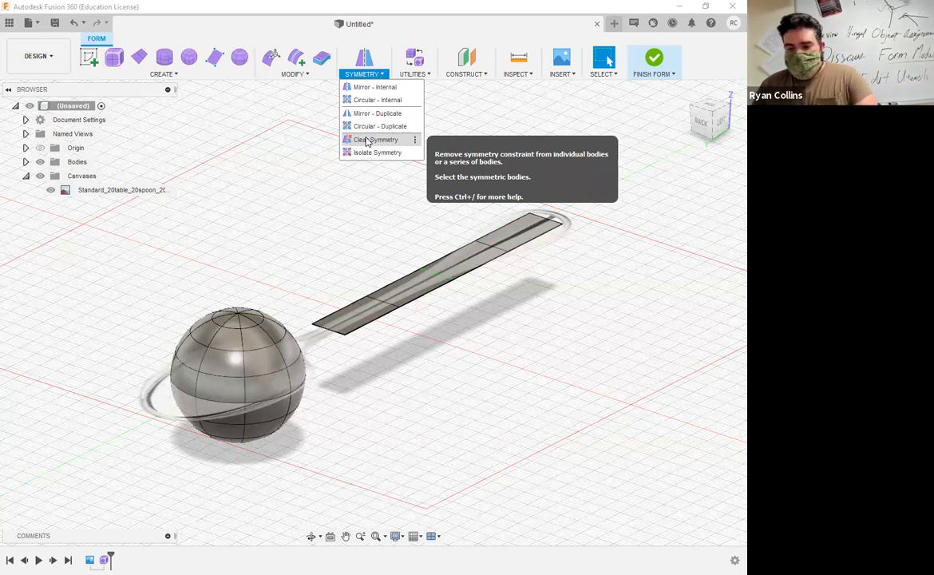
pyautogui.click(379, 88)
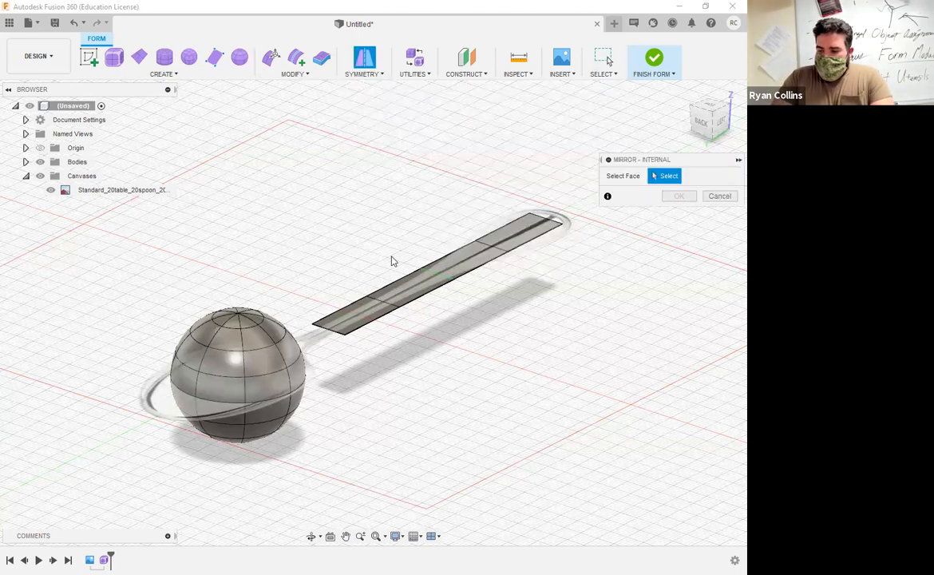
pyautogui.scroll(3, 380, 255)
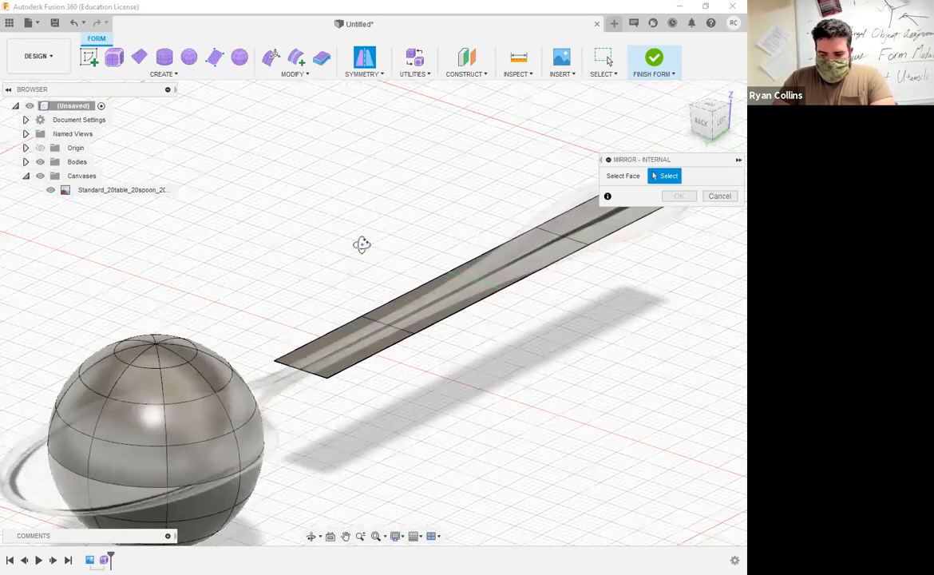
pyautogui.keyDown('shift'); pyautogui.moveTo(380, 256); pyautogui.dragTo(479, 199, button='middle'); pyautogui.keyUp('shift')
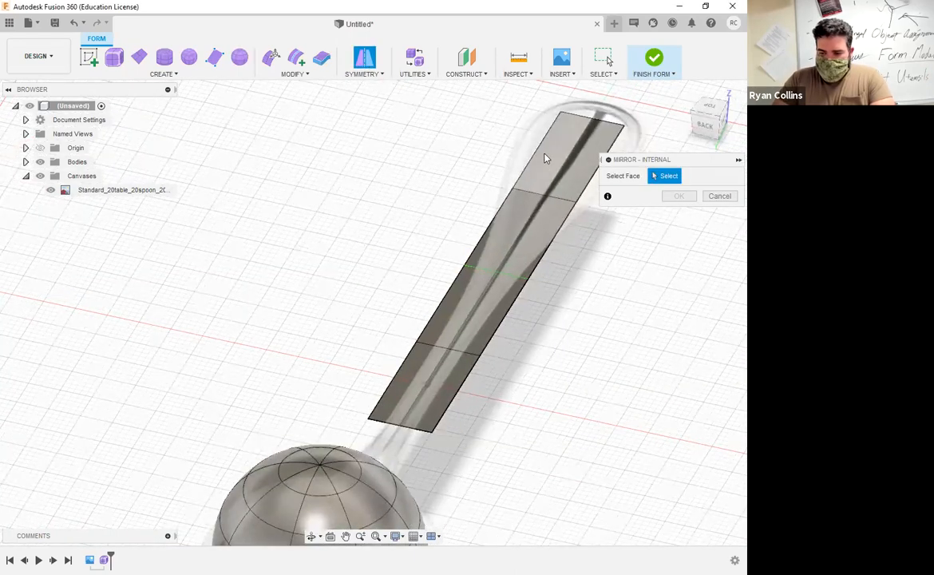
pyautogui.click(544, 158)
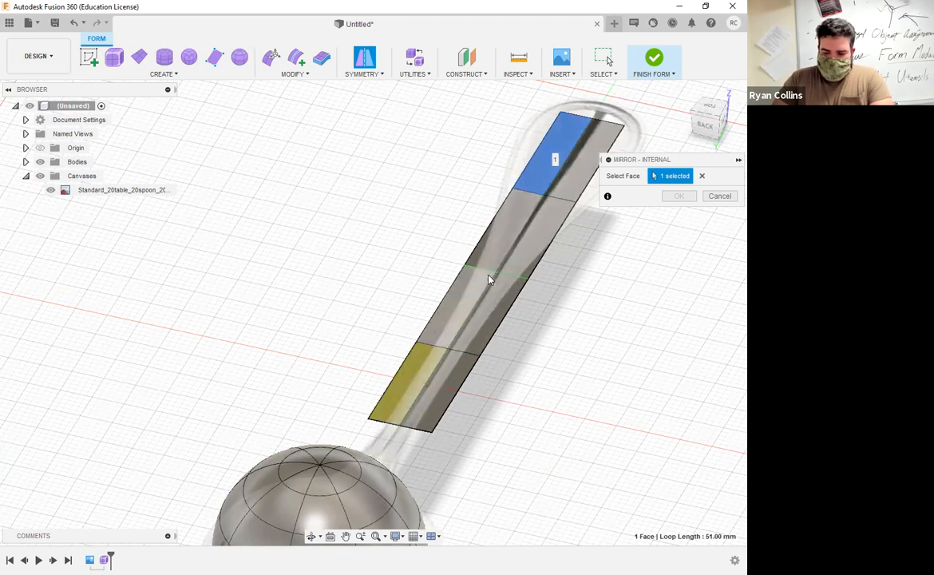
pyautogui.click(579, 169)
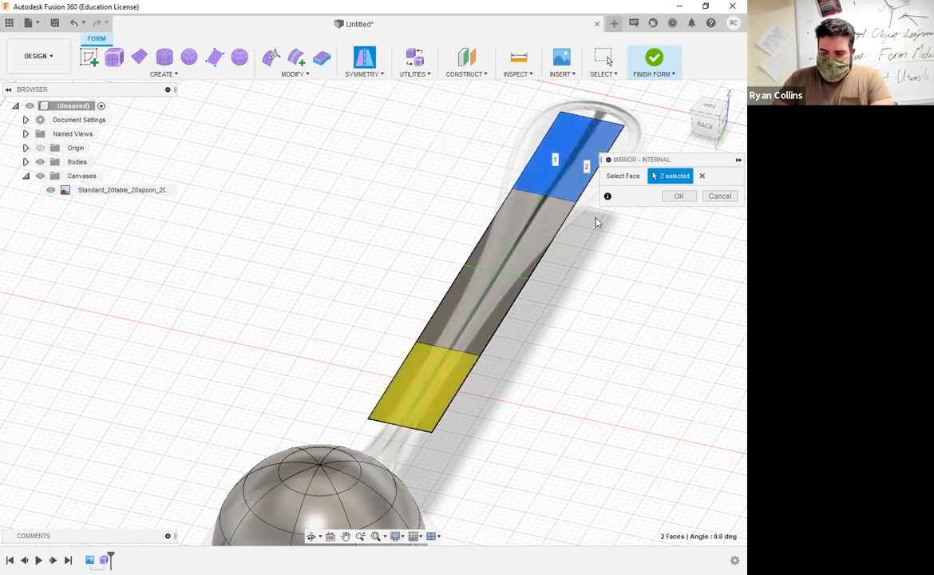
pyautogui.click(677, 196)
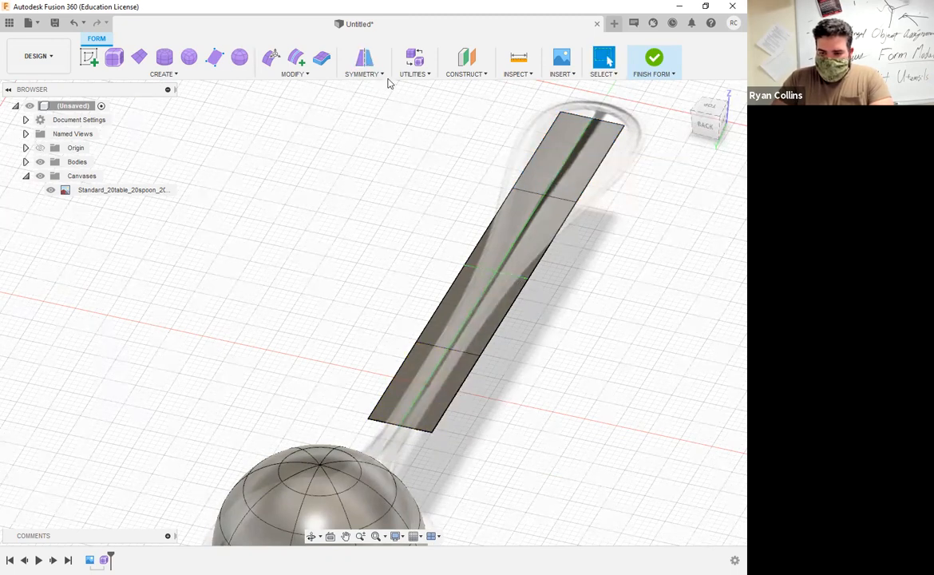
# Clear the handle plane's symmetry and apply an internal mirror only about its lengthwise centre line, using the two far-end faces
pyautogui.click(364, 74)
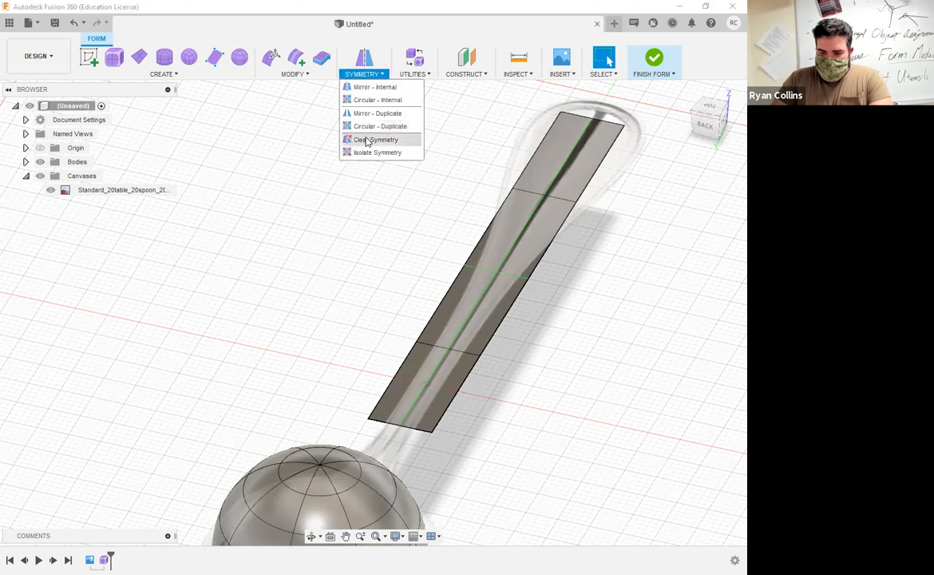
pyautogui.click(517, 275)
pyautogui.click(687, 199)
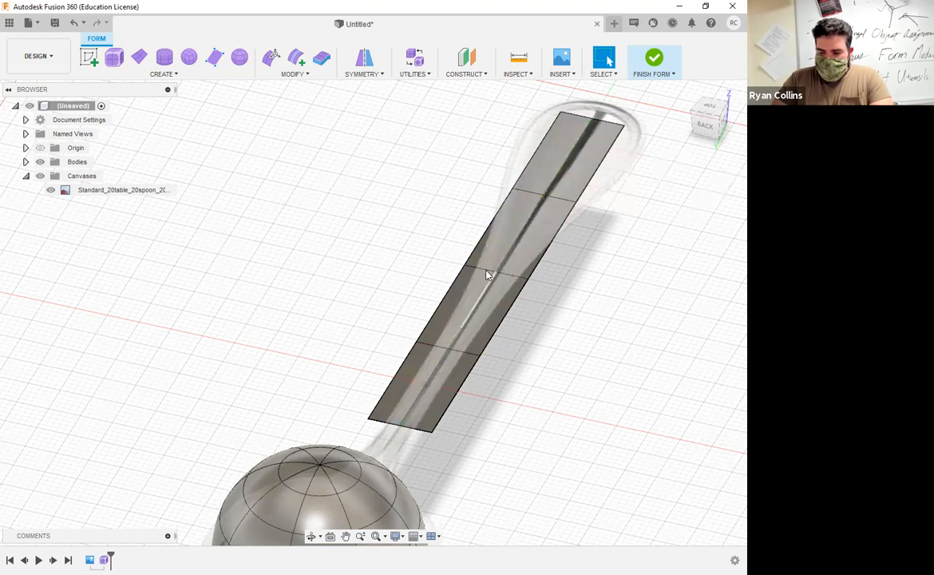
pyautogui.click(581, 167)
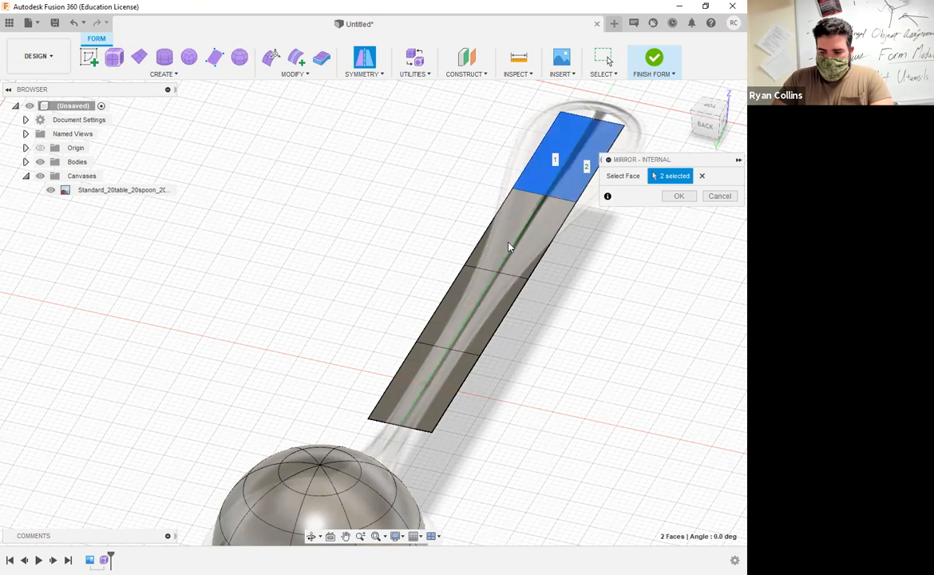
pyautogui.click(677, 198)
# Apply an internal mirror to the bowl sphere, using two adjacent upper faces on either side of the spoon's centre line
pyautogui.moveTo(526, 431); pyautogui.dragTo(553, 279, button='middle')
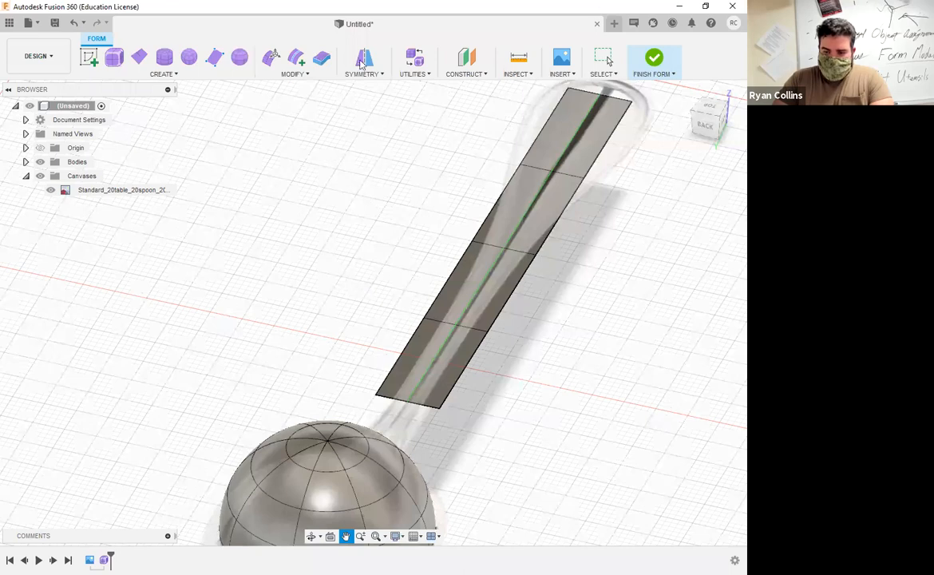
pyautogui.click(364, 57)
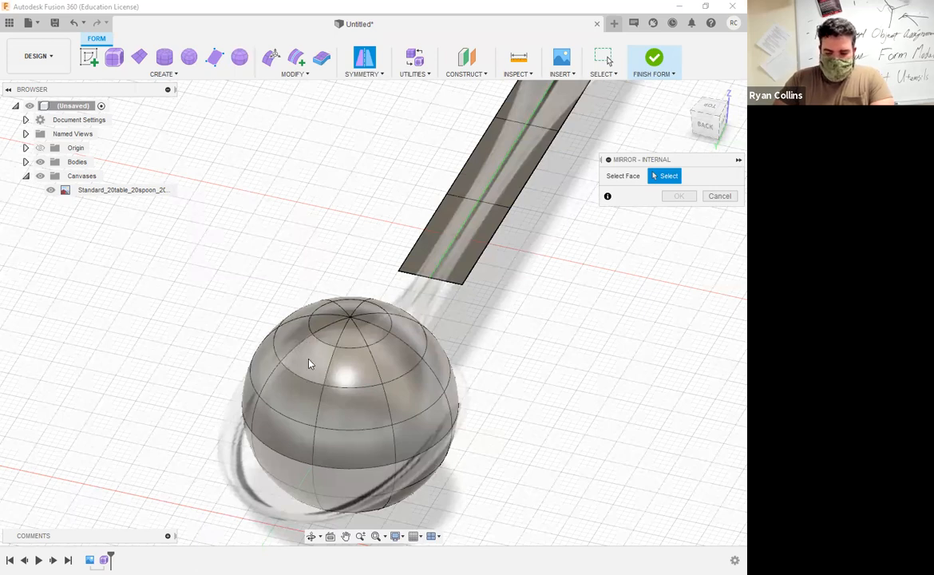
pyautogui.click(345, 367)
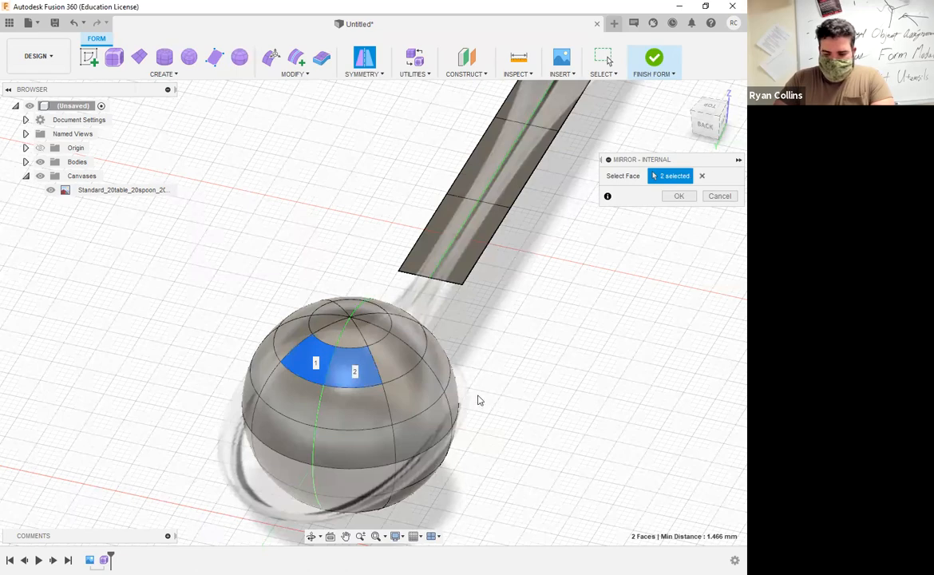
pyautogui.moveTo(511, 388)
pyautogui.keyDown('shift'); pyautogui.mouseDown(button='middle')
pyautogui.moveTo(505, 382)
pyautogui.moveTo(511, 388)
pyautogui.mouseUp(button='middle'); pyautogui.keyUp('shift')
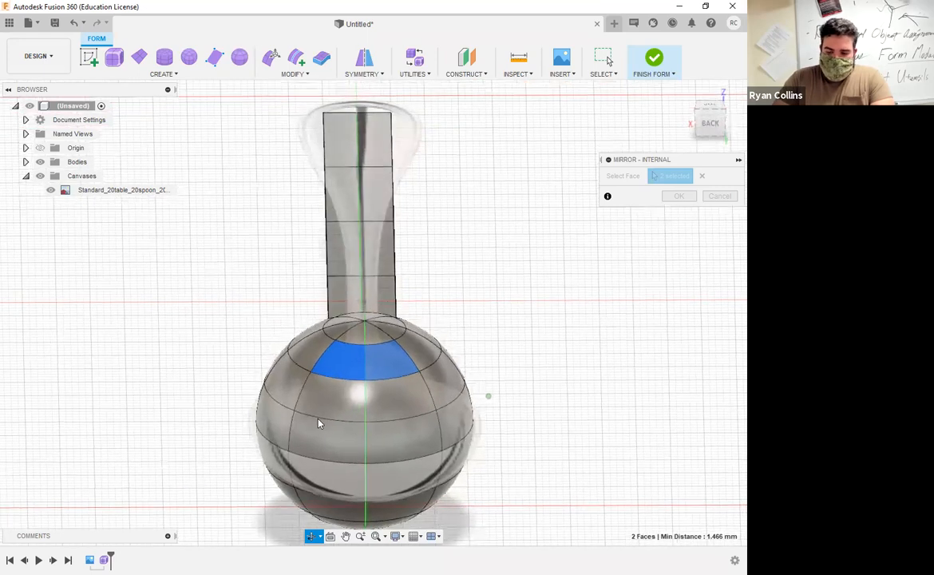
pyautogui.click(678, 197)
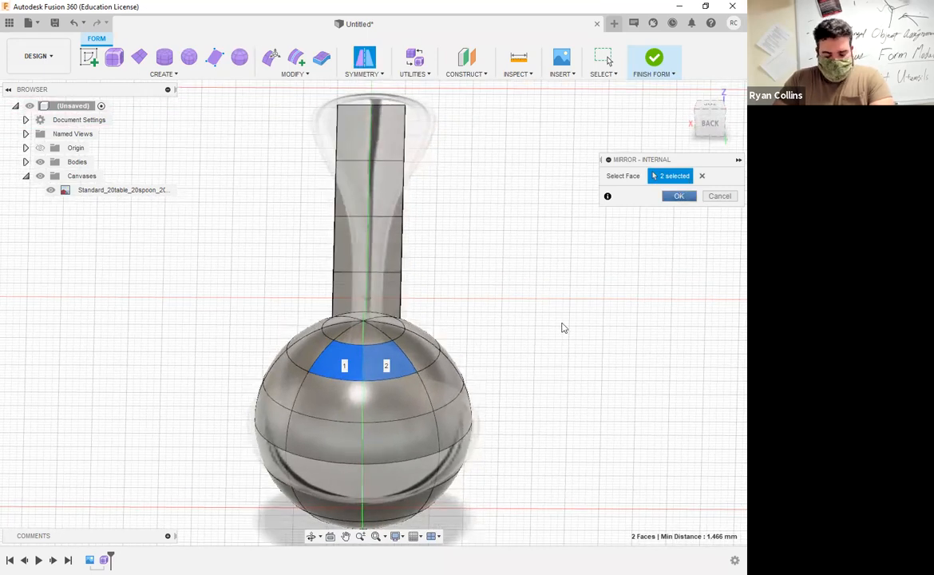
pyautogui.keyDown('shift'); pyautogui.moveTo(500, 313); pyautogui.dragTo(499, 307, button='middle'); pyautogui.keyUp('shift')
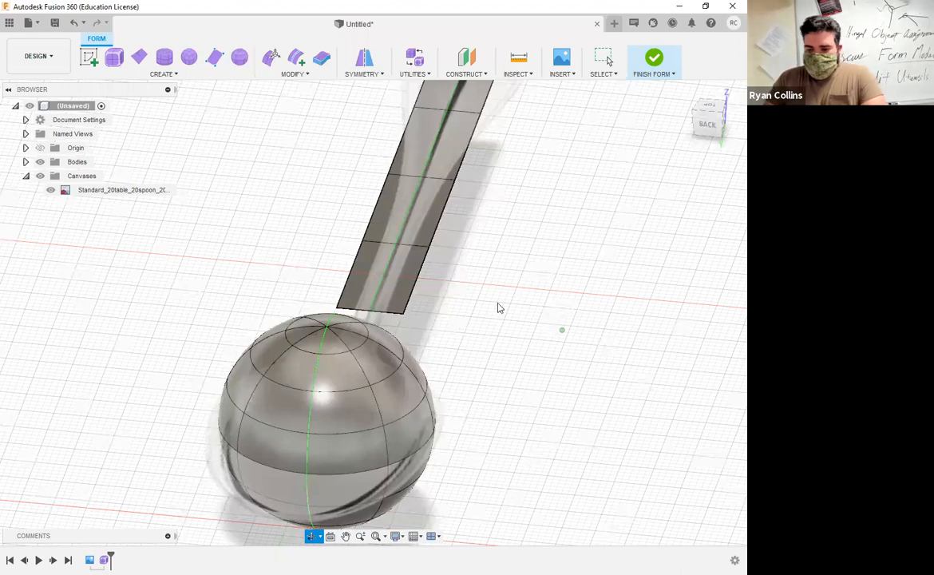
# Delete all faces of the sphere's upper half from a side view, leaving an open bowl
pyautogui.click(714, 125)
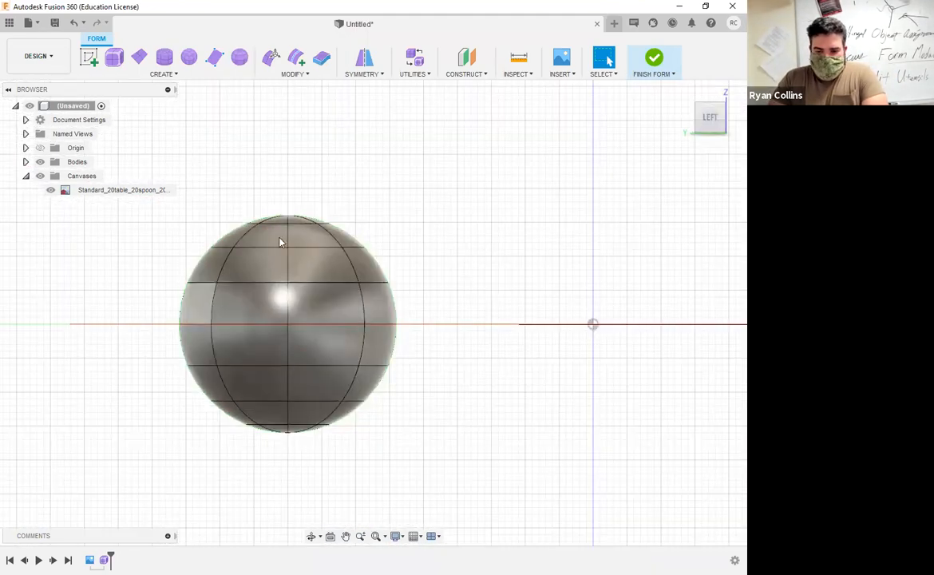
pyautogui.moveTo(454, 185); pyautogui.dragTo(120, 316)
pyautogui.keyDown('shift'); pyautogui.moveTo(373, 334); pyautogui.dragTo(254, 295, button='middle'); pyautogui.keyUp('shift')
pyautogui.moveTo(446, 357); pyautogui.dragTo(446, 359, button='middle')
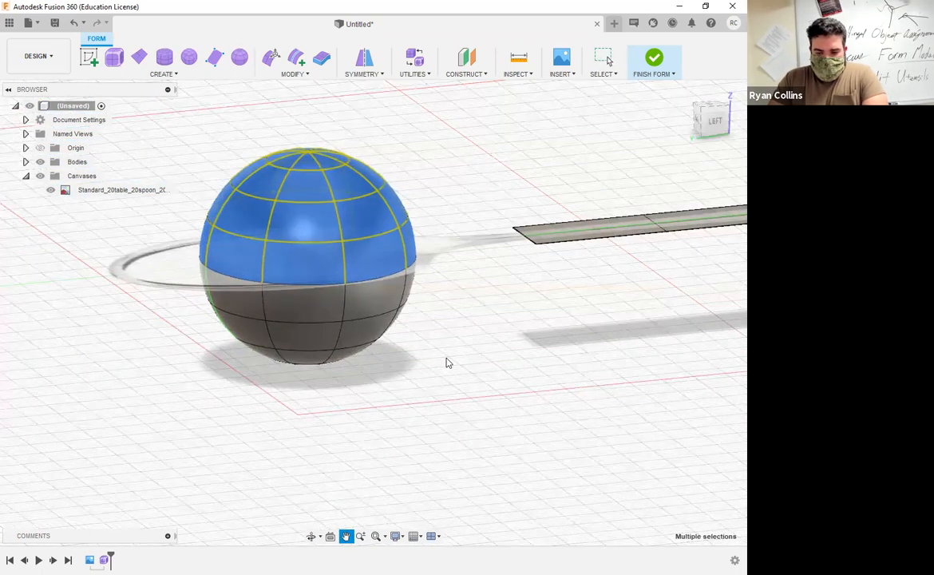
pyautogui.press('Delete')
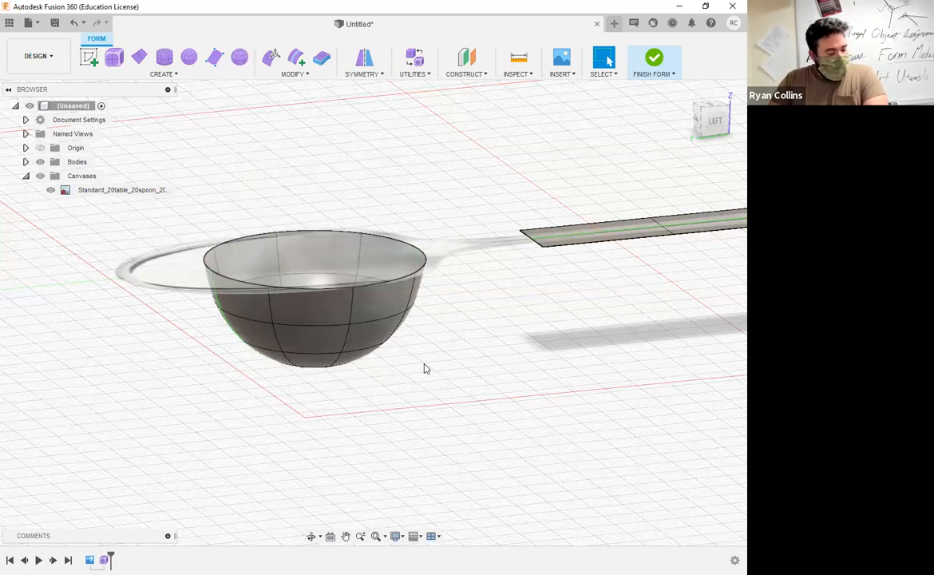
pyautogui.keyDown('shift'); pyautogui.moveTo(429, 325); pyautogui.dragTo(302, 362, button='middle'); pyautogui.keyUp('shift')
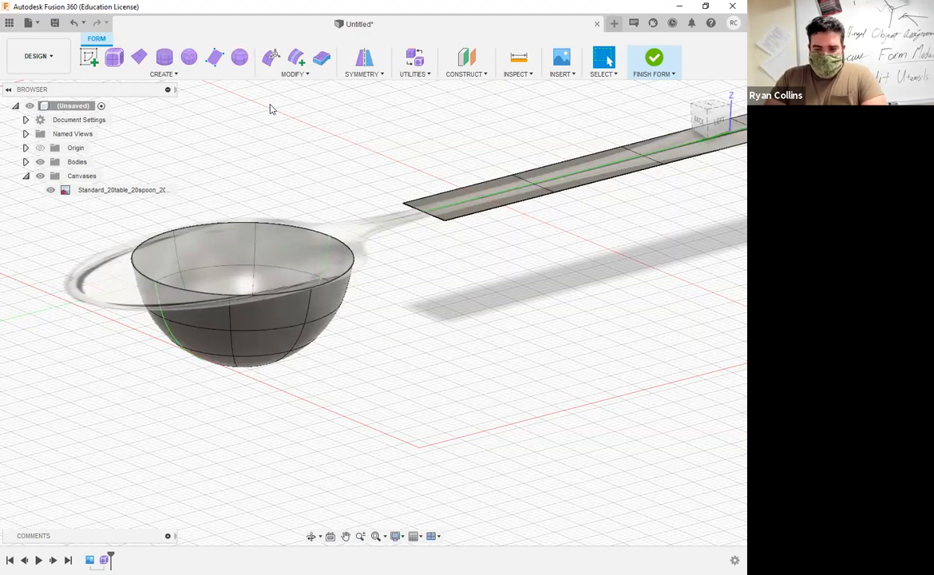
pyautogui.click(273, 59)
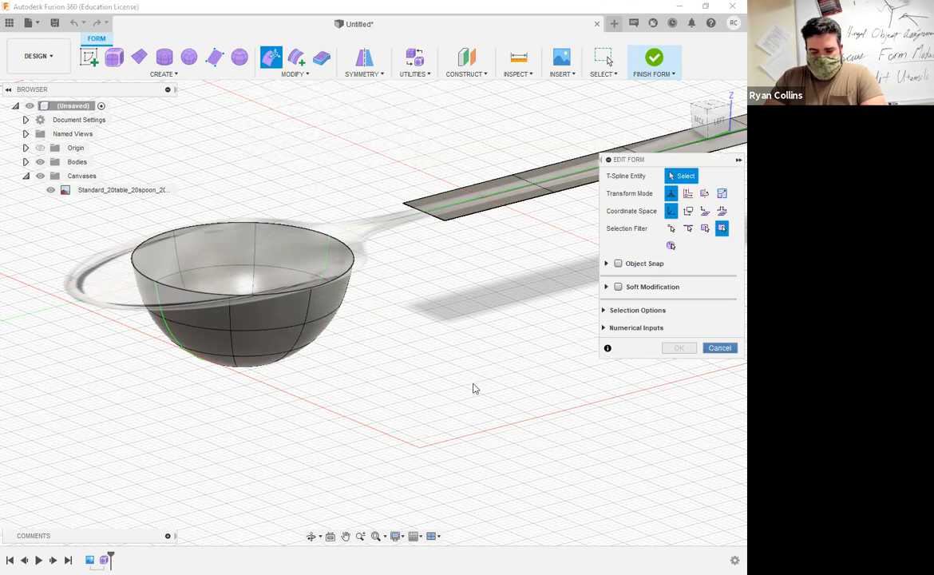
pyautogui.press('Escape')
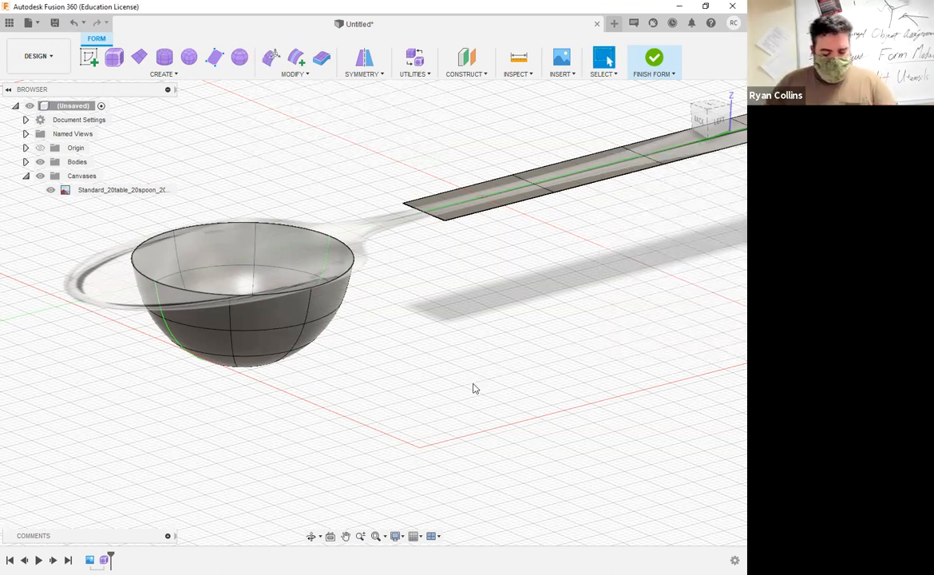
# Save the design as "Example - Edit Form Spoon" in the 06 Form Edit Utensils folder
pyautogui.hotkey('ctrl', 's')
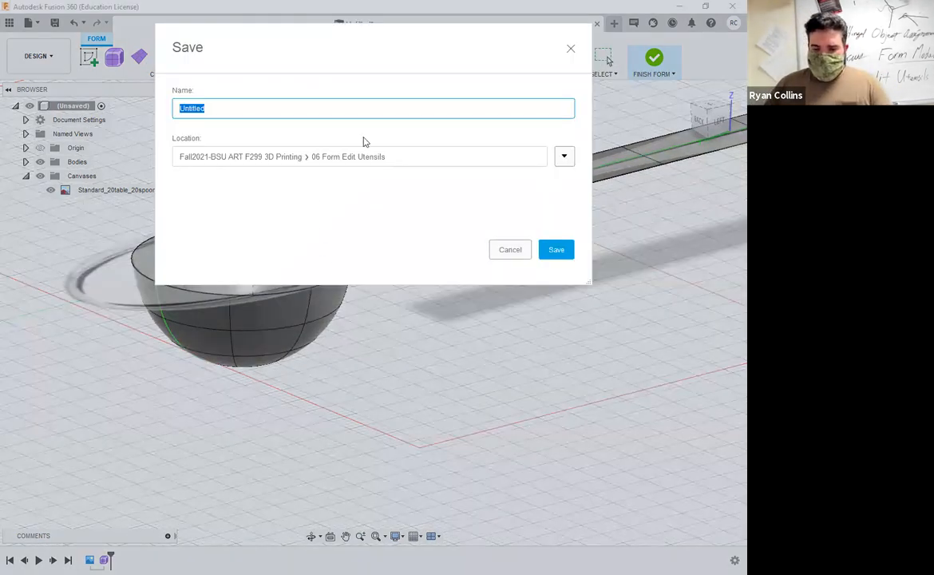
pyautogui.write('Exampl')
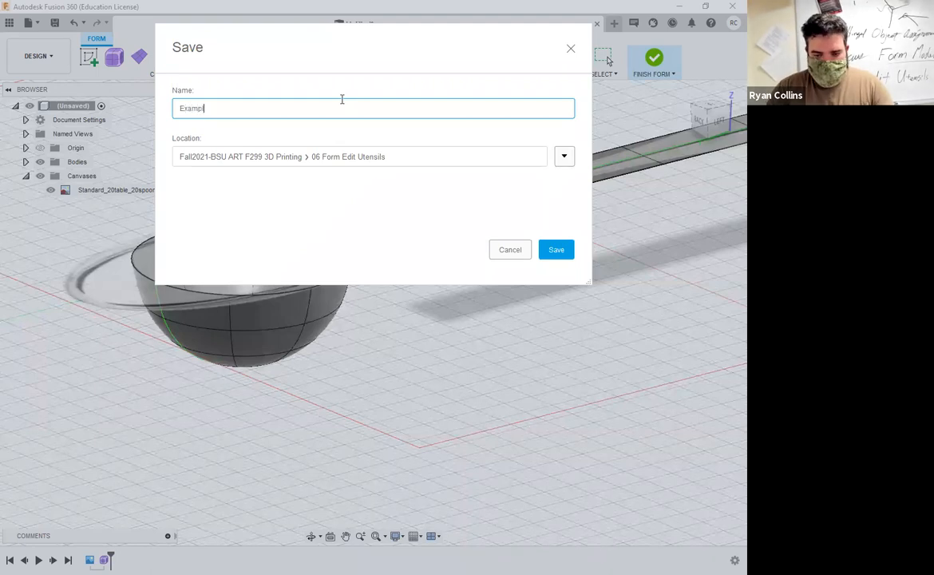
pyautogui.write('e - Edit Form Spoon')
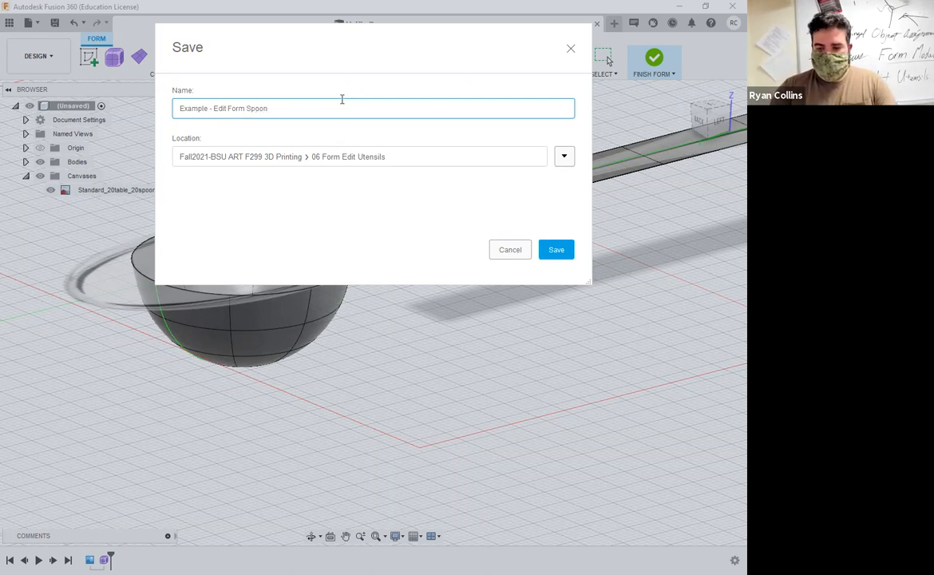
pyautogui.press('Return')
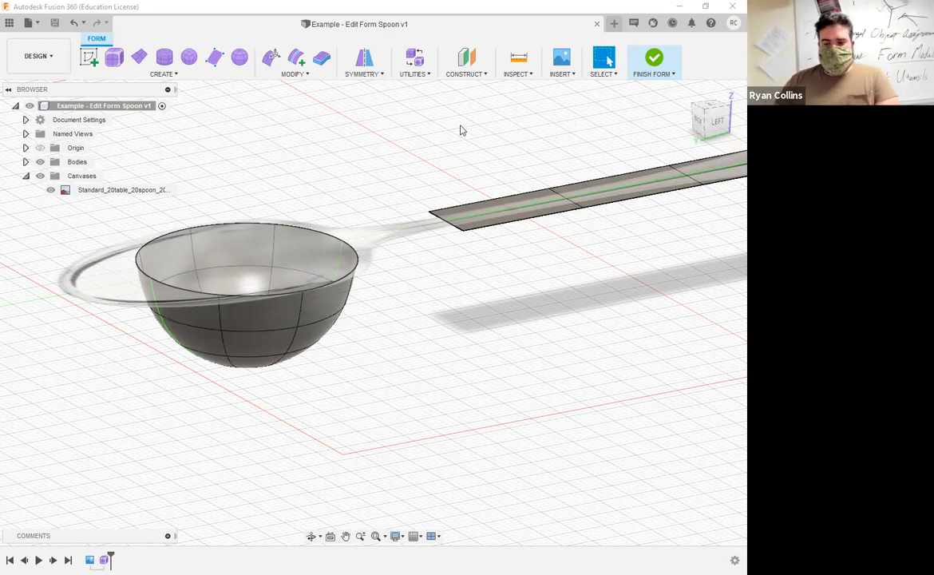
# Start Edit Form in the top view with the selection limited to vertices
pyautogui.moveTo(292, 369); pyautogui.dragTo(345, 366, button='middle')
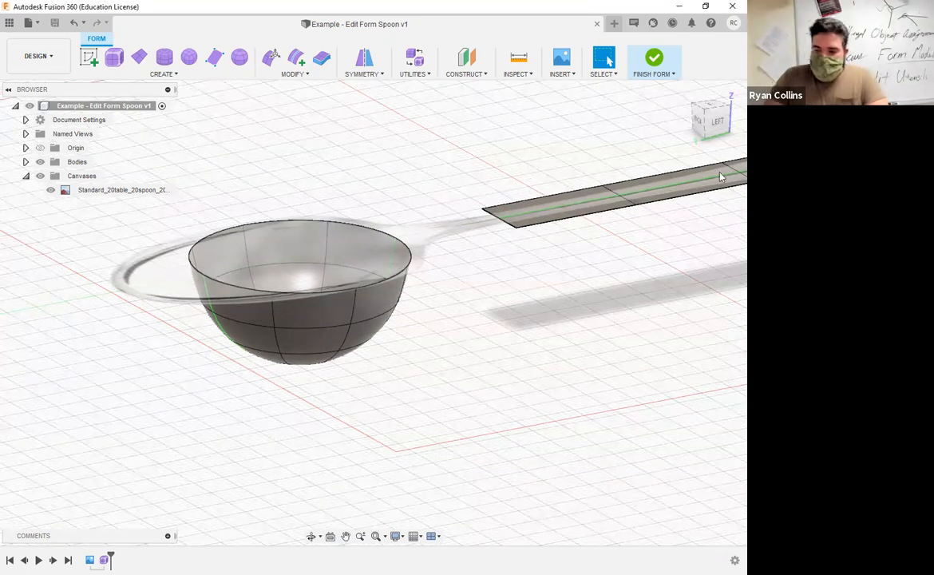
pyautogui.click(710, 105)
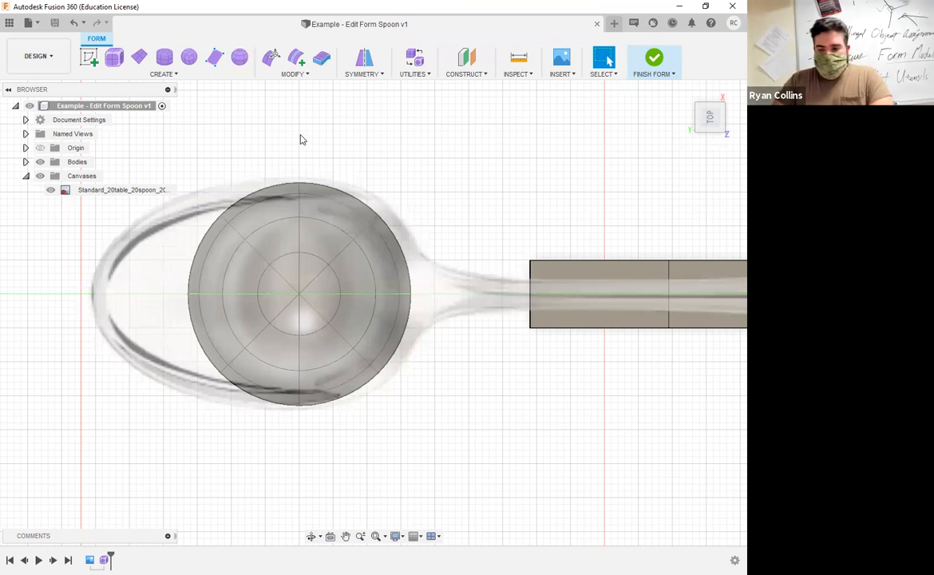
pyautogui.click(276, 60)
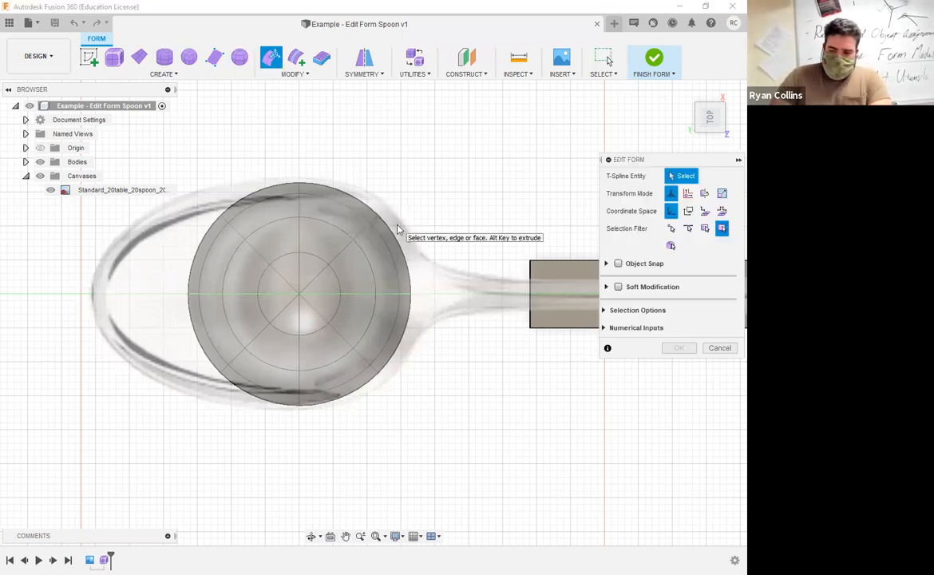
pyautogui.click(672, 230)
# Try to move only the bowl's rim vertex nearest the handle along the spoon's length
pyautogui.keyDown('shift'); pyautogui.moveTo(341, 378); pyautogui.dragTo(397, 307, button='middle'); pyautogui.keyUp('shift')
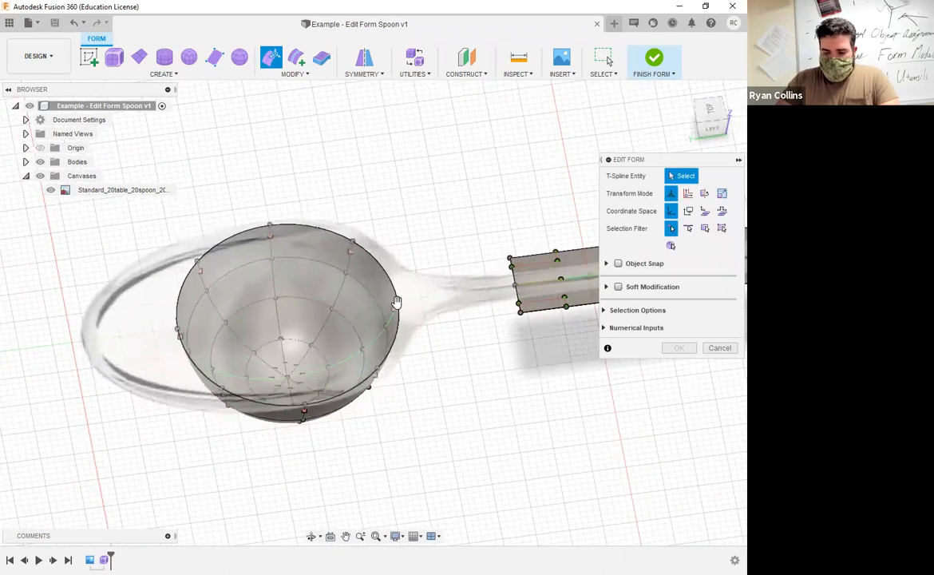
pyautogui.click(397, 303)
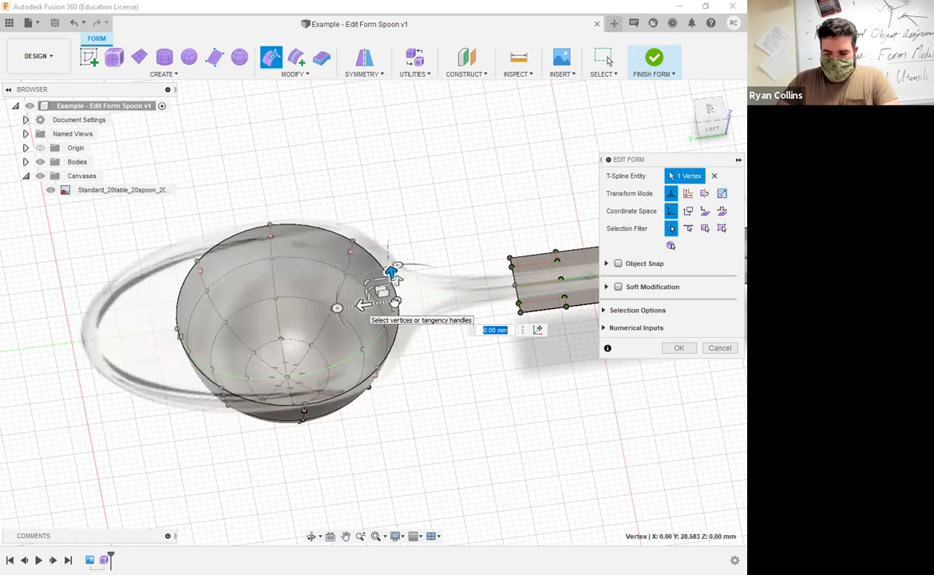
pyautogui.write('-5')
pyautogui.press('Return')
pyautogui.keyDown('shift'); pyautogui.moveTo(452, 401); pyautogui.dragTo(482, 502, button='middle'); pyautogui.keyUp('shift')
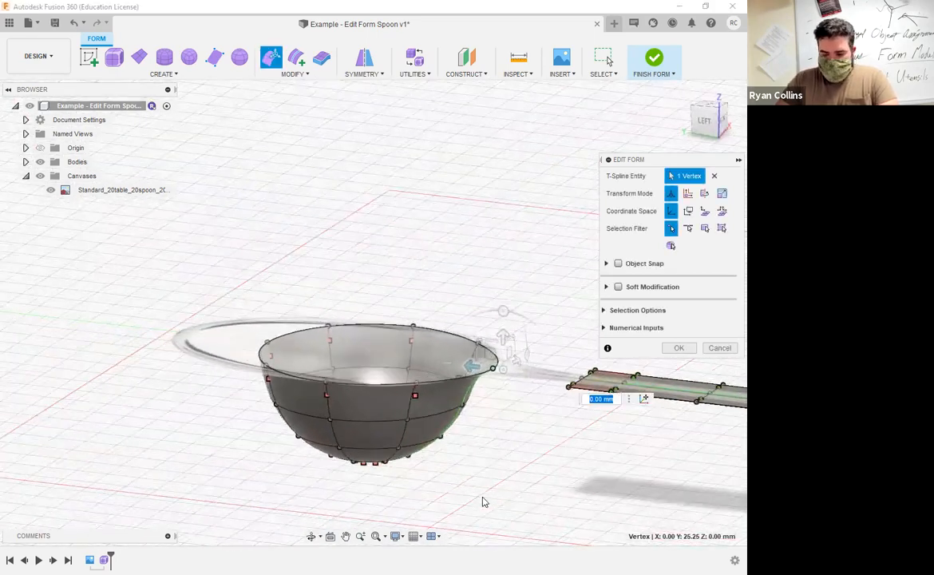
pyautogui.keyDown('shift'); pyautogui.moveTo(476, 421); pyautogui.dragTo(496, 491, button='middle'); pyautogui.keyUp('shift')
# Move the centre-line vertices at the bowl's handle end 4 mm towards the handle, following the reference image
pyautogui.moveTo(390, 427); pyautogui.dragTo(498, 467)
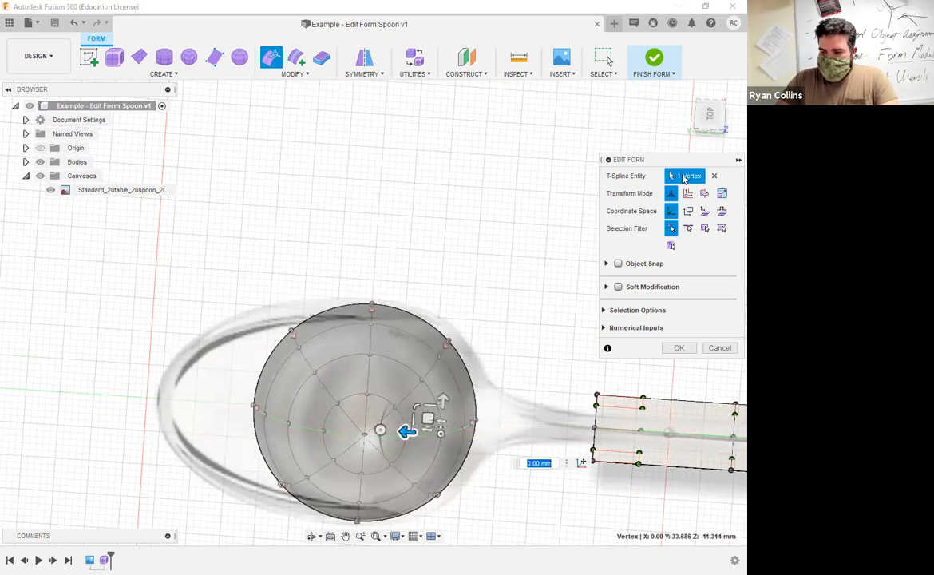
pyautogui.click(721, 118)
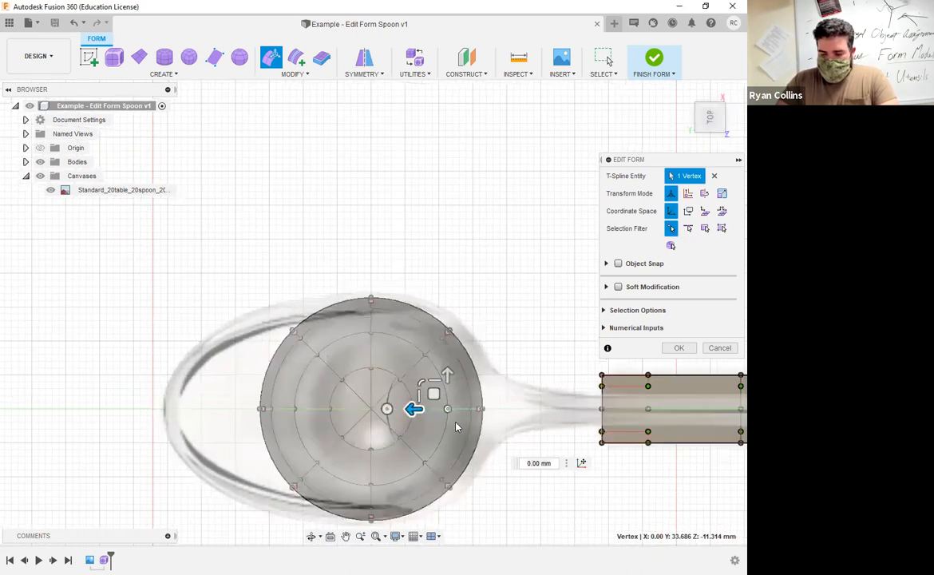
pyautogui.click(416, 409)
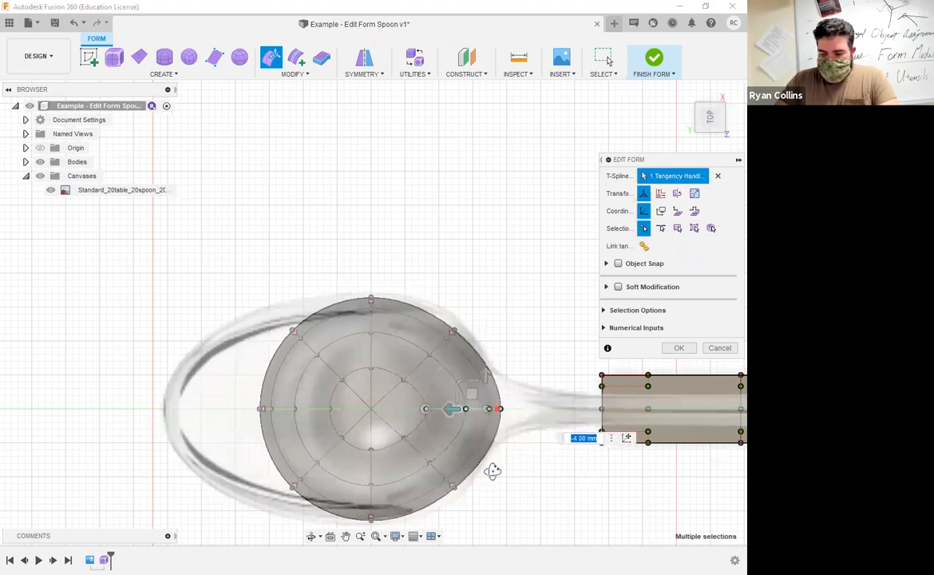
pyautogui.keyDown('shift'); pyautogui.moveTo(493, 472); pyautogui.dragTo(707, 114, button='middle'); pyautogui.keyUp('shift')
# Move the centre-line vertices at the bowl's tip 22 mm outward to reach the spoon tip in the reference image
pyautogui.keyDown('shift'); pyautogui.moveTo(347, 350); pyautogui.dragTo(209, 376, button='middle'); pyautogui.keyUp('shift')
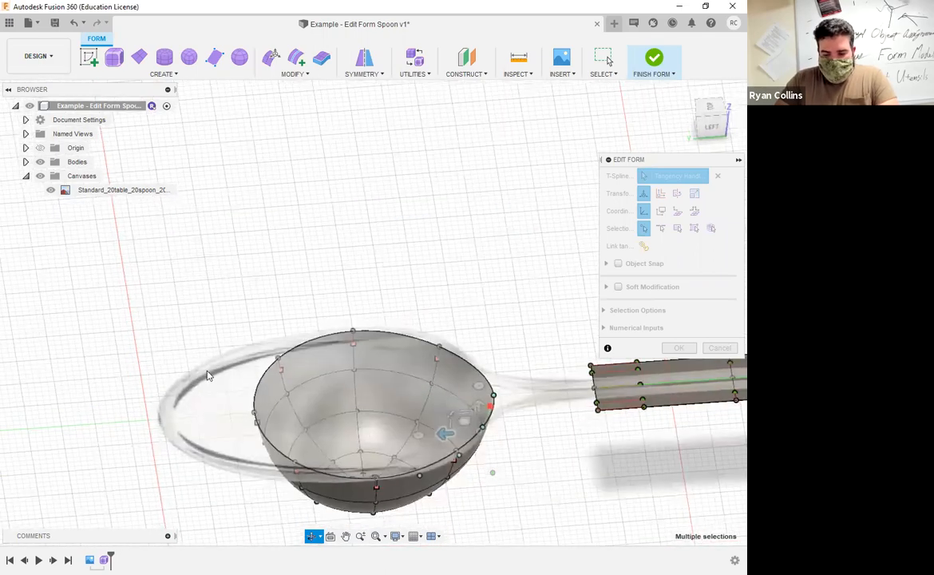
pyautogui.keyDown('shift'); pyautogui.moveTo(319, 407); pyautogui.dragTo(328, 399, button='middle'); pyautogui.keyUp('shift')
pyautogui.moveTo(206, 367); pyautogui.dragTo(329, 396)
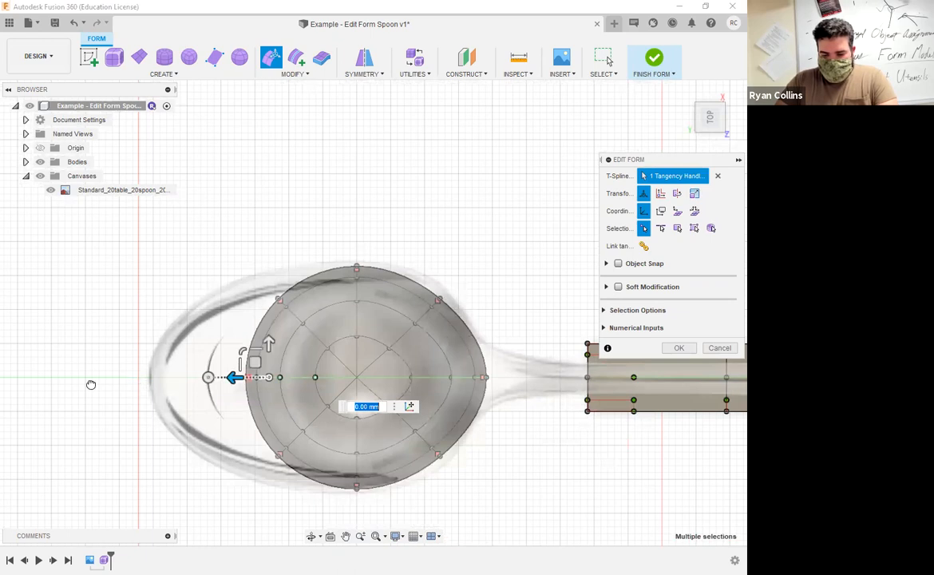
pyautogui.write('22')
pyautogui.press('Return')
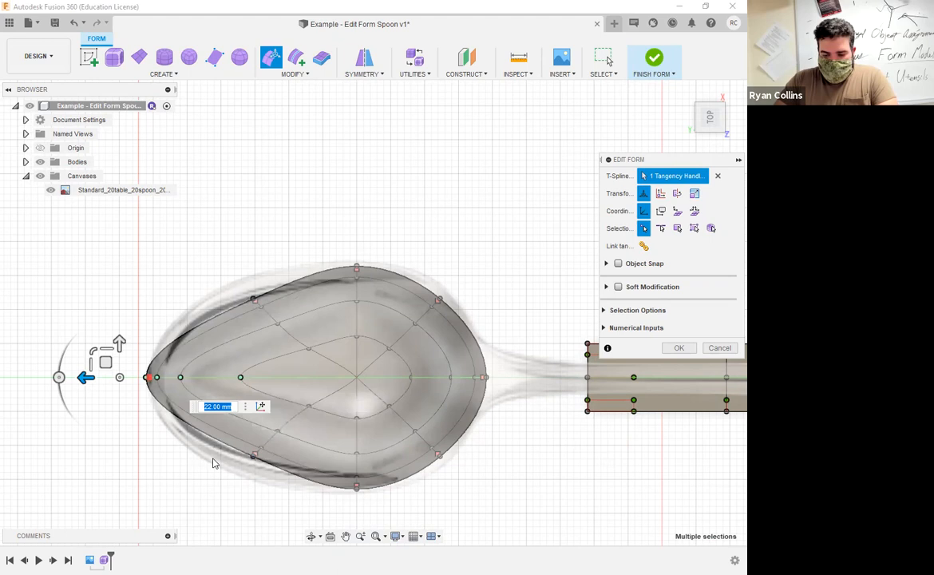
# Move the diagonal vertices near the bowl's tip about 3.1 mm outward both ways, and the widest rim vertex 1 mm inward
pyautogui.press('Escape')
pyautogui.moveTo(224, 412); pyautogui.dragTo(313, 493)
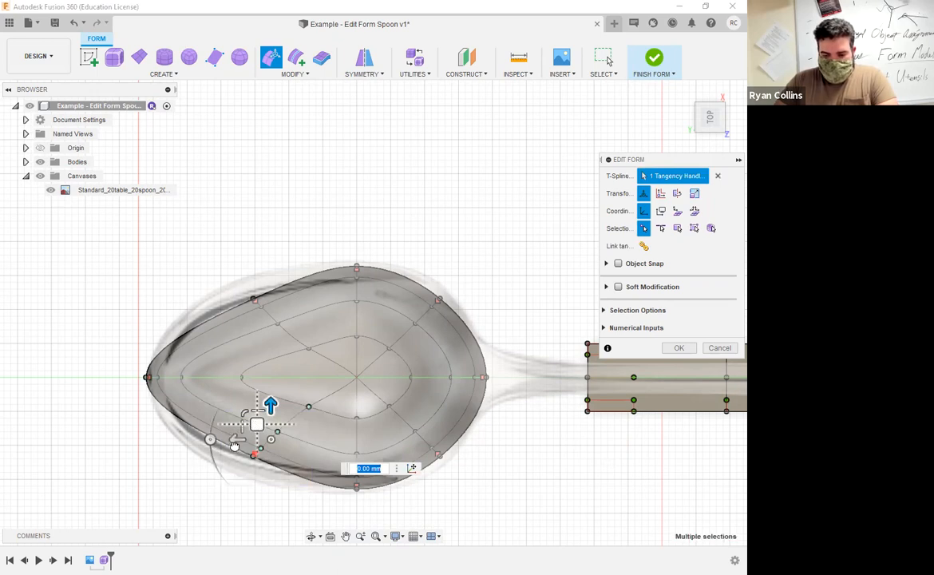
pyautogui.moveTo(256, 424); pyautogui.dragTo(236, 445)
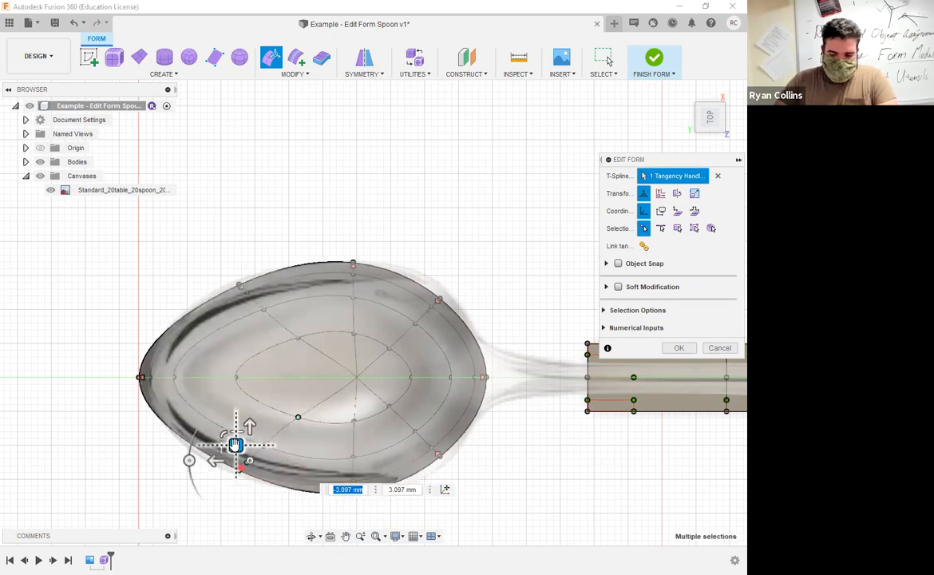
pyautogui.click(353, 262)
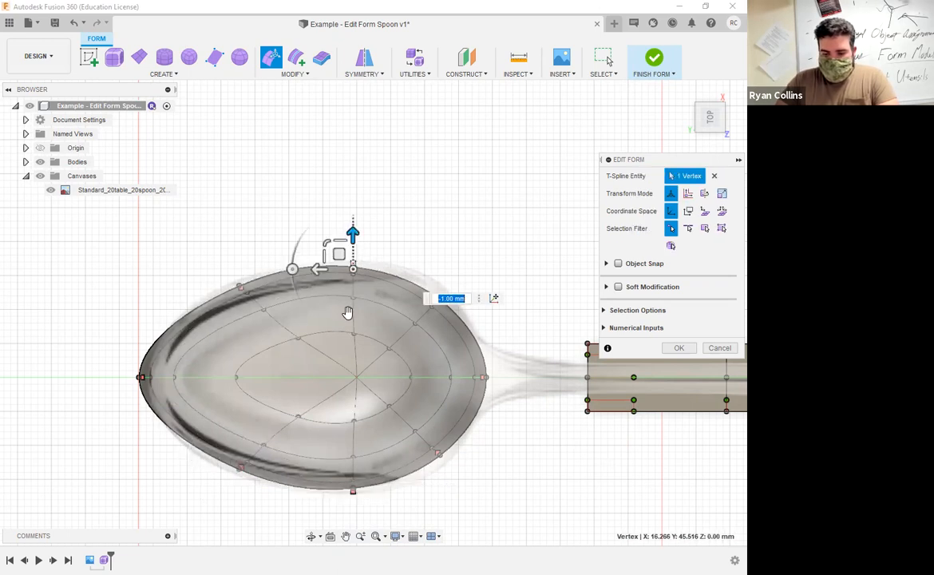
pyautogui.moveTo(467, 504); pyautogui.dragTo(479, 345, button='middle')
pyautogui.click(479, 345)
# Try to scale down all vertices below the bowl's rim, first to about 0.25, working from the left view
pyautogui.click(706, 124)
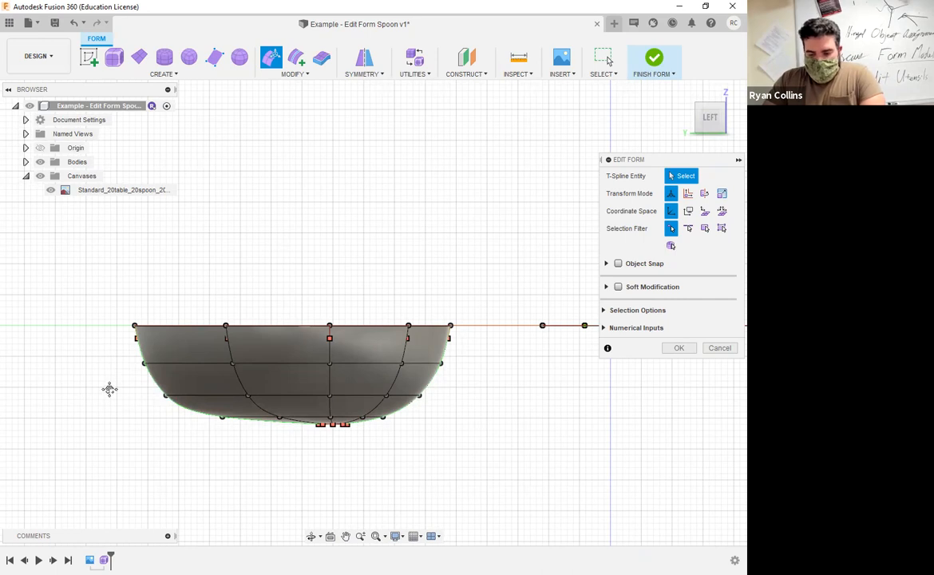
pyautogui.moveTo(111, 349); pyautogui.dragTo(508, 510)
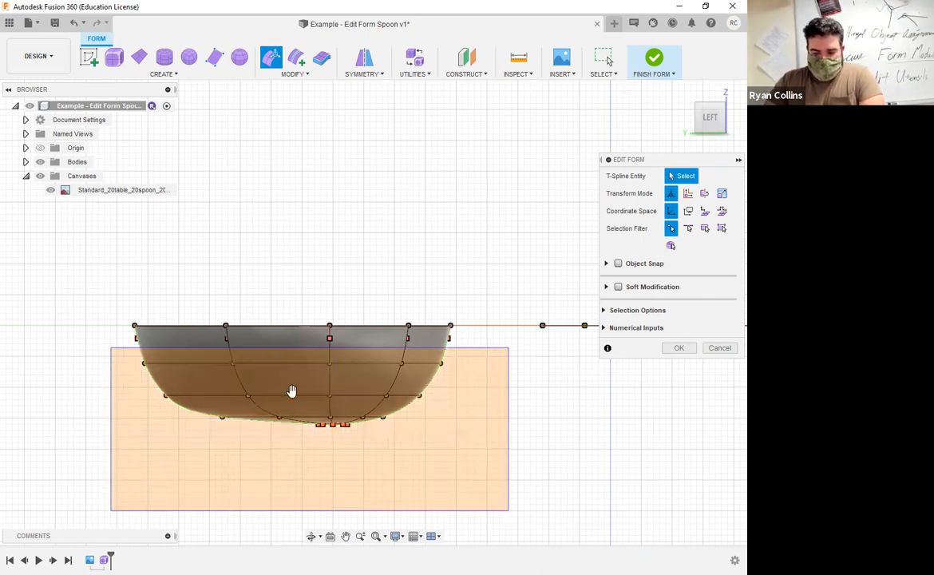
pyautogui.moveTo(295, 380); pyautogui.dragTo(326, 406)
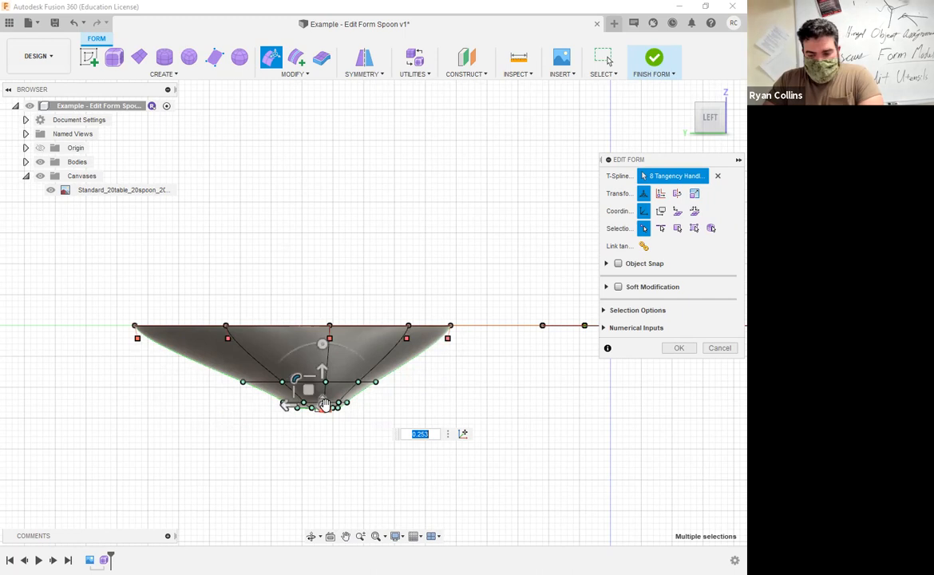
pyautogui.hotkey('ctrl', 'z')
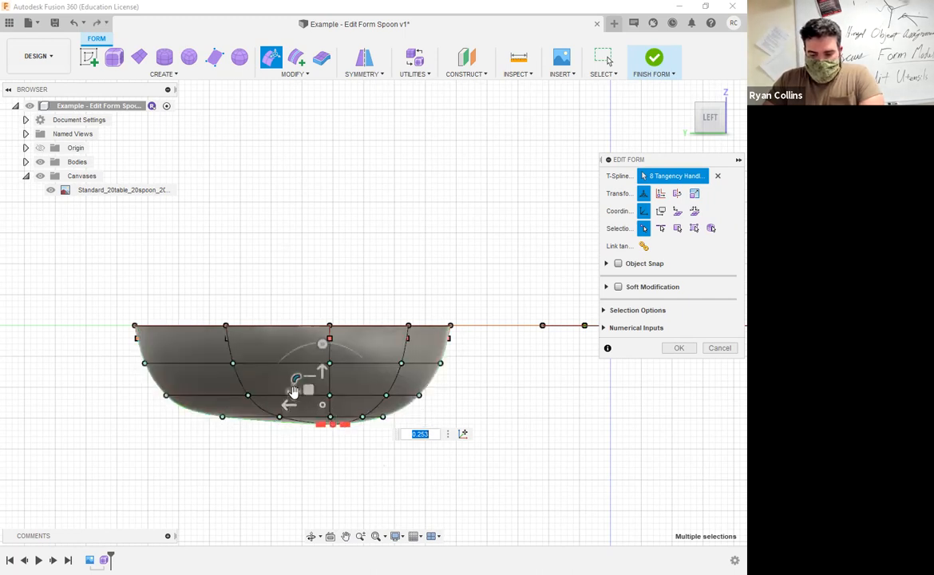
pyautogui.moveTo(293, 394); pyautogui.dragTo(321, 390)
pyautogui.keyDown('shift'); pyautogui.moveTo(449, 411); pyautogui.dragTo(431, 486, button='middle'); pyautogui.keyUp('shift')
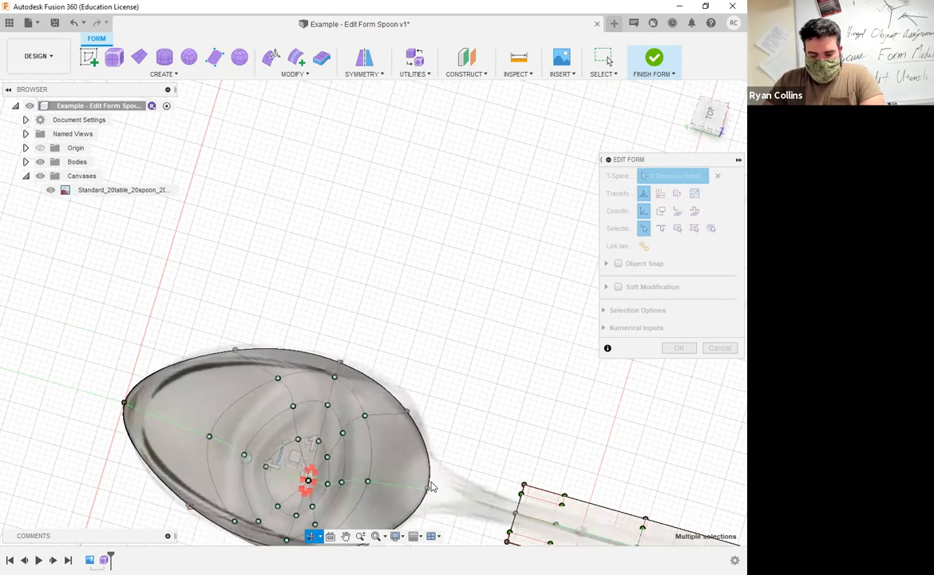
pyautogui.hotkey('ctrl', 'z')
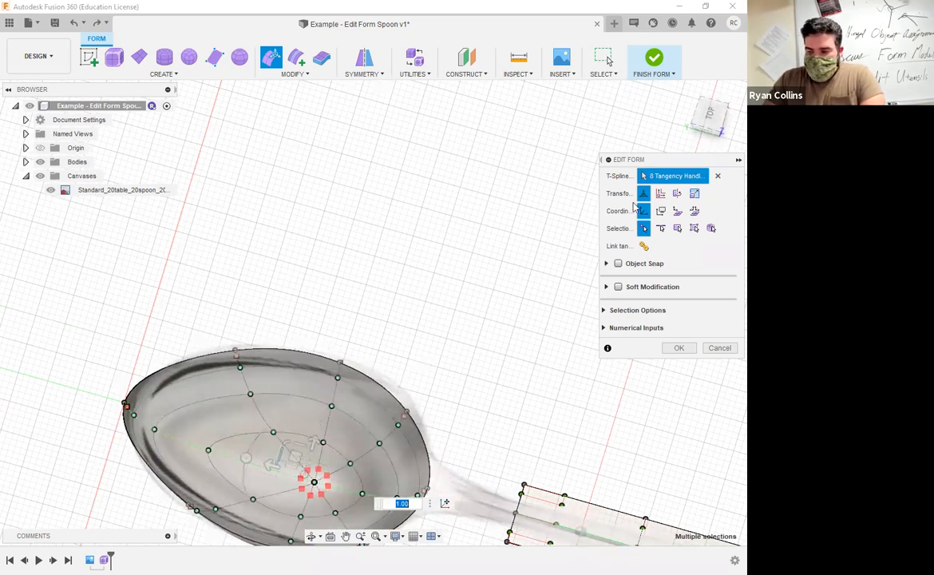
# Make the bowl shallower by shifting the vertices below the rim upward, selecting them from the left view
pyautogui.keyDown('shift'); pyautogui.moveTo(380, 272); pyautogui.dragTo(358, 286, button='middle'); pyautogui.keyUp('shift')
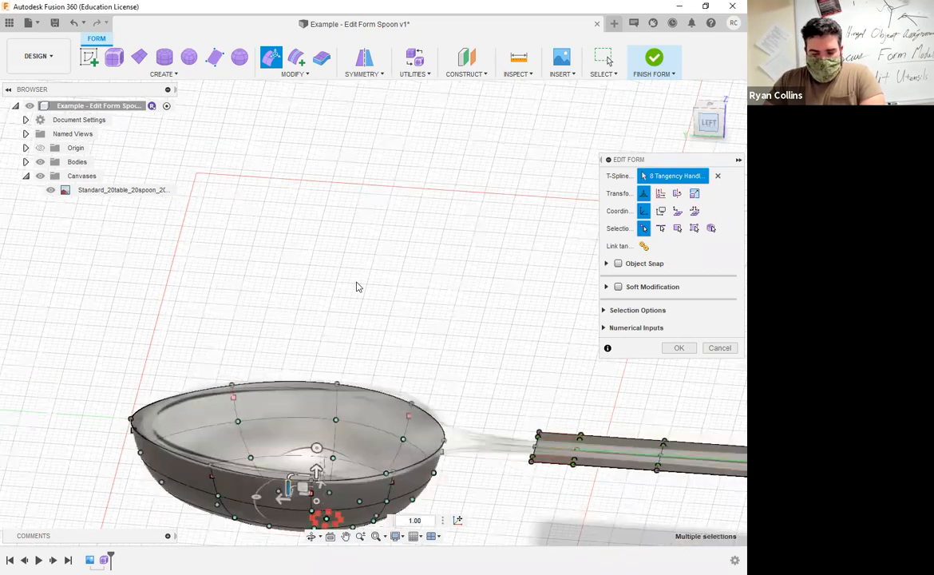
pyautogui.click(113, 348)
pyautogui.moveTo(253, 420); pyautogui.dragTo(466, 465)
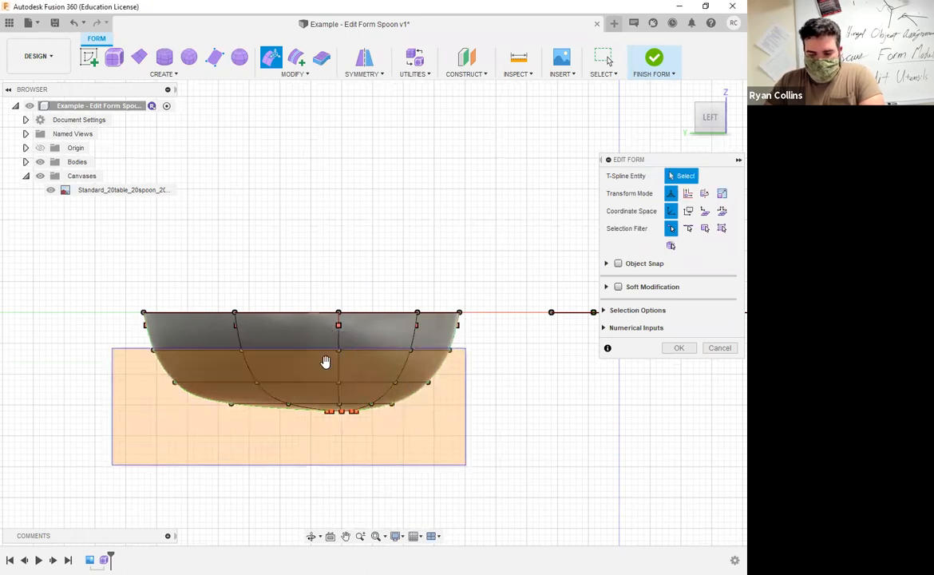
pyautogui.moveTo(339, 348); pyautogui.dragTo(337, 344)
pyautogui.moveTo(118, 329); pyautogui.dragTo(502, 453)
pyautogui.moveTo(336, 318); pyautogui.dragTo(336, 318)
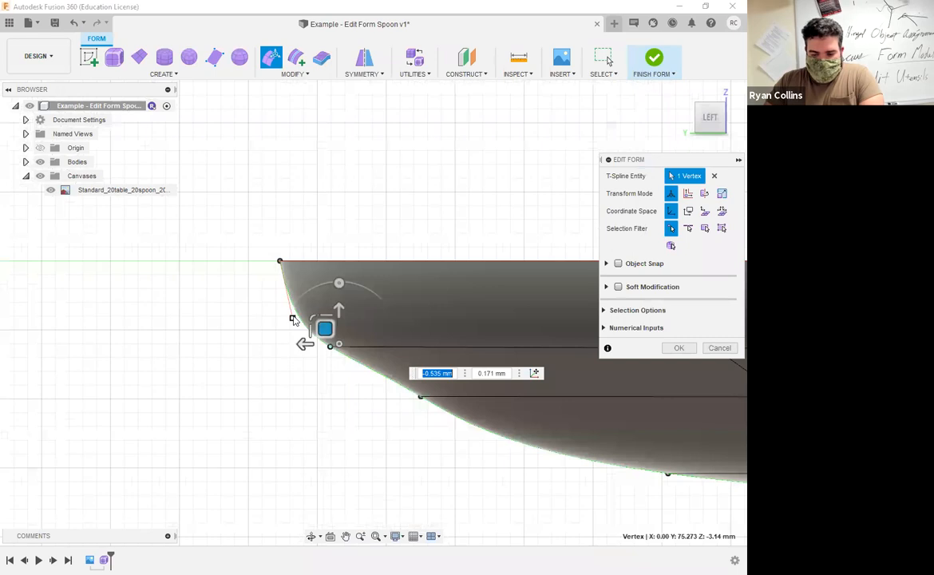
# Adjust the tangency handles below the rim, picking the tip's and moving a side one about 0.89 mm inward and 0.17 mm up
pyautogui.click(292, 318)
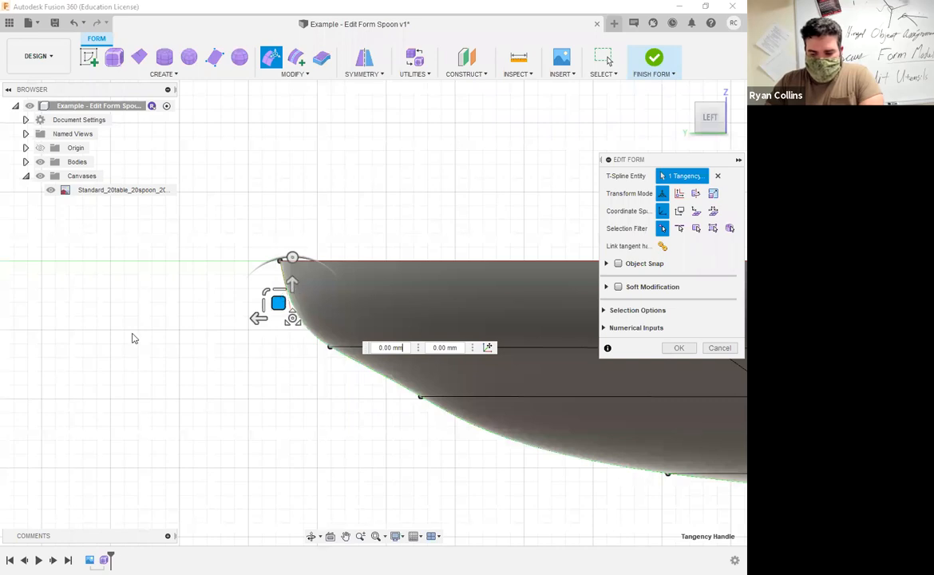
pyautogui.keyDown('shift'); pyautogui.moveTo(351, 440); pyautogui.dragTo(367, 455, button='middle'); pyautogui.keyUp('shift')
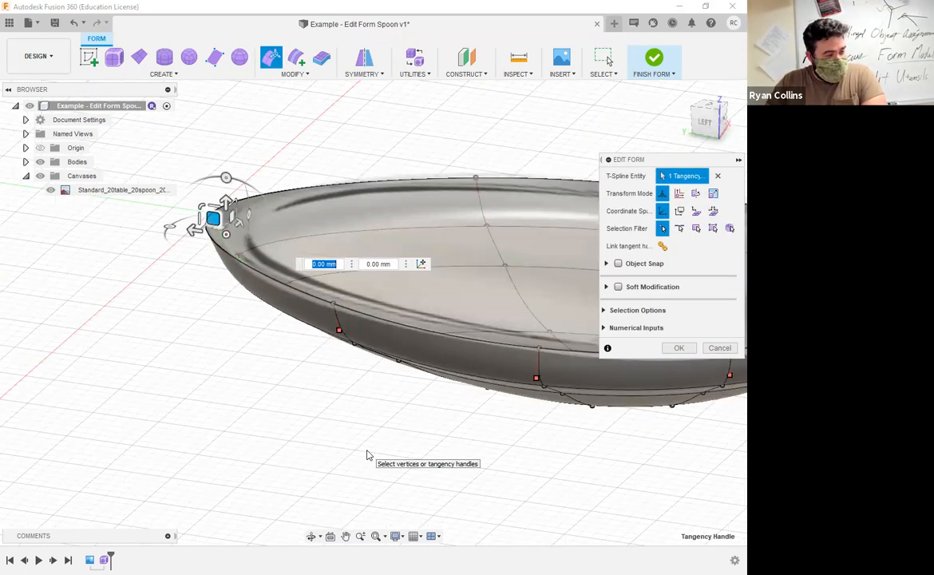
pyautogui.keyDown('shift'); pyautogui.moveTo(436, 419); pyautogui.dragTo(550, 386, button='middle'); pyautogui.keyUp('shift')
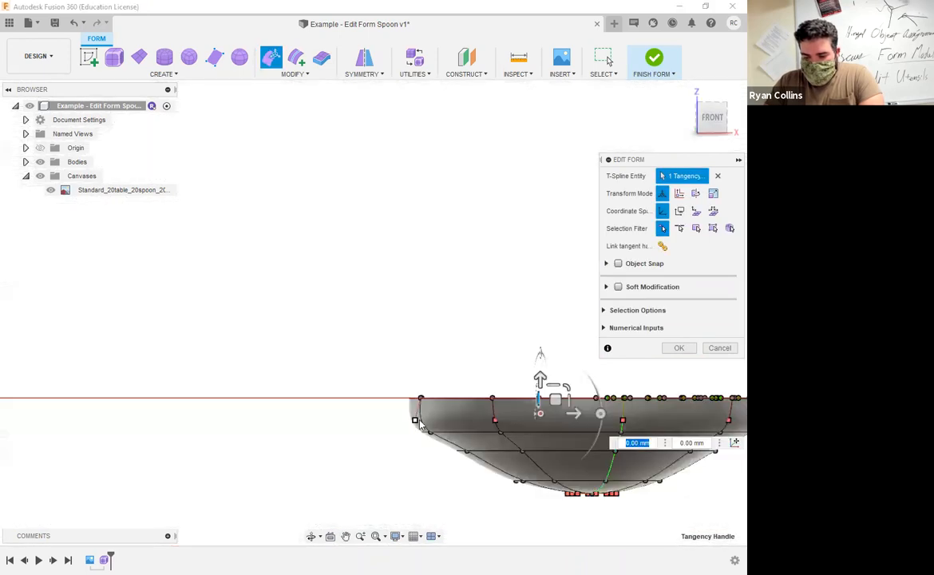
pyautogui.click(415, 421)
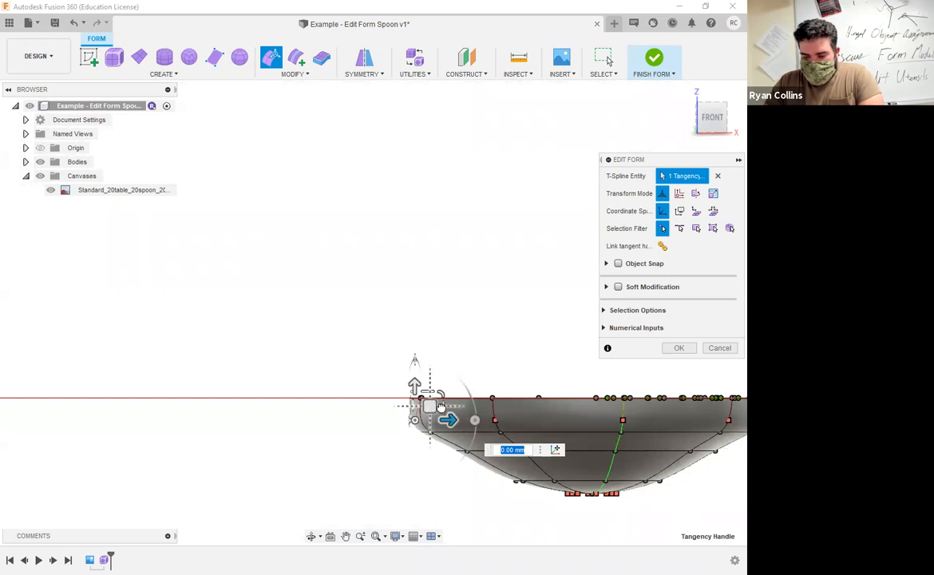
pyautogui.moveTo(431, 407); pyautogui.dragTo(501, 431)
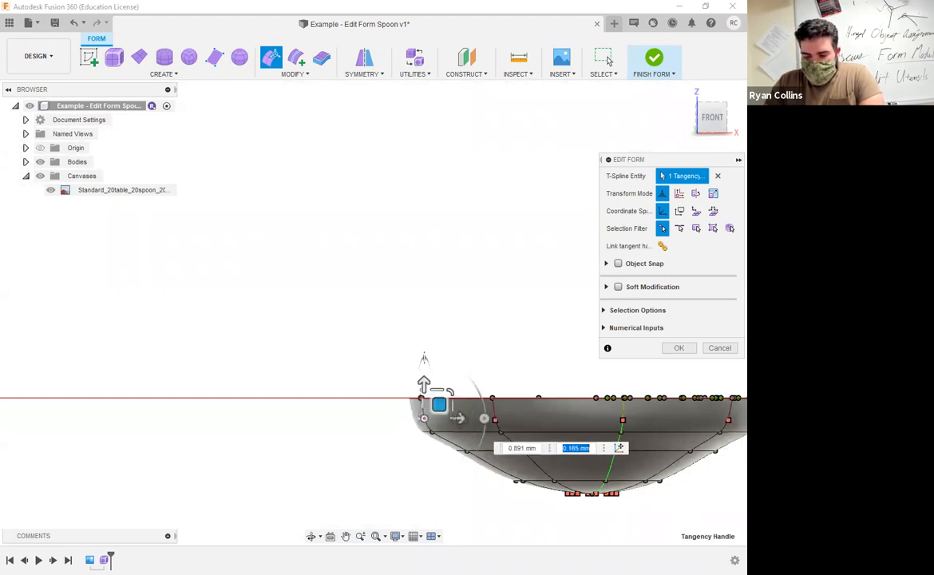
# Examine the reshaped bowl from an angle and its profile and rim tangency handles from the left view
pyautogui.keyDown('shift'); pyautogui.moveTo(466, 374); pyautogui.dragTo(507, 425, button='middle'); pyautogui.keyUp('shift')
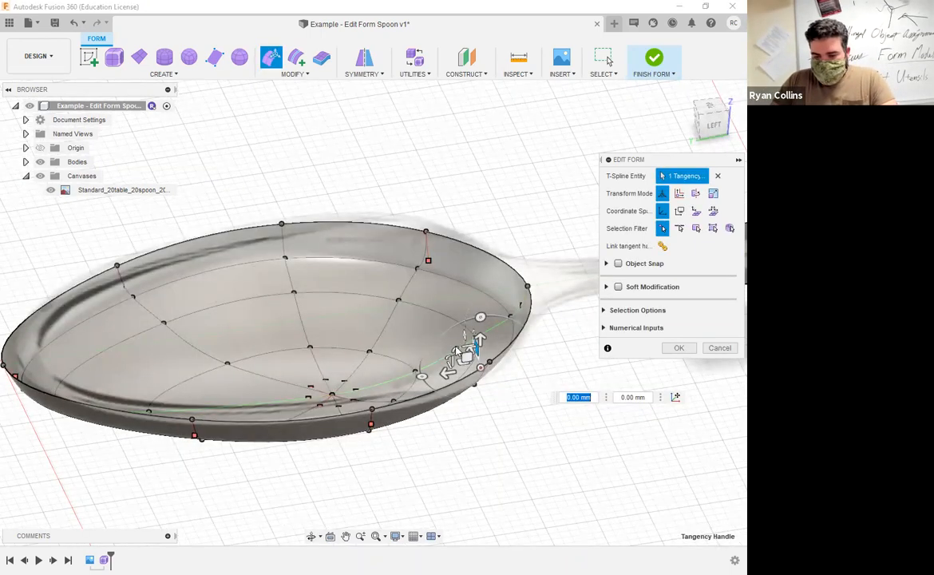
pyautogui.moveTo(428, 377)
pyautogui.keyDown('shift'); pyautogui.mouseDown(button='middle')
pyautogui.moveTo(444, 390)
pyautogui.moveTo(440, 411)
pyautogui.moveTo(463, 367)
pyautogui.moveTo(481, 360)
pyautogui.moveTo(433, 375)
pyautogui.mouseUp(button='middle'); pyautogui.keyUp('shift')
pyautogui.moveTo(705, 113); pyautogui.dragTo(706, 125)
pyautogui.click(705, 125)
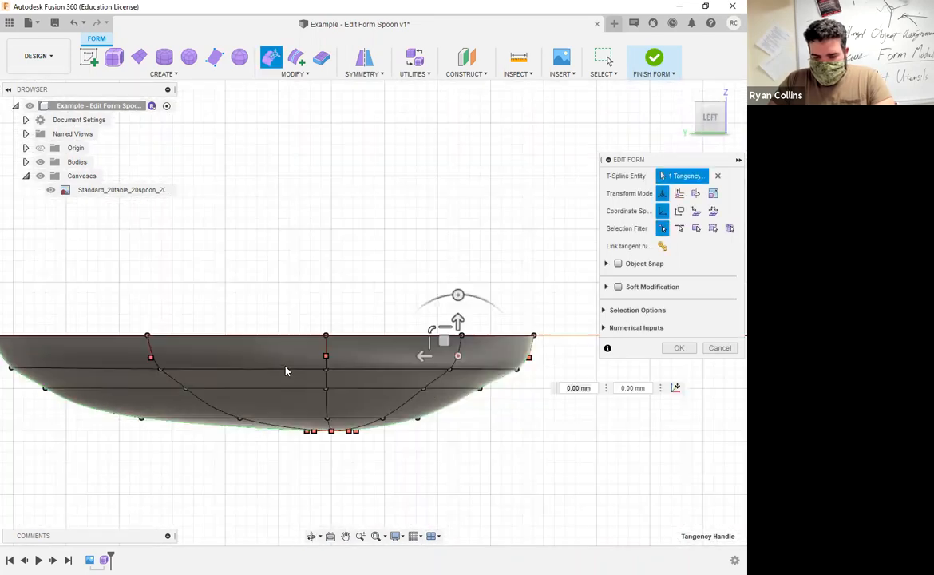
# Scale the five vertices just below the bowl's rim on the handle side inward to about 0.83
pyautogui.moveTo(299, 360); pyautogui.dragTo(543, 393)
pyautogui.keyDown('shift'); pyautogui.moveTo(519, 458); pyautogui.dragTo(474, 284, button='middle'); pyautogui.keyUp('shift')
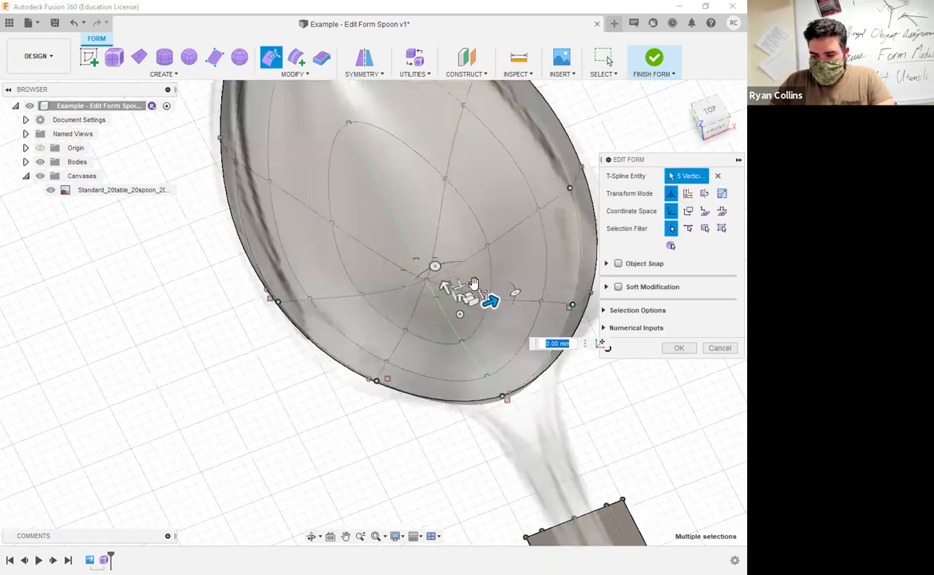
pyautogui.moveTo(473, 283); pyautogui.dragTo(471, 288)
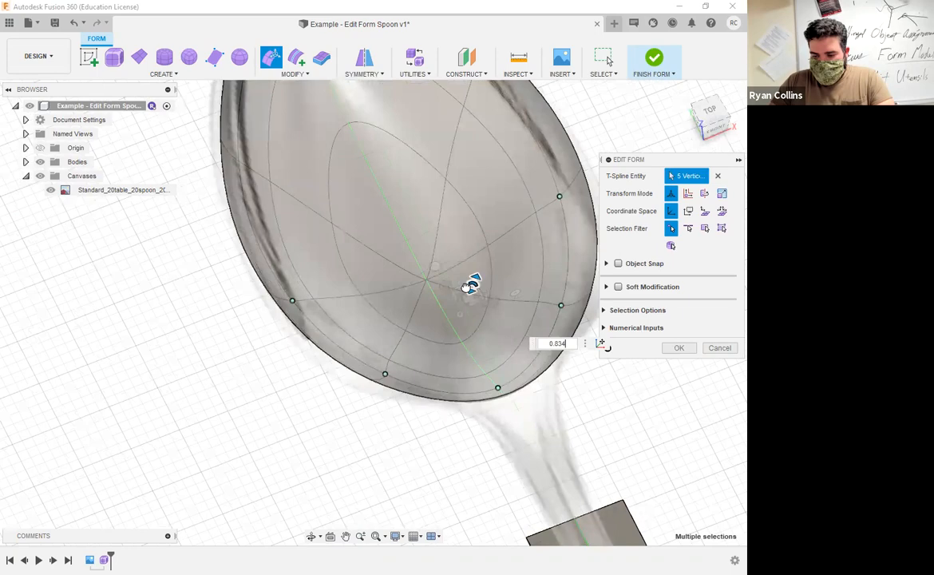
pyautogui.keyDown('shift'); pyautogui.moveTo(368, 303); pyautogui.dragTo(461, 332, button='middle'); pyautogui.keyUp('shift')
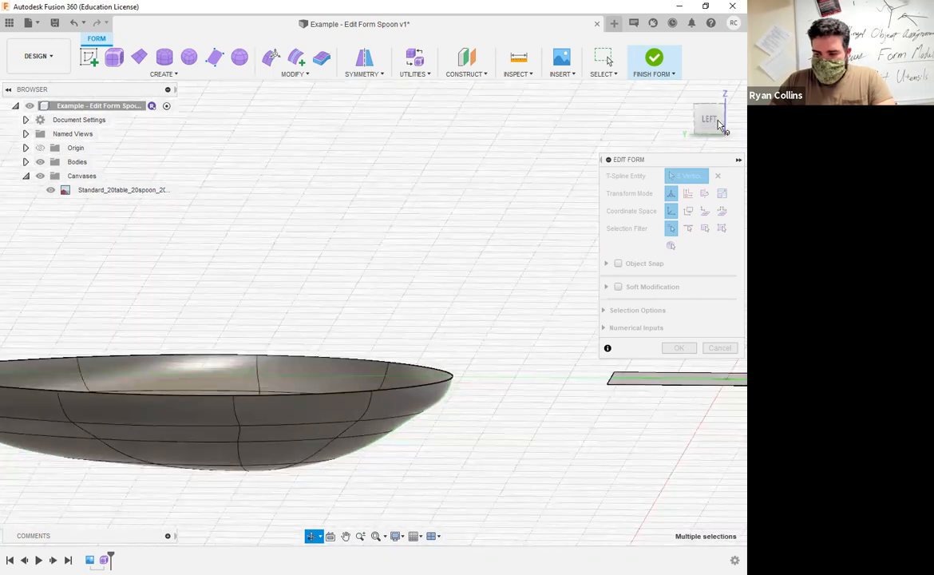
pyautogui.click(719, 126)
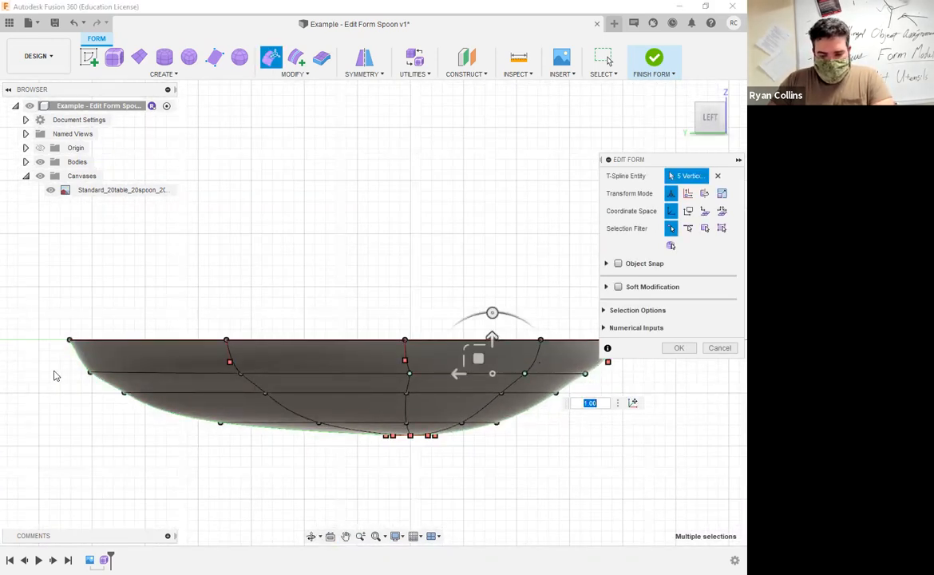
# Clear the vertex selection and save a new version of the design with a description of the spoon bowl edit
pyautogui.moveTo(53, 376); pyautogui.dragTo(77, 441)
pyautogui.moveTo(453, 400); pyautogui.dragTo(207, 361, button='middle')
pyautogui.scroll(-3, 485, 423)
pyautogui.keyDown('shift'); pyautogui.moveTo(433, 336); pyautogui.dragTo(399, 340, button='middle'); pyautogui.keyUp('shift')
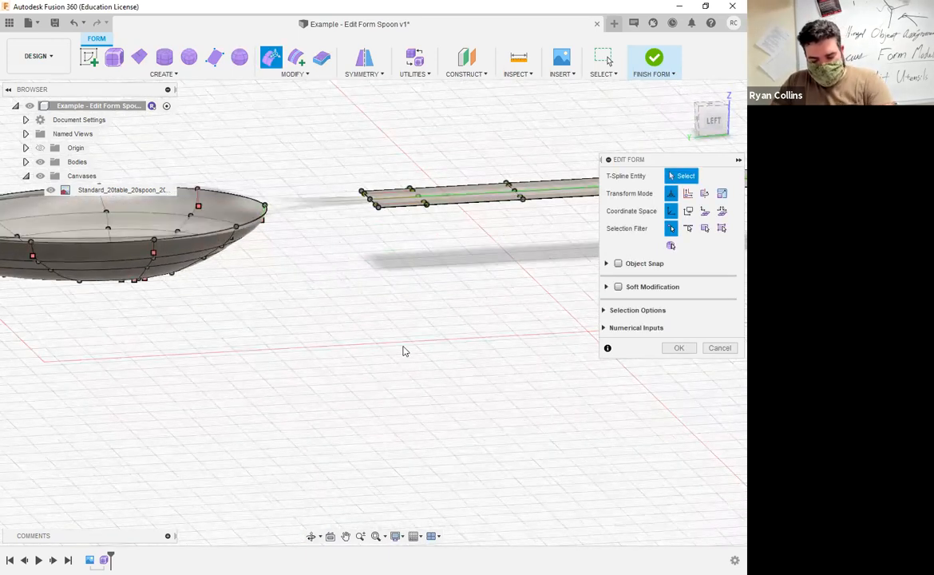
pyautogui.scroll(-3, 403, 352)
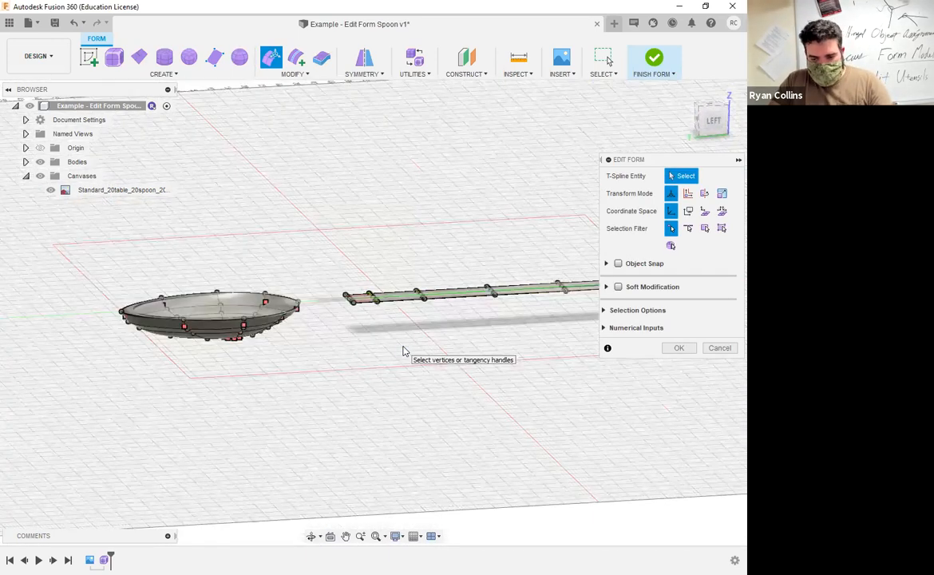
pyautogui.hotkey('ctrl', 's')
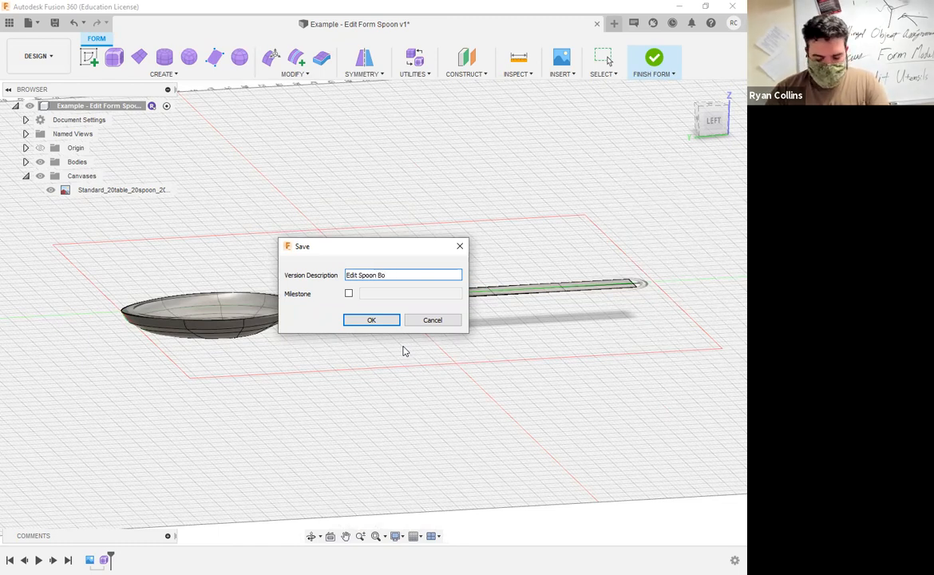
pyautogui.press('Return')
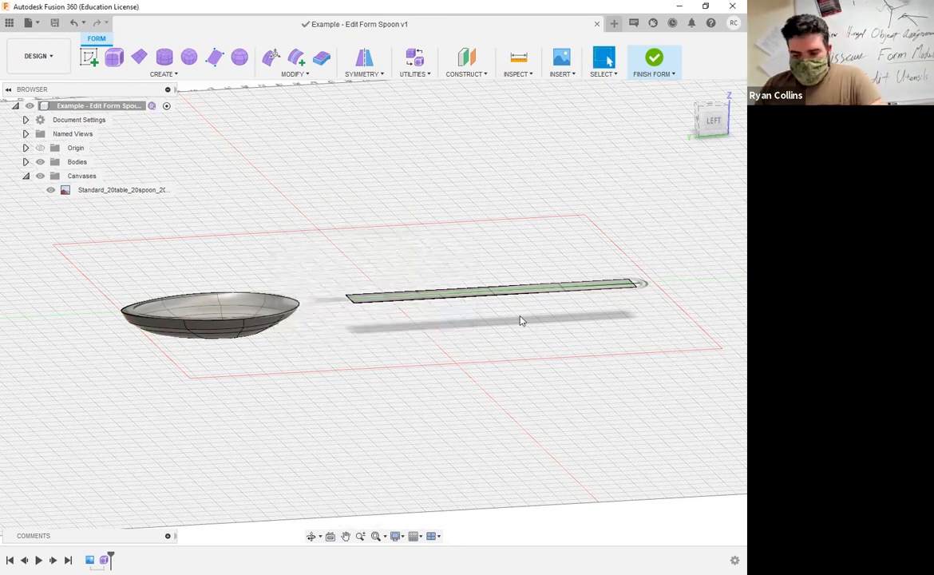
# Using Edit Form from the top view, move the handle plane's bowl-end edge about 12.8 mm towards the bowl
pyautogui.moveTo(557, 338); pyautogui.dragTo(426, 376, button='middle')
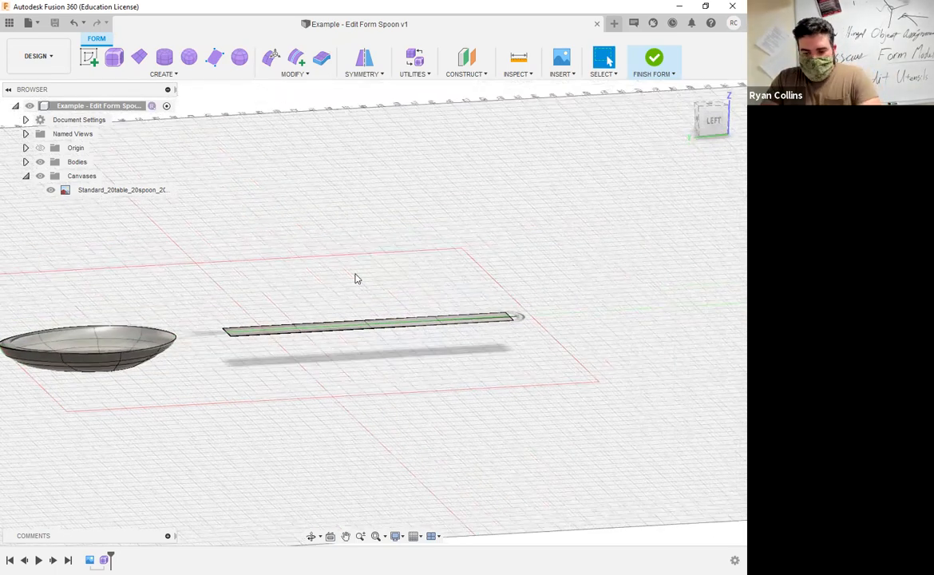
pyautogui.keyDown('shift'); pyautogui.moveTo(318, 267); pyautogui.dragTo(356, 297, button='middle'); pyautogui.keyUp('shift')
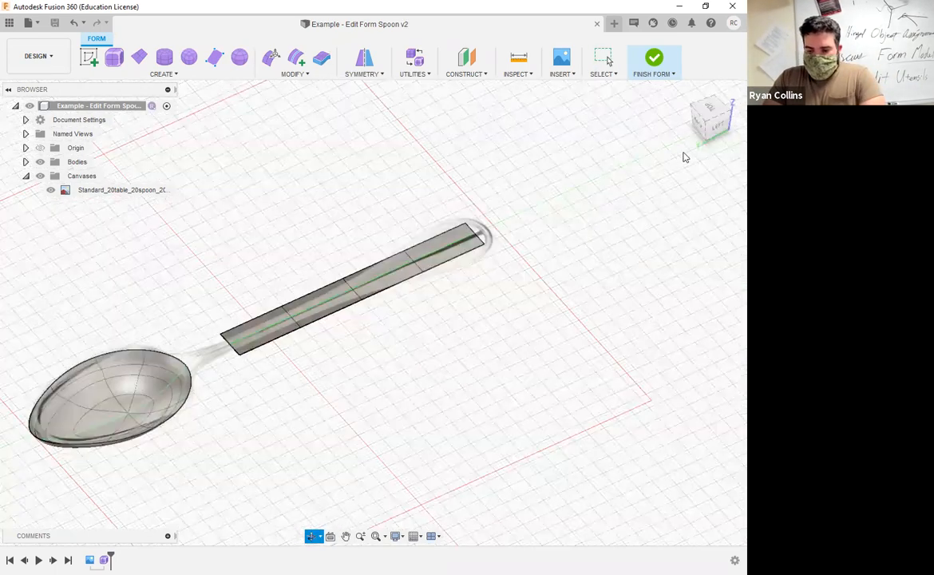
pyautogui.click(710, 108)
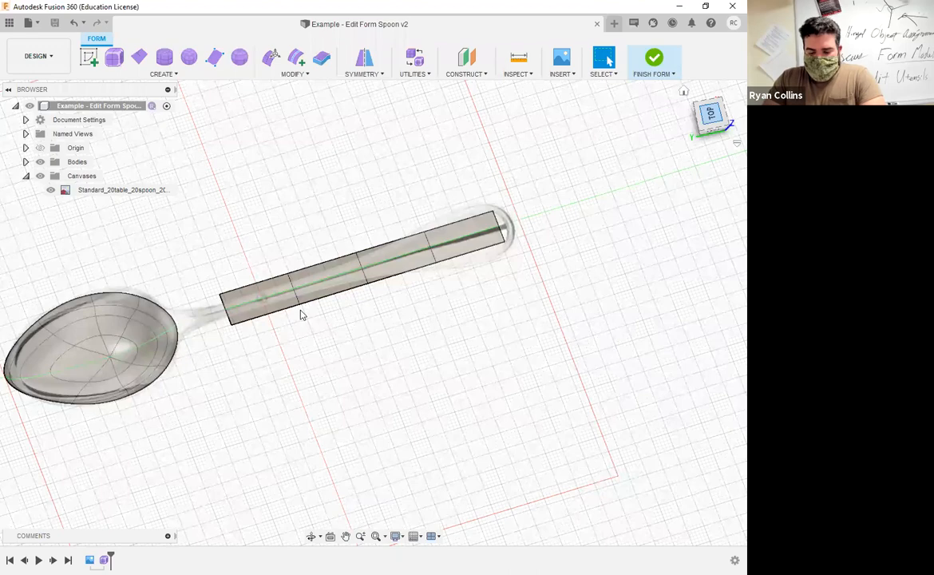
pyautogui.scroll(-3, 272, 314)
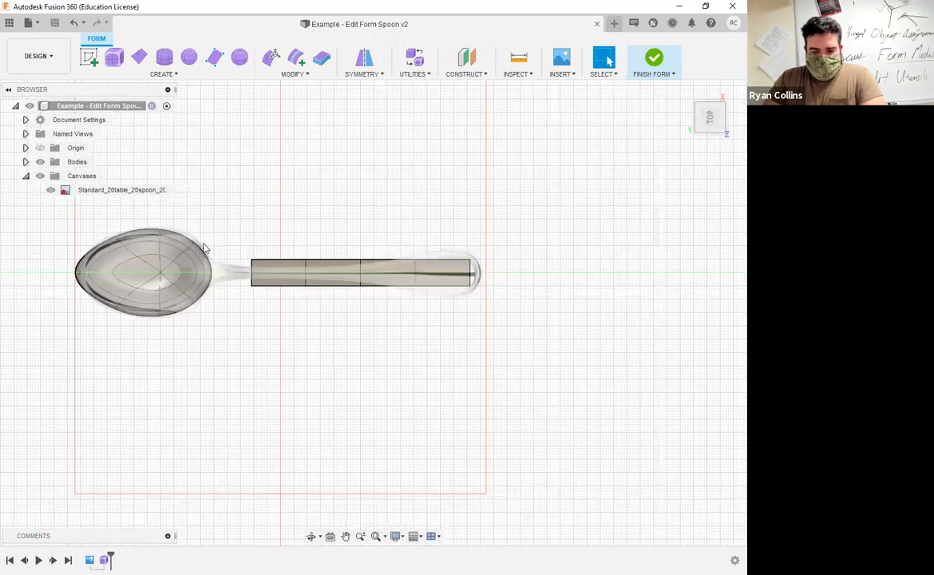
pyautogui.scroll(4, 209, 235)
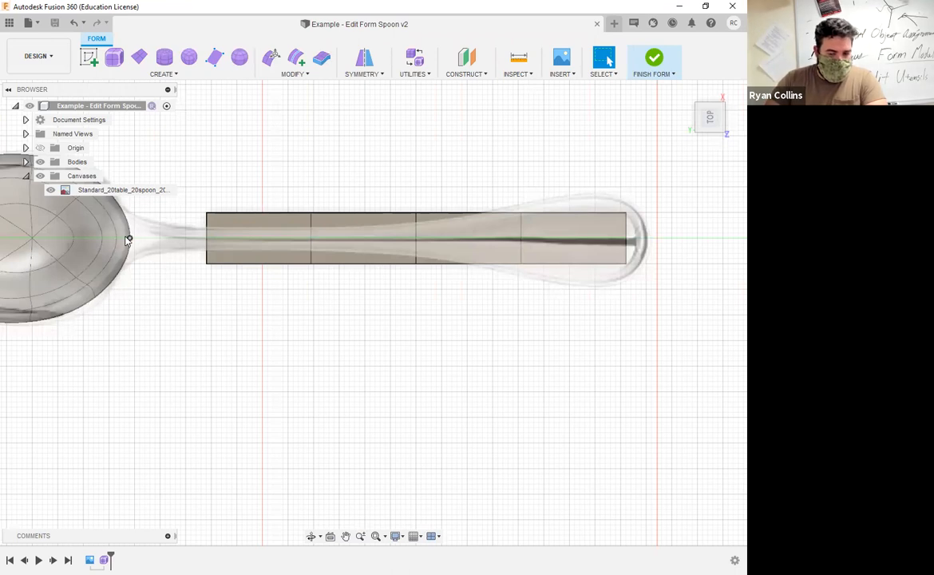
pyautogui.click(296, 74)
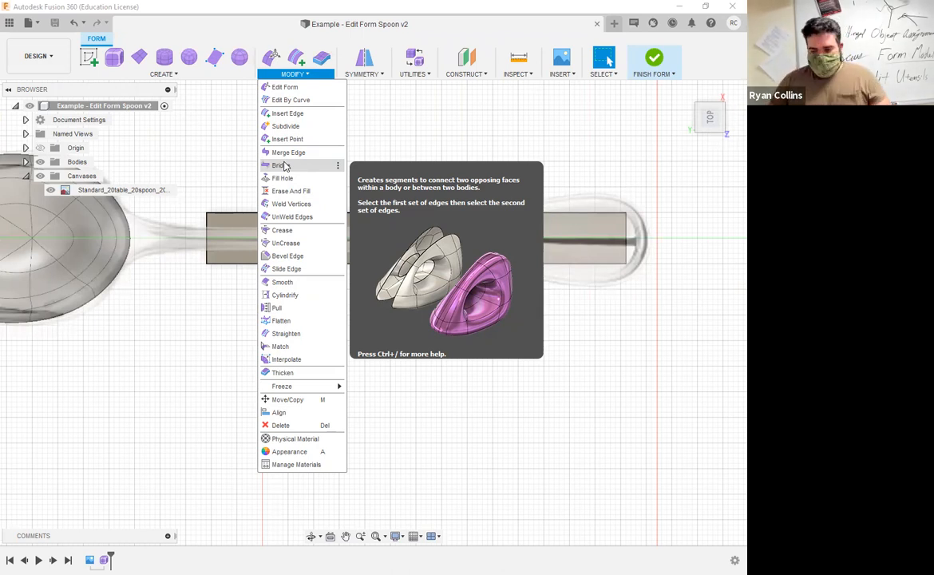
pyautogui.click(291, 88)
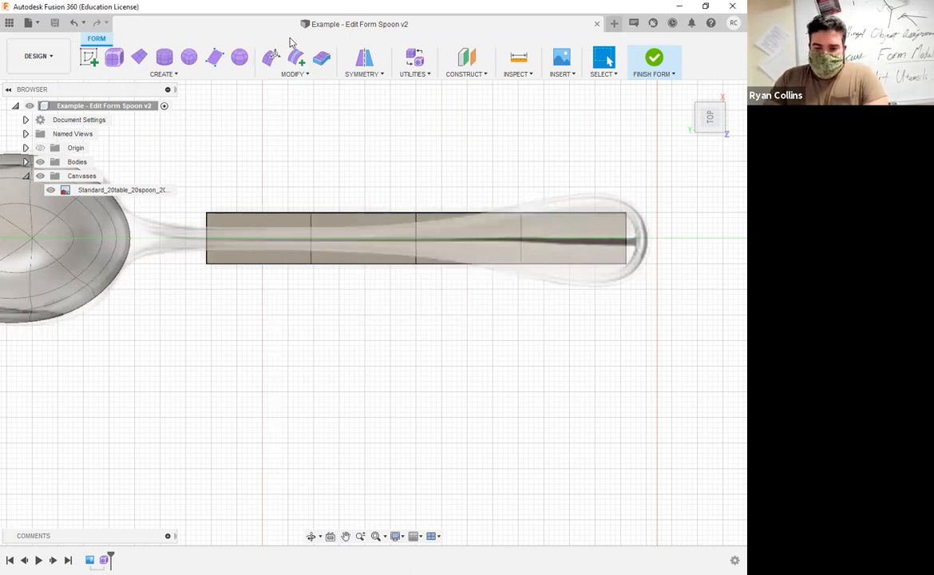
pyautogui.click(272, 56)
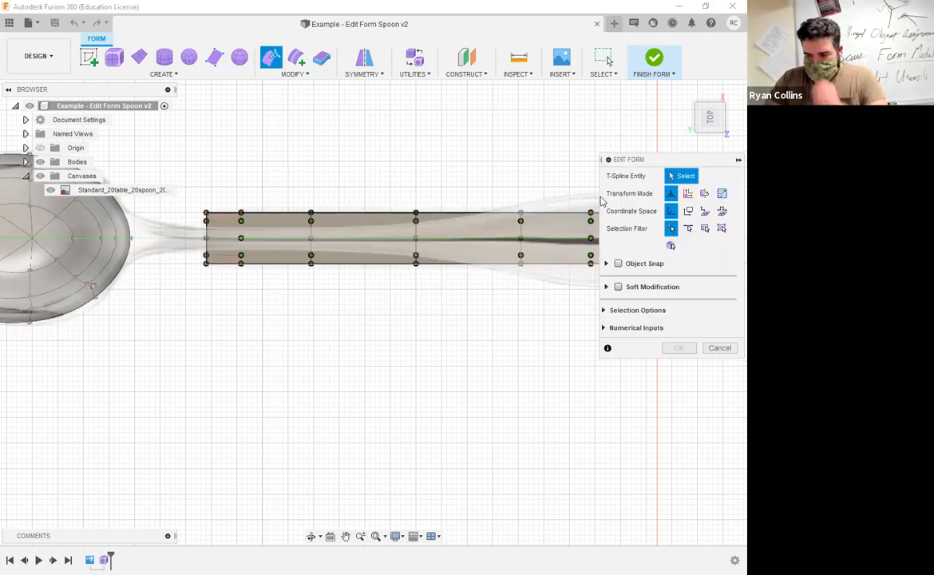
pyautogui.click(689, 229)
pyautogui.moveTo(485, 310); pyautogui.dragTo(384, 337, button='middle')
pyautogui.click(721, 229)
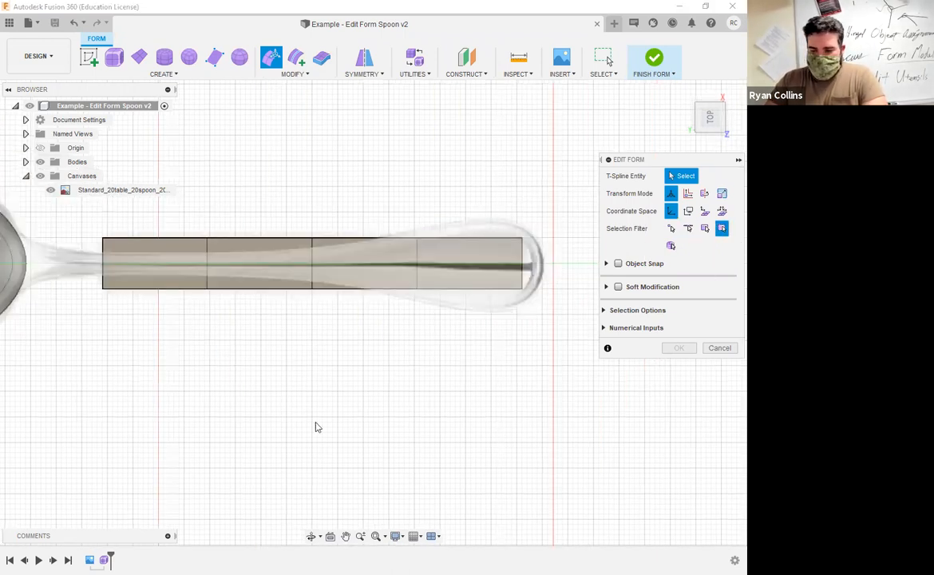
pyautogui.click(102, 254)
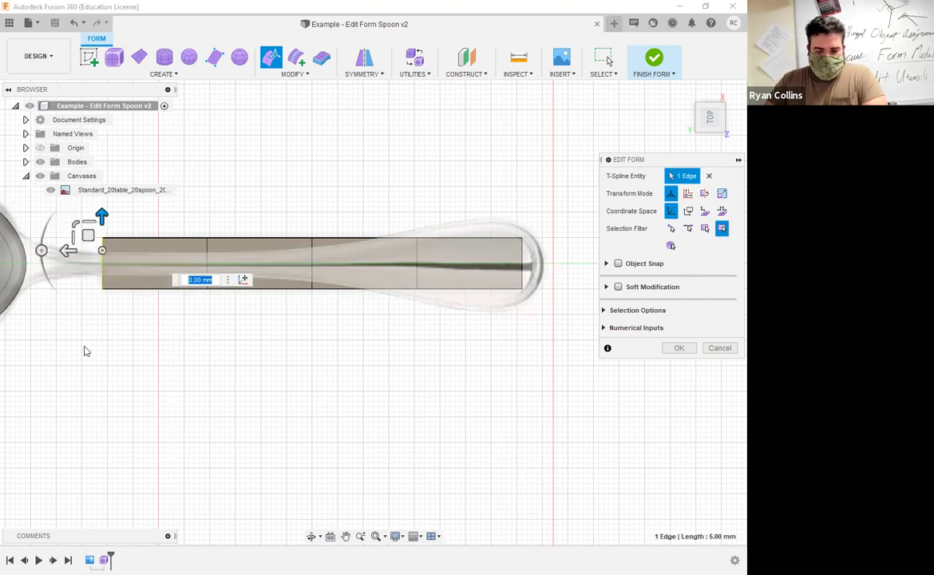
pyautogui.moveTo(144, 272); pyautogui.dragTo(205, 272, button='middle')
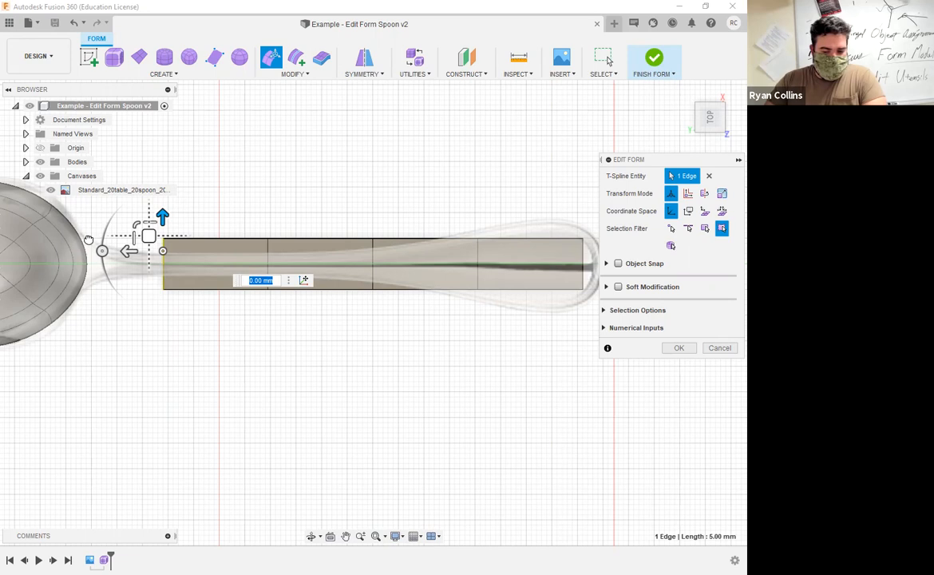
pyautogui.moveTo(148, 236); pyautogui.dragTo(83, 237)
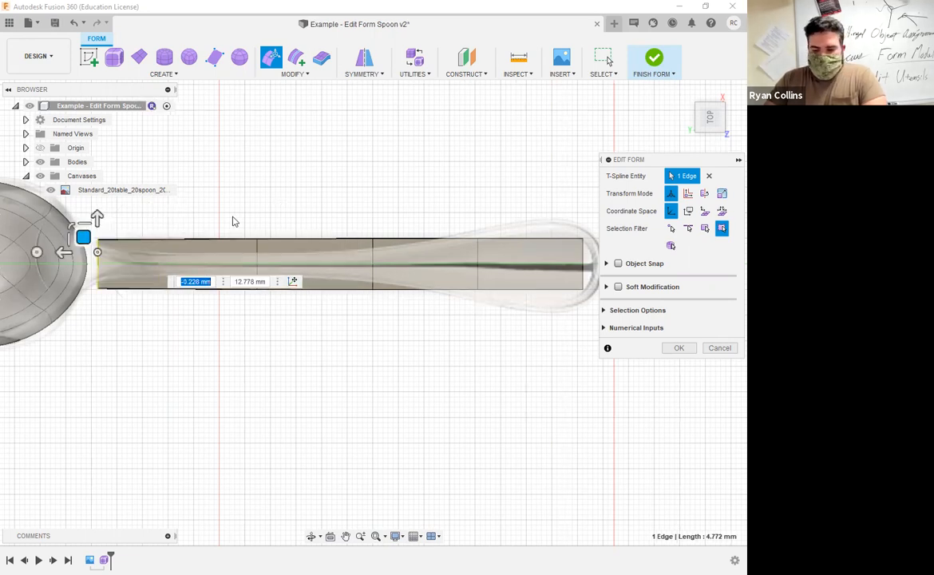
# Shape the handle's side to the reference outline by moving its three intermediate vertices to about X 2.96, 3.83 and 6.17 mm
pyautogui.click(257, 246)
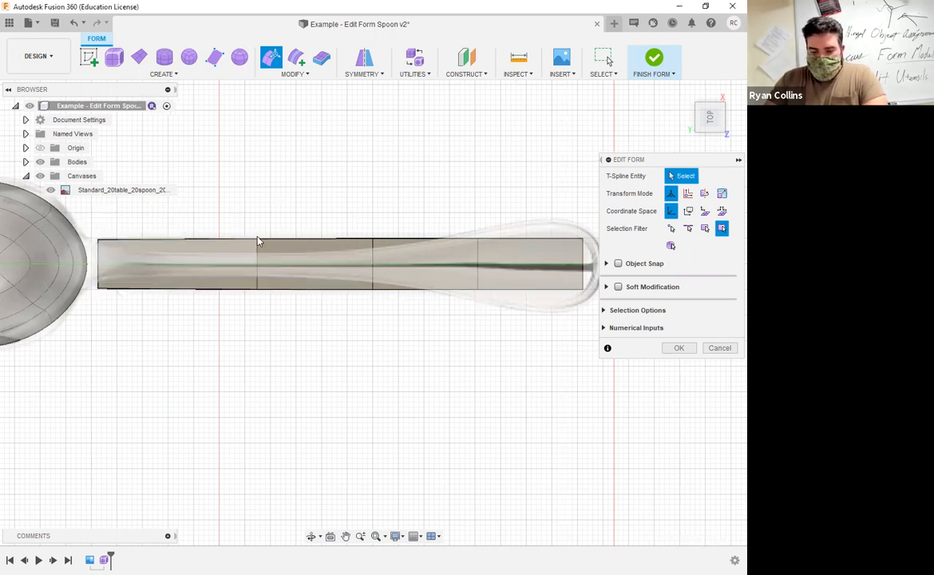
pyautogui.click(256, 239)
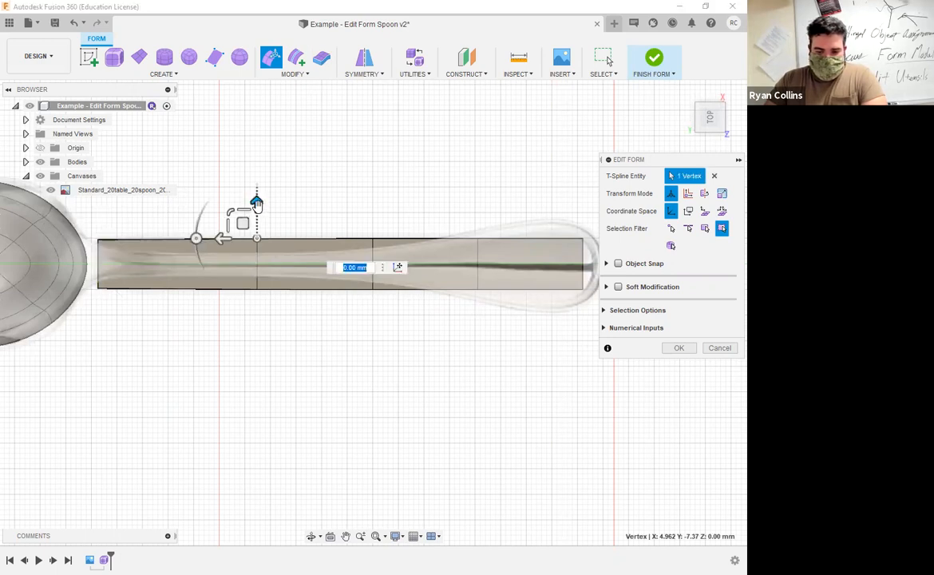
pyautogui.moveTo(256, 217); pyautogui.dragTo(371, 239)
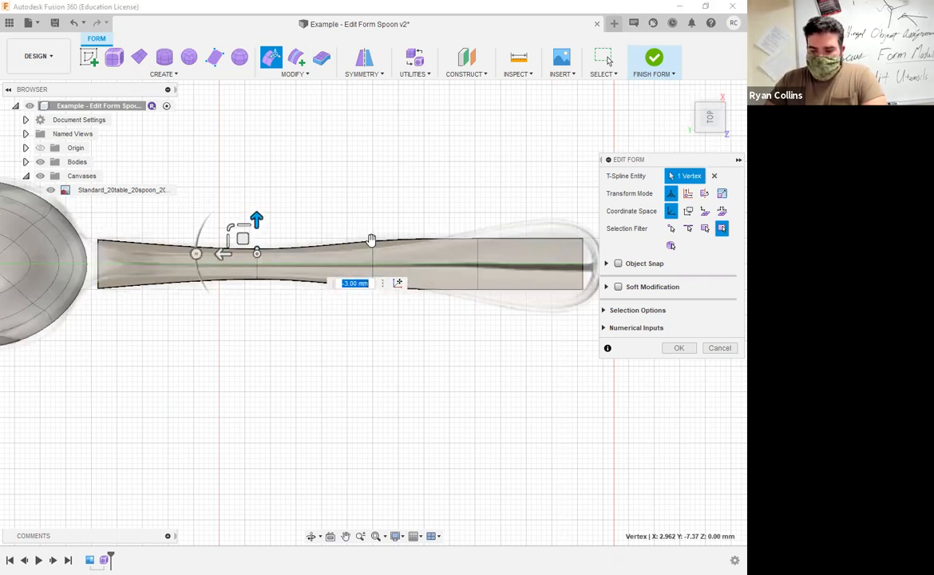
pyautogui.click(476, 241)
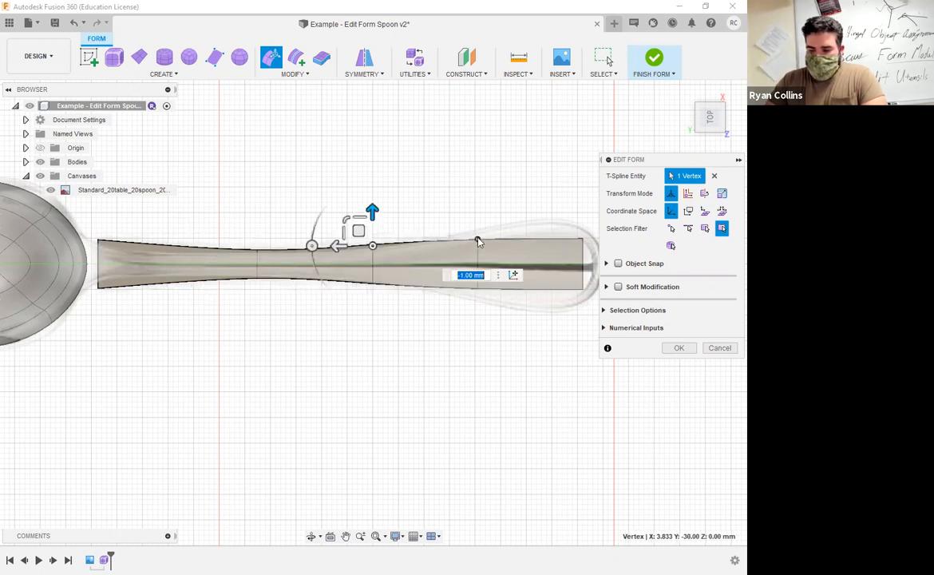
pyautogui.click(476, 239)
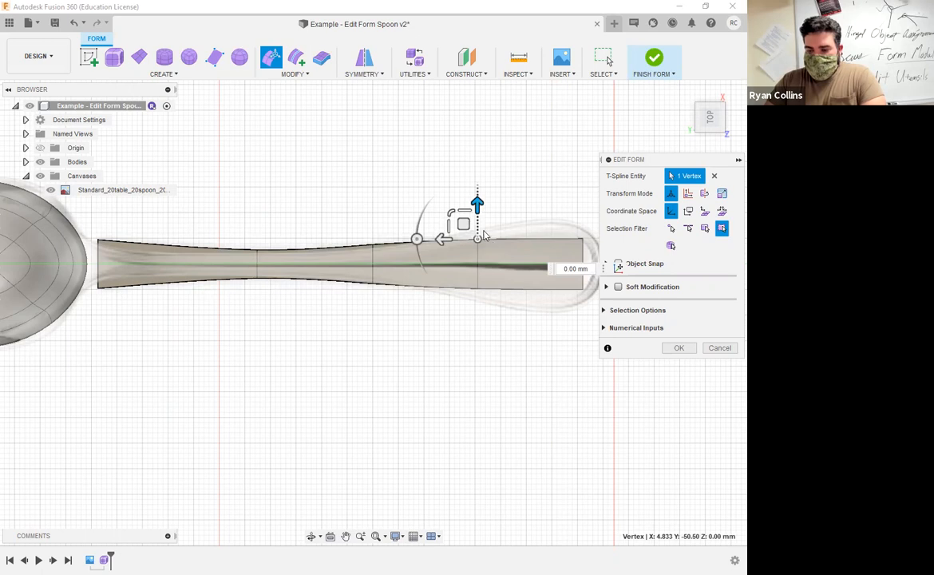
pyautogui.moveTo(478, 204); pyautogui.dragTo(478, 195)
# Fit the handle's far end to the outline, moving its corner vertex to about X 8.08, Y -71.23 mm and extending the end edge's middle outward
pyautogui.moveTo(584, 237); pyautogui.dragTo(483, 230, button='middle')
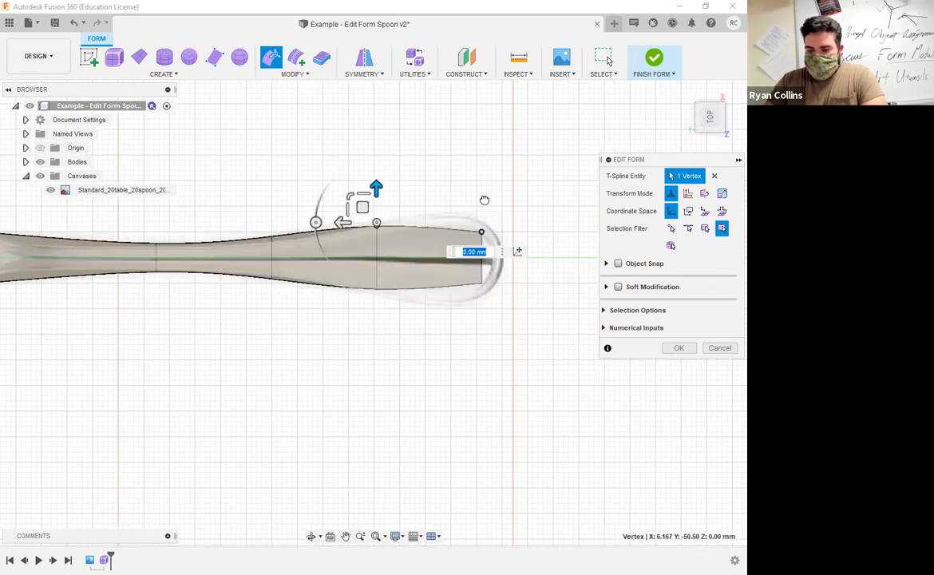
pyautogui.click(482, 232)
pyautogui.moveTo(467, 216); pyautogui.dragTo(468, 204)
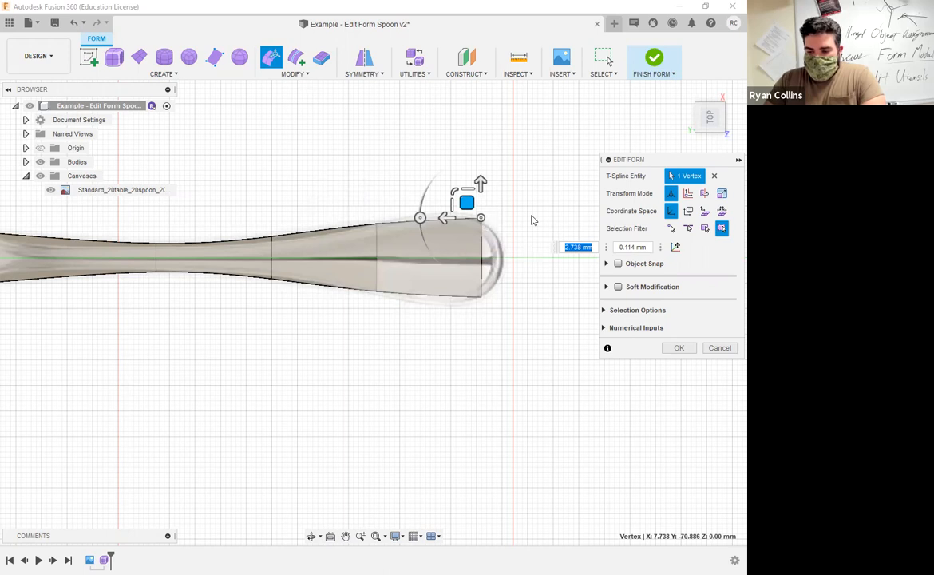
pyautogui.moveTo(466, 202); pyautogui.dragTo(466, 203)
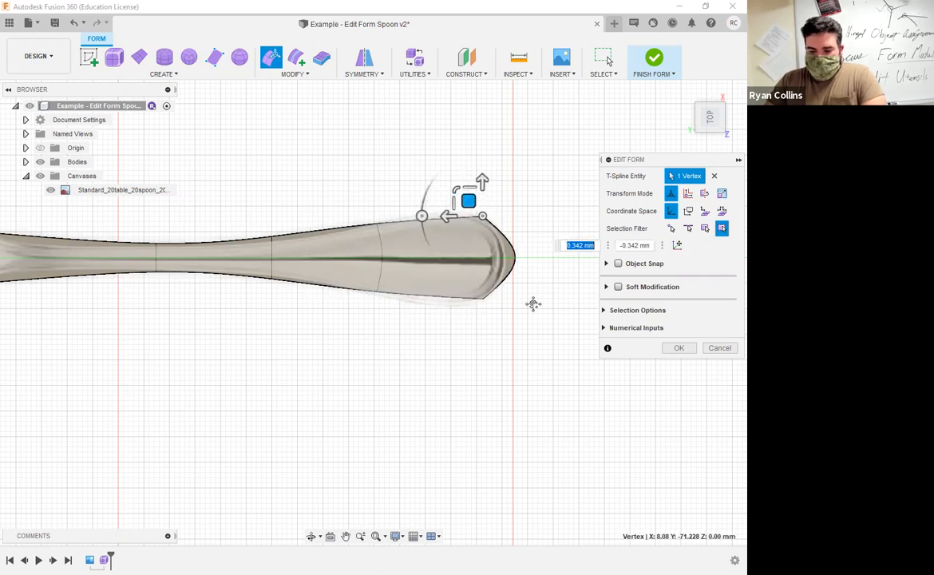
# Insert an edge on the bowl side of the handle's narrow cross edge, with single-side insertion at location -0.722
pyautogui.moveTo(192, 291); pyautogui.dragTo(269, 299, button='middle')
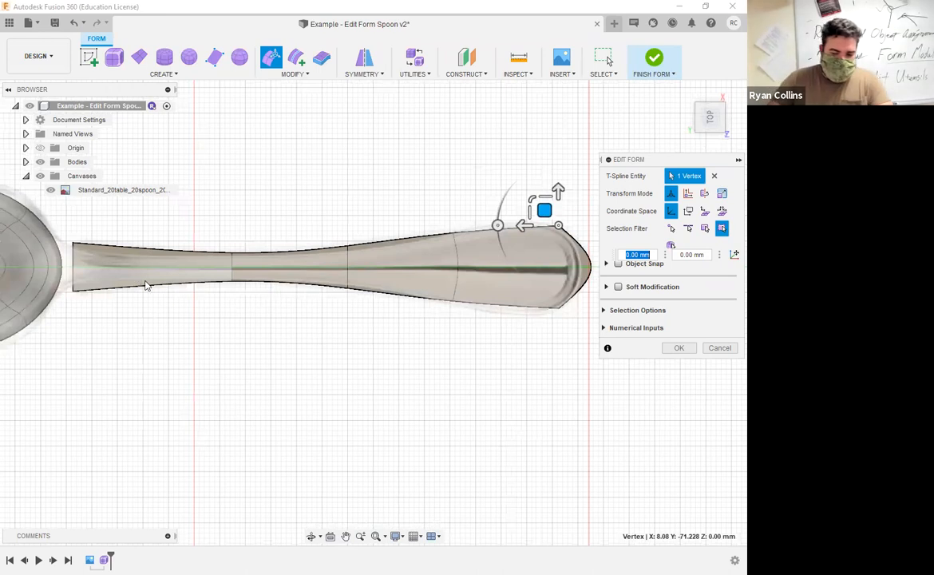
pyautogui.click(299, 58)
pyautogui.click(299, 59)
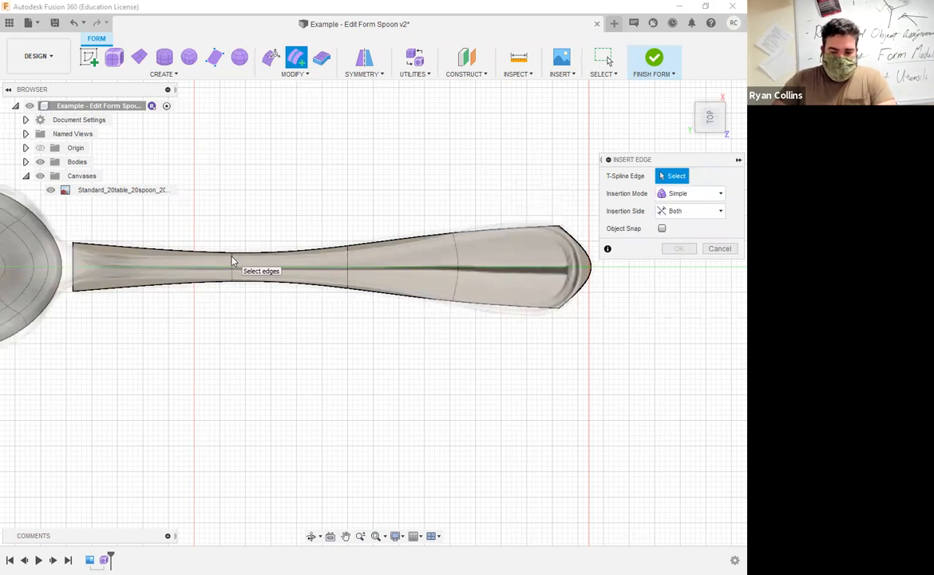
pyautogui.scroll(3, 233, 268)
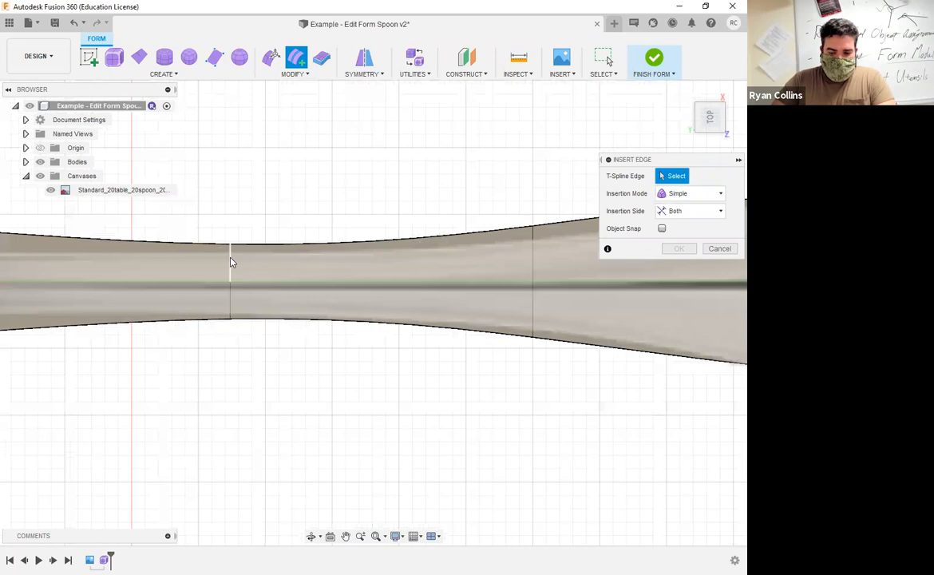
pyautogui.click(230, 262)
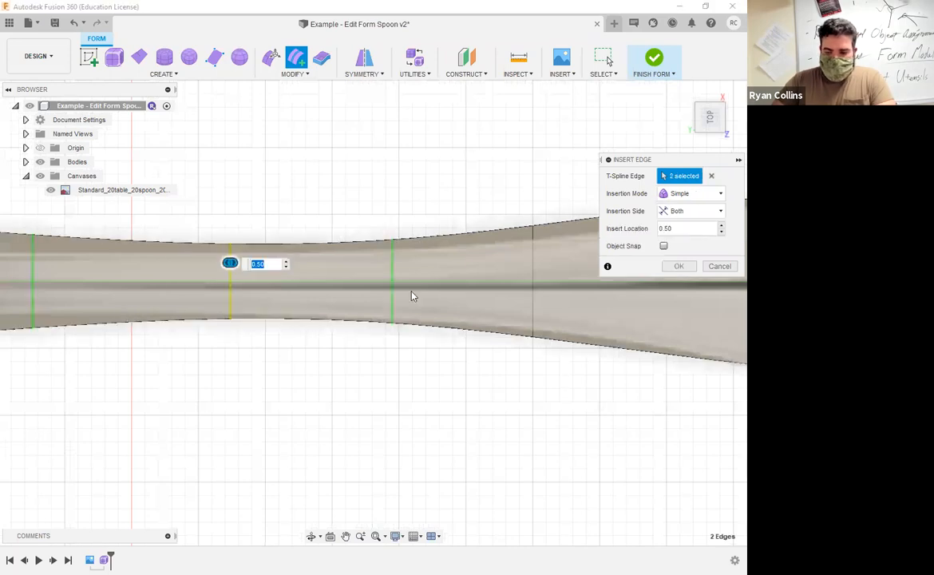
pyautogui.scroll(-2, 442, 331)
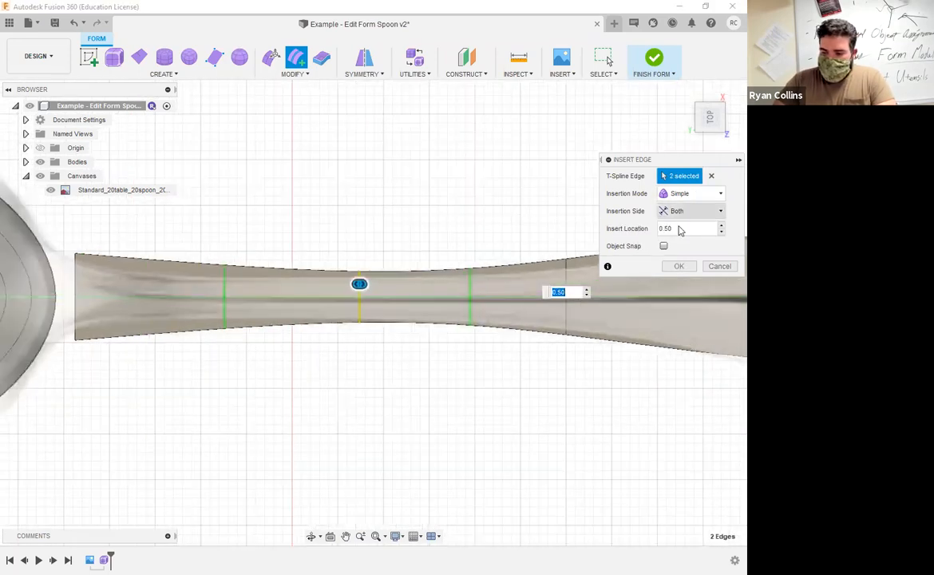
pyautogui.click(690, 211)
pyautogui.click(677, 231)
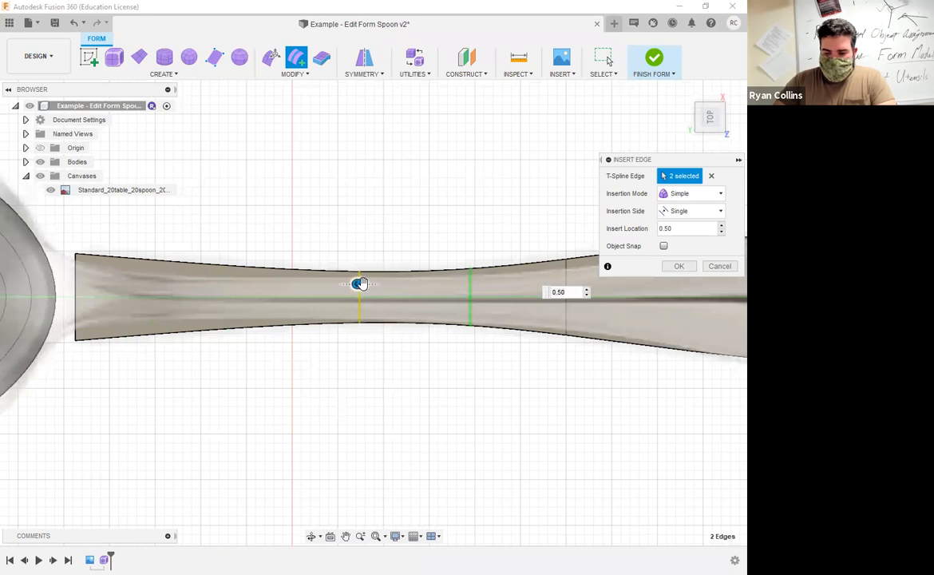
pyautogui.moveTo(138, 284); pyautogui.dragTo(54, 283)
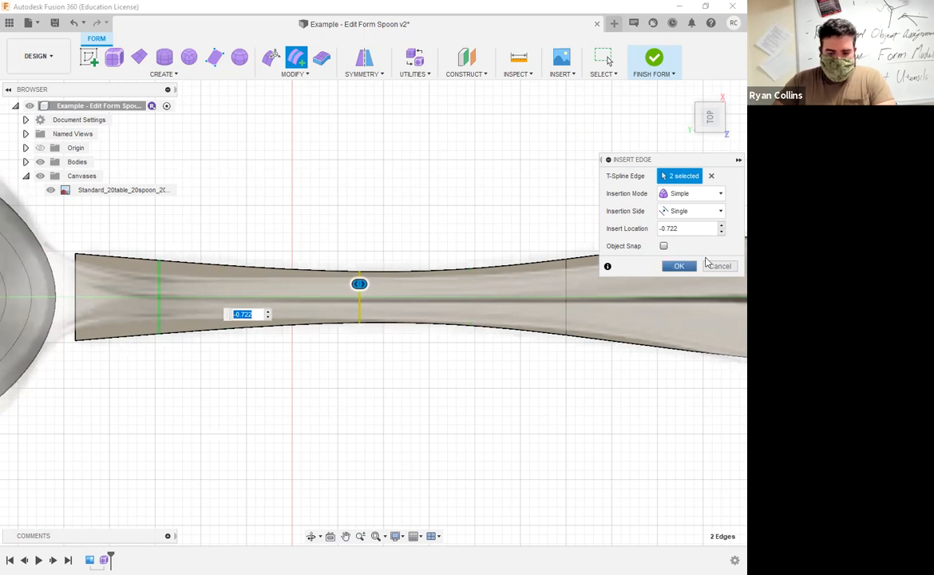
pyautogui.click(679, 265)
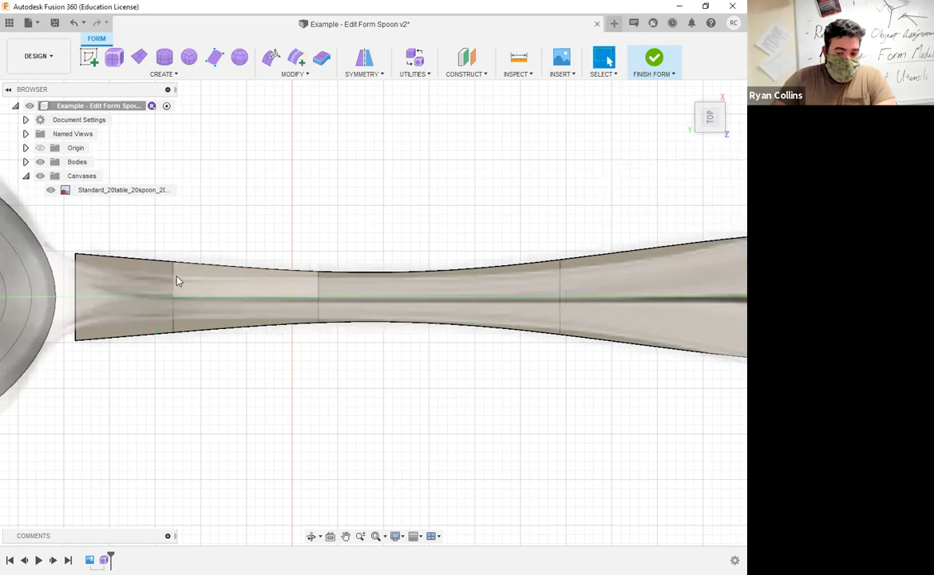
# Using Edit Form, move the inserted edge's side vertex about 1.6 mm inward and 2.7 mm towards the bowl
pyautogui.click(272, 59)
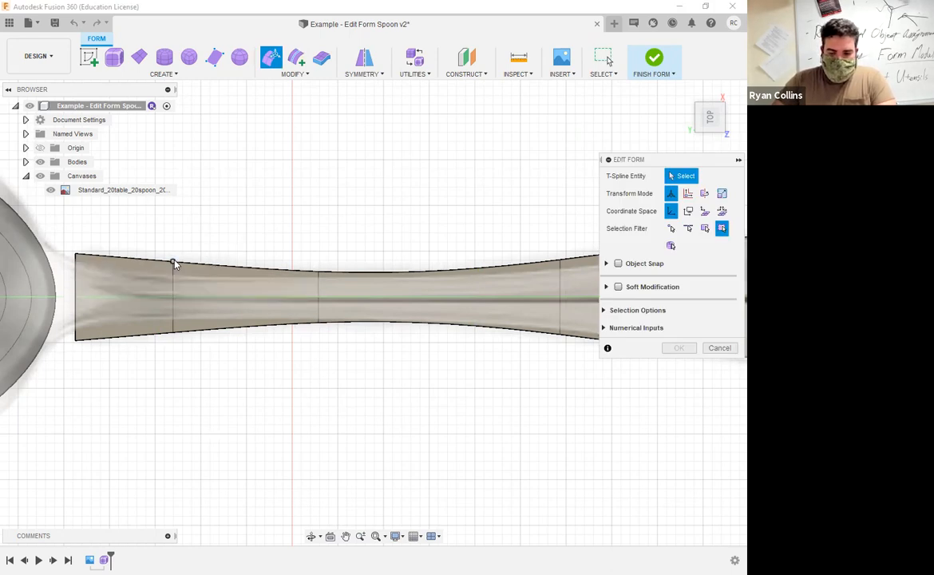
pyautogui.click(180, 249)
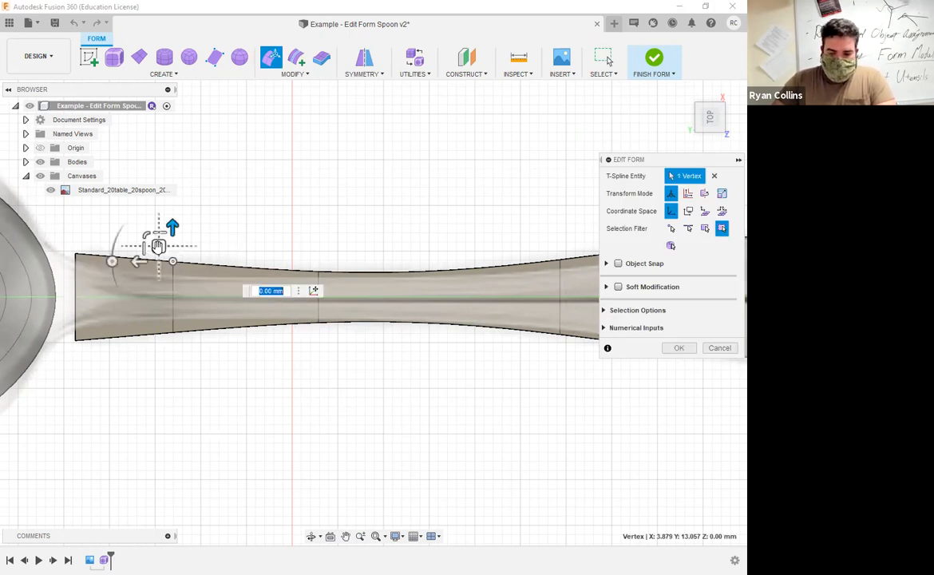
pyautogui.moveTo(133, 262); pyautogui.dragTo(109, 278)
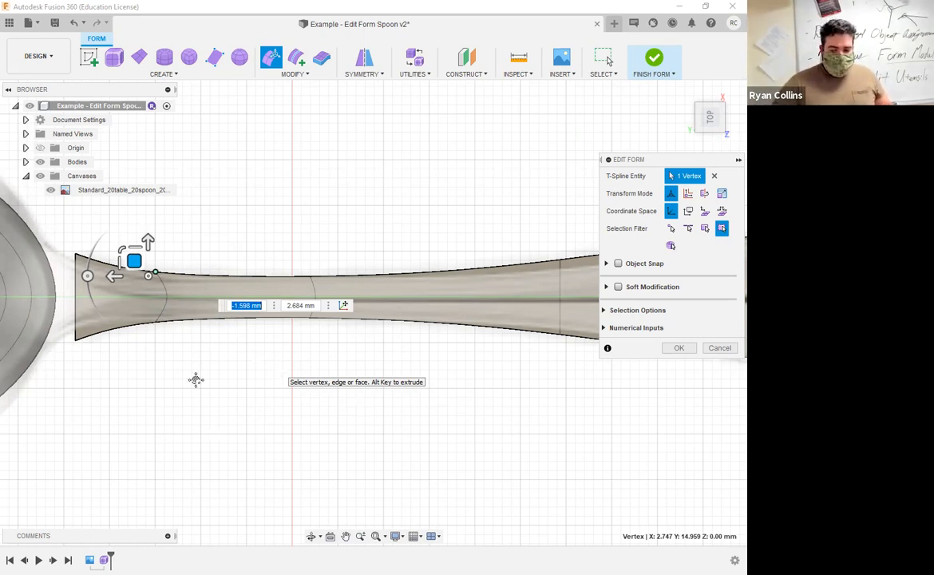
pyautogui.scroll(-3, 235, 384)
pyautogui.moveTo(384, 418); pyautogui.dragTo(235, 384, button='middle')
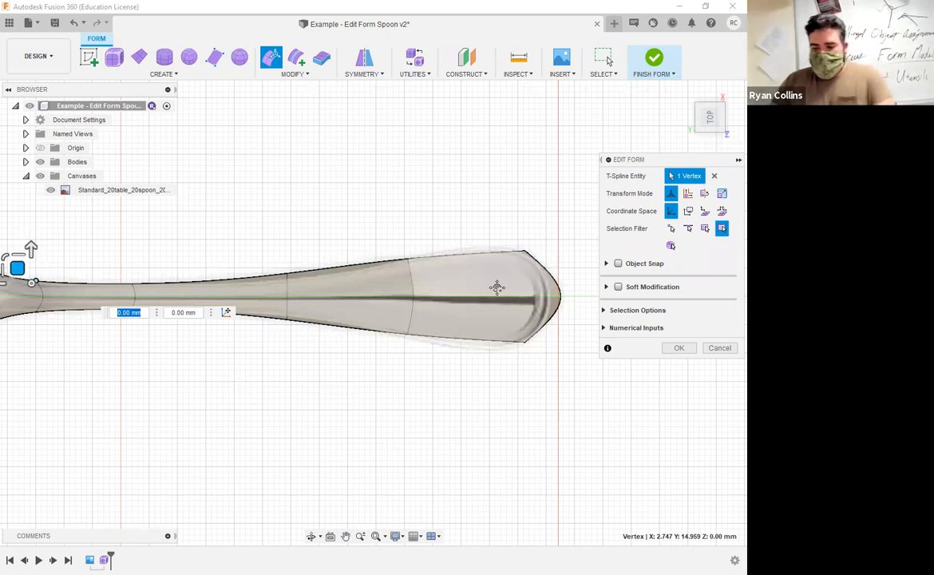
pyautogui.moveTo(506, 269); pyautogui.dragTo(408, 300, button='middle')
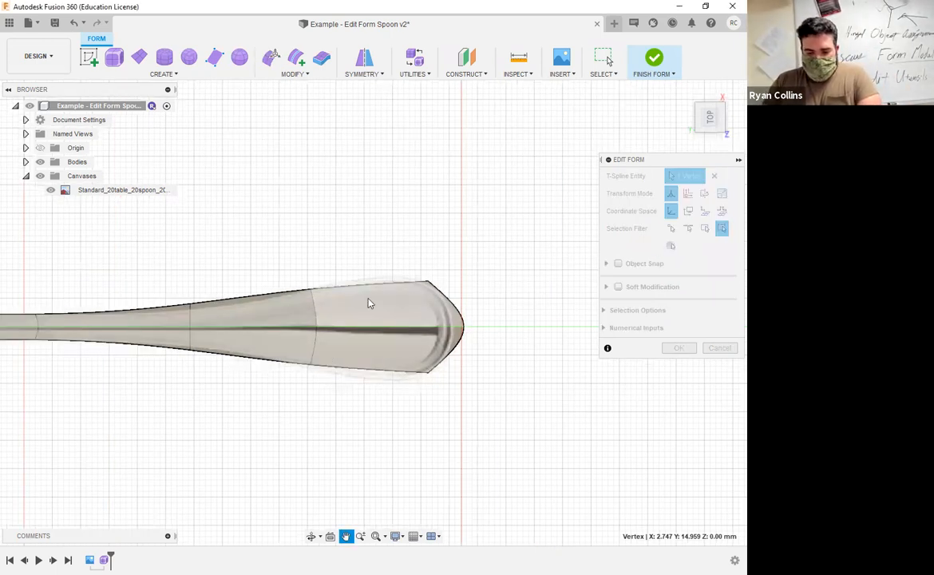
pyautogui.scroll(3, 288, 367)
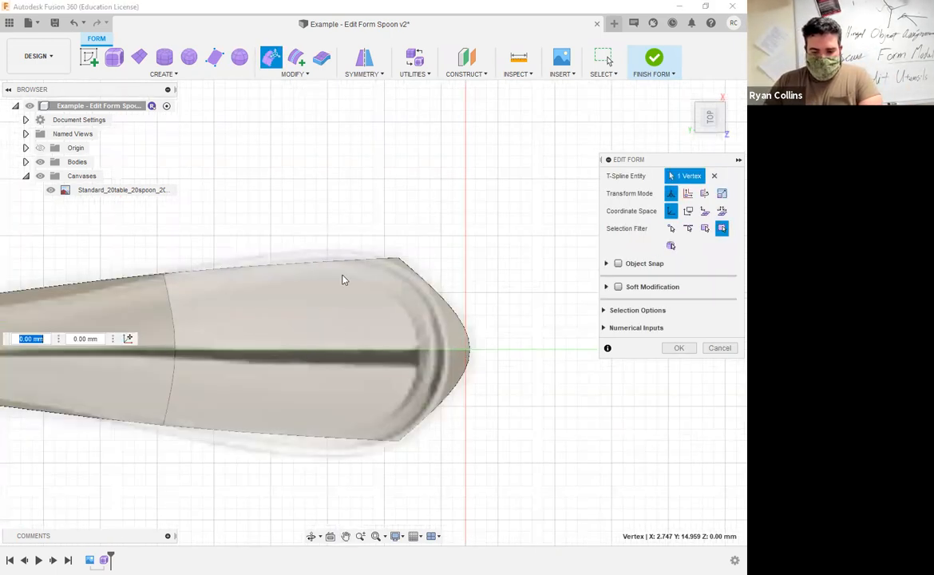
pyautogui.click(399, 260)
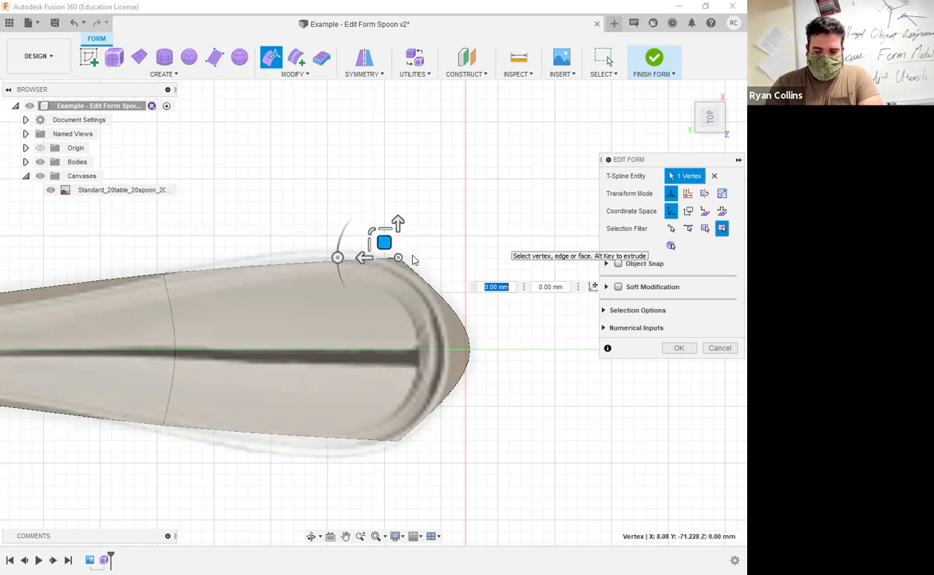
pyautogui.press('BackSpace')
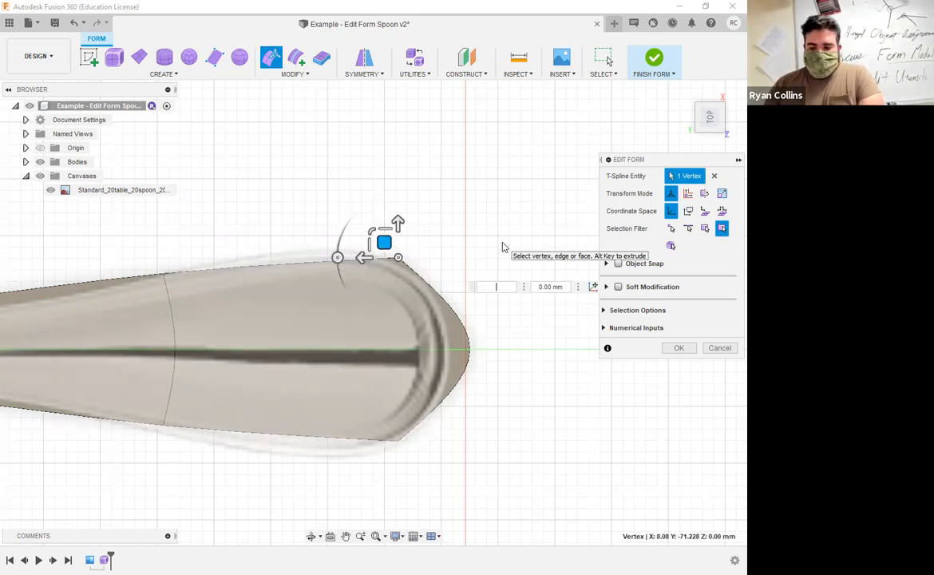
pyautogui.press('Escape')
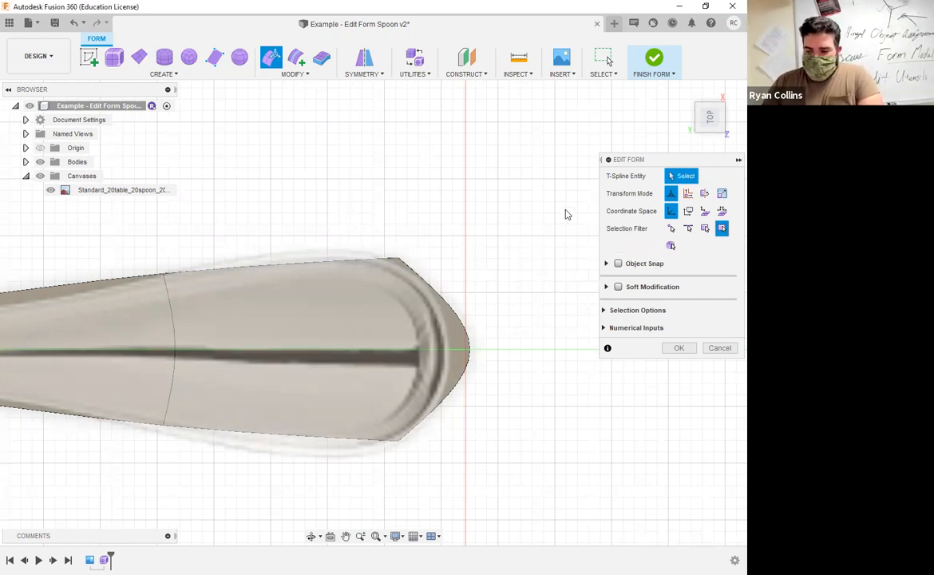
# Confirm the form edit and insert edges on both sides of the centre edge in the handle's end section at location 0.50
pyautogui.click(677, 348)
pyautogui.click(297, 58)
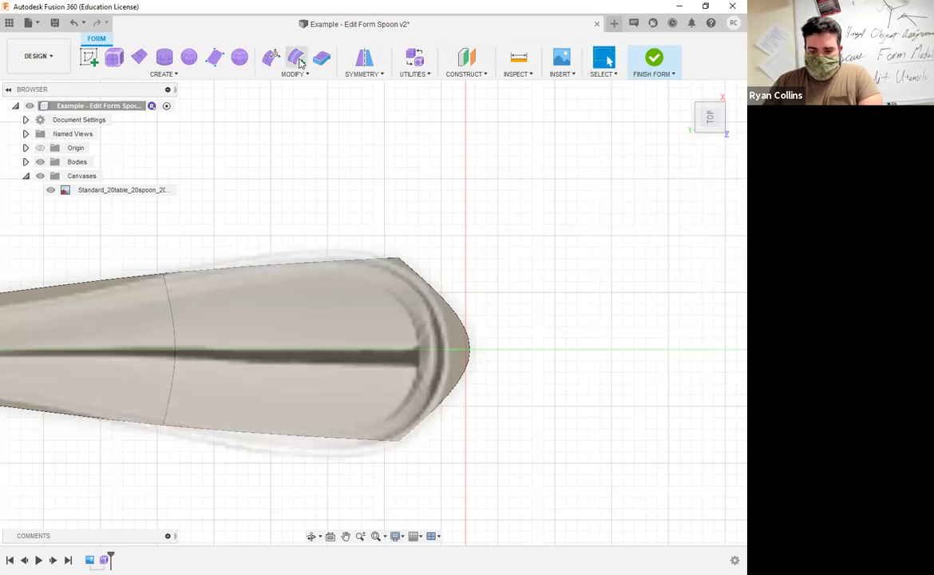
pyautogui.click(332, 341)
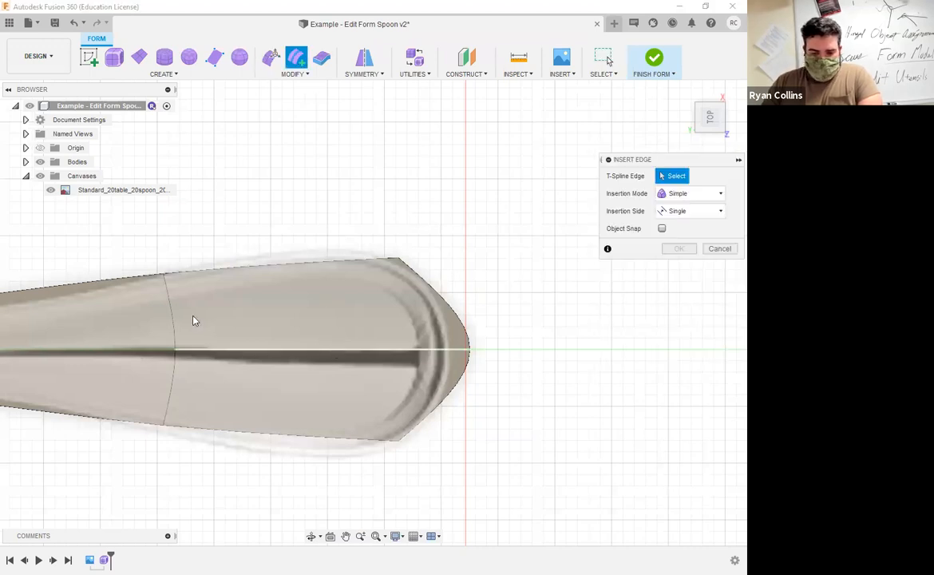
pyautogui.click(718, 212)
pyautogui.click(680, 239)
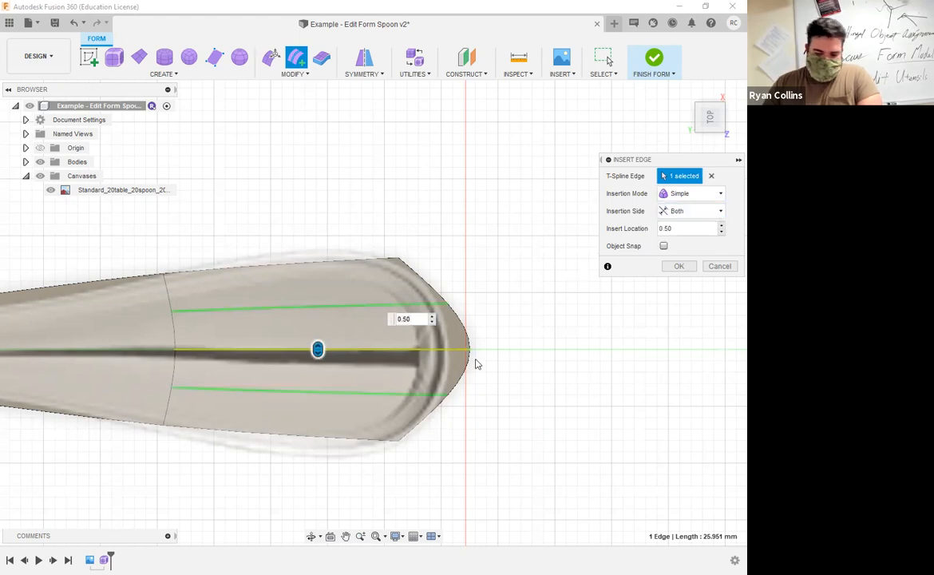
pyautogui.click(681, 267)
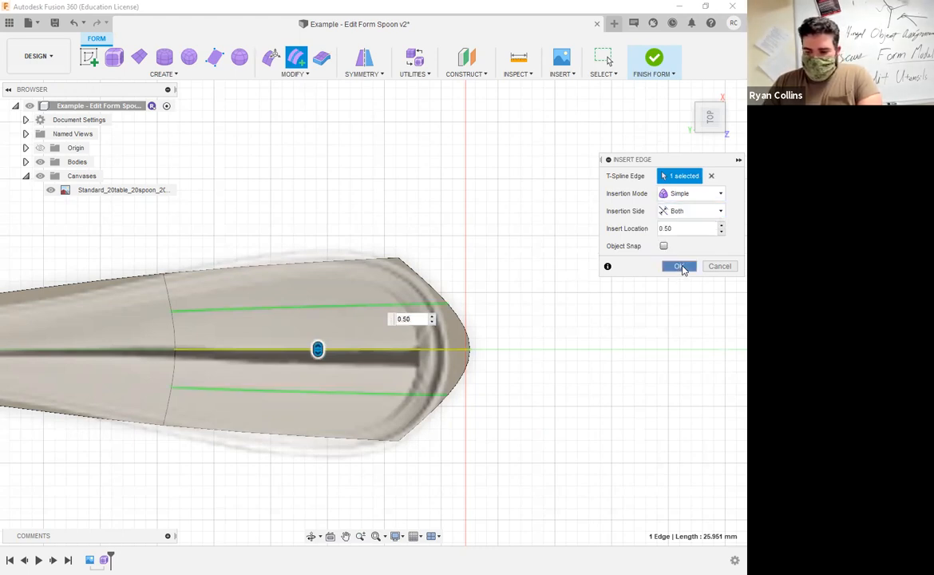
# Using Edit Form, move the handle end's corner vertex towards the bowl to about X 7.98, Y -68.30 mm
pyautogui.click(271, 56)
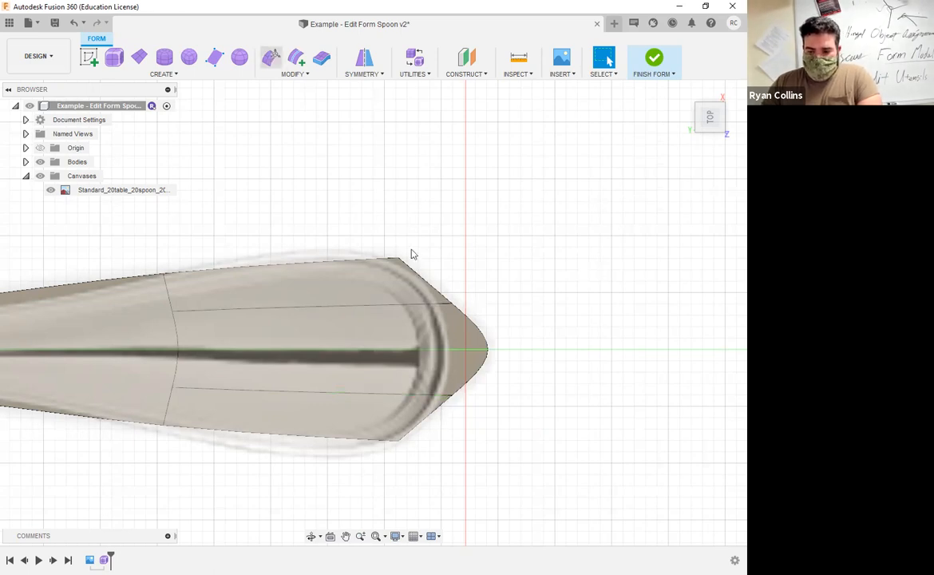
pyautogui.click(397, 257)
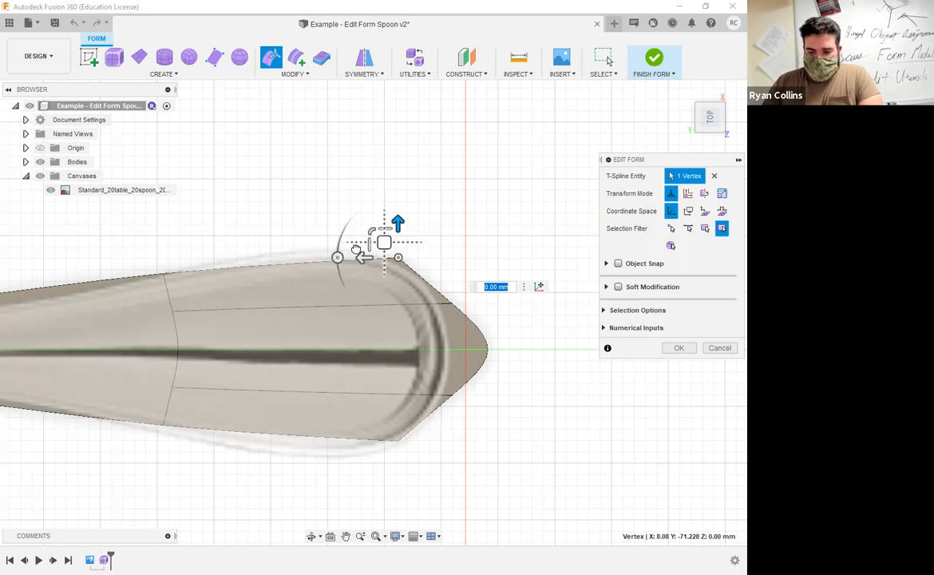
pyautogui.moveTo(384, 242); pyautogui.dragTo(350, 243)
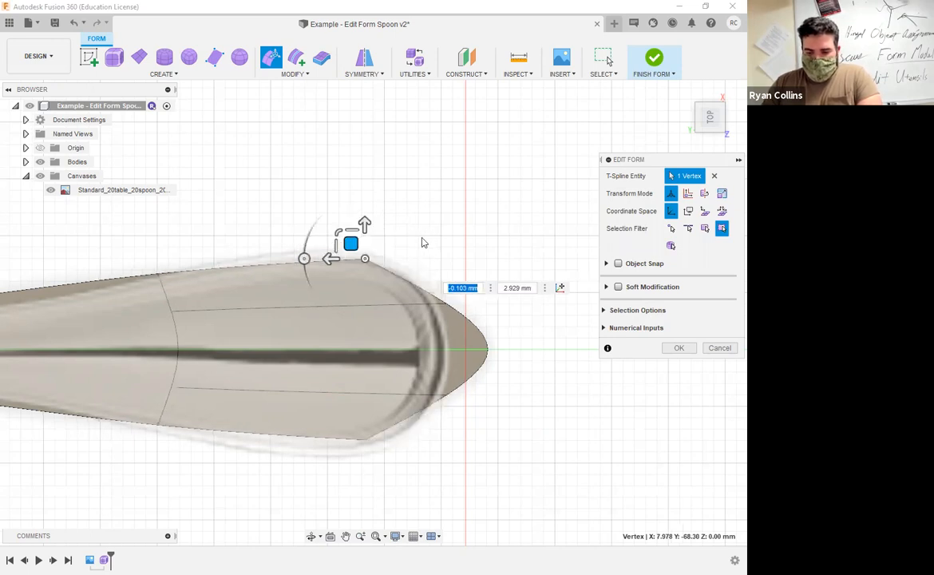
pyautogui.click(364, 246)
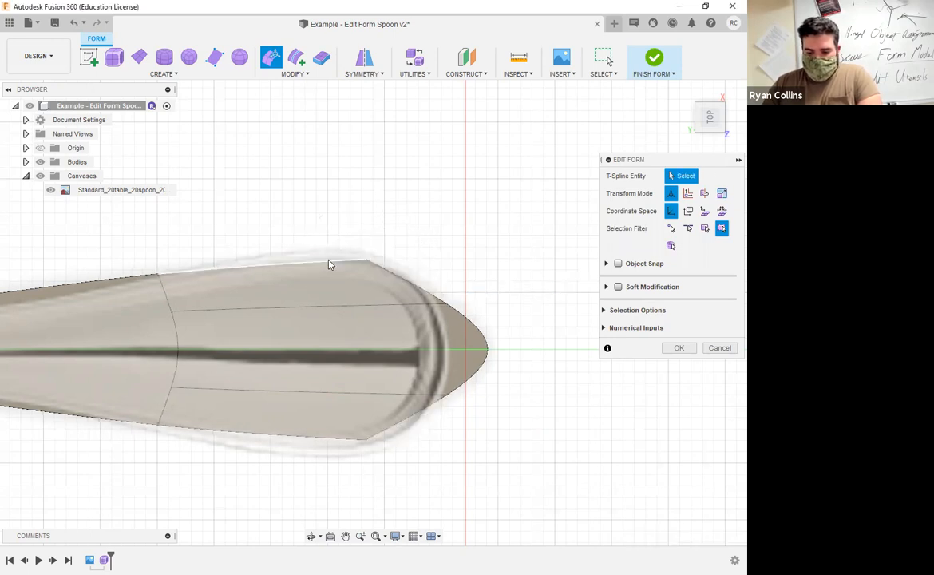
# Scale the two outer edges meeting at the handle's end corner to about 0.7, and rotate the slanted one 15 degrees
pyautogui.keyDown('shift'); pyautogui.click(390, 272); pyautogui.keyUp('shift')
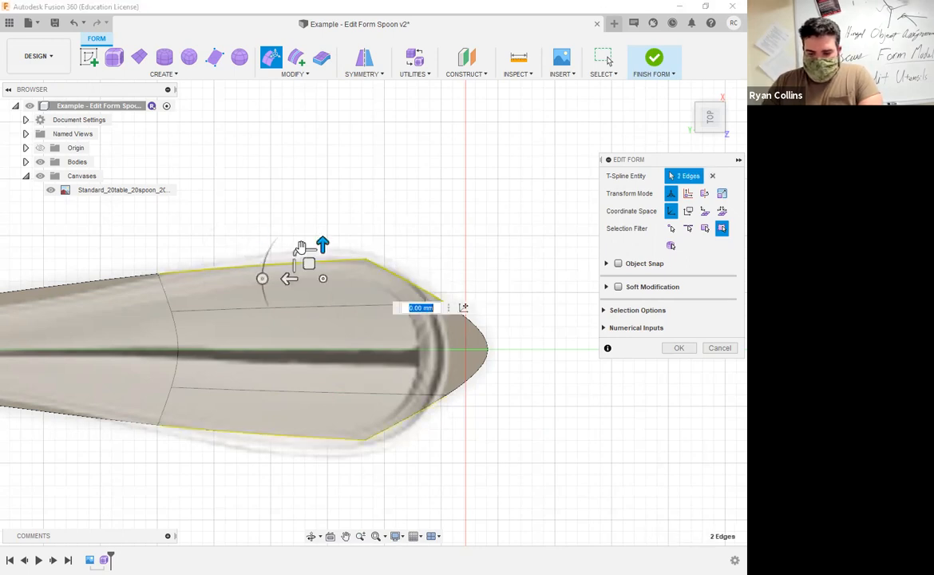
pyautogui.moveTo(307, 255); pyautogui.dragTo(320, 245)
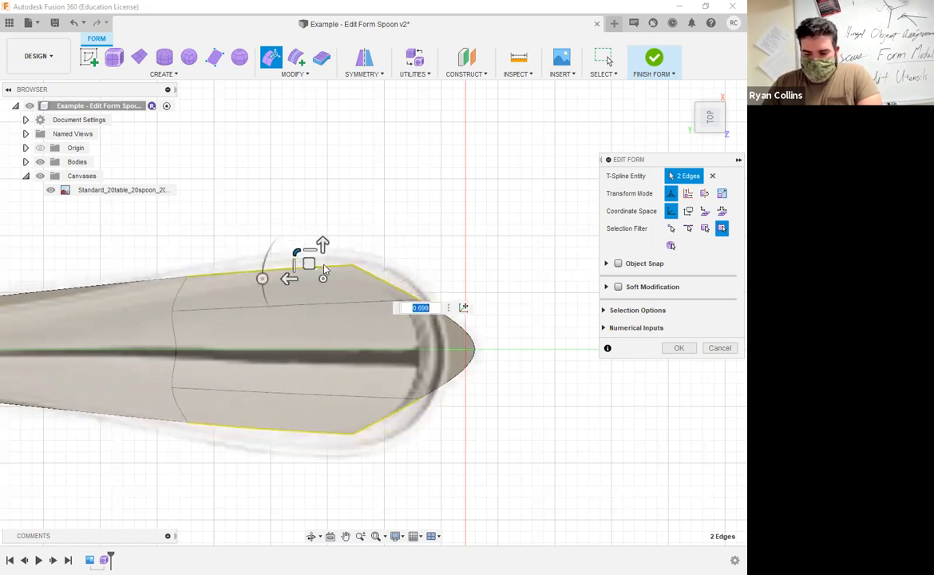
pyautogui.press('Escape')
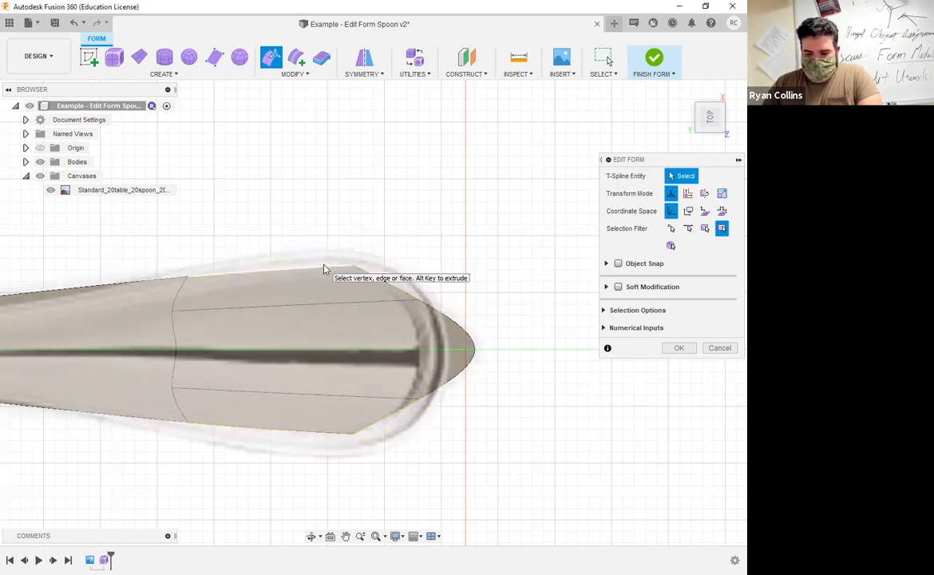
pyautogui.click(386, 271)
pyautogui.moveTo(324, 281); pyautogui.dragTo(325, 298)
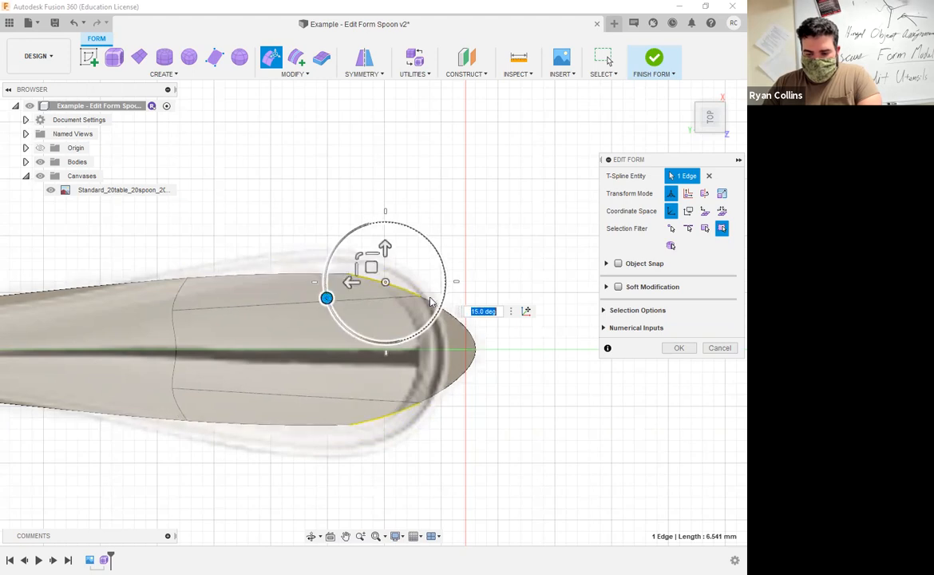
pyautogui.click(368, 278)
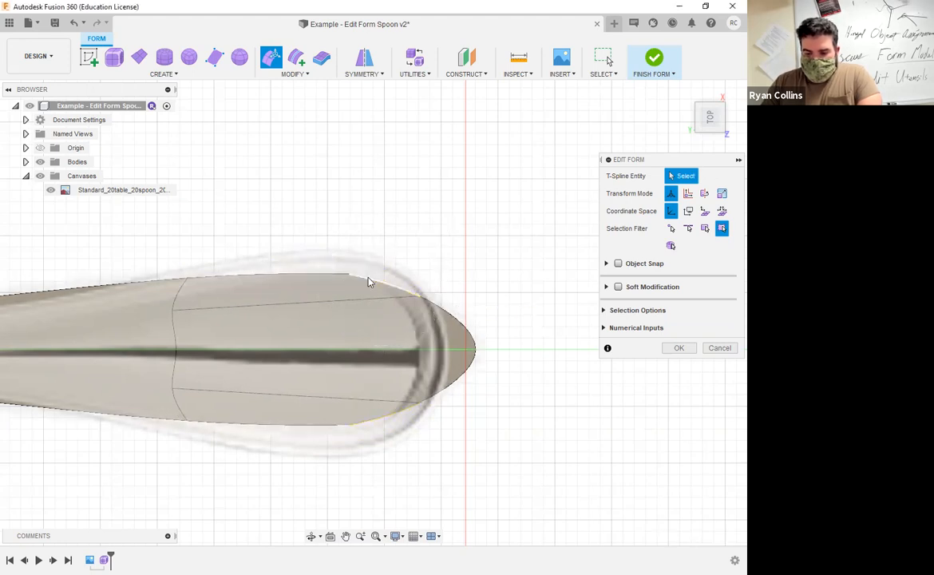
# Move both outer corner edges about 1.64 mm outward and 0.72 mm towards the bowl, and the handle's tip vertex 3 mm towards the bowl
pyautogui.click(341, 272)
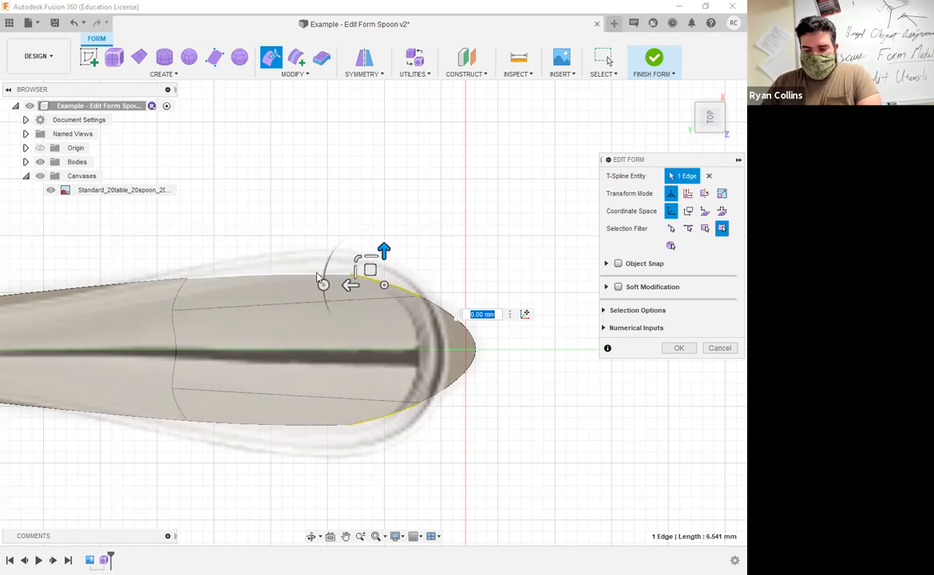
pyautogui.keyDown('shift'); pyautogui.click(317, 278); pyautogui.keyUp('shift')
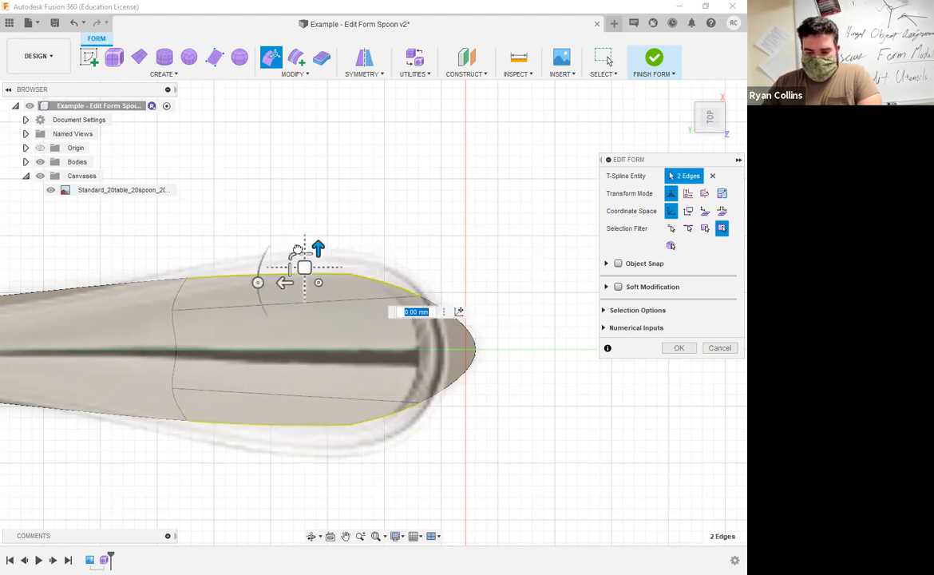
pyautogui.moveTo(297, 250); pyautogui.dragTo(289, 232)
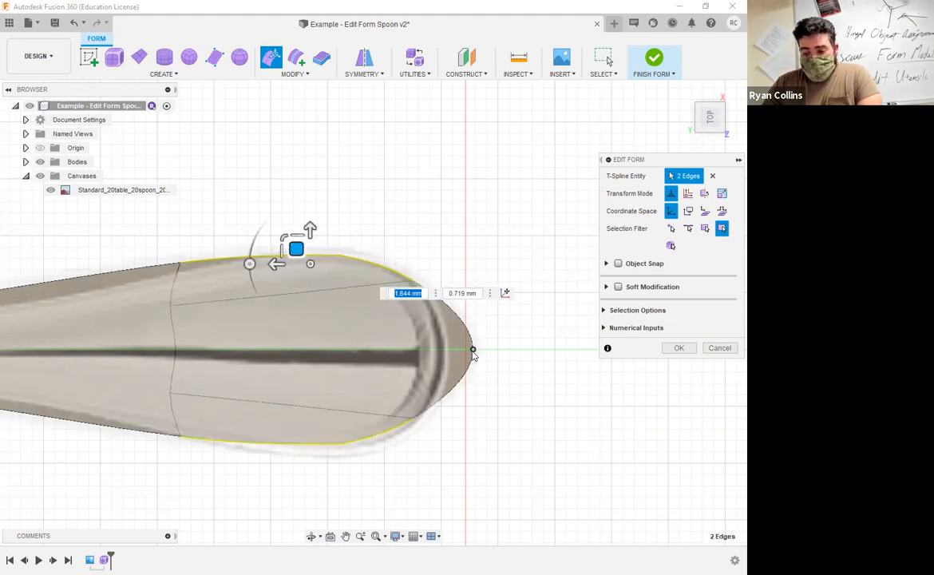
pyautogui.click(473, 349)
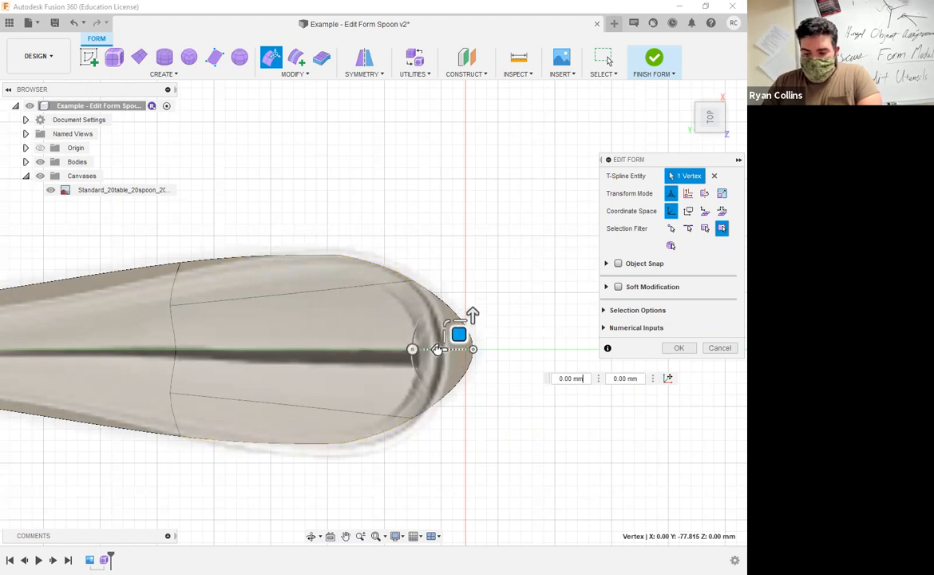
pyautogui.moveTo(437, 348); pyautogui.dragTo(307, 300)
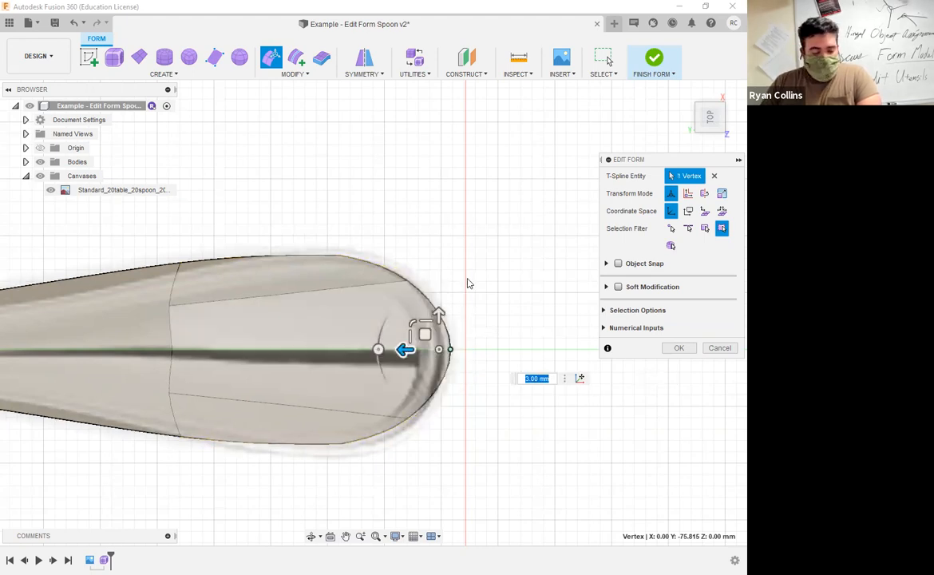
# Clear the vertex selection at the handle's tip and confirm the form edit
pyautogui.moveTo(307, 300); pyautogui.dragTo(468, 283, button='middle')
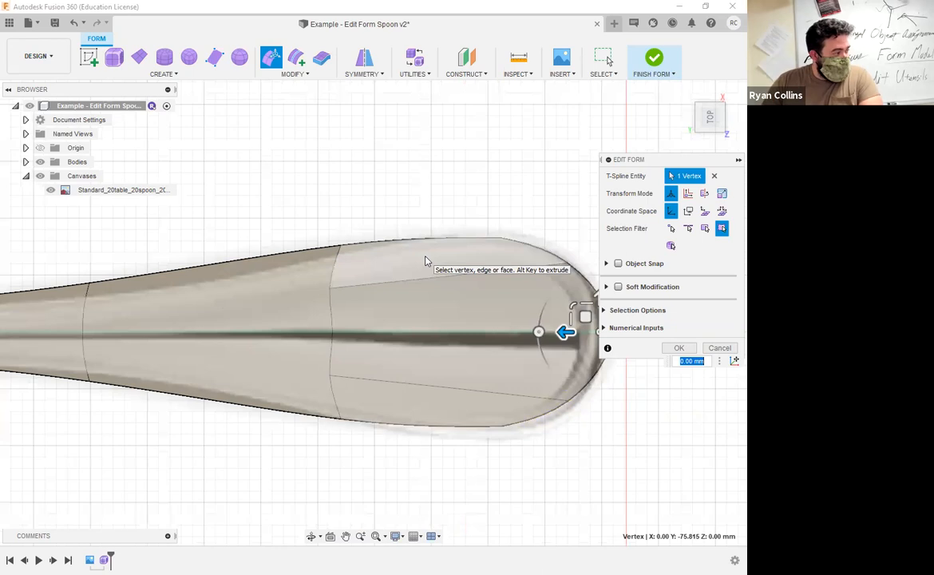
pyautogui.scroll(-3, 150, 360)
pyautogui.moveTo(150, 361); pyautogui.dragTo(482, 372, button='middle')
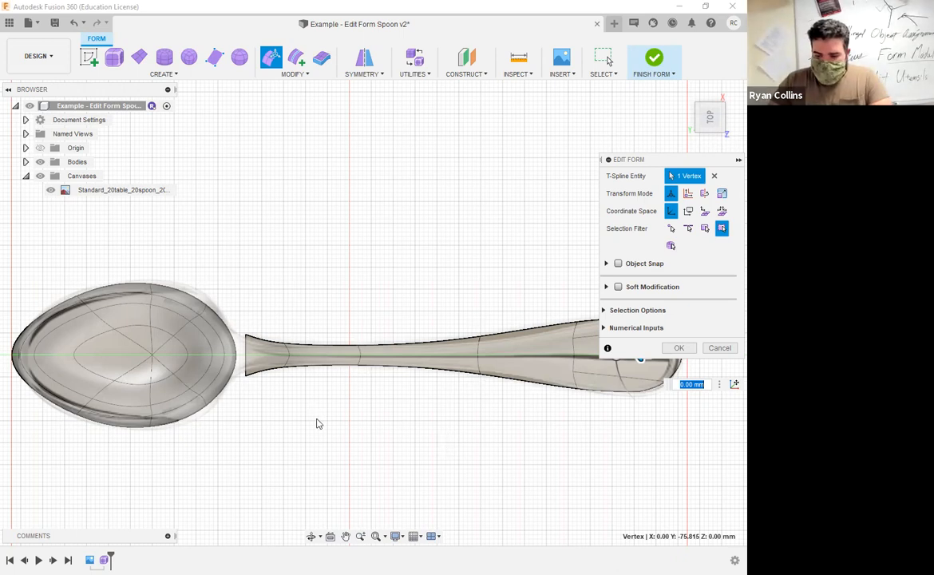
pyautogui.moveTo(598, 334); pyautogui.dragTo(479, 311, button='middle')
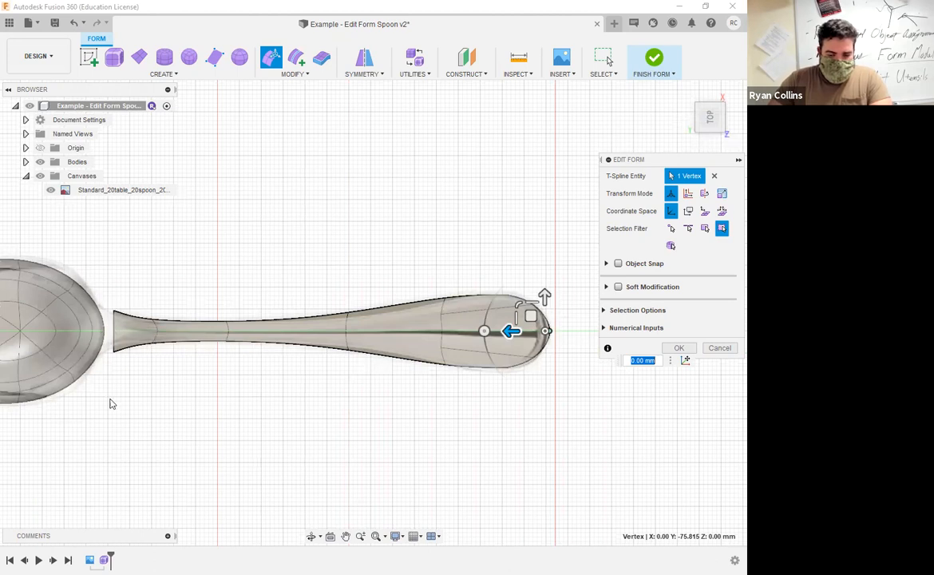
pyautogui.moveTo(84, 341); pyautogui.dragTo(215, 330, button='middle')
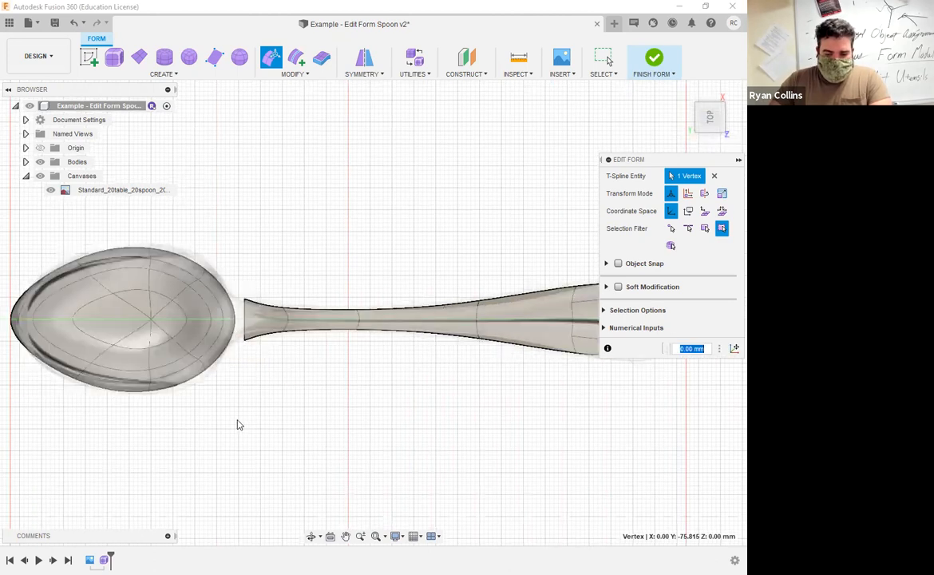
pyautogui.click(613, 421)
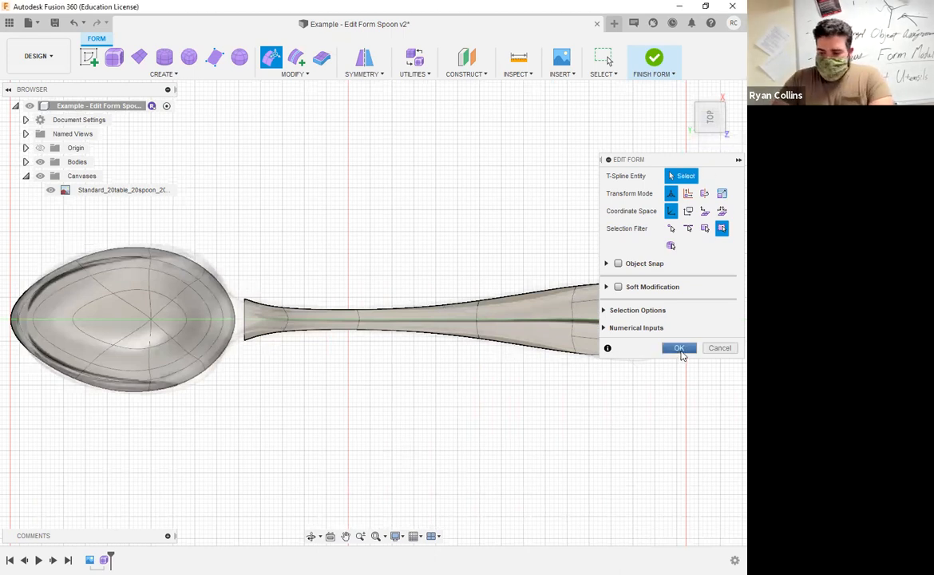
pyautogui.press('Escape')
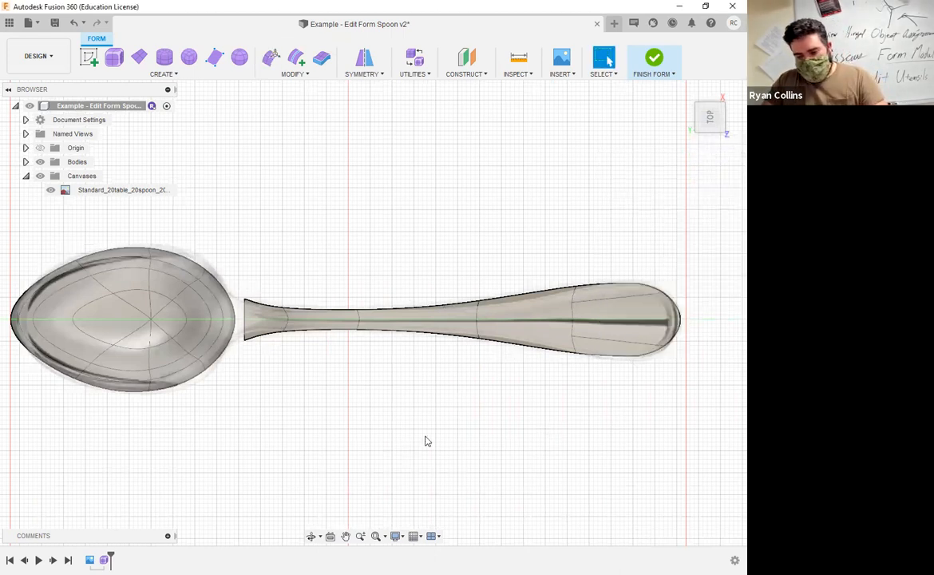
# Save the design with the version description "Handle Edited"
pyautogui.hotkey('ctrl', 's')
pyautogui.press('BackSpace')
pyautogui.press('BackSpace')
pyautogui.press('BackSpace')
pyautogui.press('BackSpace')
pyautogui.press('BackSpace')
pyautogui.press('BackSpace')
pyautogui.press('BackSpace')
pyautogui.press('BackSpace')
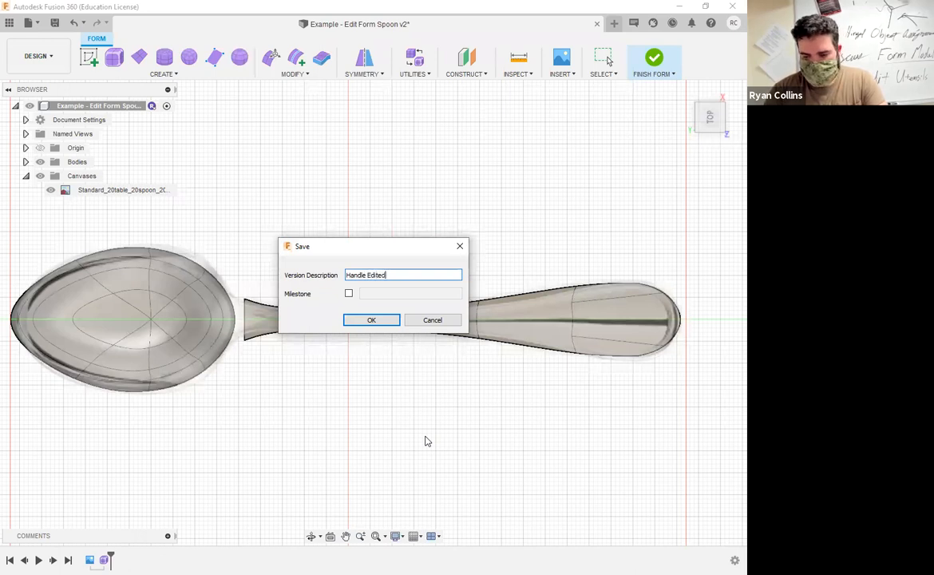
pyautogui.press('Return')
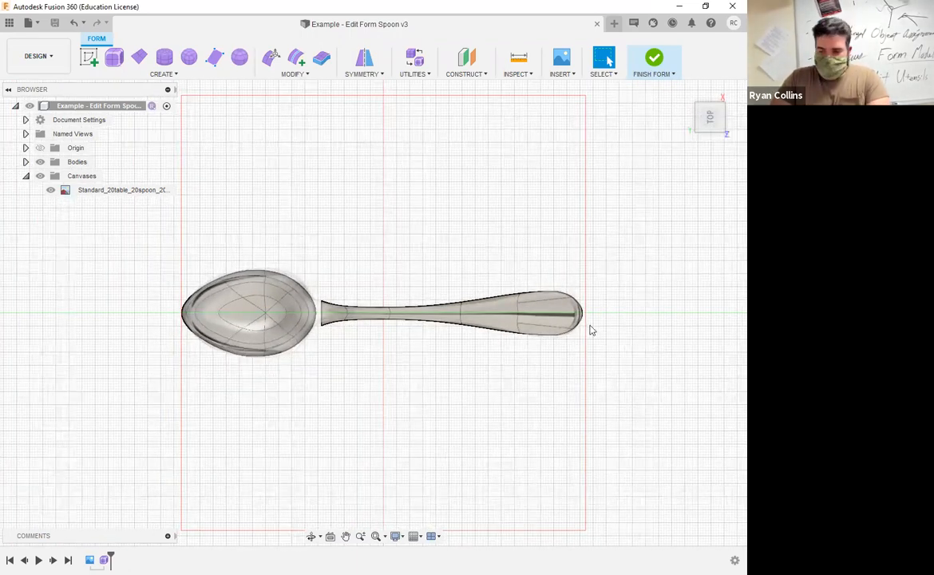
# In side view, use Edit Form with the vertex filter to raise the two point rows along the handle's narrow neck
pyautogui.click(683, 91)
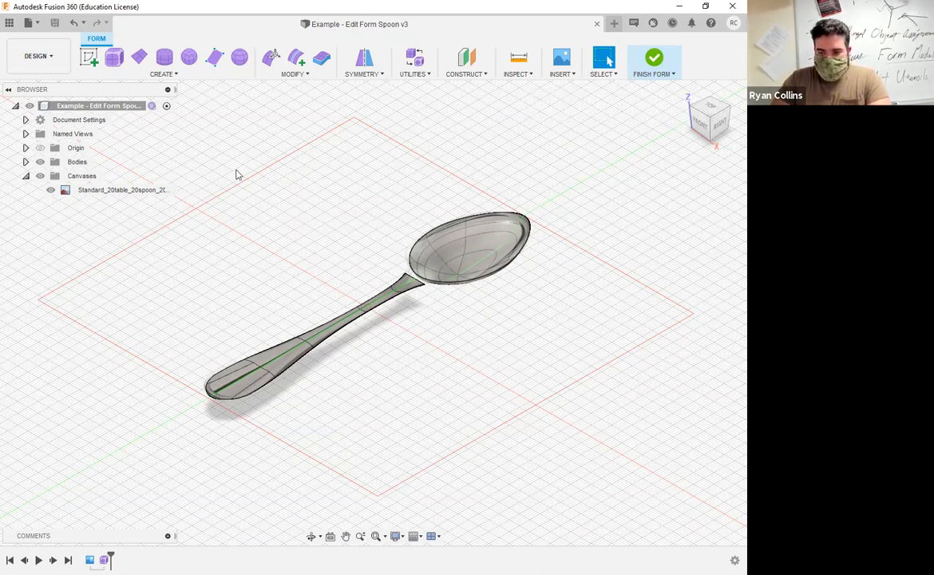
pyautogui.scroll(3, 320, 271)
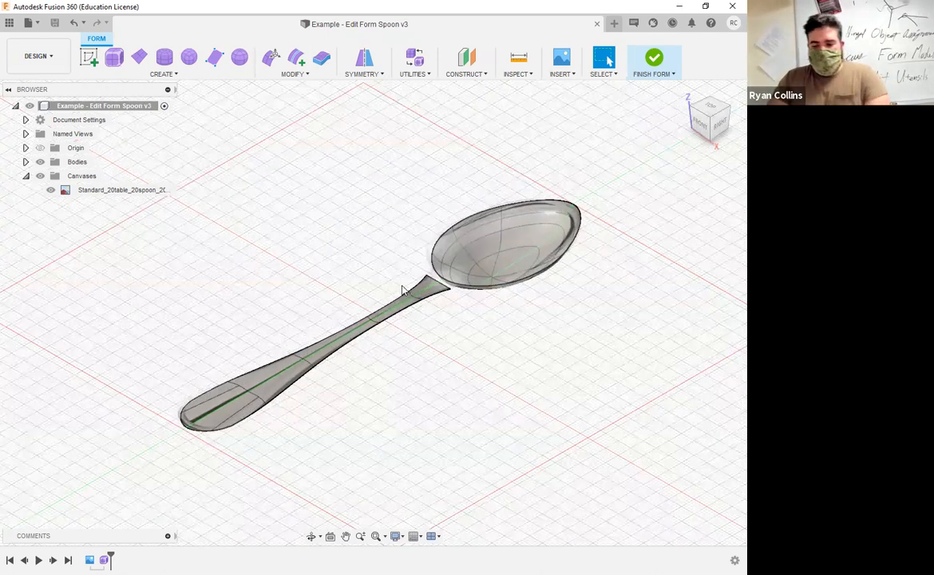
pyautogui.scroll(3, 425, 342)
pyautogui.keyDown('shift'); pyautogui.moveTo(370, 339); pyautogui.dragTo(335, 318, button='middle'); pyautogui.keyUp('shift')
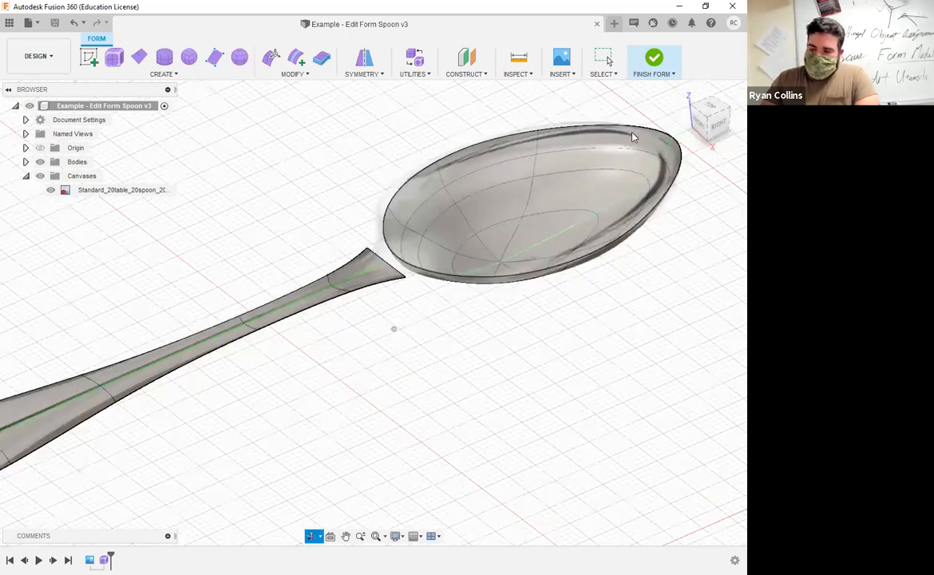
pyautogui.keyDown('shift'); pyautogui.moveTo(703, 128); pyautogui.dragTo(292, 327, button='middle'); pyautogui.keyUp('shift')
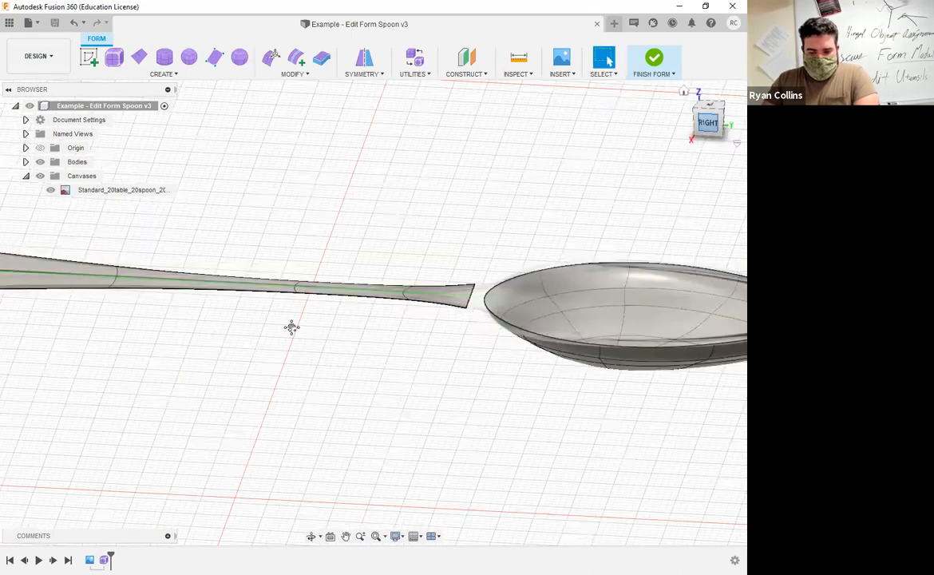
pyautogui.keyDown('shift'); pyautogui.moveTo(348, 353); pyautogui.dragTo(367, 359, button='middle'); pyautogui.keyUp('shift')
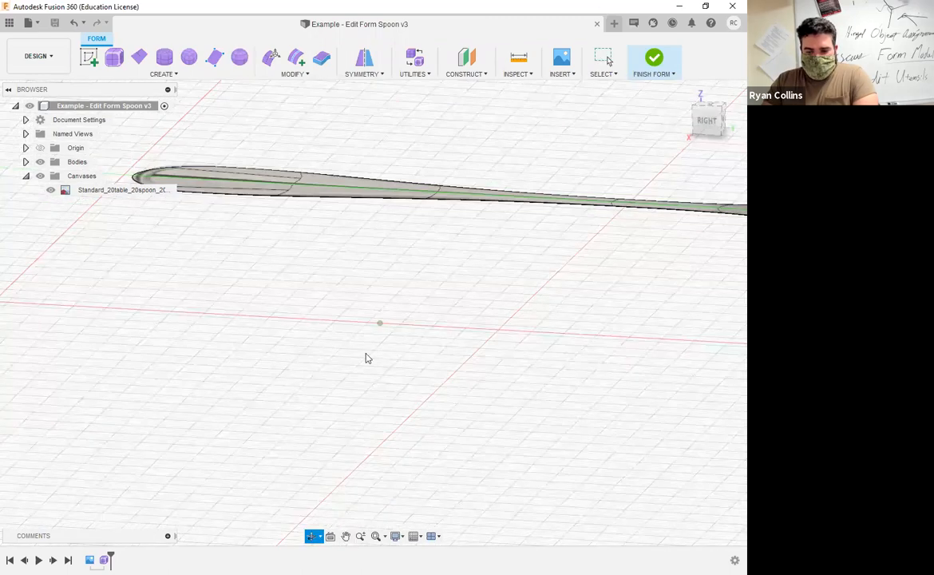
pyautogui.click(706, 120)
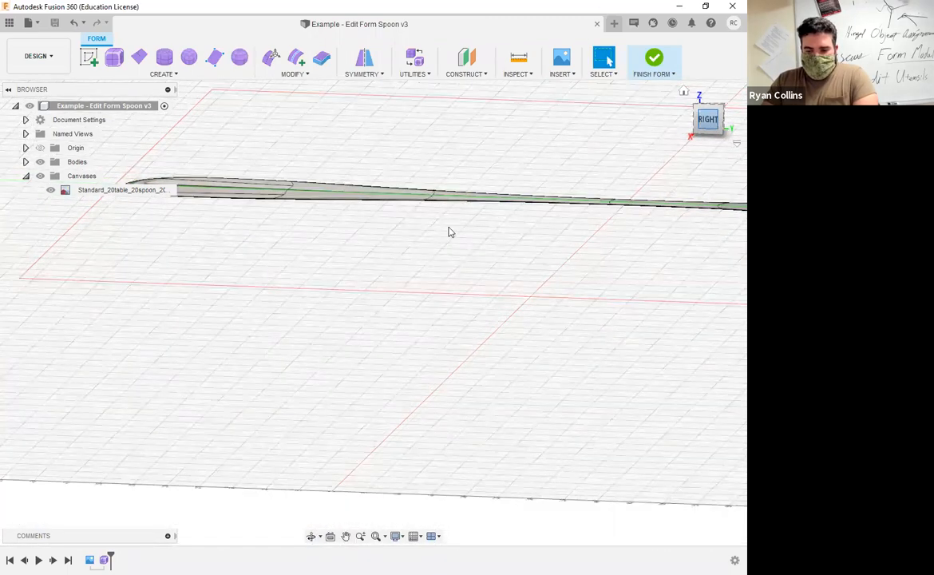
pyautogui.click(272, 57)
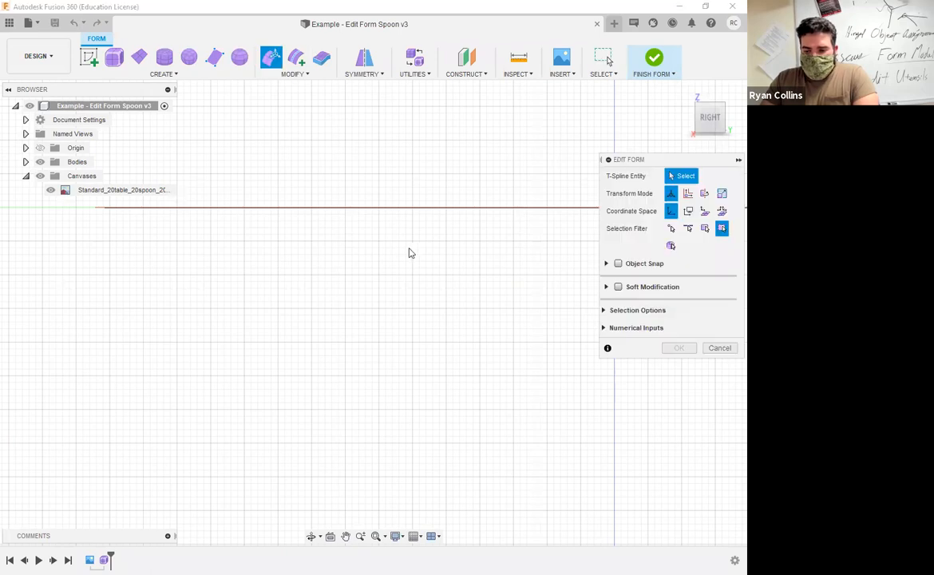
pyautogui.keyDown('shift'); pyautogui.moveTo(405, 250); pyautogui.dragTo(434, 273, button='middle'); pyautogui.keyUp('shift')
pyautogui.moveTo(349, 318); pyautogui.dragTo(128, 324, button='middle')
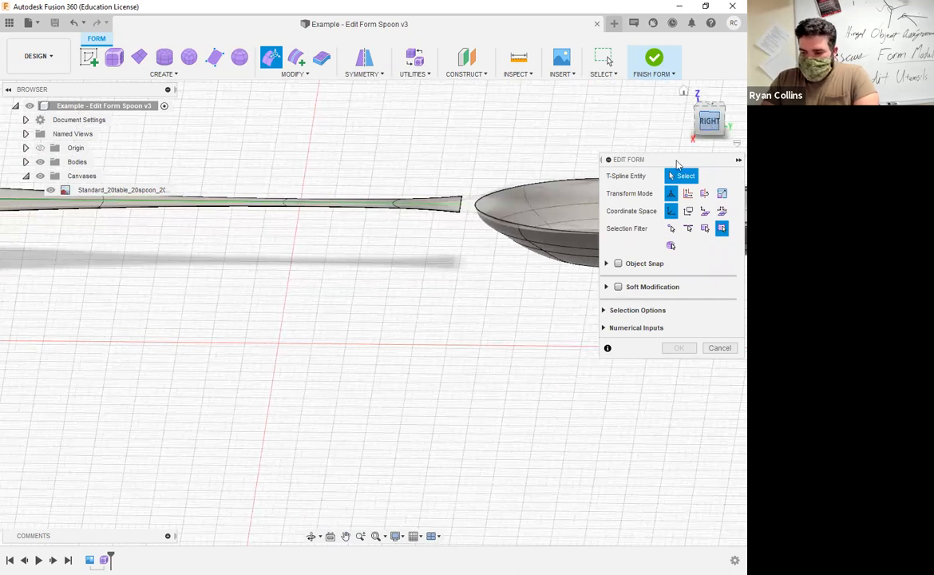
pyautogui.click(671, 229)
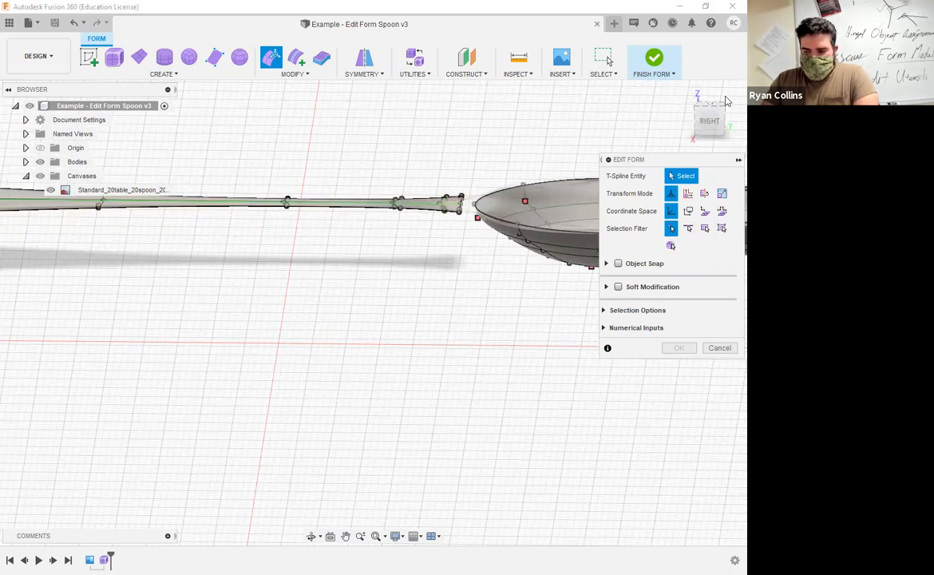
pyautogui.click(706, 122)
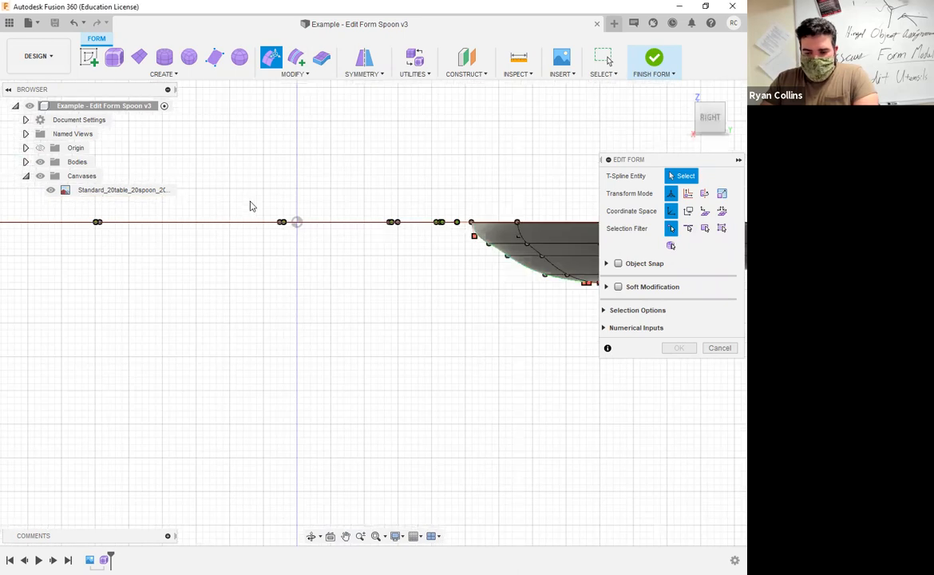
pyautogui.moveTo(228, 188); pyautogui.dragTo(403, 258)
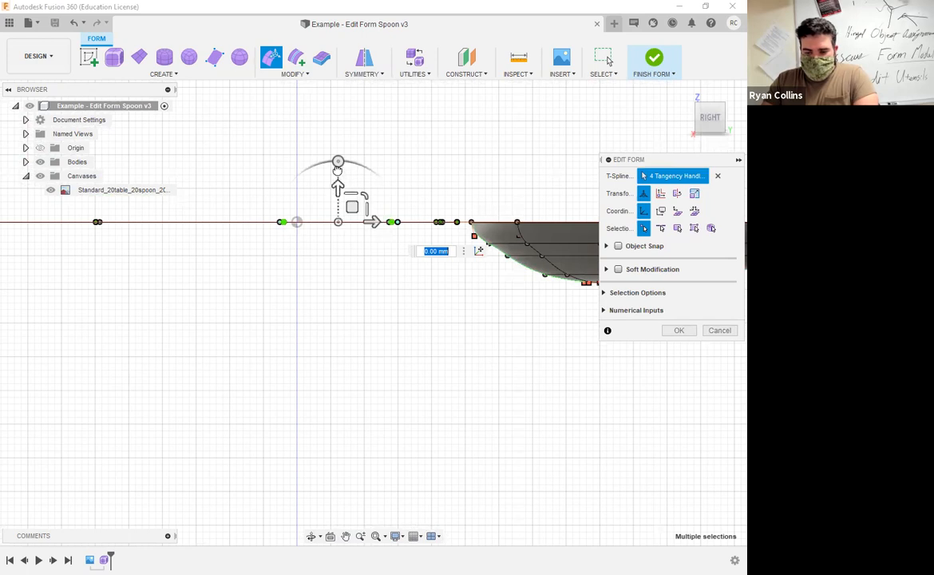
pyautogui.moveTo(337, 184); pyautogui.dragTo(338, 165)
# Raise the two point rows in the widening part of the handle slightly above the canvas plane
pyautogui.moveTo(216, 261); pyautogui.dragTo(553, 266, button='middle')
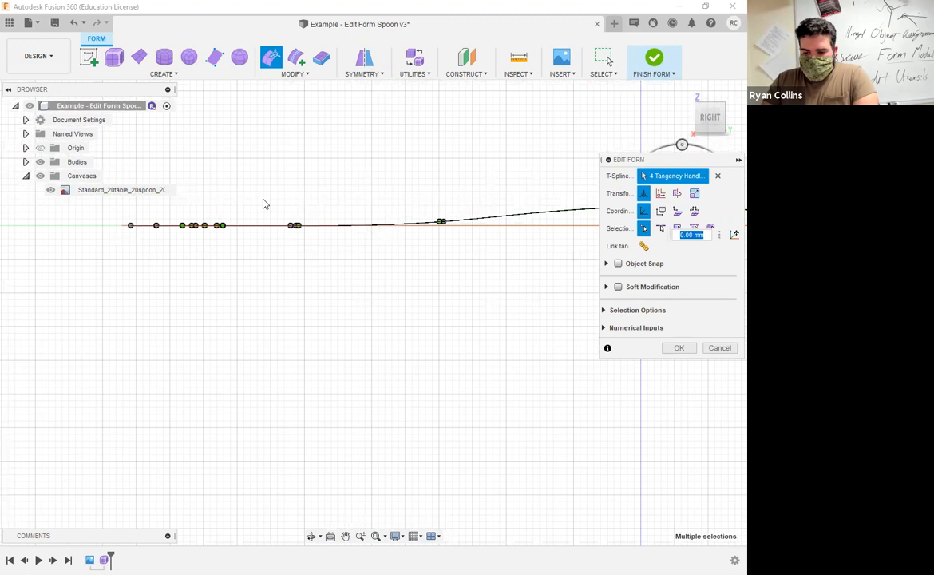
pyautogui.moveTo(385, 270); pyautogui.dragTo(488, 268)
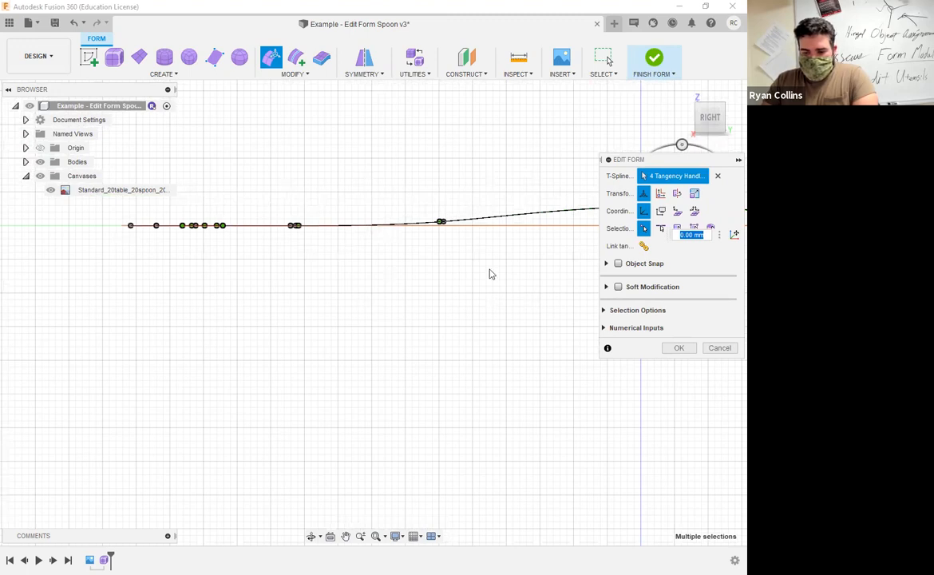
pyautogui.moveTo(353, 186); pyautogui.dragTo(354, 179)
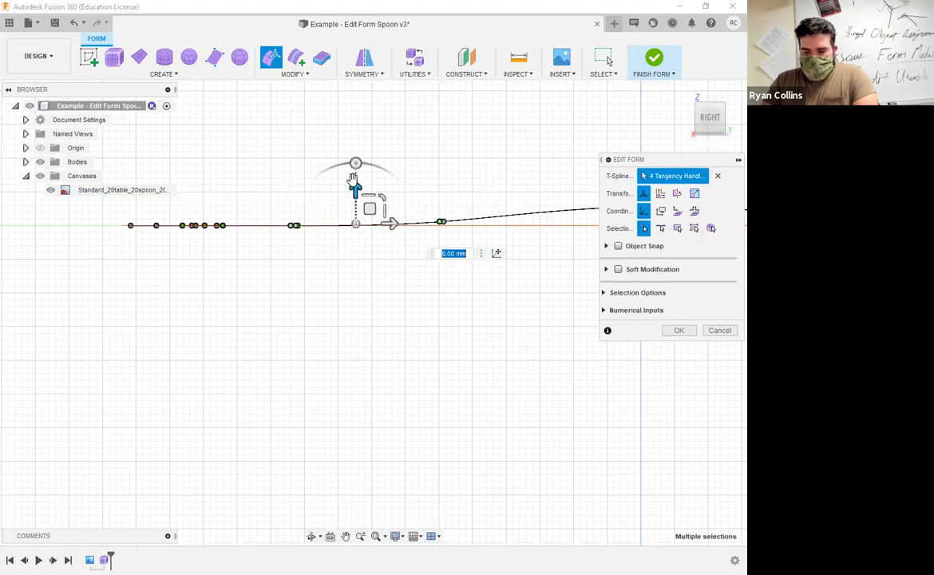
pyautogui.click(356, 156)
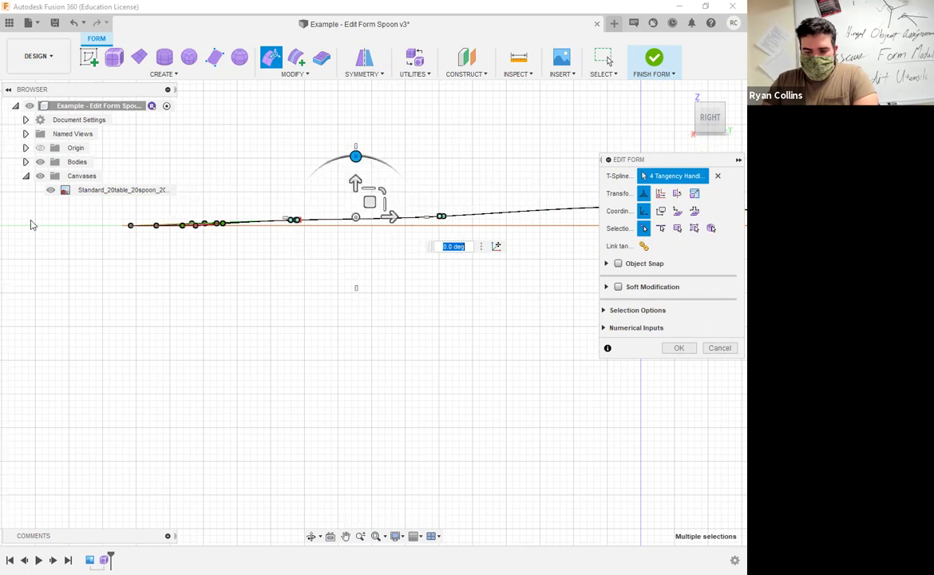
# Rotate the points of the handle's rounded end by -10 degrees and confirm the form edit
pyautogui.moveTo(193, 280); pyautogui.dragTo(291, 312, button='middle')
pyautogui.moveTo(269, 227); pyautogui.dragTo(354, 323)
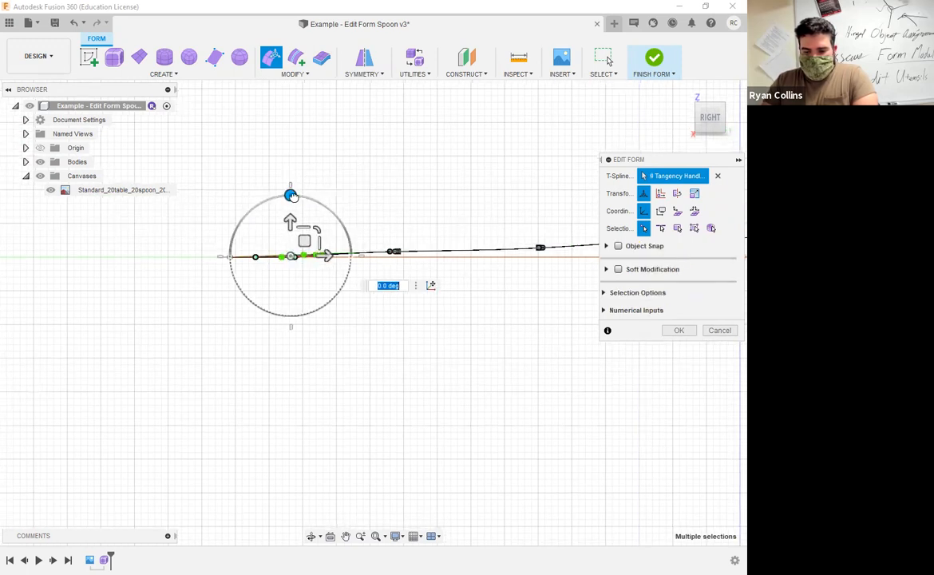
pyautogui.moveTo(291, 195); pyautogui.dragTo(303, 196)
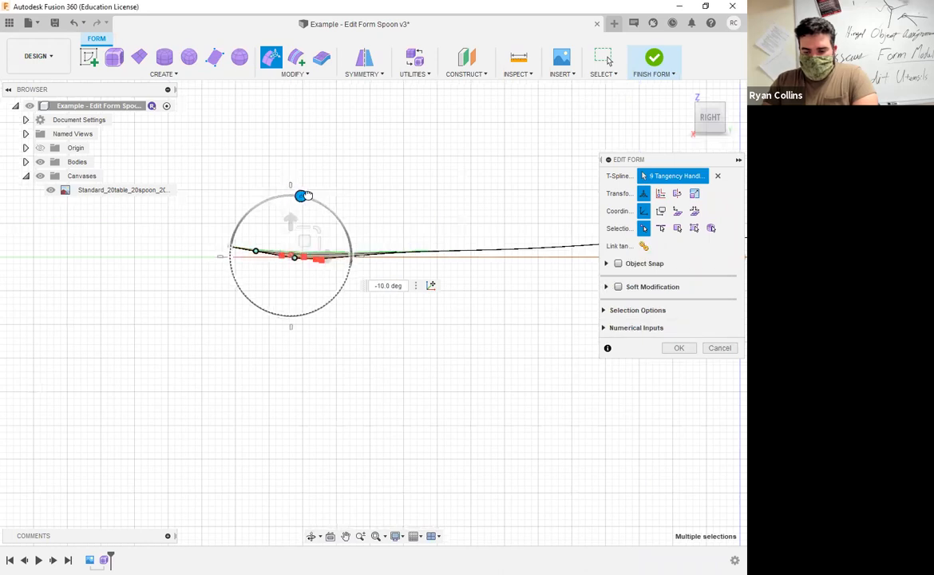
pyautogui.keyDown('shift'); pyautogui.moveTo(446, 248); pyautogui.dragTo(221, 325, button='middle'); pyautogui.keyUp('shift')
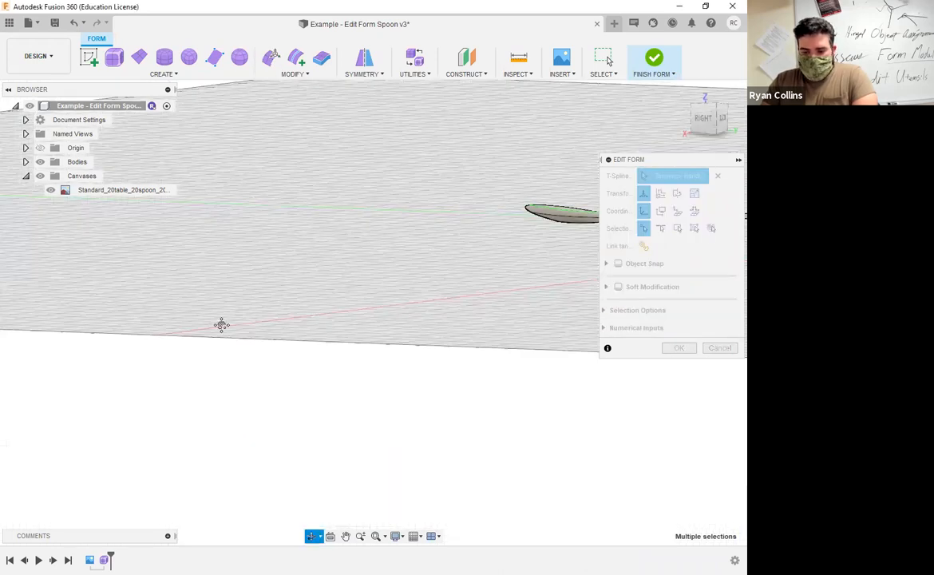
pyautogui.scroll(-3, 223, 329)
pyautogui.moveTo(487, 230); pyautogui.dragTo(310, 244, button='middle')
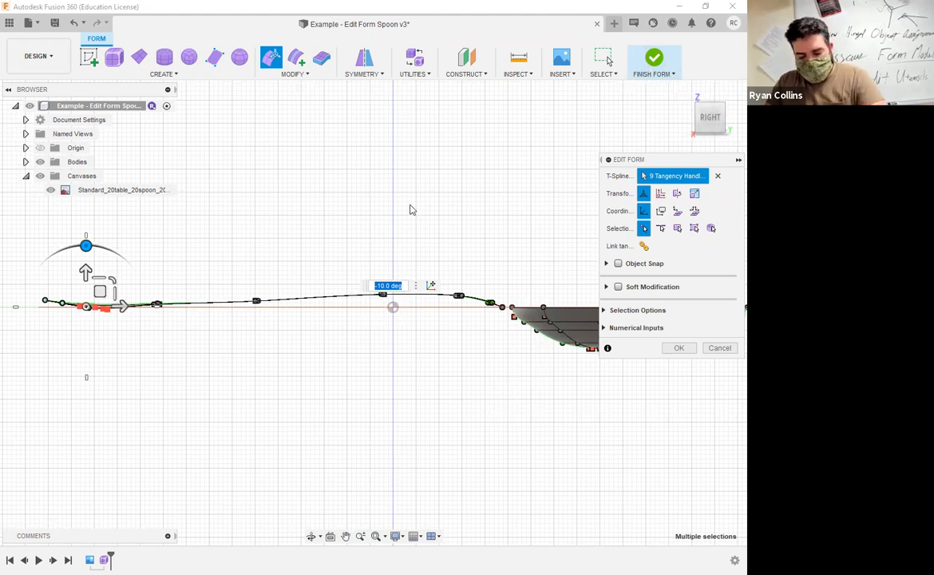
pyautogui.press('Return')
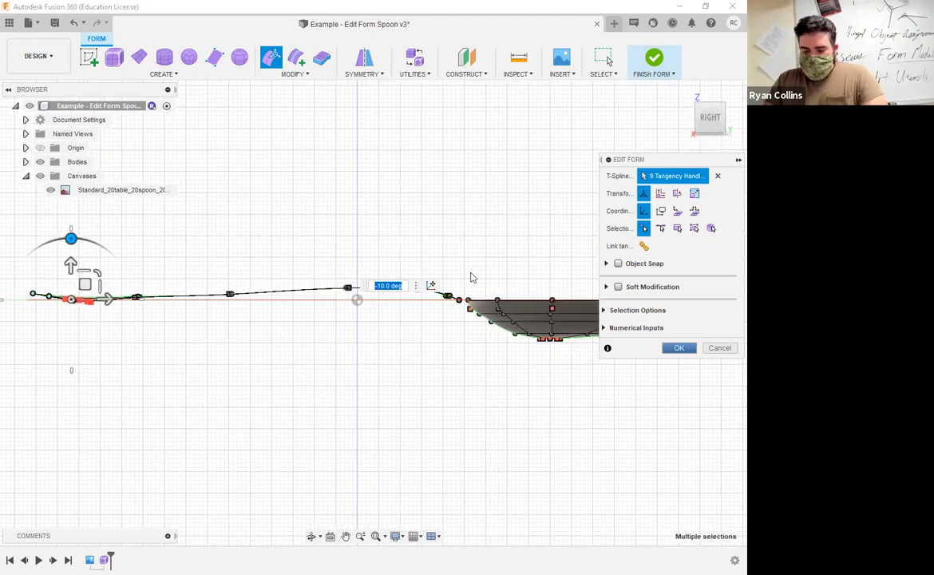
pyautogui.keyDown('shift'); pyautogui.moveTo(520, 251); pyautogui.dragTo(344, 269, button='middle'); pyautogui.keyUp('shift')
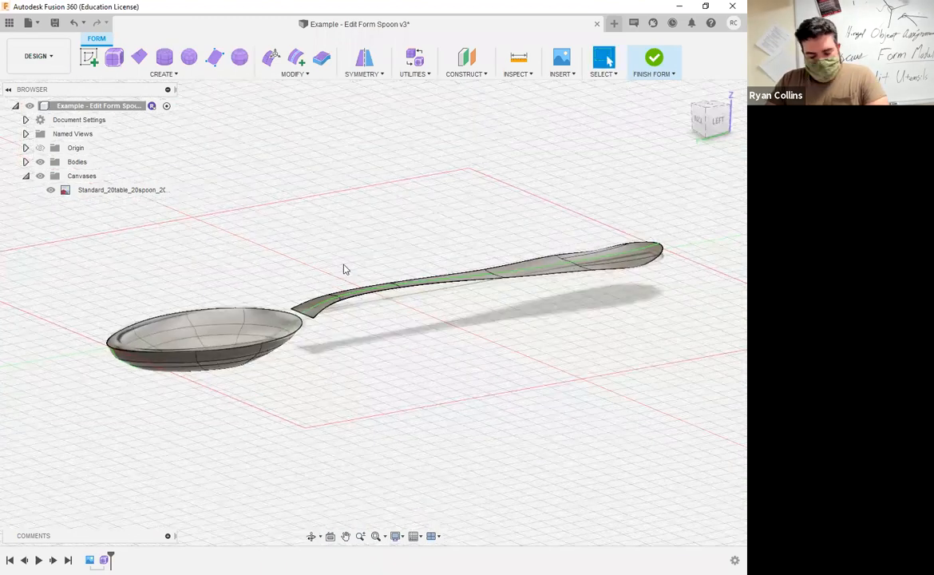
# Save the design with the version description "Added Curve to Handle"
pyautogui.hotkey('ctrl', 's')
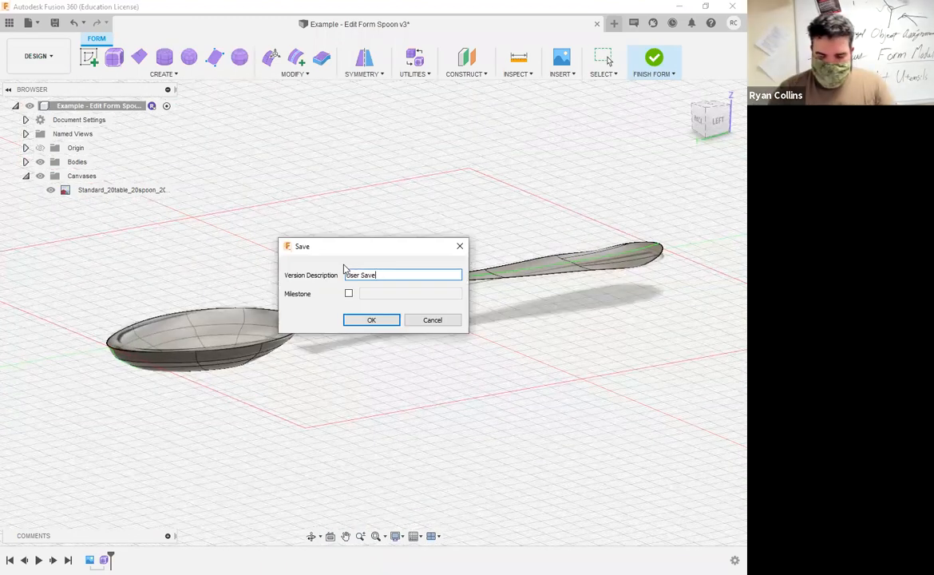
pyautogui.press('BackSpace')
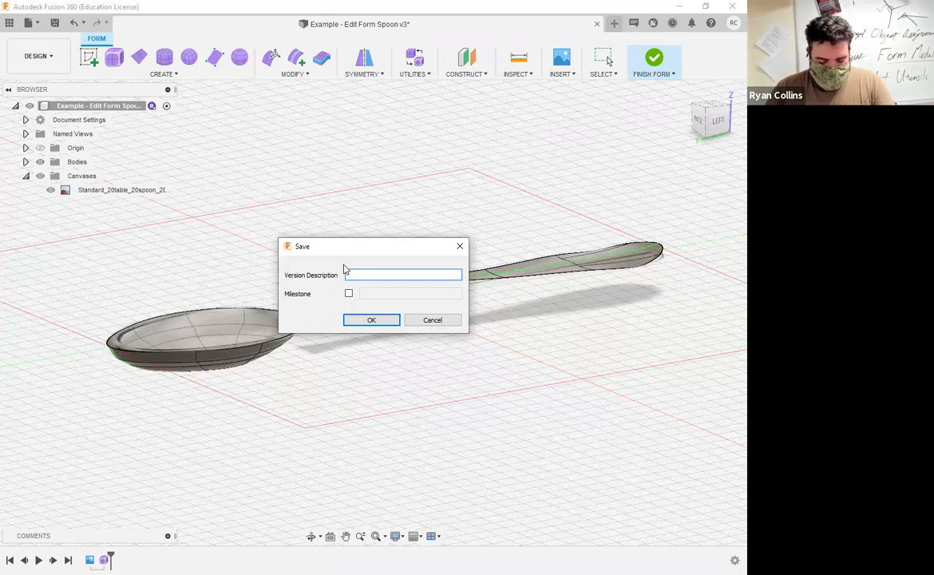
pyautogui.write('Added')
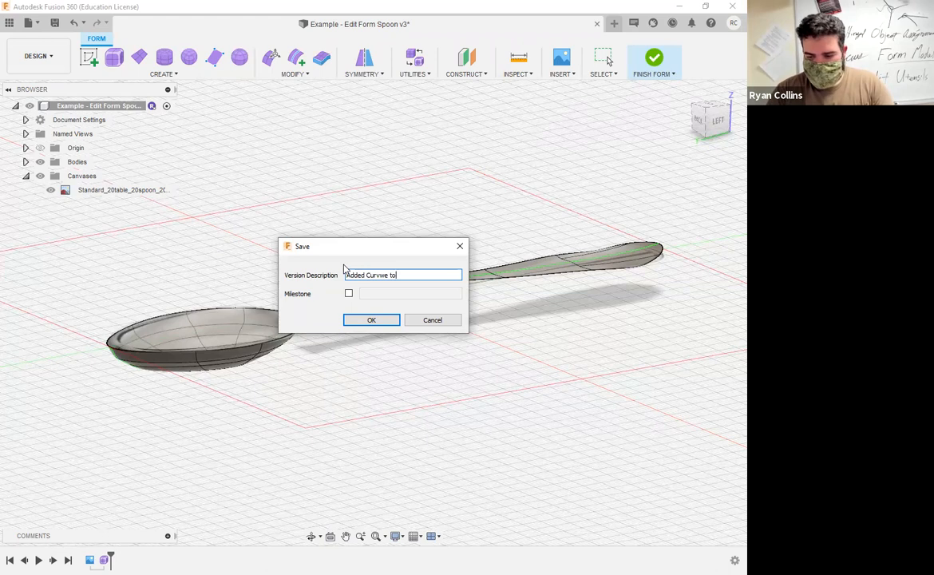
pyautogui.write('Curve to Handle')
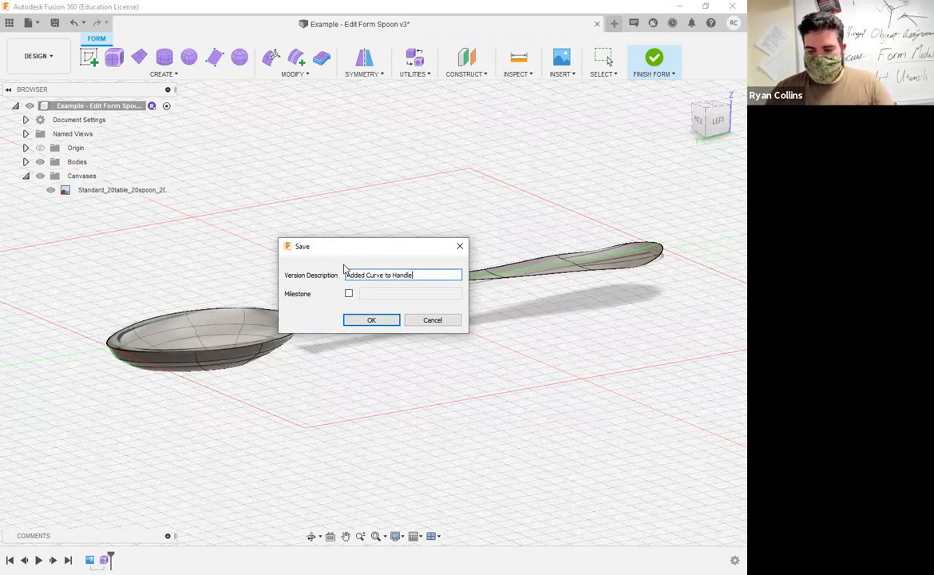
pyautogui.press('Return')
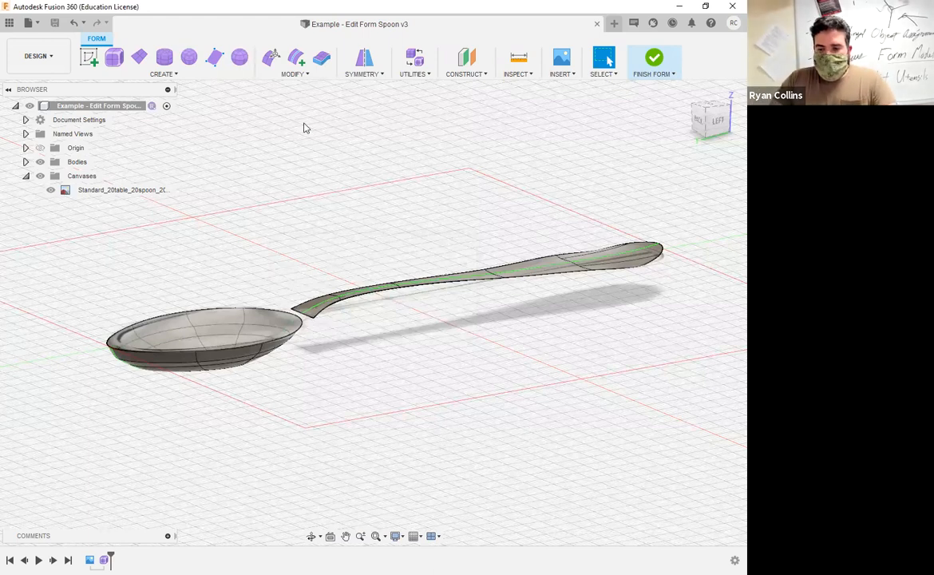
# Try to bridge the handle's open neck edges to the facing bowl rim edges with 3 faces and Preview enabled
pyautogui.click(297, 75)
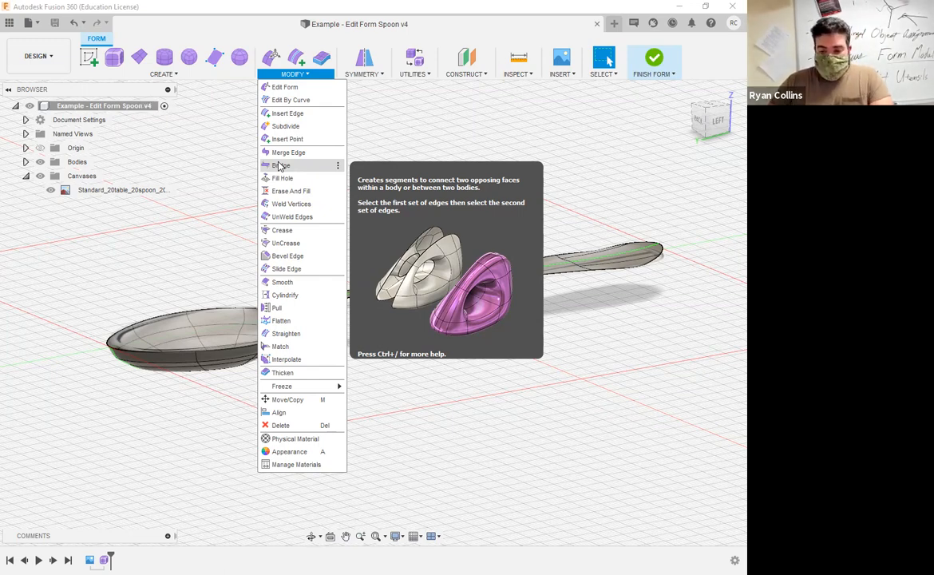
pyautogui.click(281, 165)
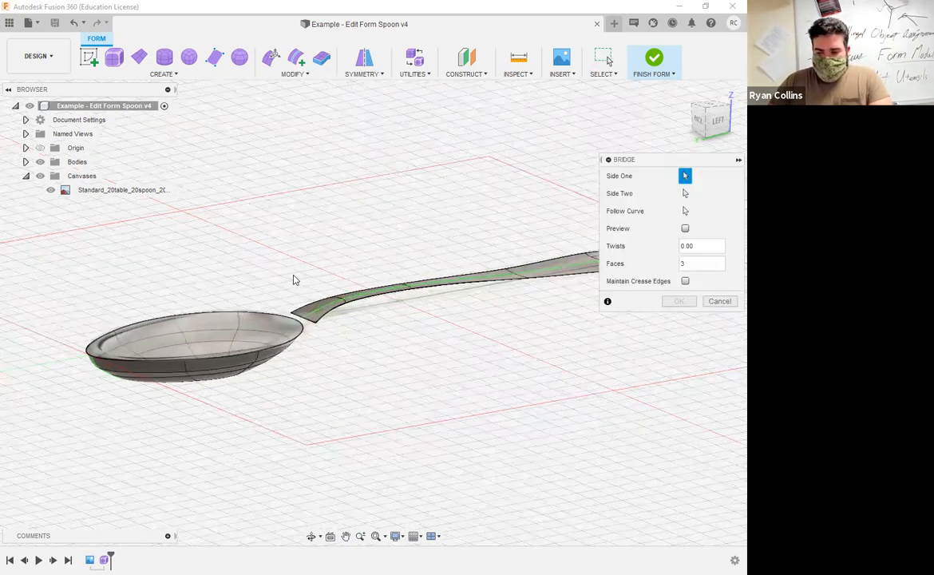
pyautogui.scroll(3, 300, 238)
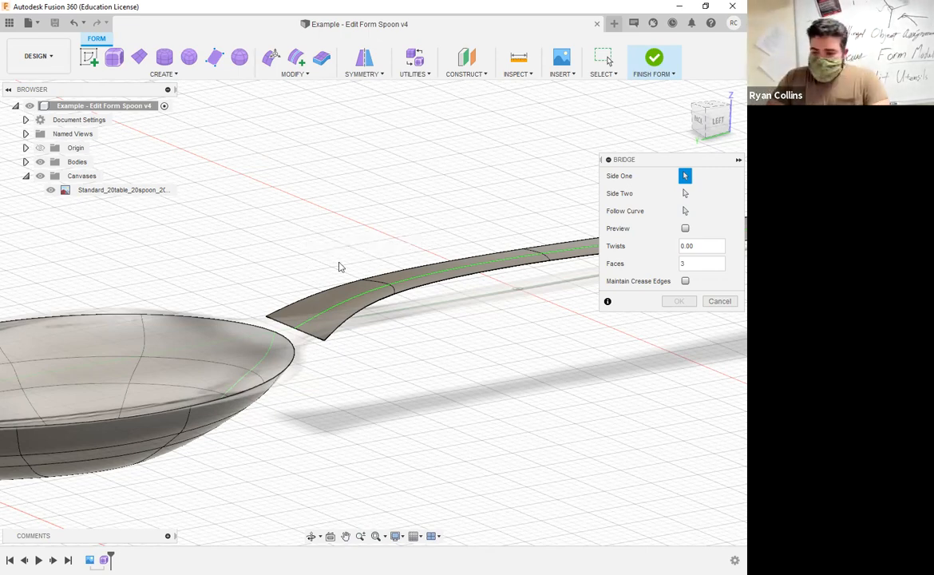
pyautogui.keyDown('shift'); pyautogui.moveTo(324, 210); pyautogui.dragTo(578, 182, button='middle'); pyautogui.keyUp('shift')
pyautogui.click(711, 117)
pyautogui.moveTo(415, 227); pyautogui.dragTo(630, 145, button='middle')
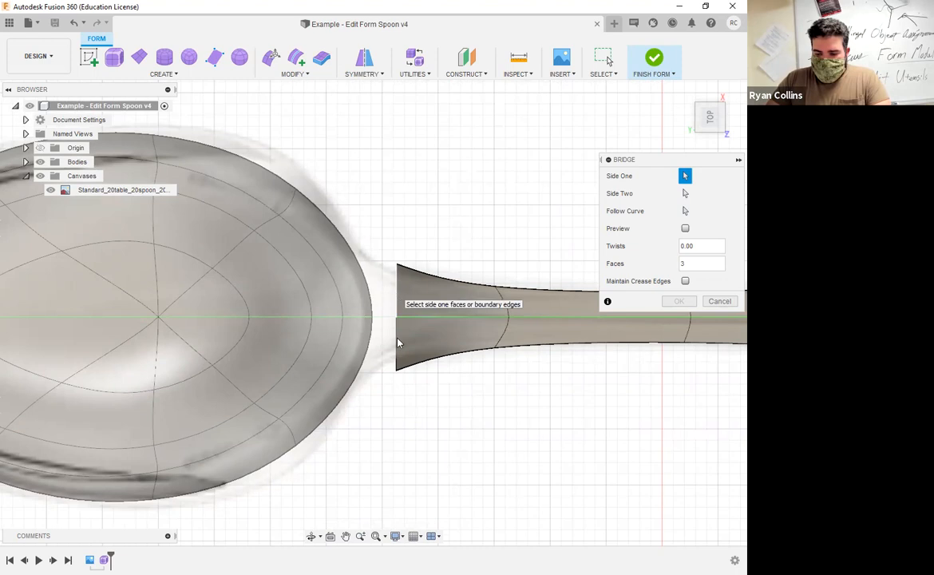
pyautogui.click(686, 195)
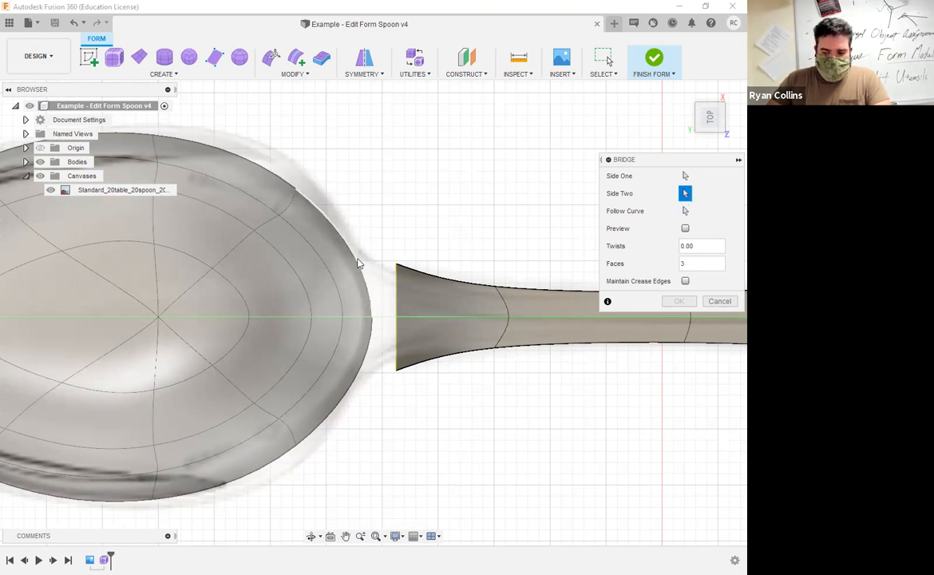
pyautogui.click(369, 346)
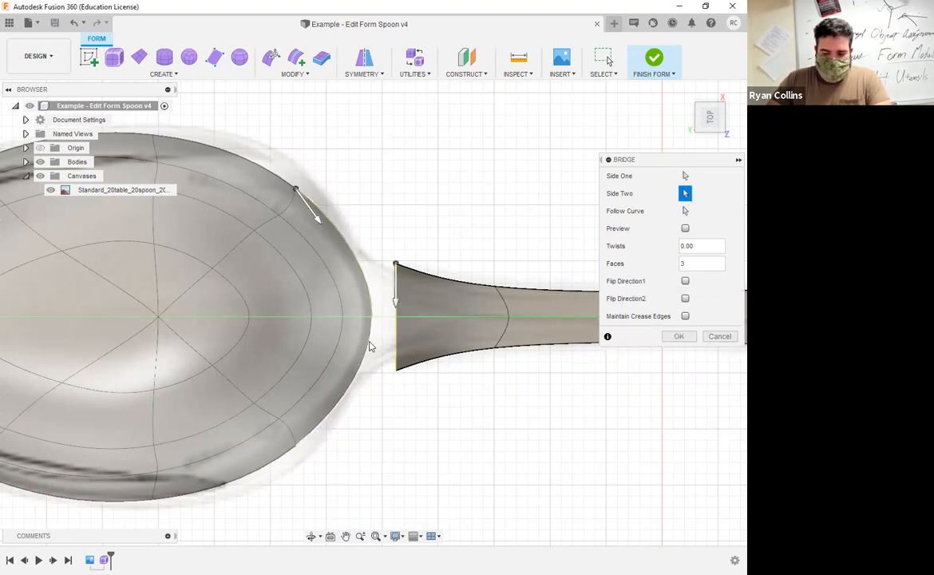
pyautogui.keyDown('shift'); pyautogui.moveTo(410, 420); pyautogui.dragTo(388, 387, button='middle'); pyautogui.keyUp('shift')
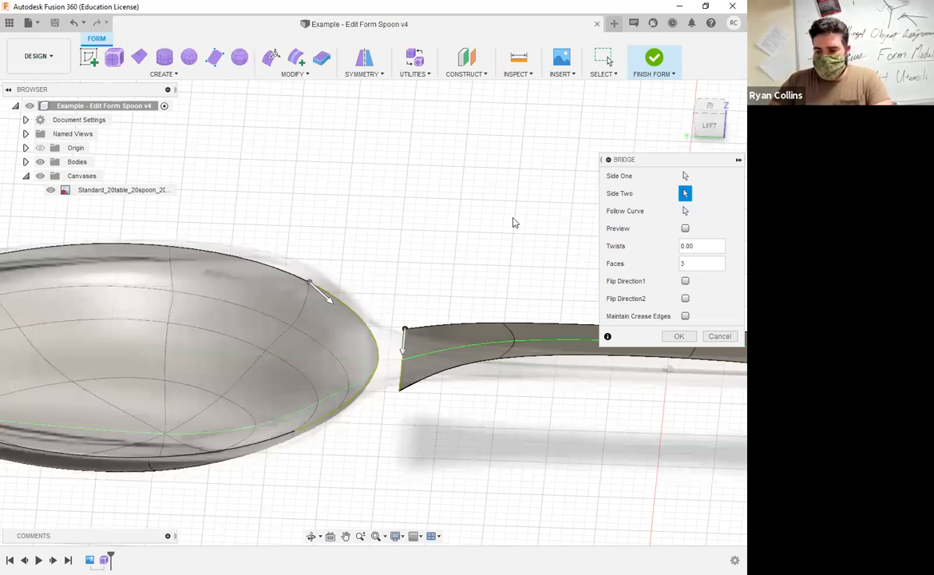
pyautogui.click(685, 229)
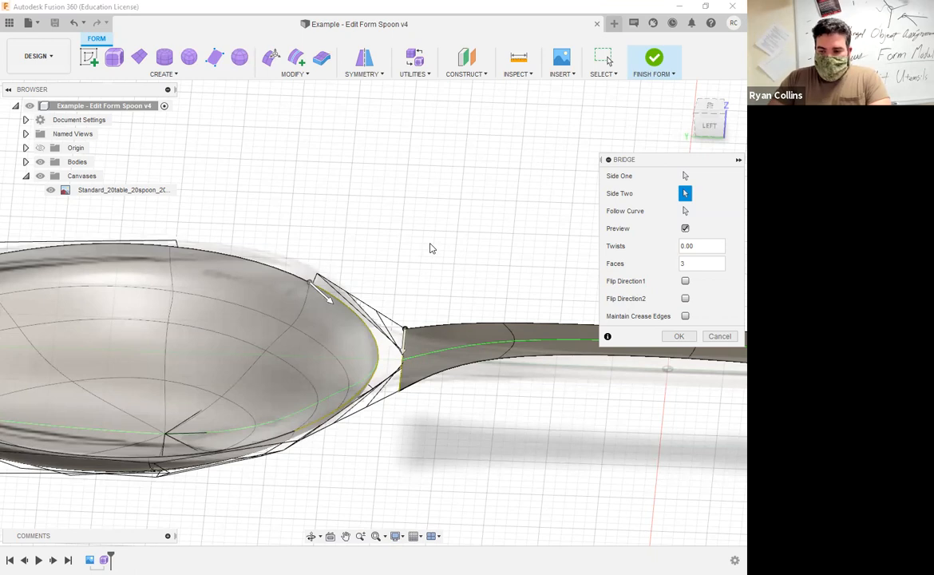
# Switch the spoon body to Control Frame display and undo the bridge
pyautogui.click(415, 76)
pyautogui.click(427, 87)
pyautogui.click(677, 193)
pyautogui.click(677, 214)
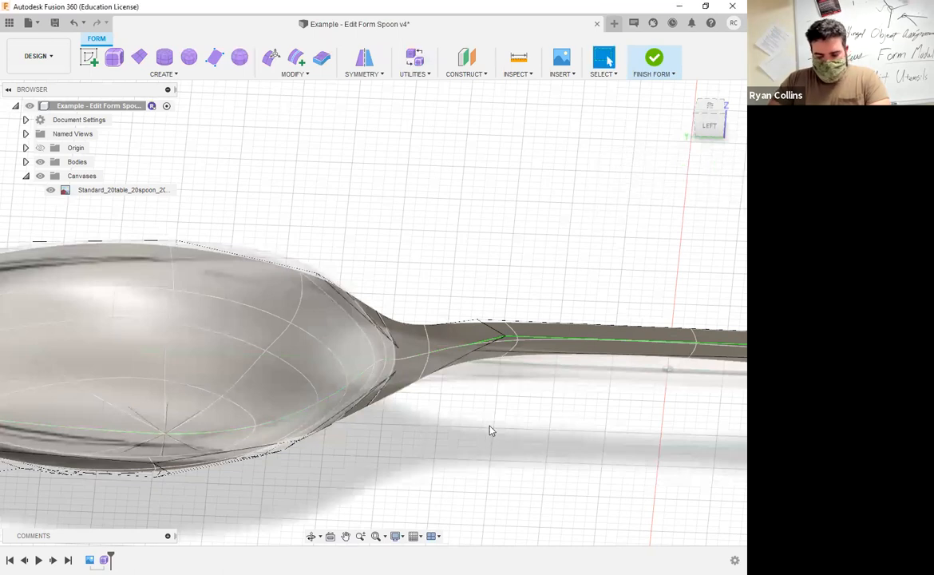
pyautogui.hotkey('ctrl', 'z')
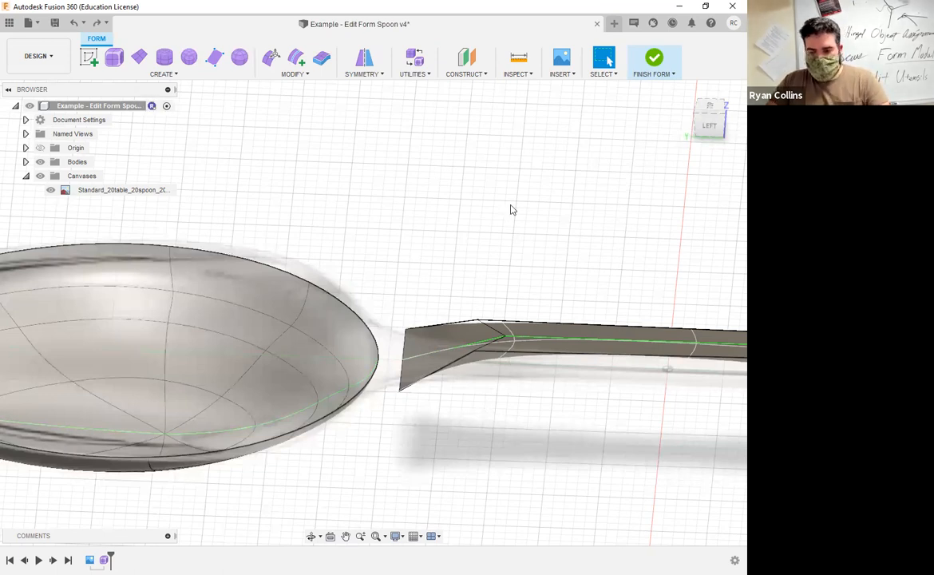
# Set up a new Bridge from the handle's open neck edges to the facing bowl rim edges
pyautogui.click(291, 77)
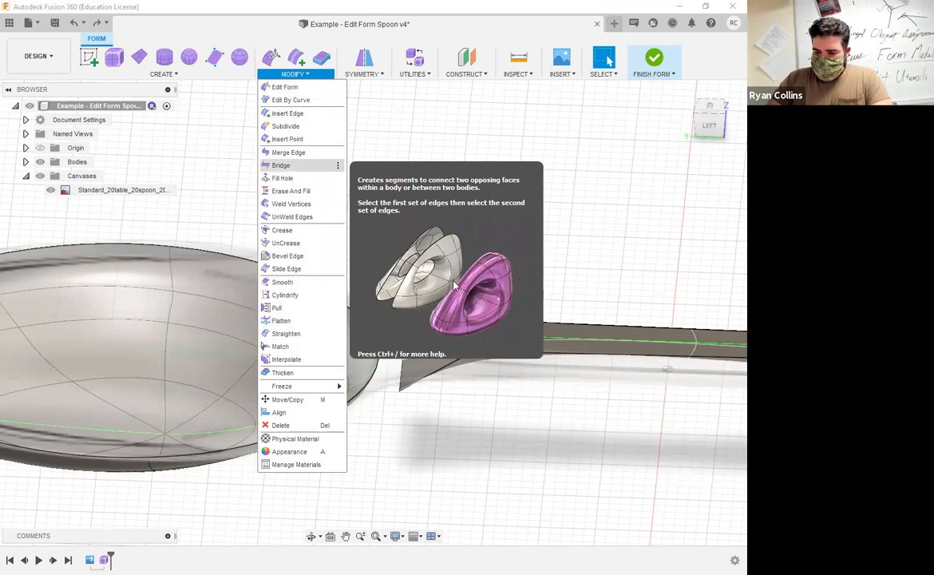
pyautogui.click(286, 166)
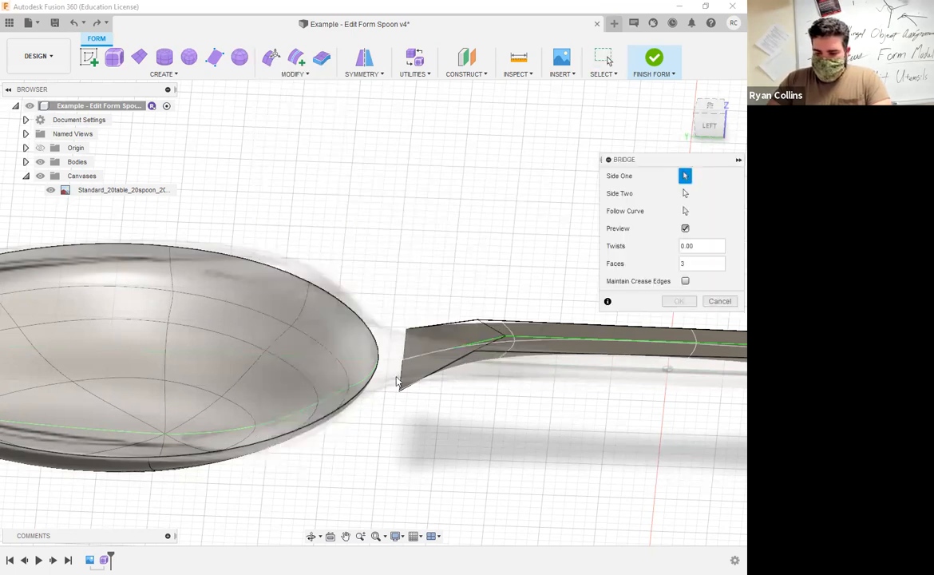
pyautogui.click(685, 194)
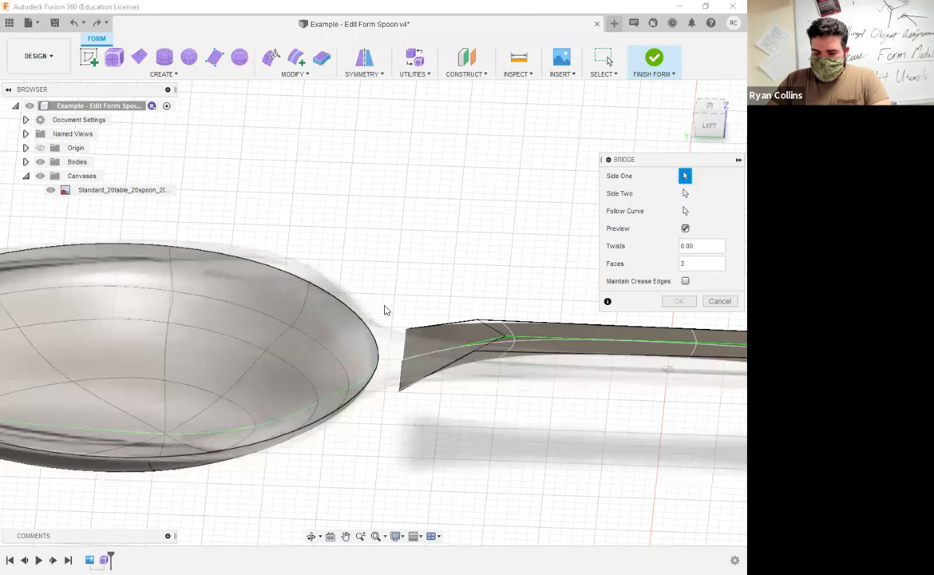
pyautogui.click(369, 382)
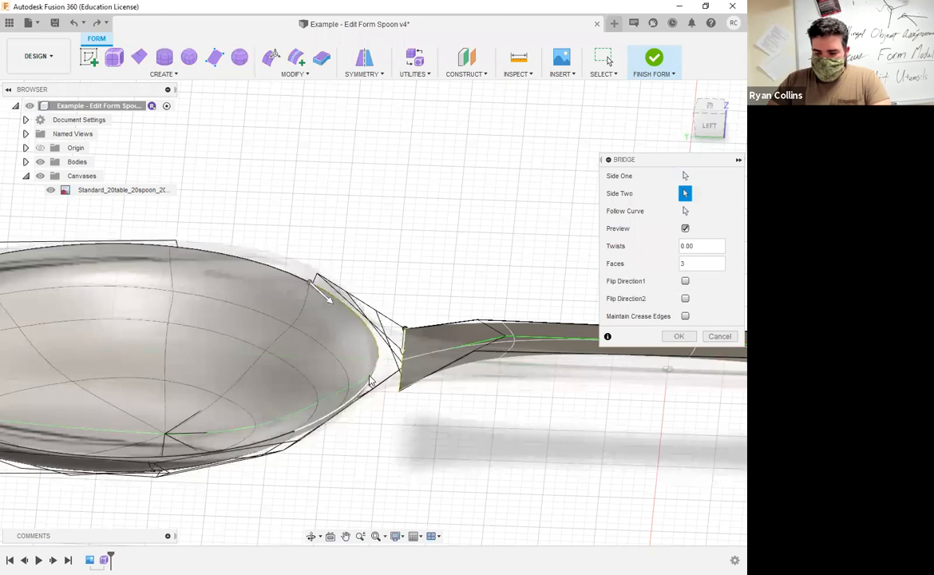
pyautogui.moveTo(465, 440)
pyautogui.keyDown('shift'); pyautogui.mouseDown(button='middle')
pyautogui.moveTo(494, 433)
pyautogui.moveTo(491, 413)
pyautogui.moveTo(485, 431)
pyautogui.moveTo(467, 440)
pyautogui.moveTo(453, 421)
pyautogui.moveTo(457, 427)
pyautogui.mouseUp(button='middle'); pyautogui.keyUp('shift')
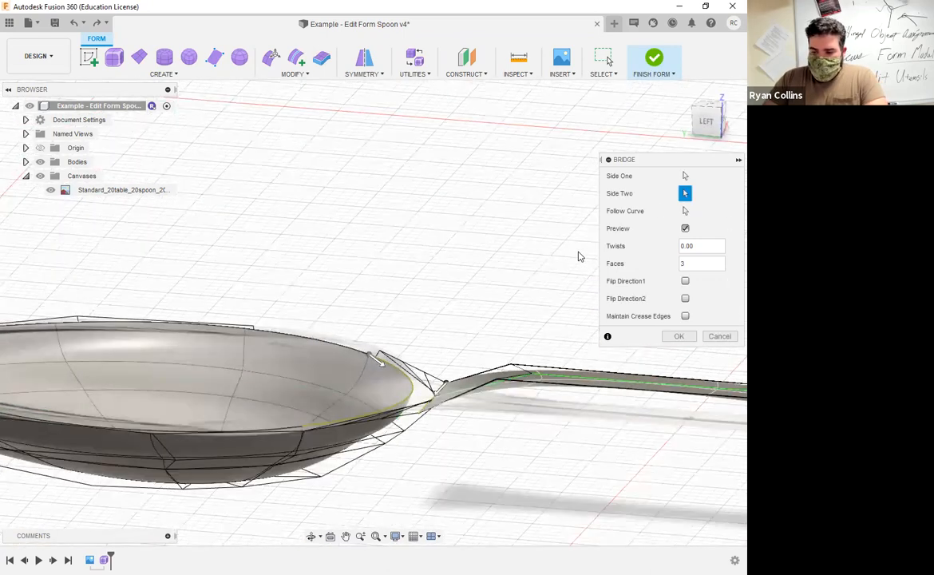
# Set the bridge to 1 face, leave Maintain Crease Edges off and confirm it
pyautogui.doubleClick(692, 263)
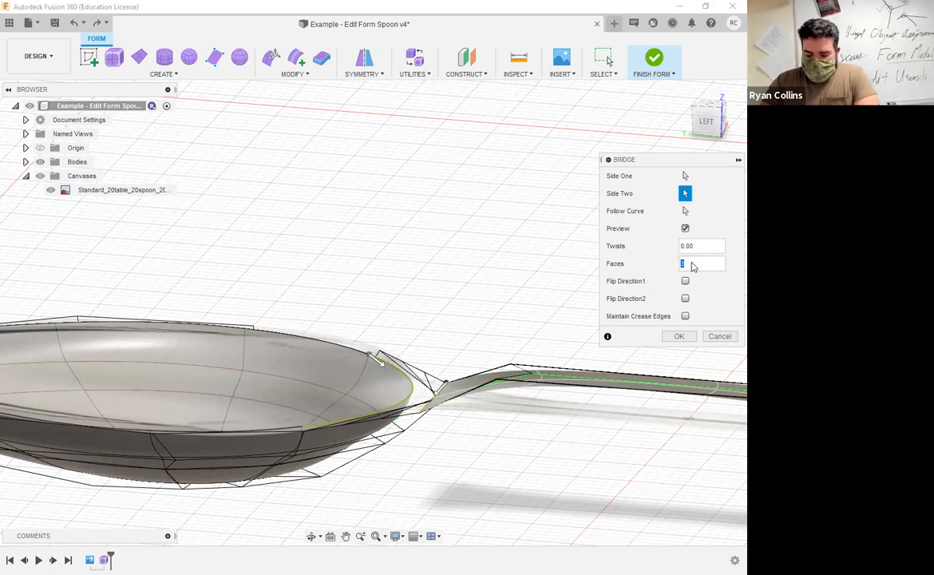
pyautogui.write('1')
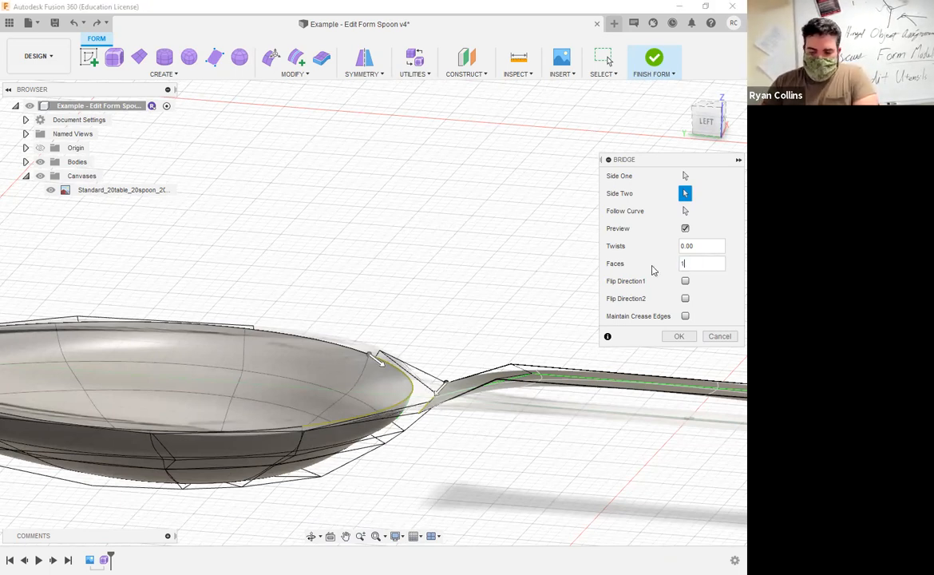
pyautogui.keyDown('shift'); pyautogui.moveTo(406, 279); pyautogui.dragTo(325, 246, button='middle'); pyautogui.keyUp('shift')
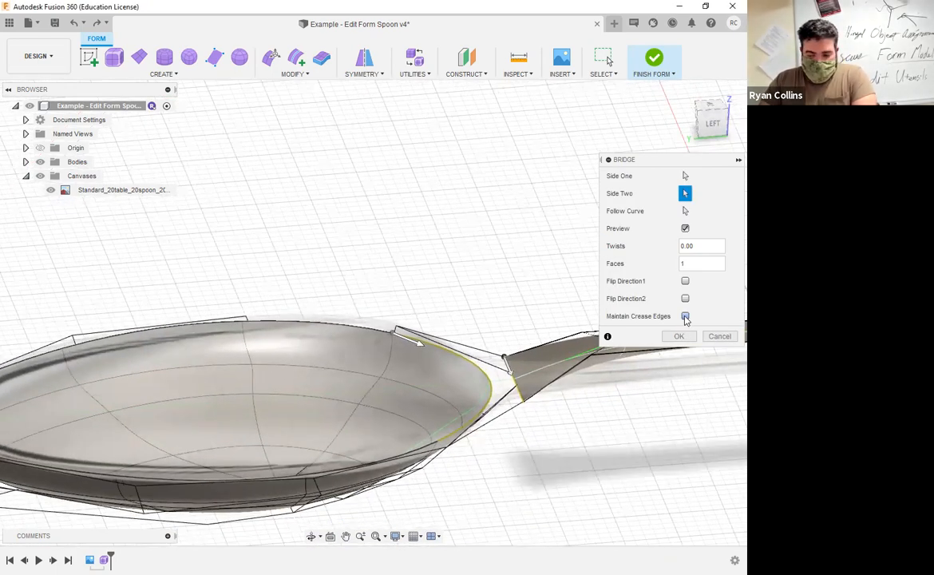
pyautogui.click(685, 316)
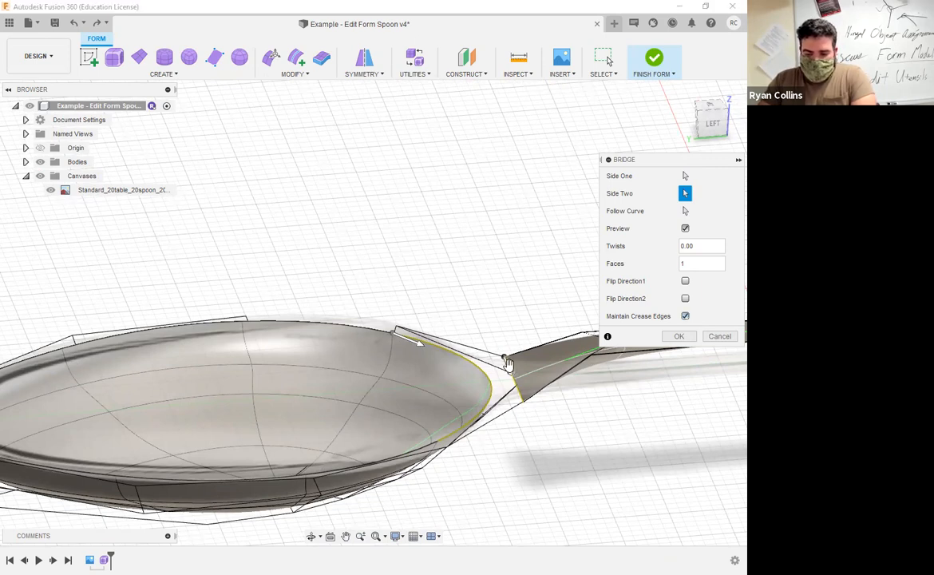
pyautogui.click(685, 316)
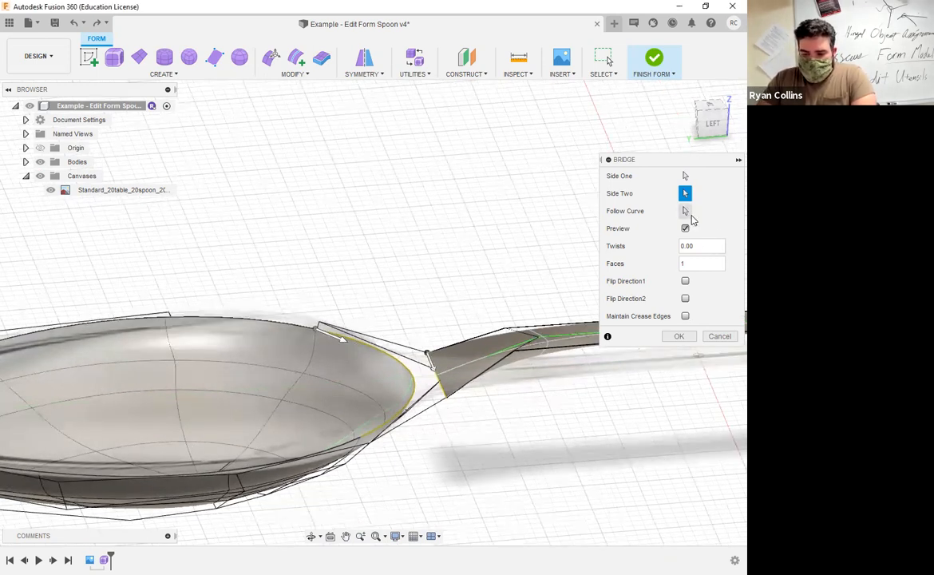
pyautogui.click(686, 212)
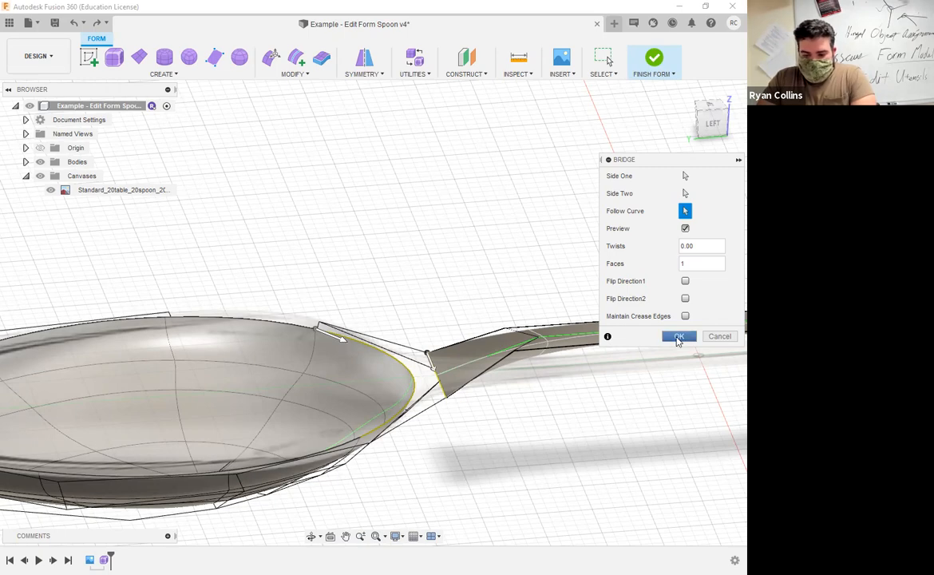
pyautogui.click(678, 336)
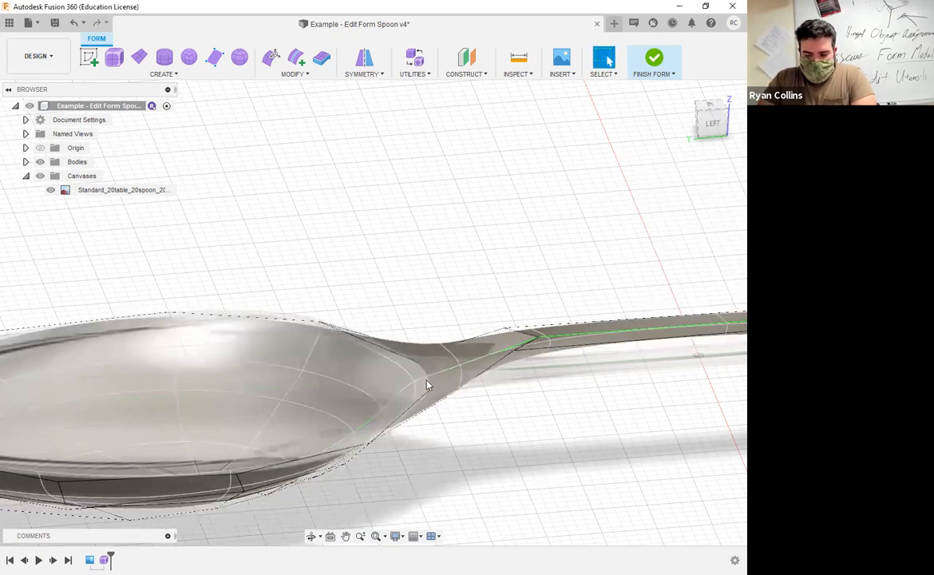
# Set the bridged spoon body to Smooth display and inspect the joint between handle and bowl
pyautogui.keyDown('shift'); pyautogui.moveTo(519, 411); pyautogui.dragTo(418, 63, button='middle'); pyautogui.keyUp('shift')
pyautogui.click(416, 59)
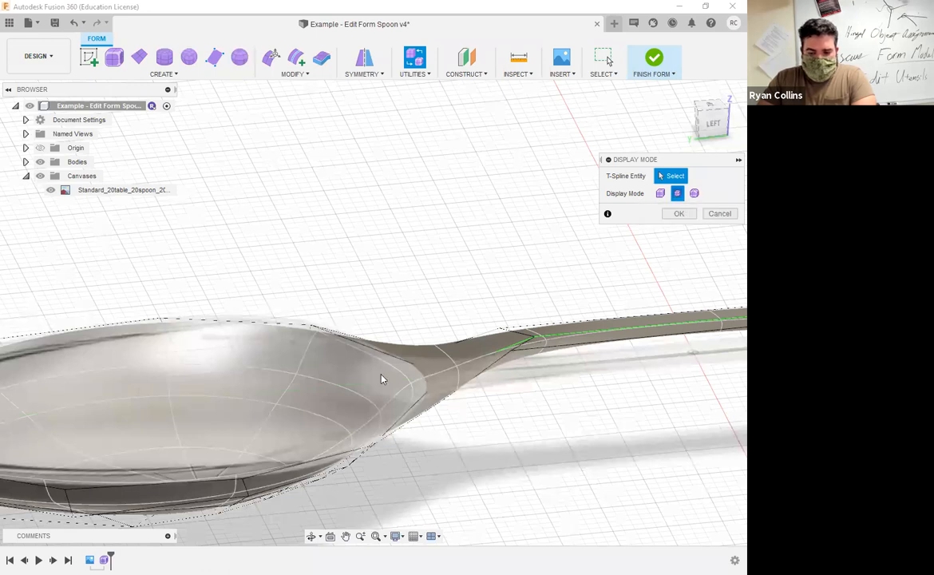
pyautogui.click(696, 194)
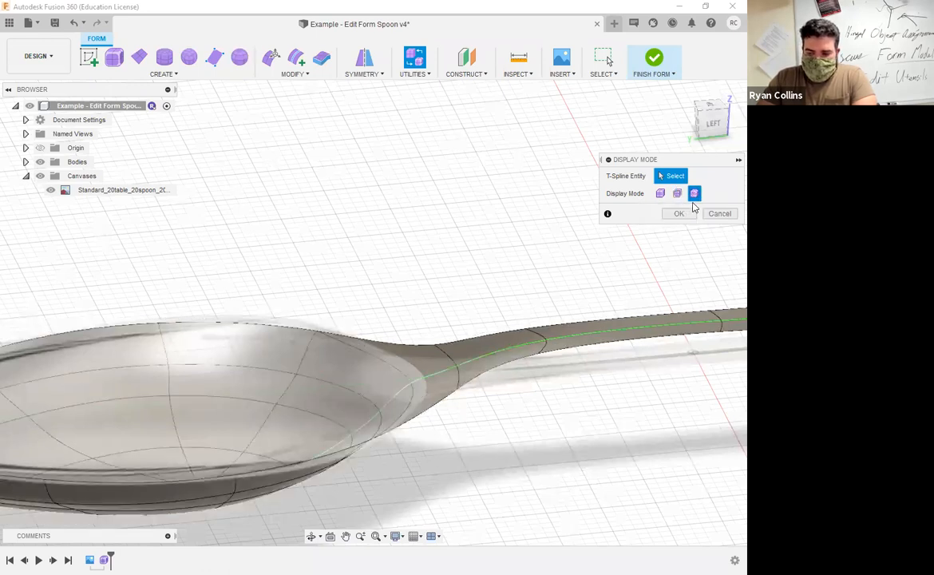
pyautogui.press('Return')
pyautogui.keyDown('shift'); pyautogui.moveTo(506, 326); pyautogui.dragTo(554, 365, button='middle'); pyautogui.keyUp('shift')
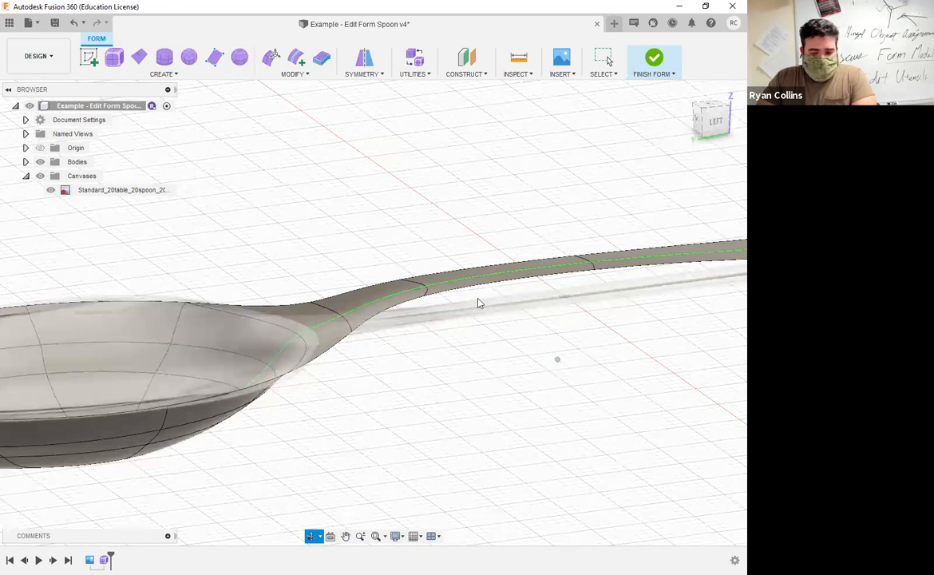
pyautogui.keyDown('shift'); pyautogui.moveTo(342, 259); pyautogui.dragTo(371, 289, button='middle'); pyautogui.keyUp('shift')
pyautogui.press('Escape')
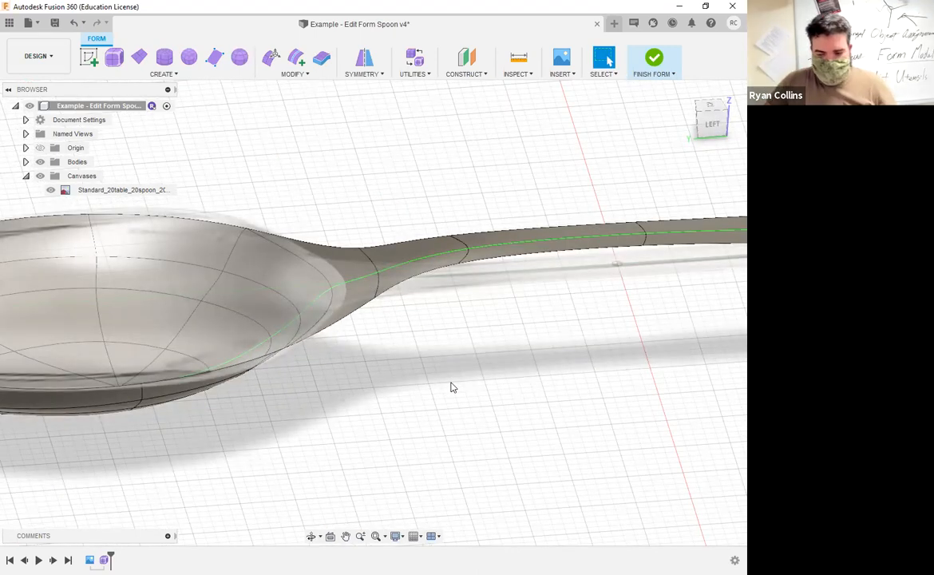
# Save the design with the version description "Bridge Handle to Bowl"
pyautogui.hotkey('ctrl', 's')
pyautogui.hotkey('ctrl', 'a')
pyautogui.press('BackSpace')
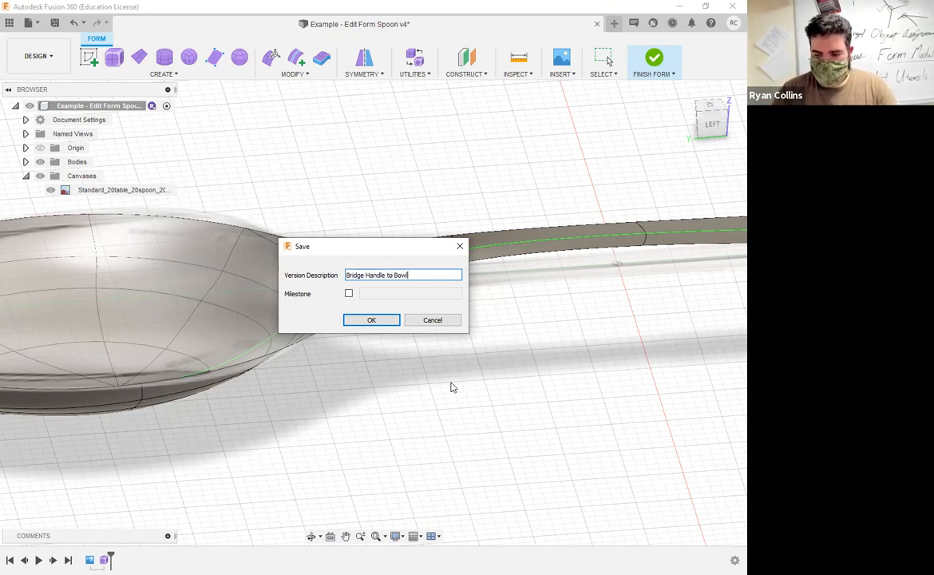
pyautogui.press('Return')
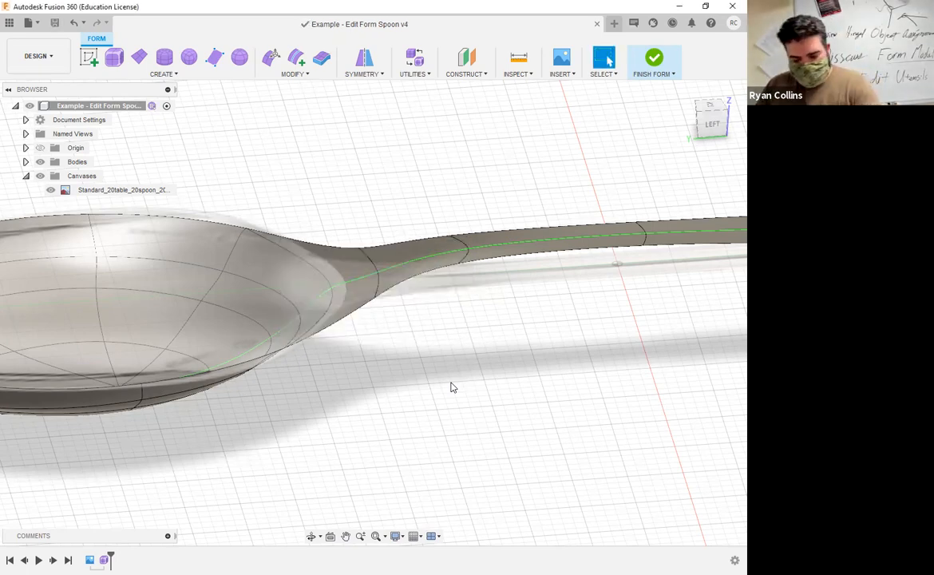
# Thicken the whole spoon body by 3 mm, using the Sharp type and Normal direction
pyautogui.scroll(-5, 449, 374)
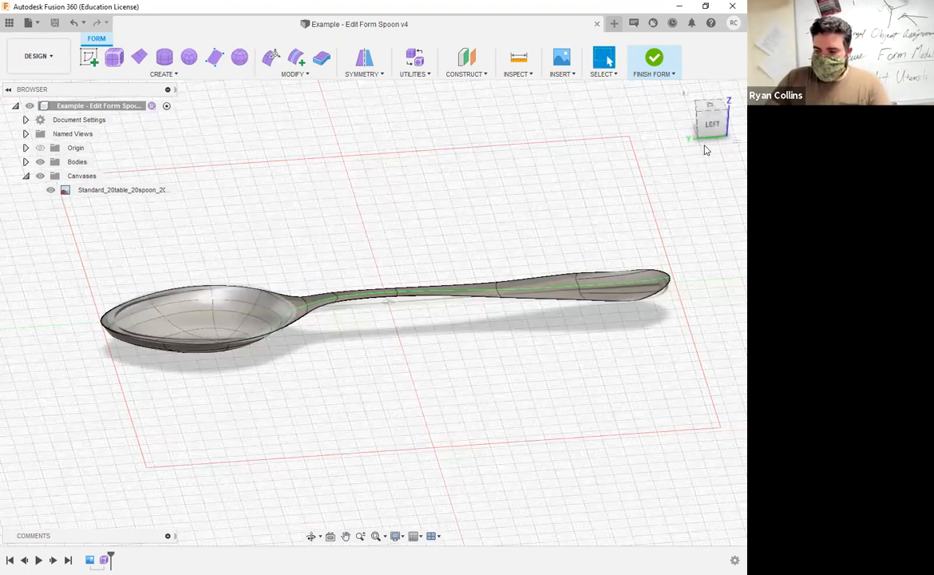
pyautogui.click(712, 122)
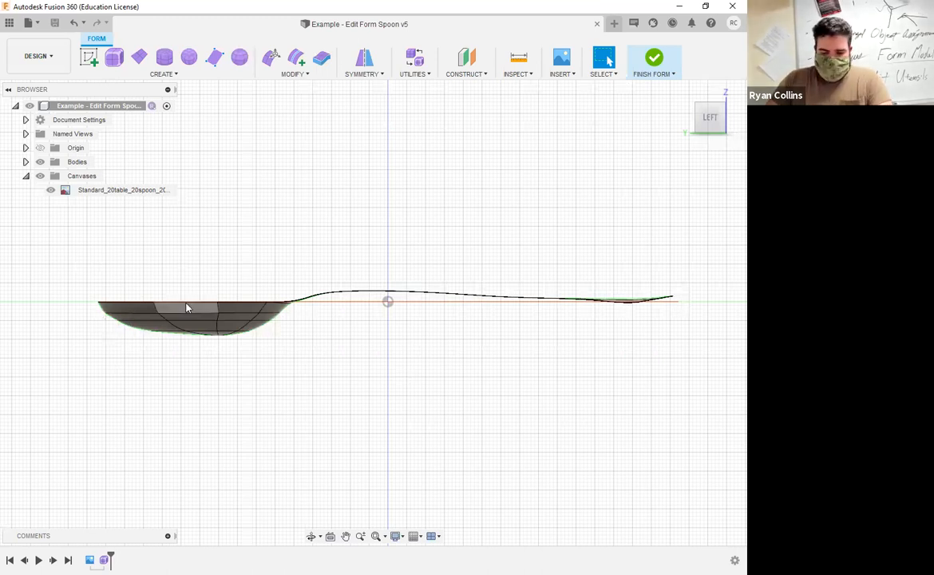
pyautogui.keyDown('shift'); pyautogui.moveTo(279, 183); pyautogui.dragTo(313, 220, button='middle'); pyautogui.keyUp('shift')
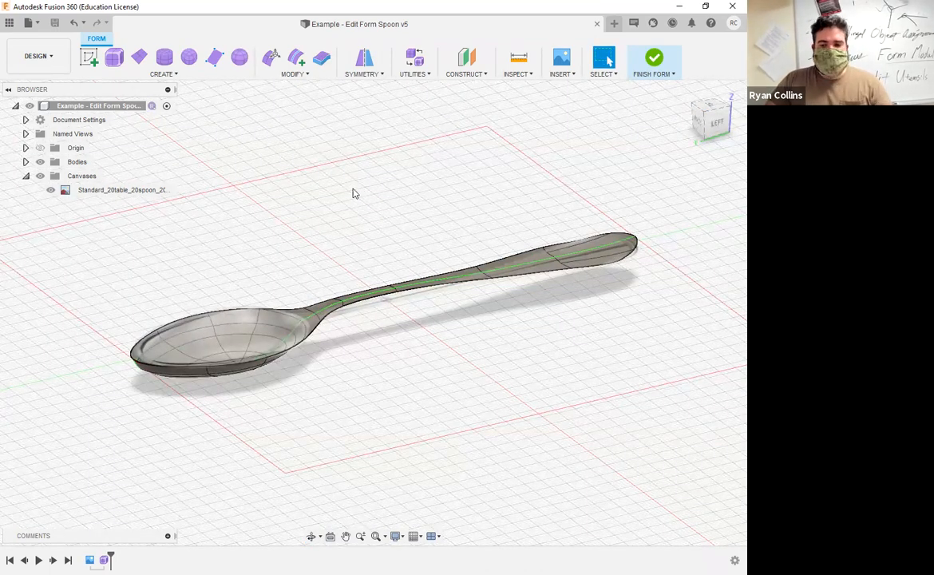
pyautogui.click(321, 64)
pyautogui.click(262, 338)
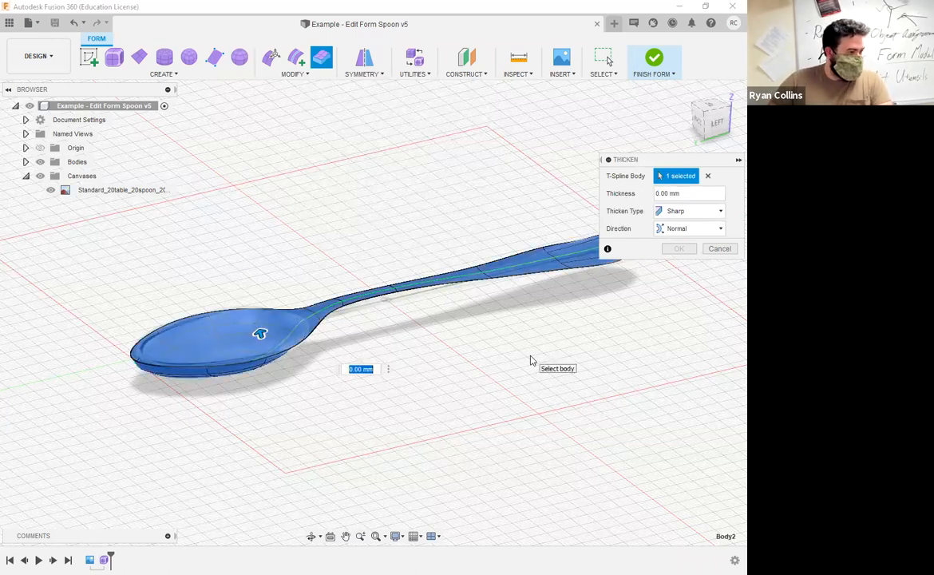
pyautogui.write('3')
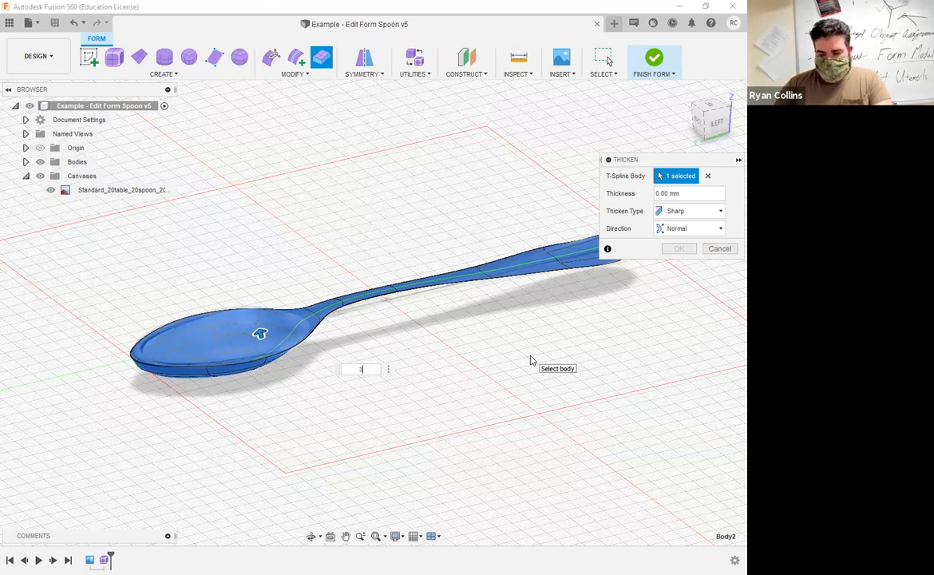
pyautogui.press('Return')
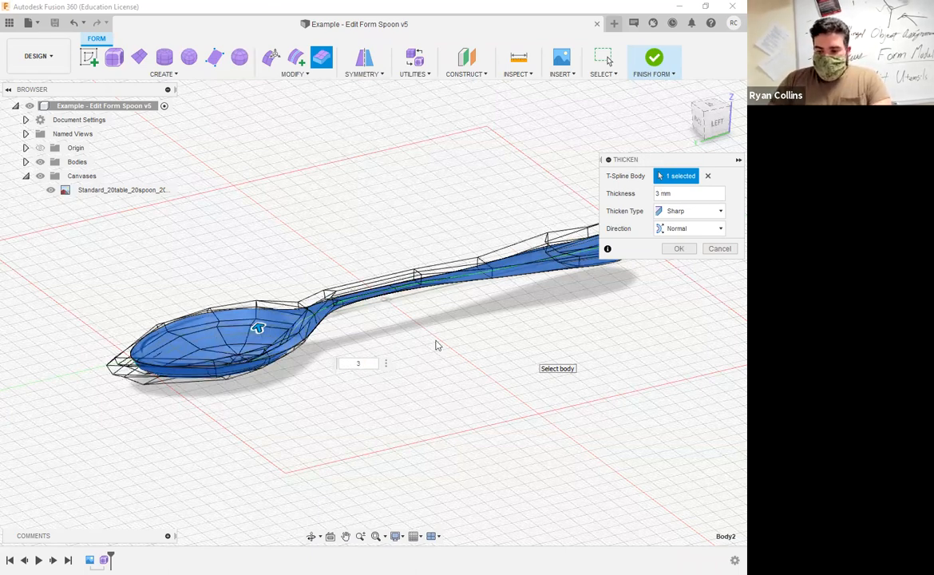
pyautogui.moveTo(473, 401); pyautogui.dragTo(365, 409, button='middle')
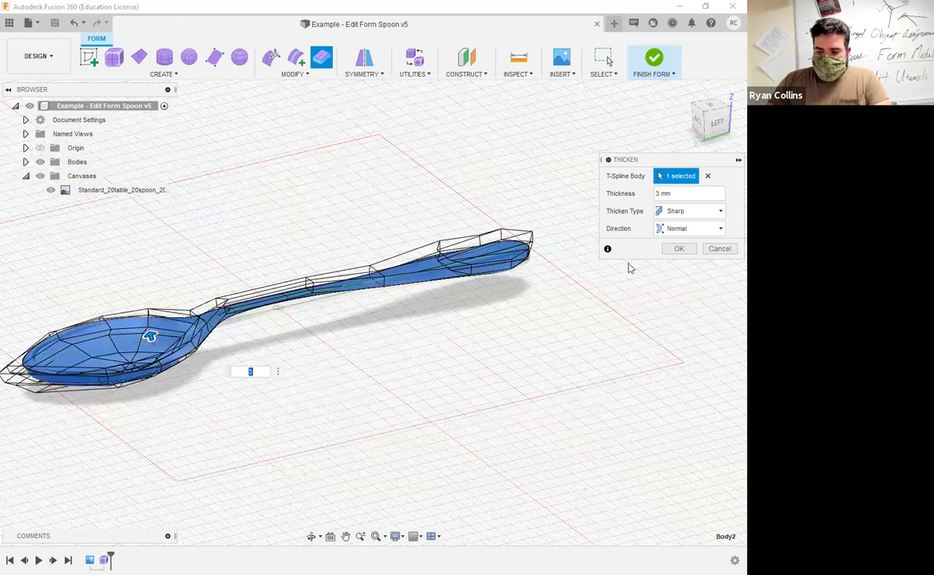
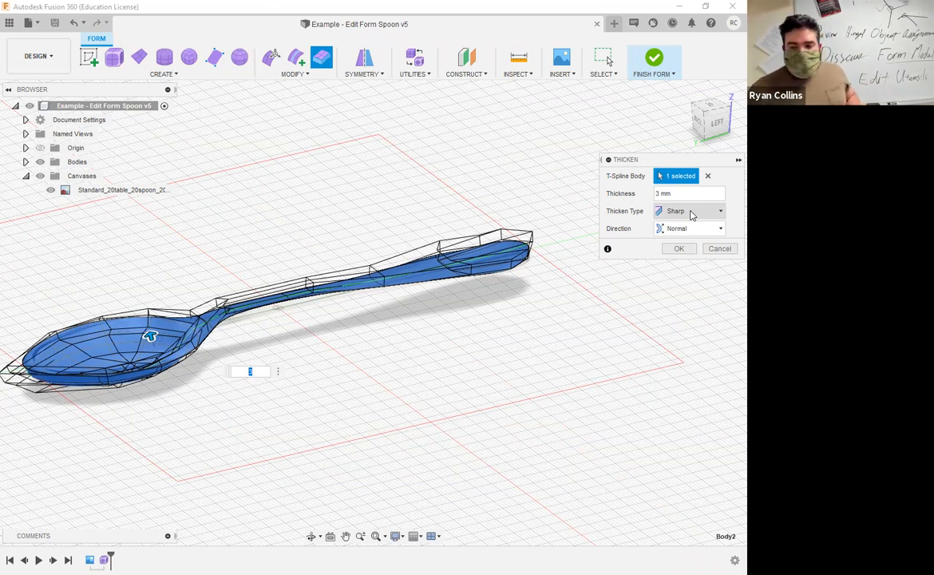
# Compare the Soft and No Edge thicken types on the spoon body and settle on Soft
pyautogui.click(692, 212)
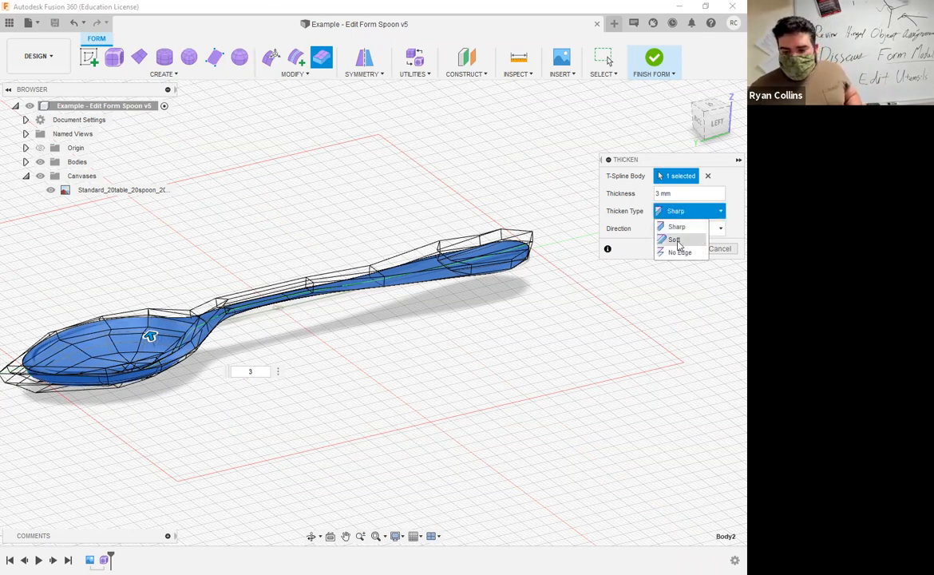
pyautogui.click(676, 240)
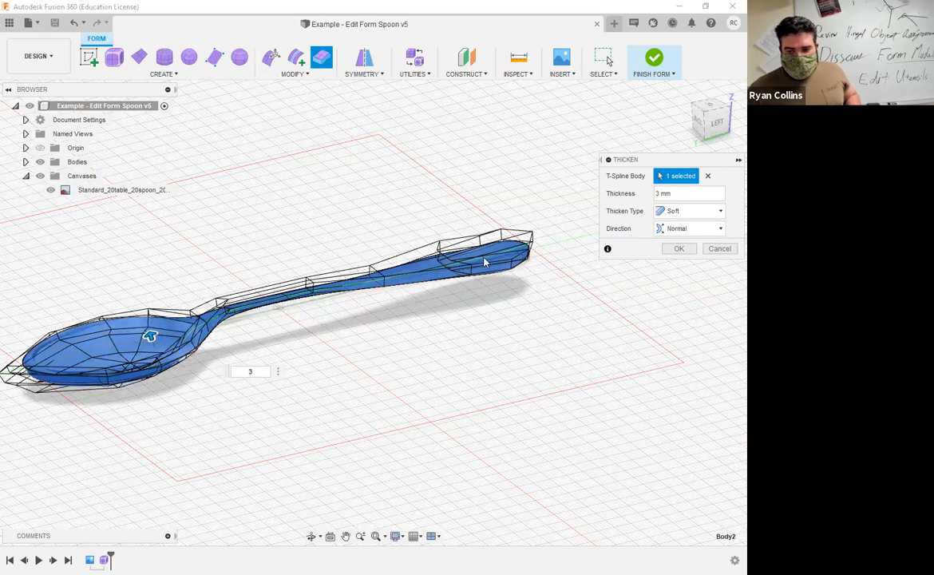
pyautogui.click(693, 211)
pyautogui.click(680, 253)
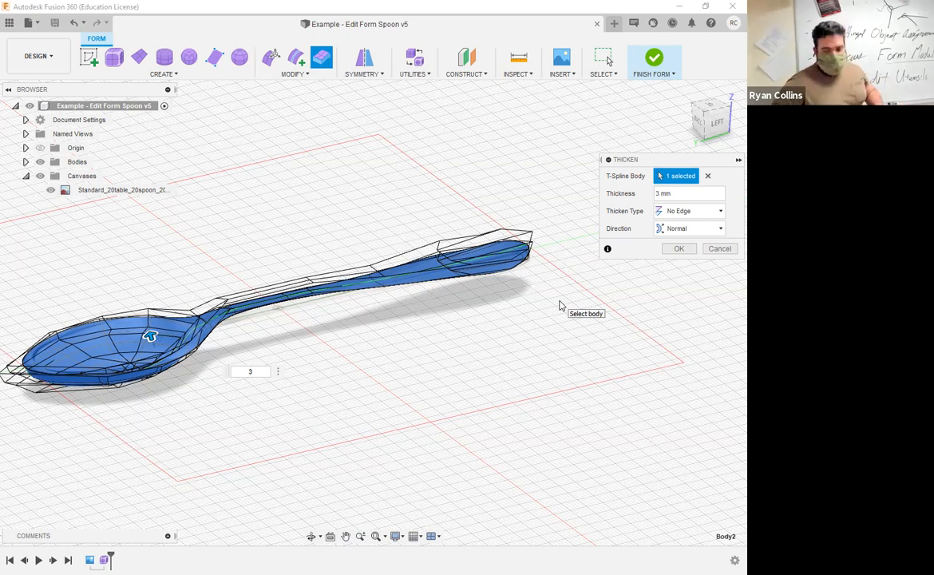
pyautogui.click(677, 210)
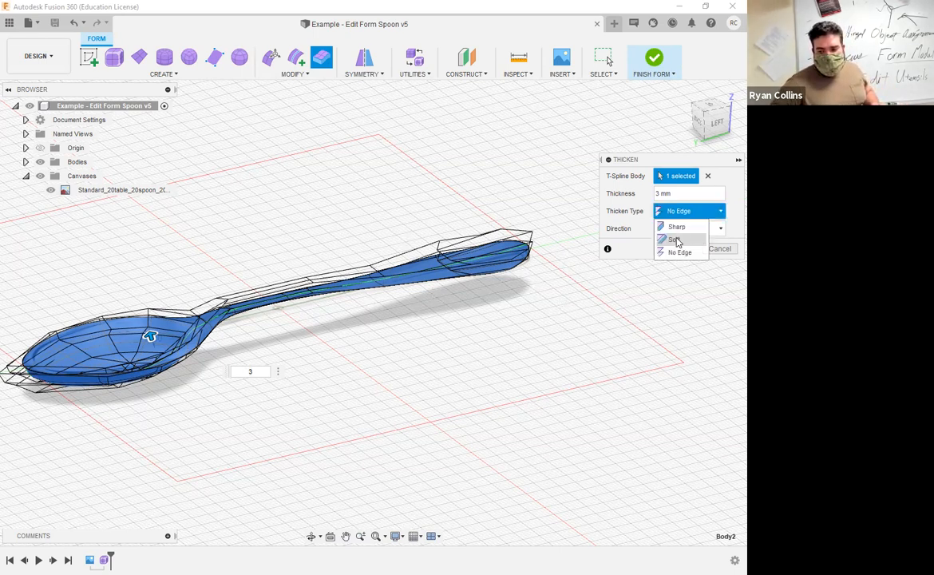
pyautogui.click(676, 240)
# Try the Axis direction, thicken the spoon body 3 mm with Soft edges in the Normal direction, and undo it
pyautogui.click(680, 230)
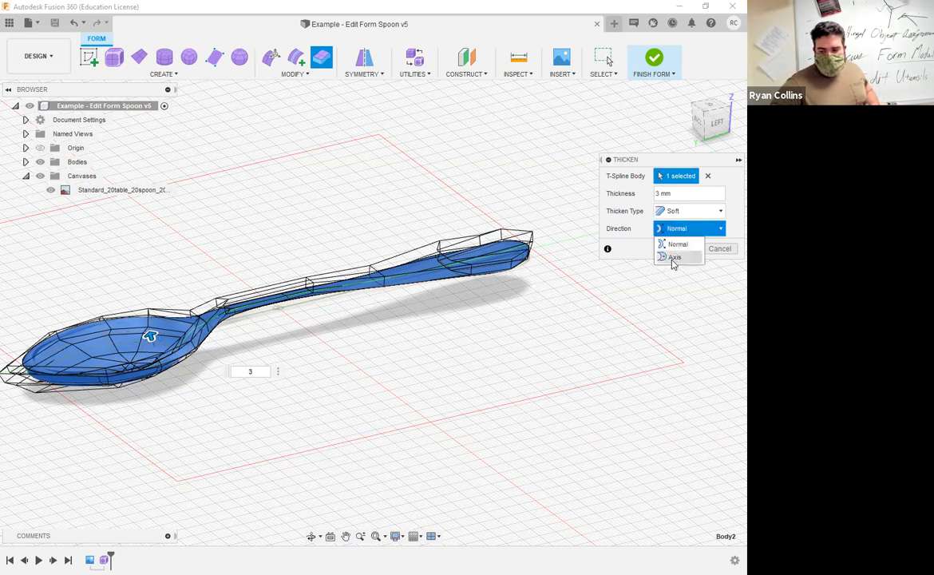
pyautogui.click(673, 257)
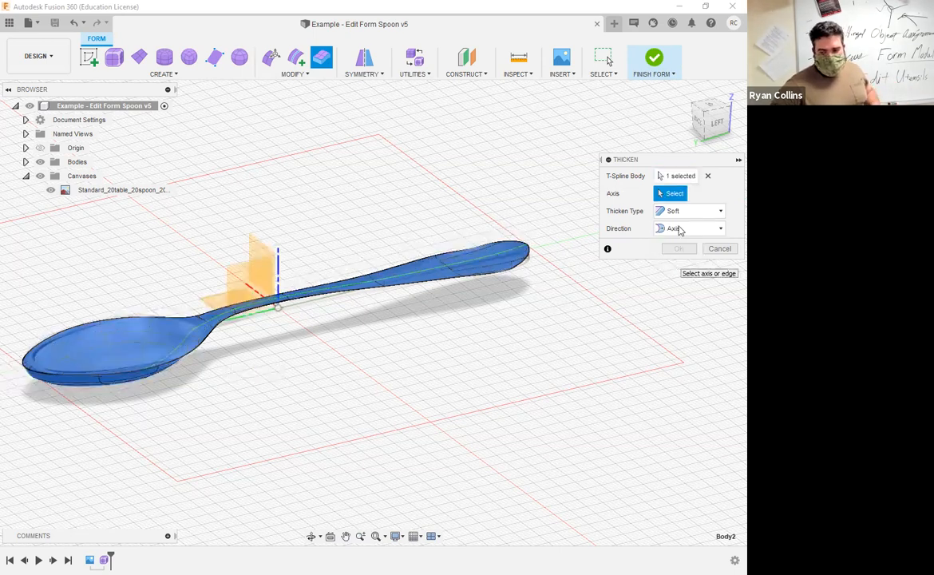
pyautogui.click(679, 229)
pyautogui.click(676, 245)
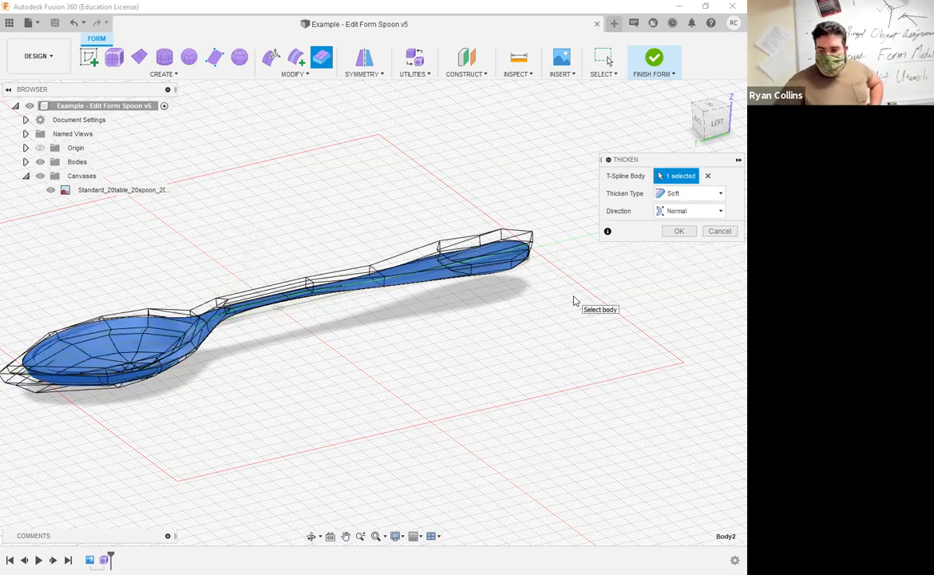
pyautogui.click(679, 231)
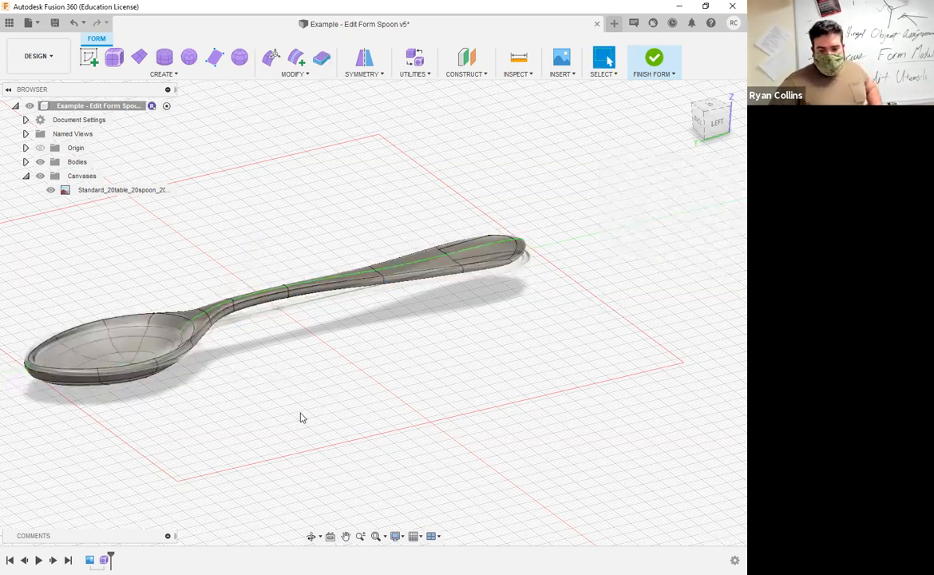
pyautogui.moveTo(379, 398)
pyautogui.keyDown('shift'); pyautogui.mouseDown(button='middle')
pyautogui.moveTo(369, 396)
pyautogui.moveTo(371, 369)
pyautogui.moveTo(367, 379)
pyautogui.moveTo(402, 395)
pyautogui.moveTo(352, 383)
pyautogui.moveTo(399, 385)
pyautogui.moveTo(375, 389)
pyautogui.mouseUp(button='middle'); pyautogui.keyUp('shift')
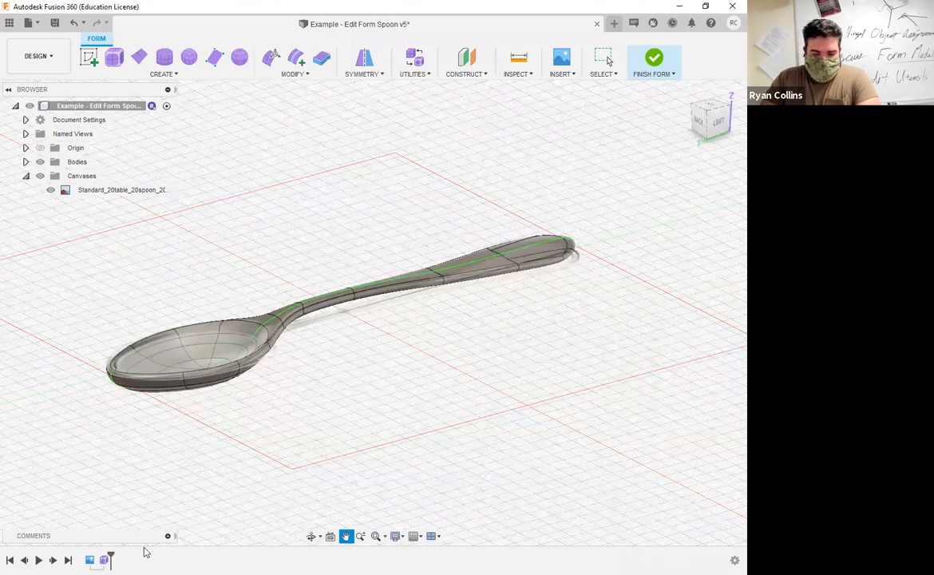
pyautogui.press('Escape')
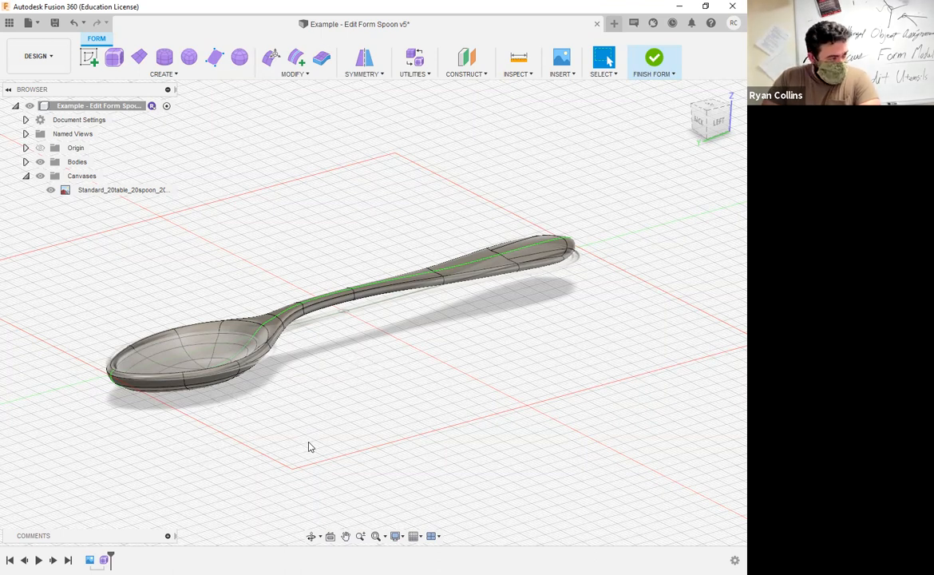
pyautogui.hotkey('ctrl', 'z')
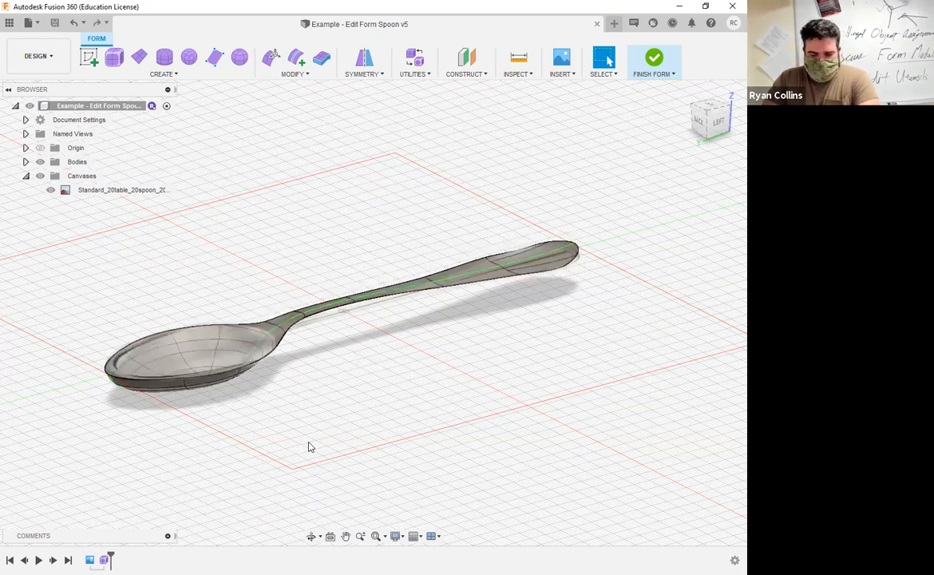
# Thicken the spoon body by 2 mm with the Soft thicken type in the Normal direction
pyautogui.click(322, 57)
pyautogui.click(511, 268)
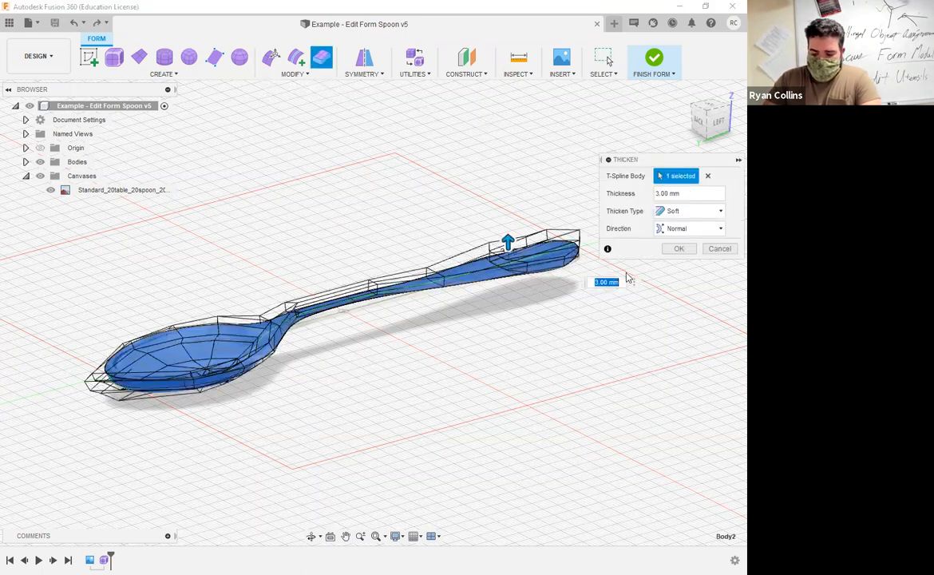
pyautogui.write('2')
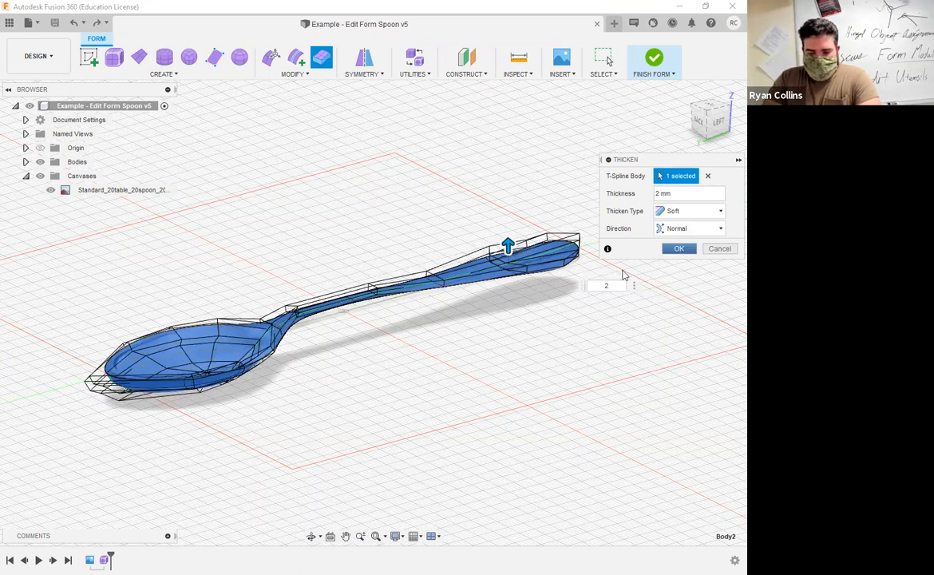
pyautogui.click(678, 249)
# Start Edit Form with vertices, edges and faces all selectable, and select the narrow side face on the handle's neck
pyautogui.keyDown('shift'); pyautogui.moveTo(328, 420); pyautogui.dragTo(502, 259, button='middle'); pyautogui.keyUp('shift')
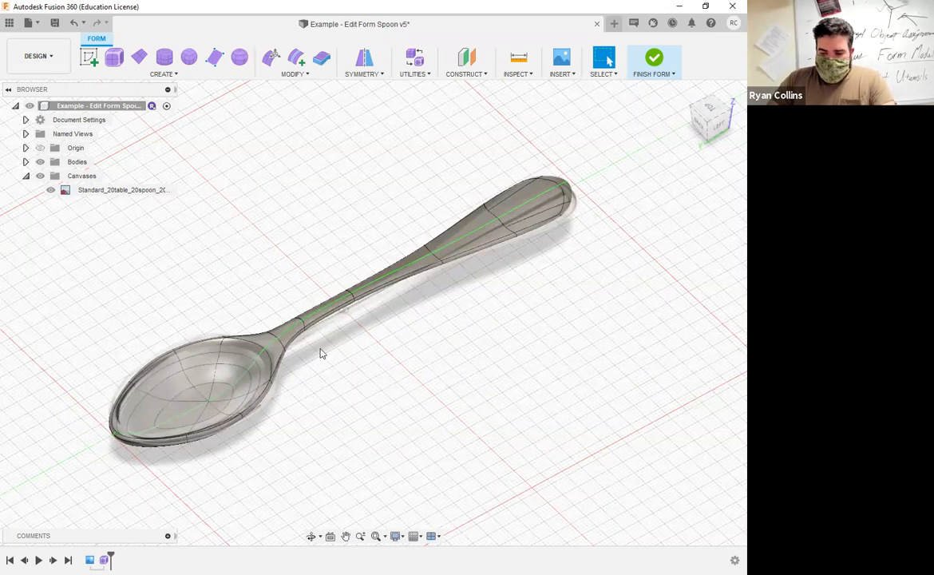
pyautogui.scroll(-5, 320, 354)
pyautogui.scroll(5, 372, 328)
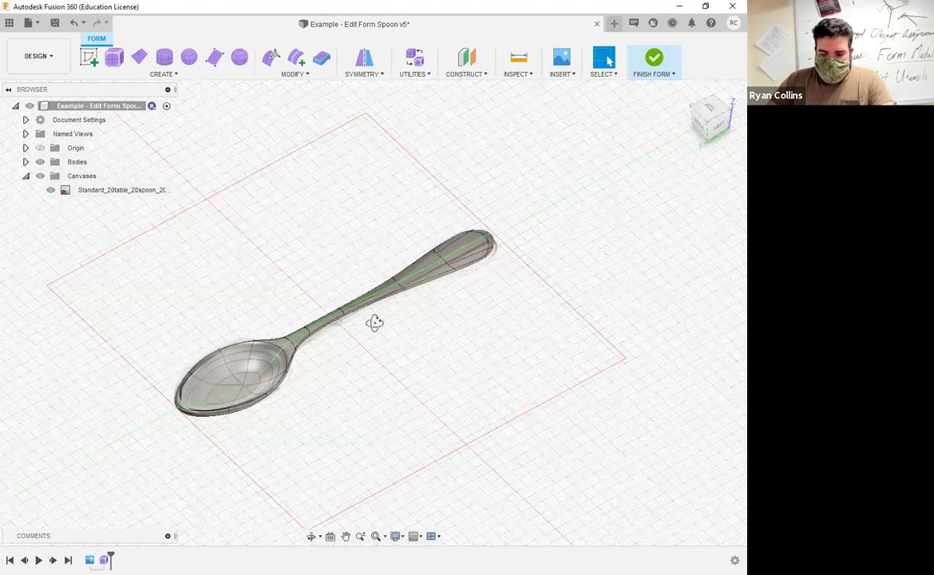
pyautogui.scroll(3, 280, 304)
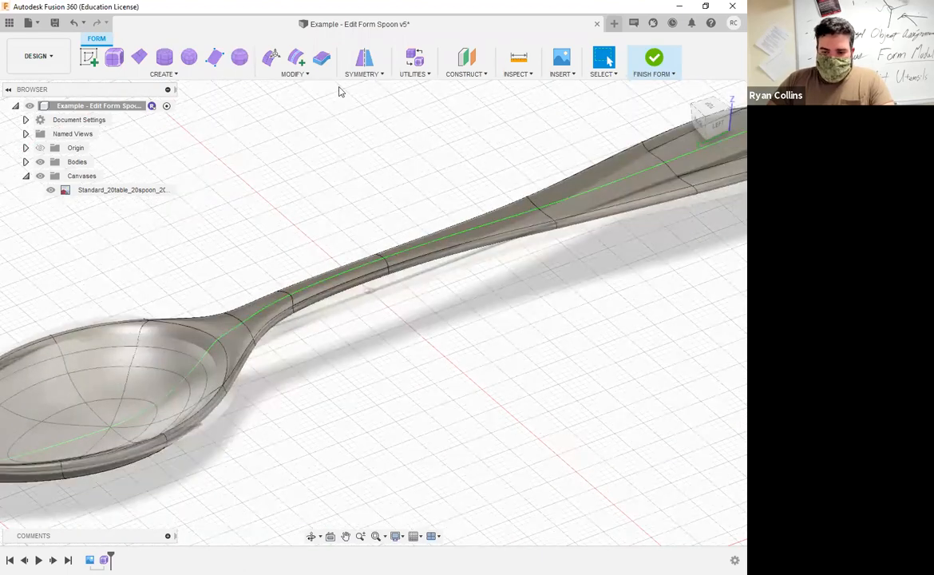
pyautogui.click(272, 59)
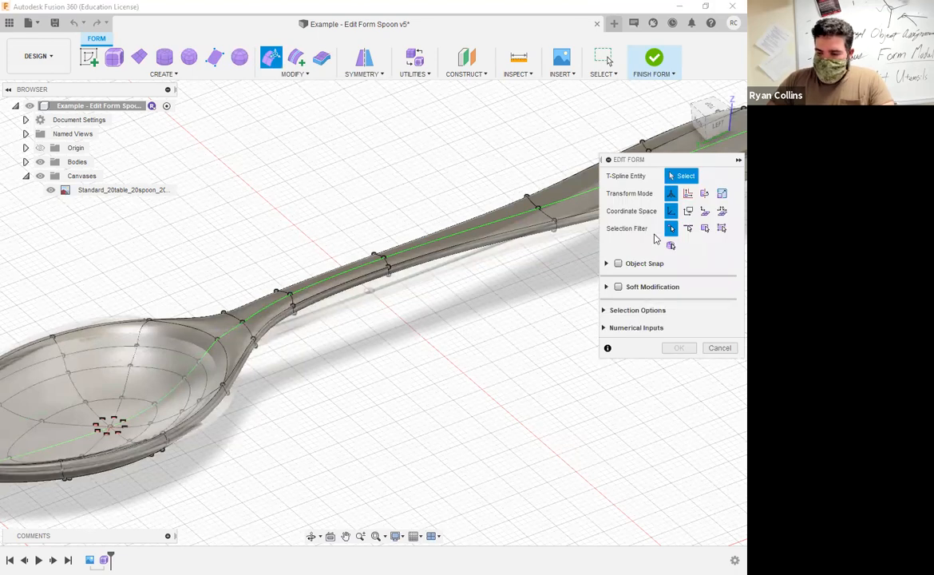
pyautogui.click(724, 228)
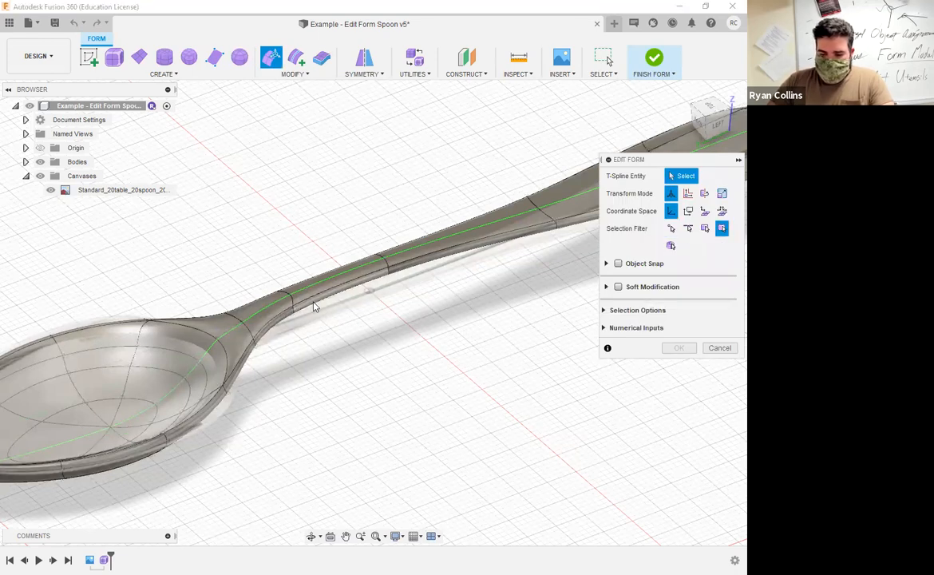
pyautogui.click(358, 308)
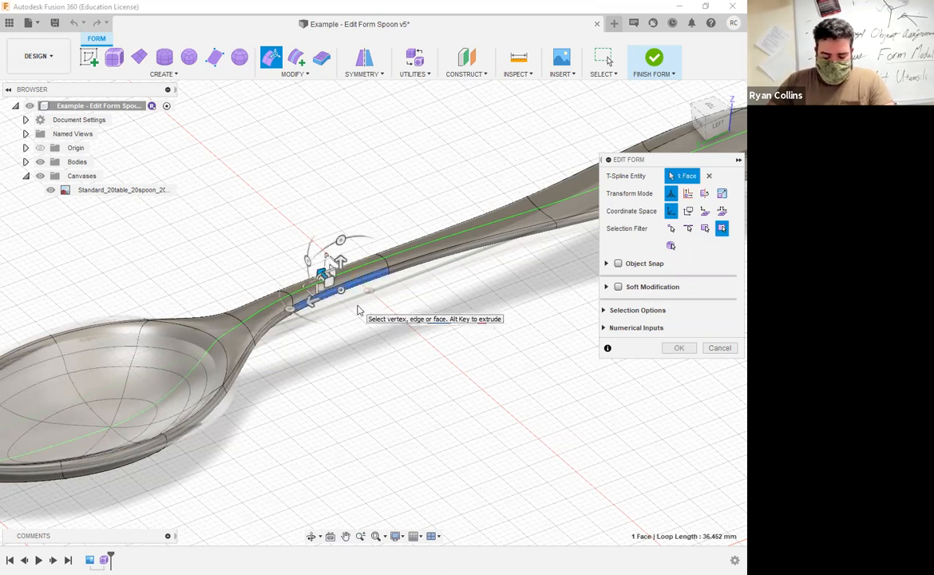
# Try scaling the selected side face of the neck to about 0.67, and undo it
pyautogui.click(320, 272)
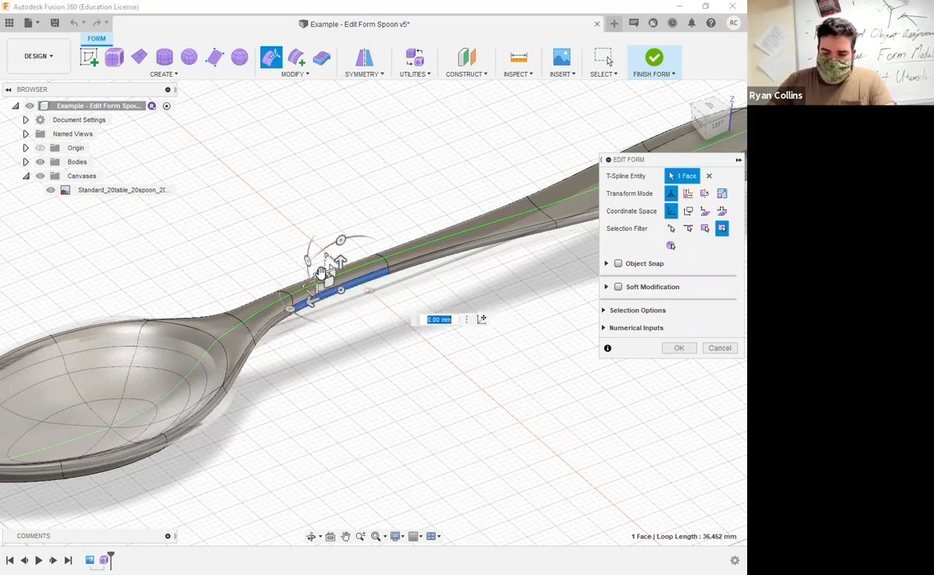
pyautogui.moveTo(320, 272); pyautogui.dragTo(327, 285)
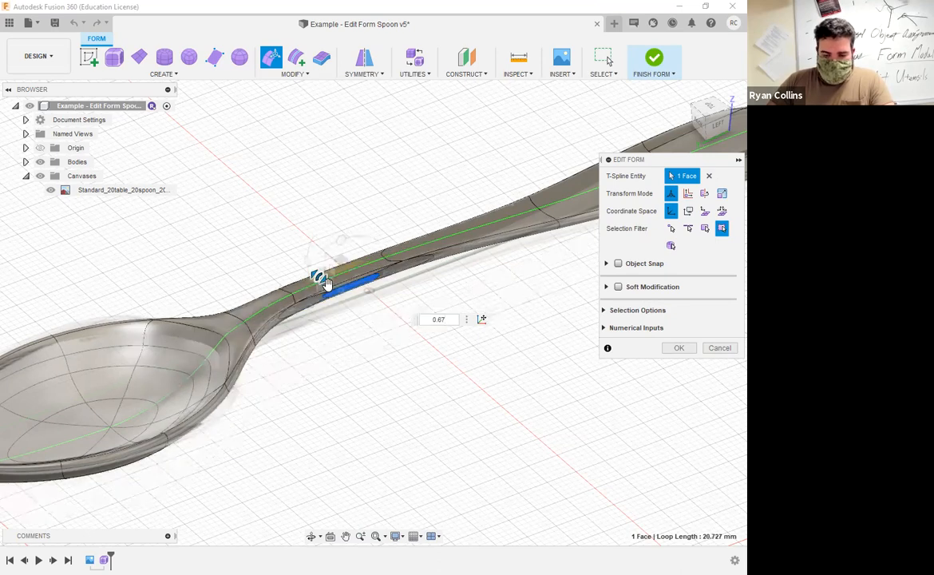
pyautogui.hotkey('ctrl', 'z')
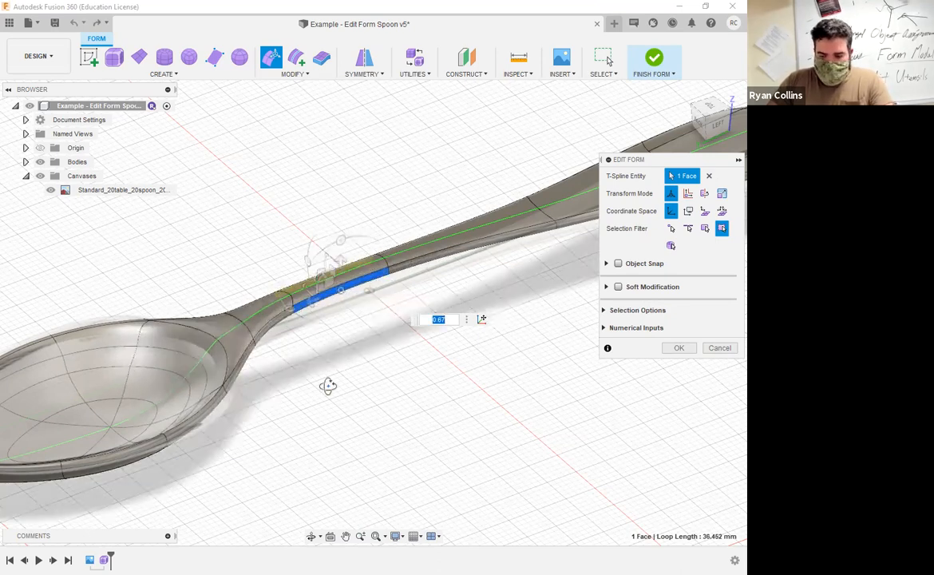
# Move the selected side face about 7 mm outward and scale it shorter, forming mirrored bulges on the handle's neck
pyautogui.keyDown('shift'); pyautogui.moveTo(386, 376); pyautogui.dragTo(418, 365, button='middle'); pyautogui.keyUp('shift')
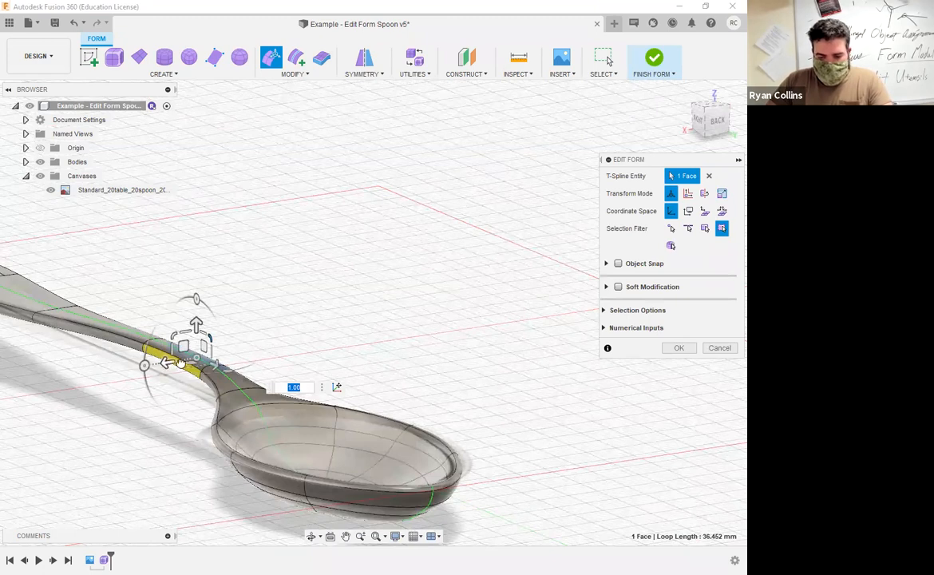
pyautogui.moveTo(217, 363); pyautogui.dragTo(341, 340)
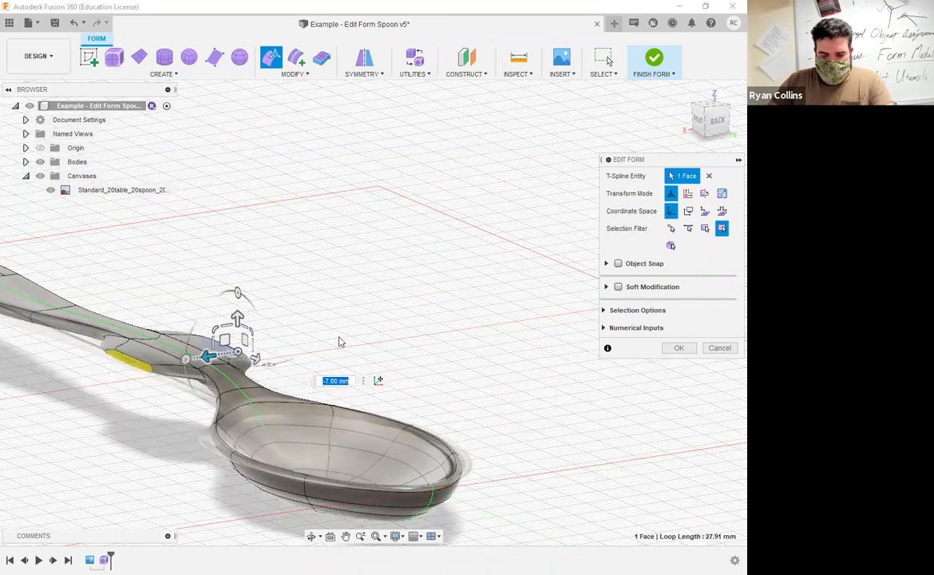
pyautogui.keyDown('shift'); pyautogui.moveTo(271, 364); pyautogui.dragTo(252, 394, button='middle'); pyautogui.keyUp('shift')
pyautogui.moveTo(122, 270); pyautogui.dragTo(299, 320, button='middle')
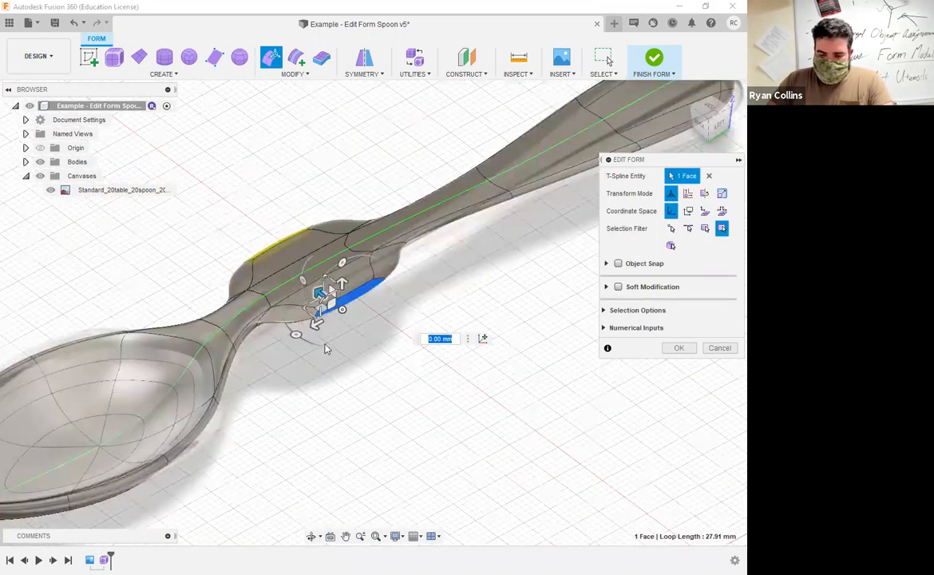
pyautogui.moveTo(314, 319); pyautogui.dragTo(318, 314)
pyautogui.moveTo(362, 409)
pyautogui.keyDown('shift'); pyautogui.mouseDown(button='middle')
pyautogui.moveTo(358, 390)
pyautogui.moveTo(378, 400)
pyautogui.mouseUp(button='middle'); pyautogui.keyUp('shift')
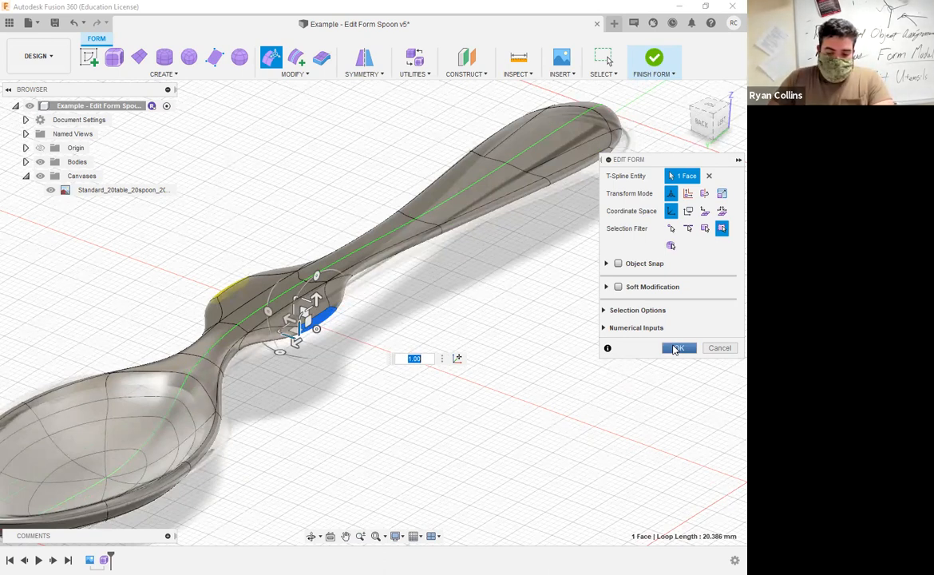
pyautogui.click(676, 349)
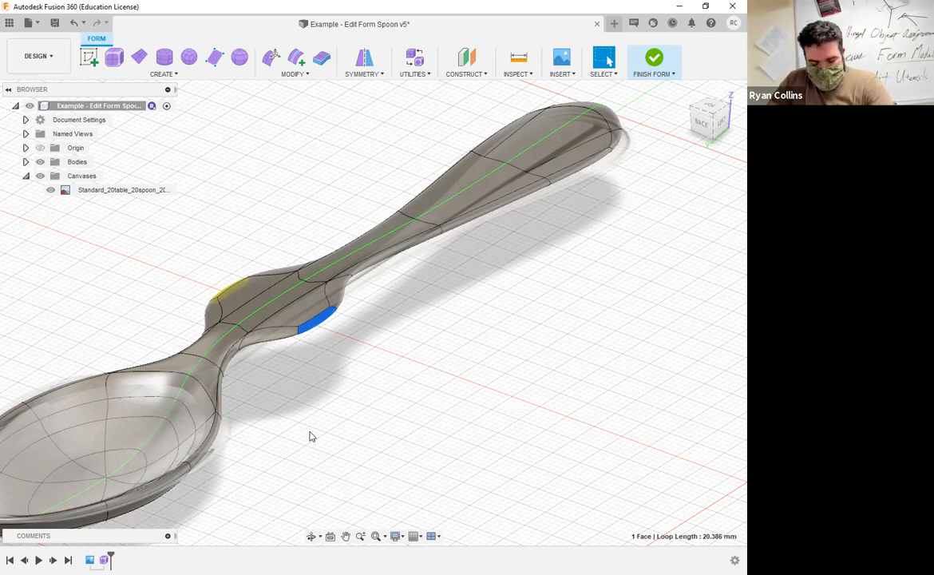
# Finish the form of the reshaped spoon and return to solid modelling
pyautogui.scroll(-6, 375, 417)
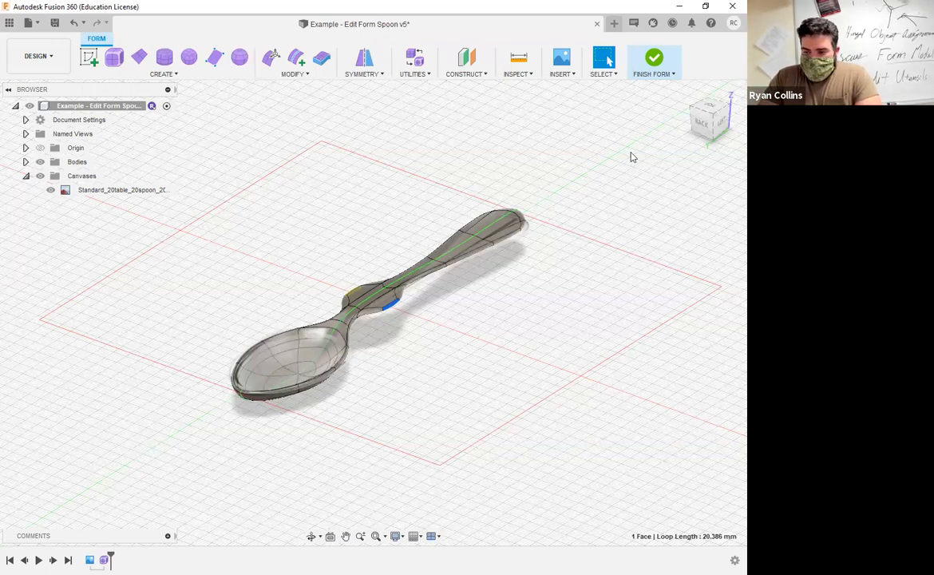
pyautogui.keyDown('shift'); pyautogui.moveTo(507, 316); pyautogui.dragTo(533, 304, button='middle'); pyautogui.keyUp('shift')
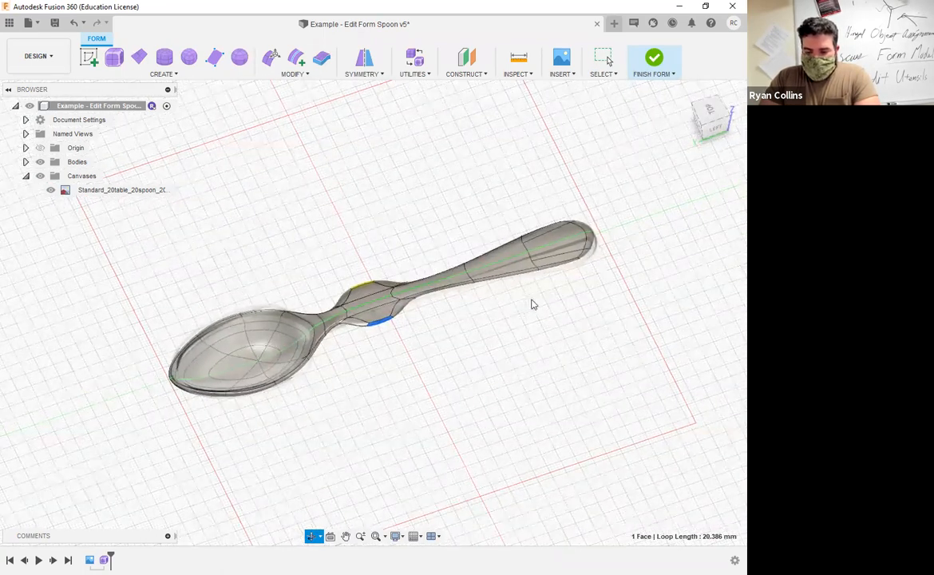
pyautogui.click(653, 70)
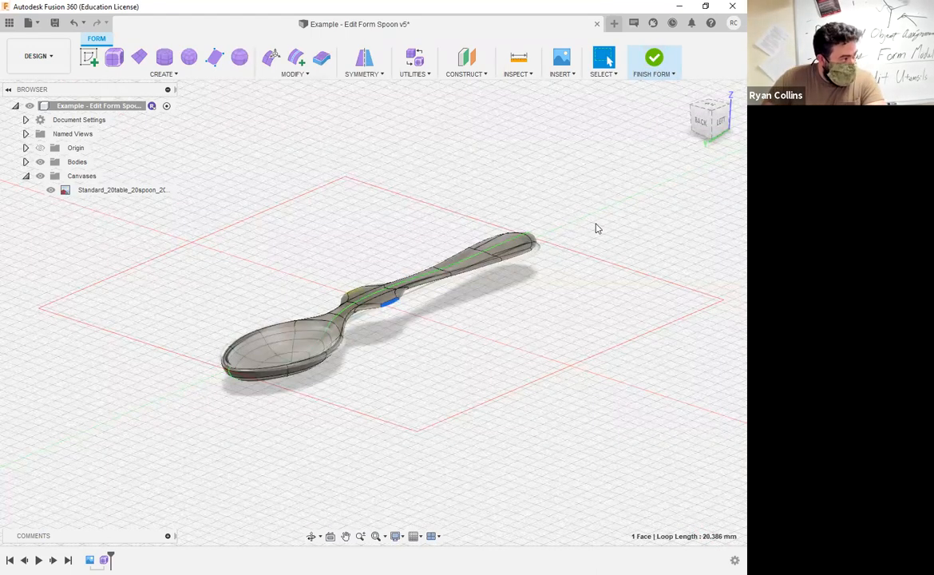
pyautogui.click(655, 68)
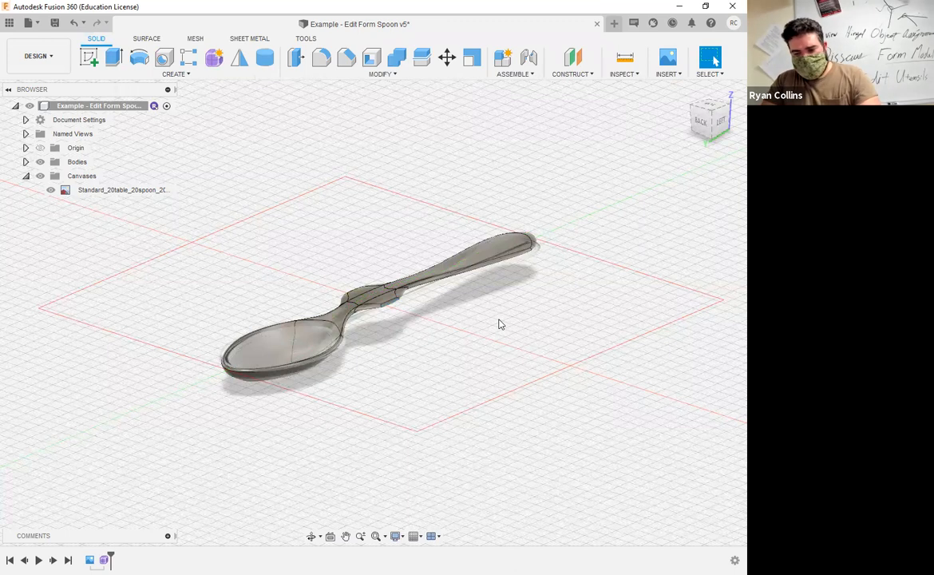
# Save the design as a new version with the description "Finish Form"
pyautogui.hotkey('ctrl', 's')
pyautogui.press('BackSpace')
pyautogui.press('BackSpace')
pyautogui.press('BackSpace')
pyautogui.press('BackSpace')
pyautogui.press('BackSpace')
pyautogui.press('BackSpace')
pyautogui.press('BackSpace')
pyautogui.press('BackSpace')
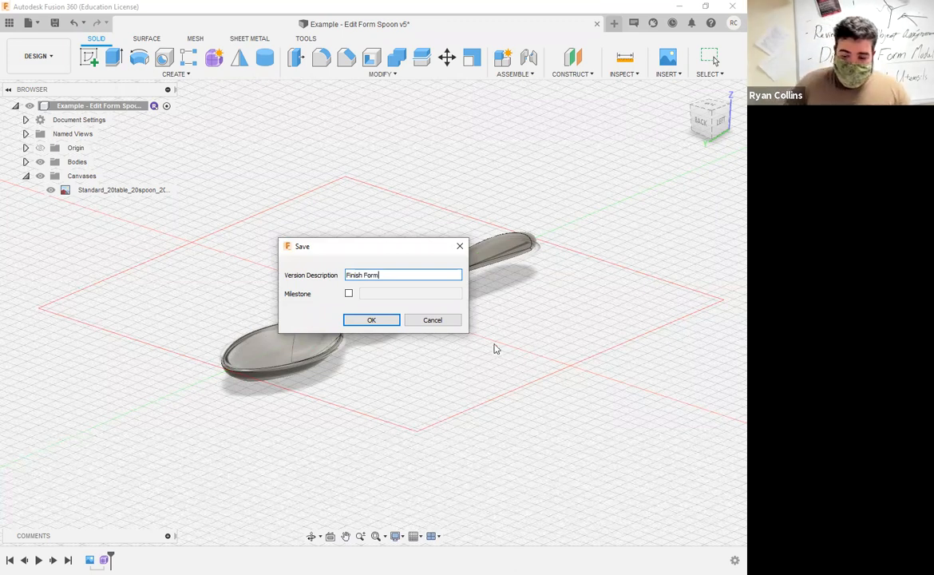
pyautogui.press('Return')
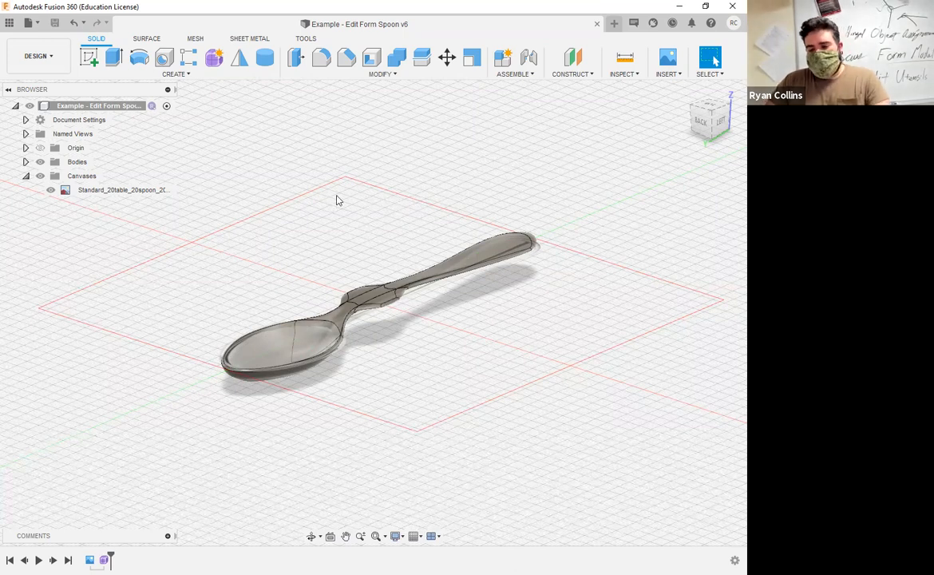
# Create a new internal standard component in the top-level design and name it Spoon
pyautogui.click(25, 176)
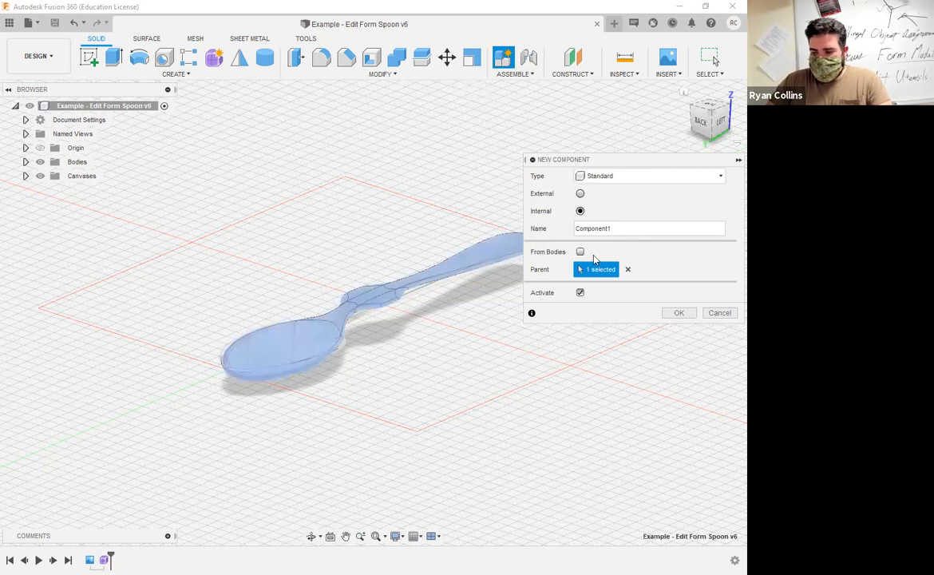
pyautogui.click(683, 313)
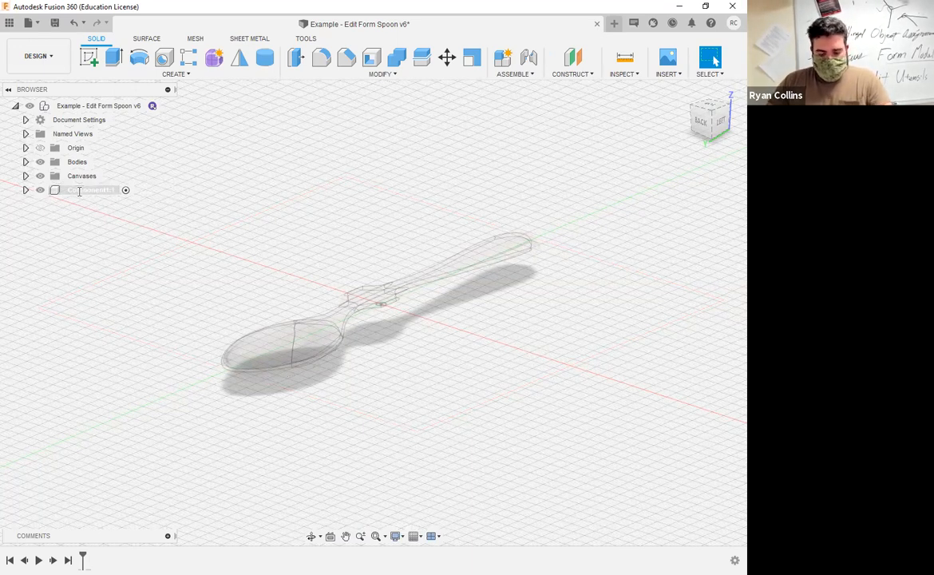
pyautogui.doubleClick(79, 191)
pyautogui.write('S')
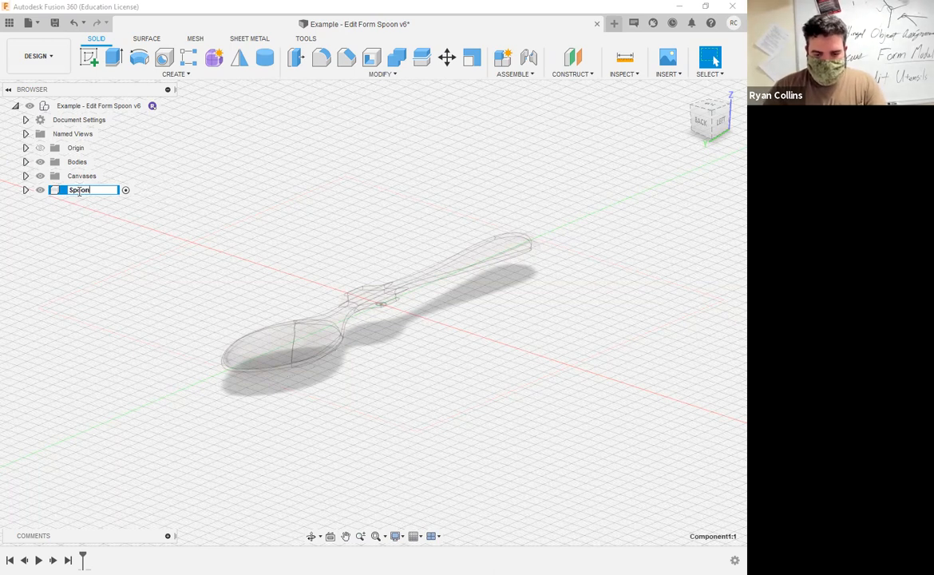
pyautogui.write('poon')
pyautogui.press('Return')
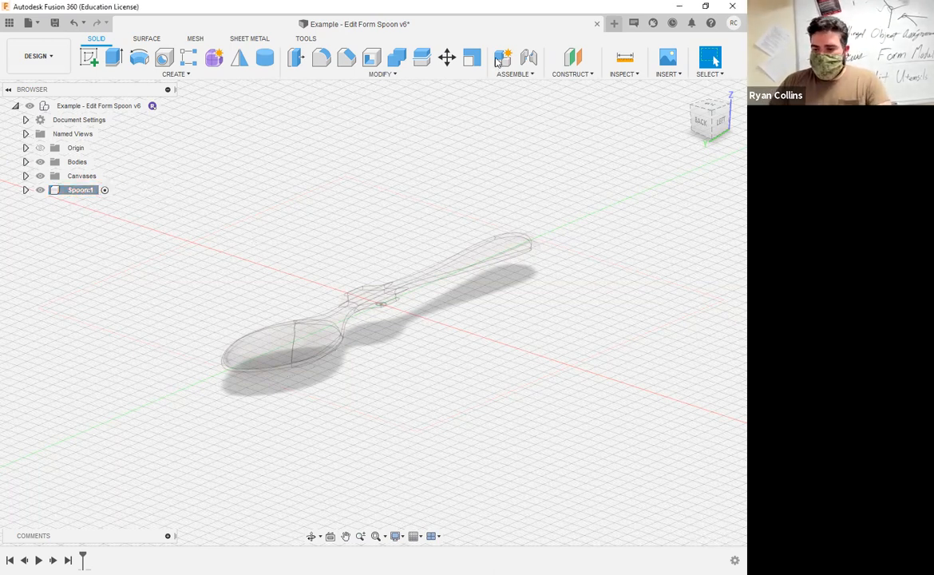
# Try creating a component named Spork inside the Spoon component, and undo it
pyautogui.click(501, 59)
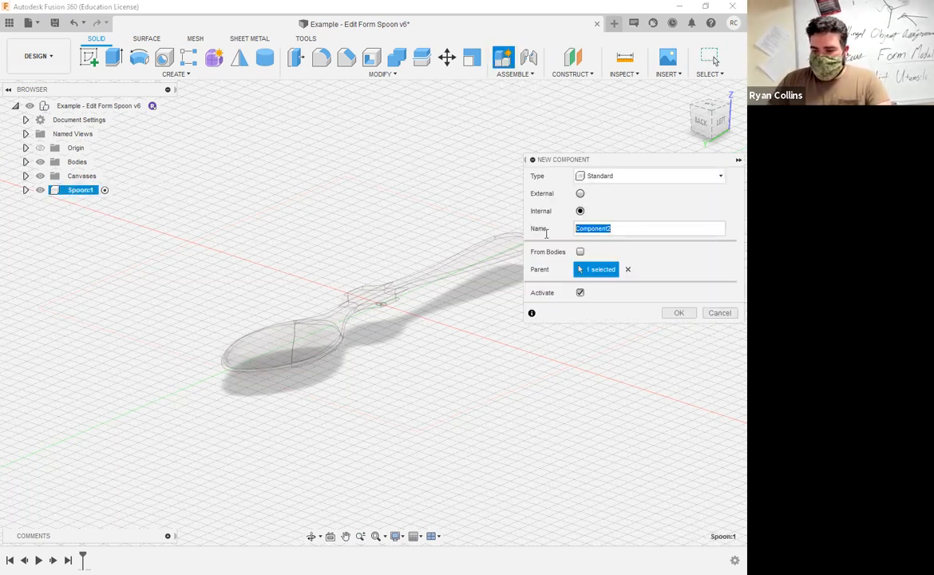
pyautogui.write('Spork')
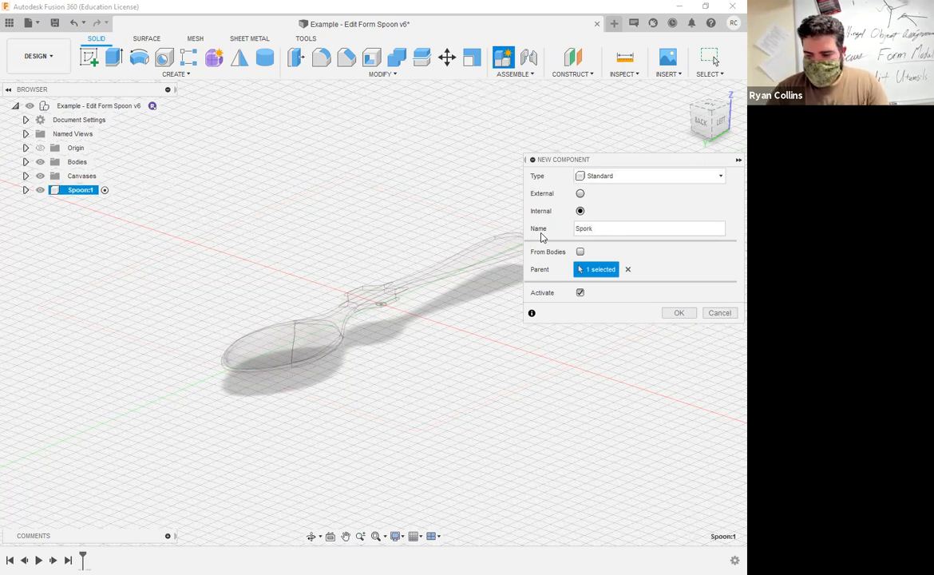
pyautogui.press('Return')
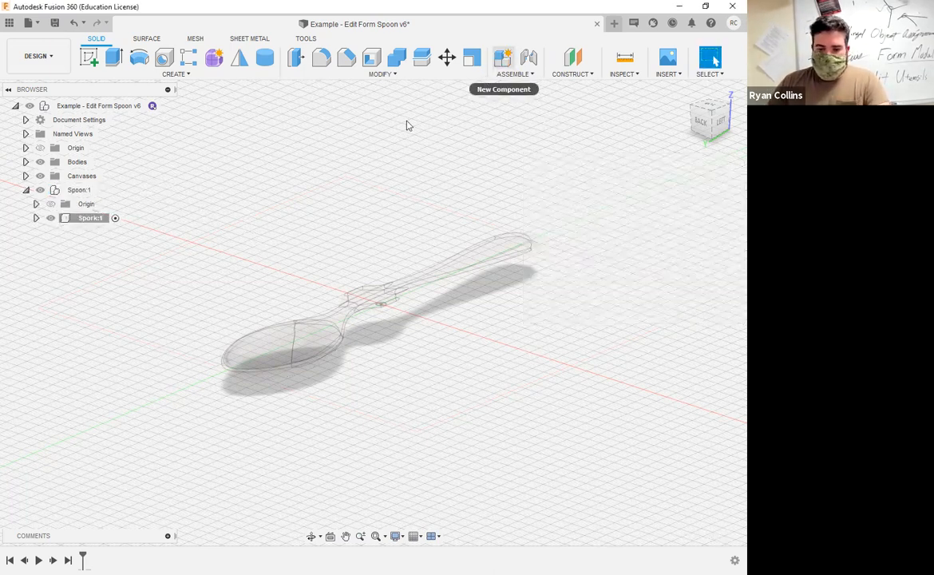
pyautogui.hotkey('ctrl', 'z')
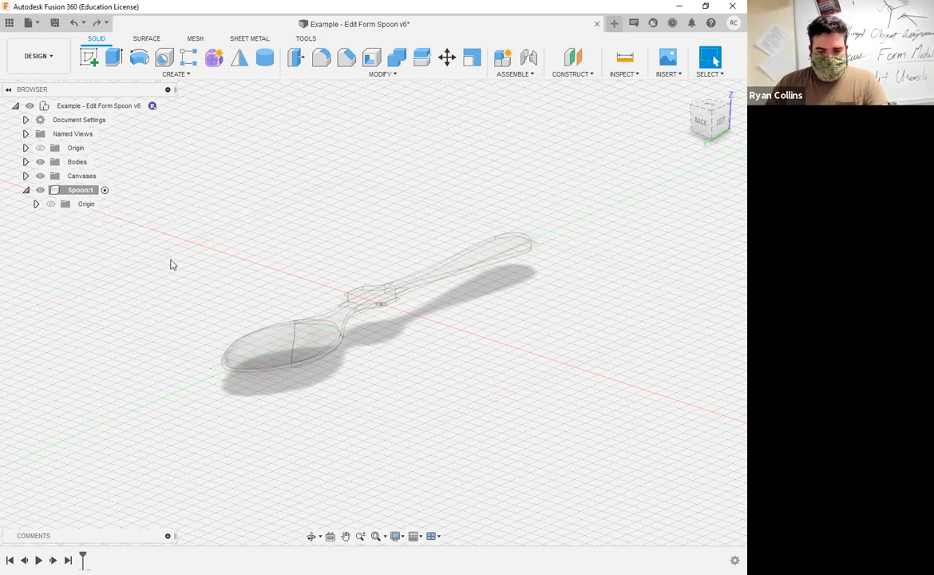
# Activate the top-level design and create an internal component named Sprok directly under it
pyautogui.click(165, 107)
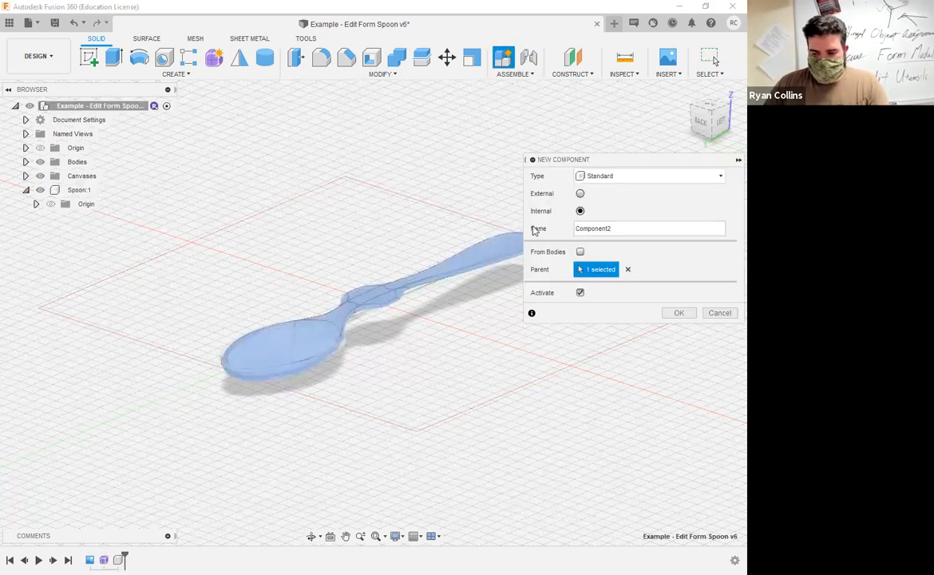
pyautogui.doubleClick(625, 230)
pyautogui.write('S')
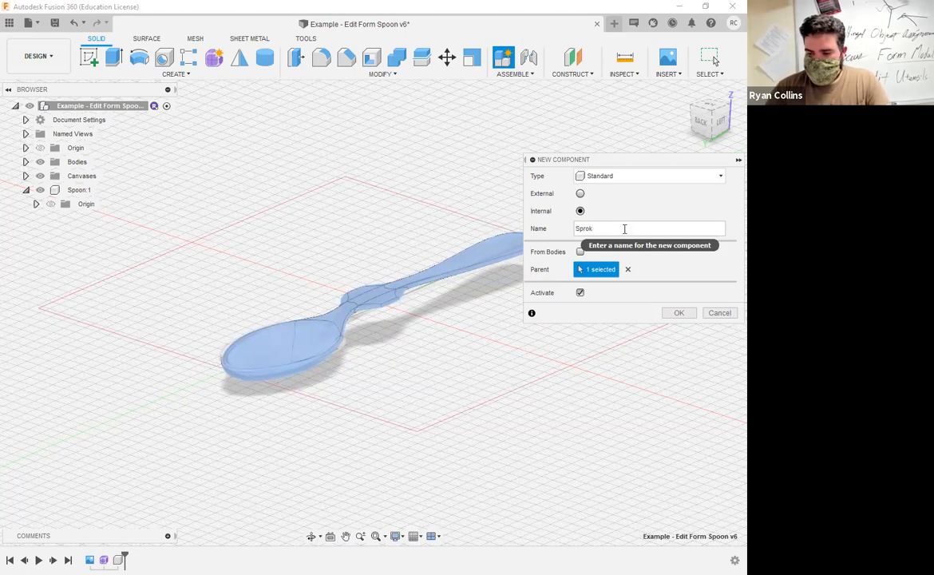
pyautogui.write('prok')
pyautogui.press('Return')
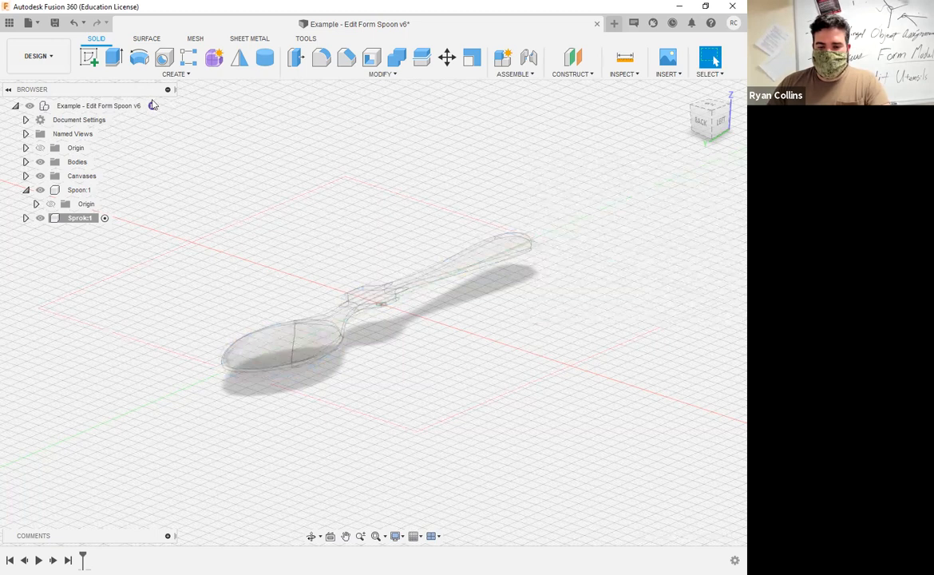
# Reactivate the top-level design and add another internal component named Strainer directly under it
pyautogui.click(166, 106)
pyautogui.click(503, 58)
pyautogui.click(624, 230)
pyautogui.moveTo(624, 231); pyautogui.dragTo(540, 232)
pyautogui.write('S')
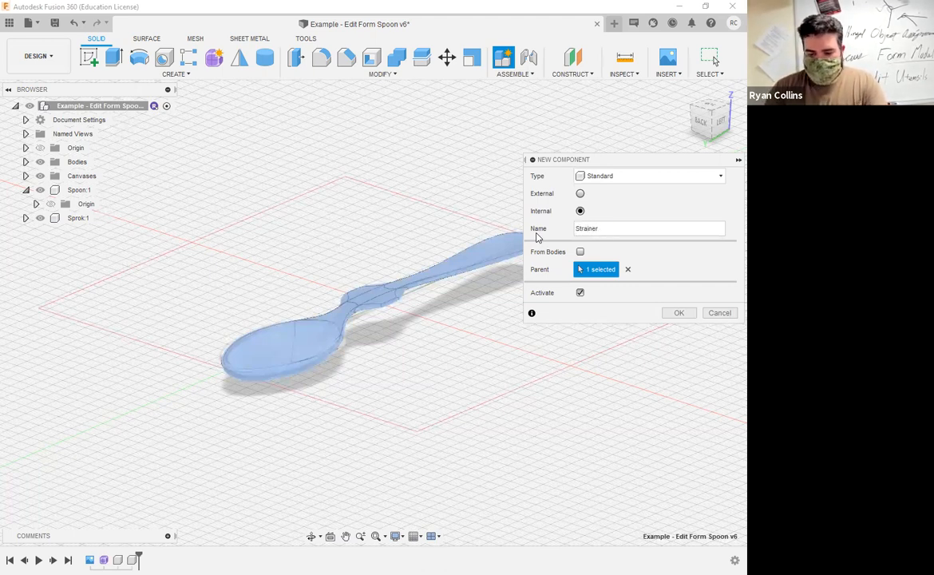
pyautogui.write('trainer')
pyautogui.press('Return')
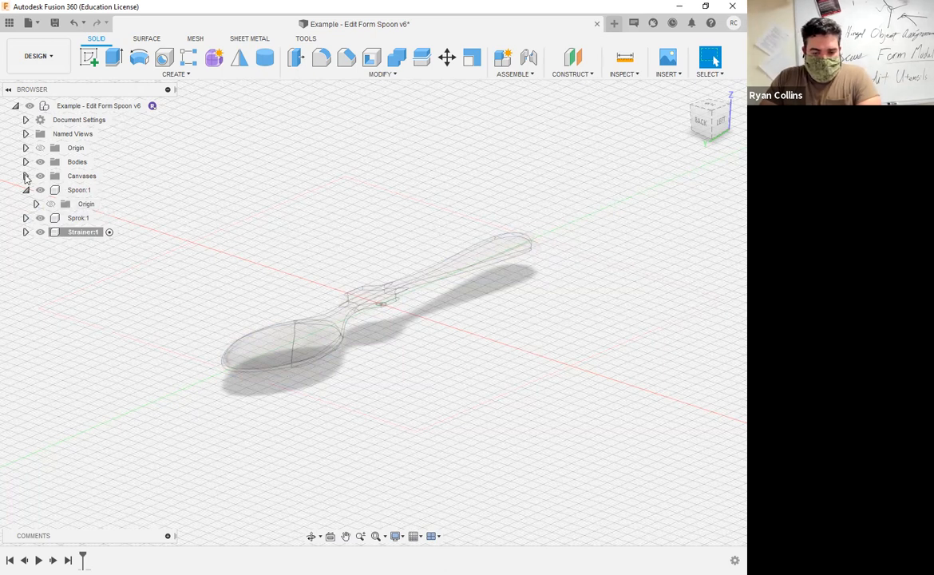
# Copy the top-level Body1 and paste it in place into the activated Spoon component
pyautogui.click(26, 162)
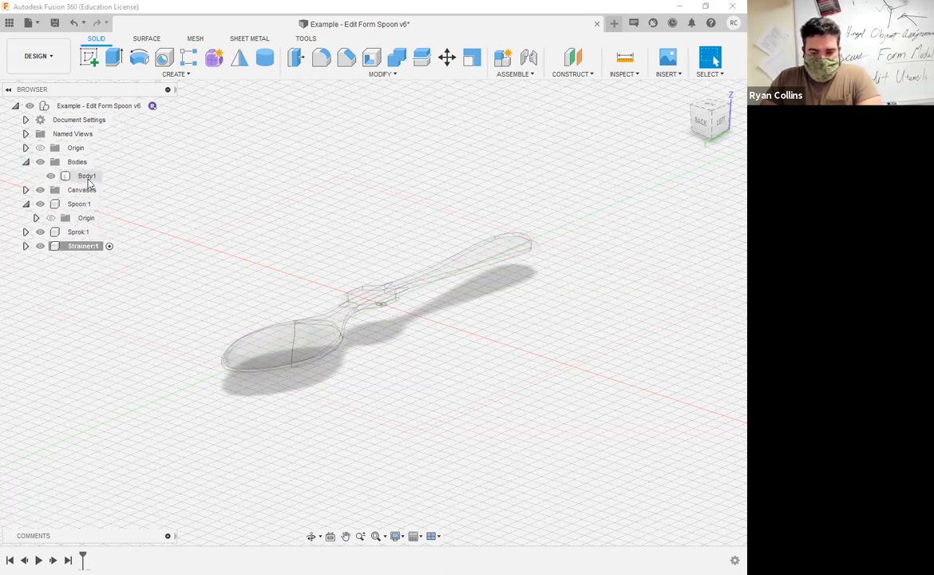
pyautogui.click(87, 176)
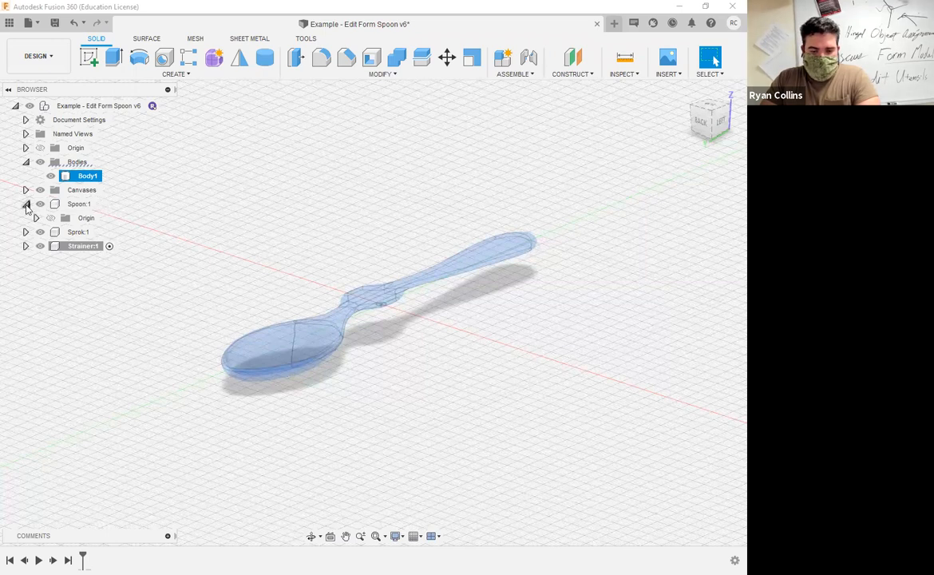
pyautogui.doubleClick(80, 204)
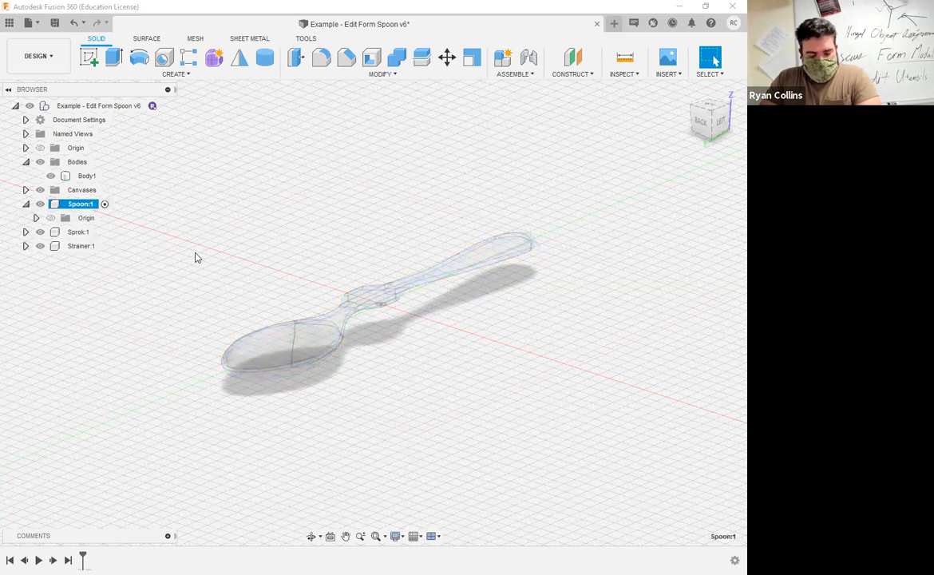
pyautogui.hotkey('ctrl', 'v')
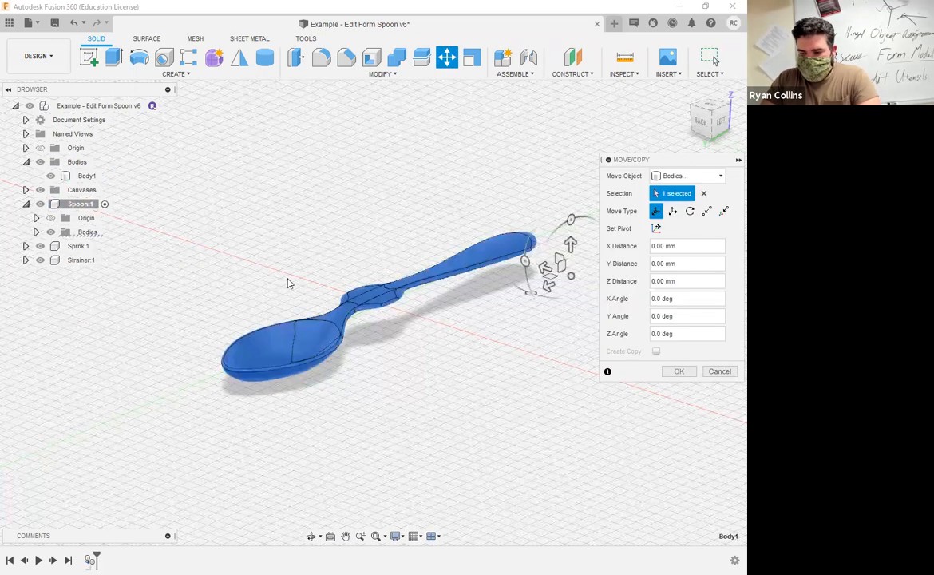
pyautogui.click(679, 371)
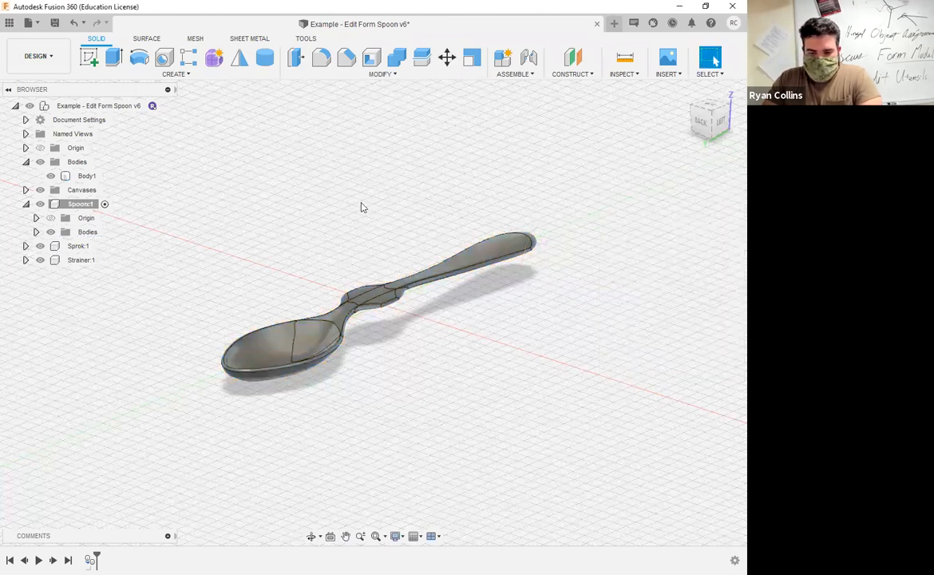
# Hide the Spoon component and paste the copied body in place into the activated Sprok component
pyautogui.click(44, 206)
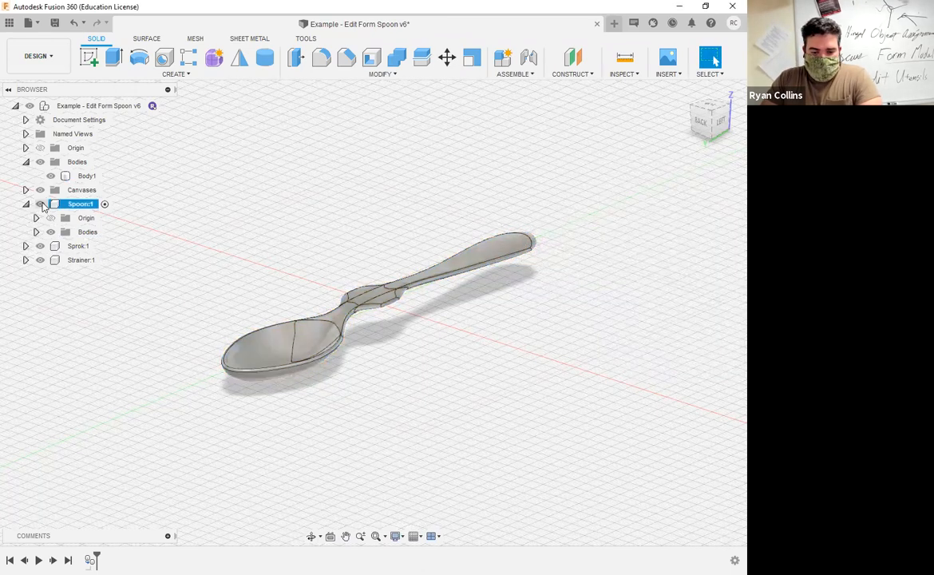
pyautogui.click(42, 204)
pyautogui.click(96, 246)
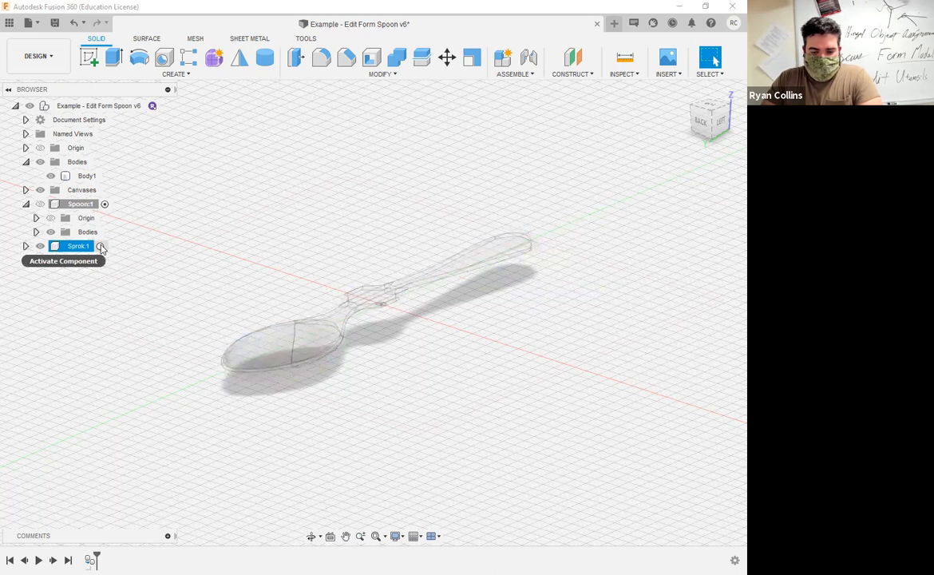
pyautogui.click(101, 247)
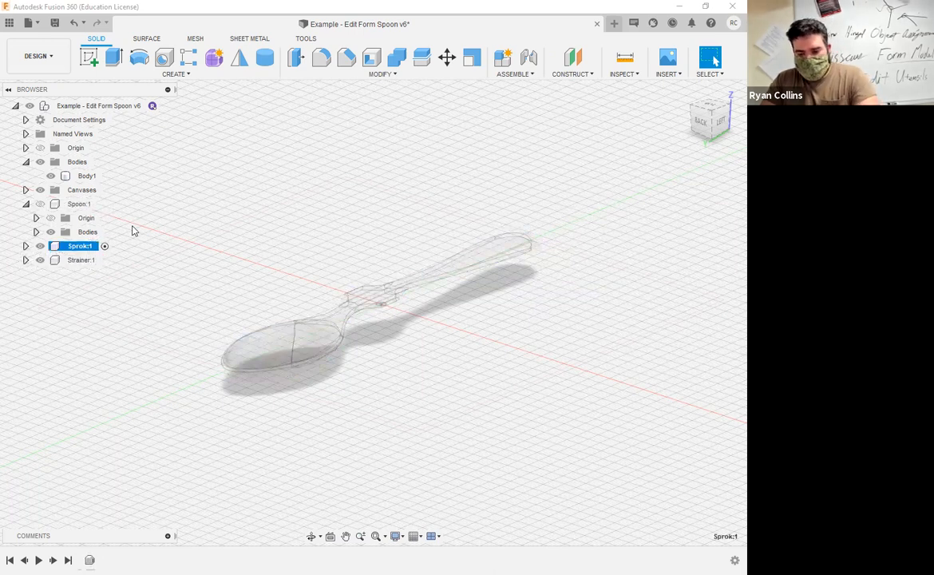
pyautogui.hotkey('ctrl', 'v')
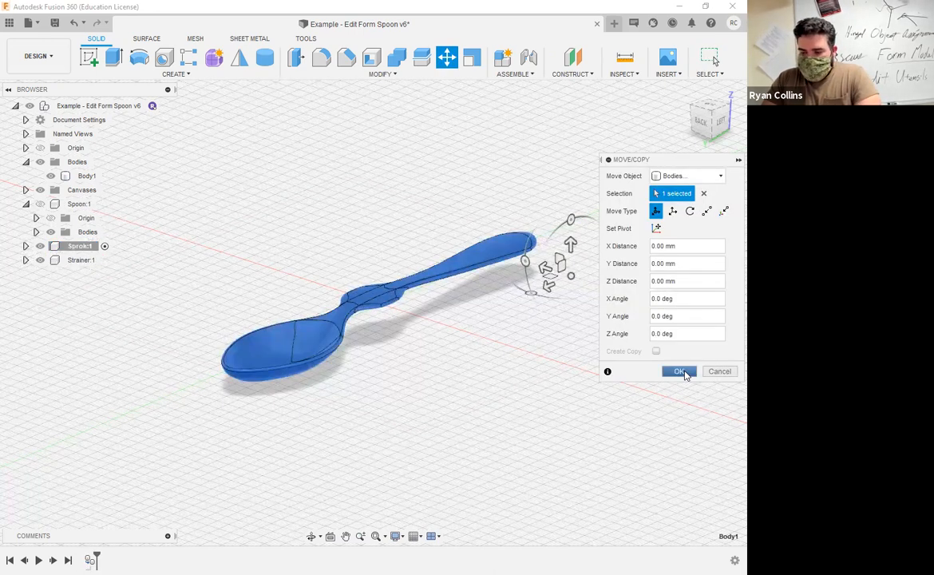
pyautogui.click(680, 372)
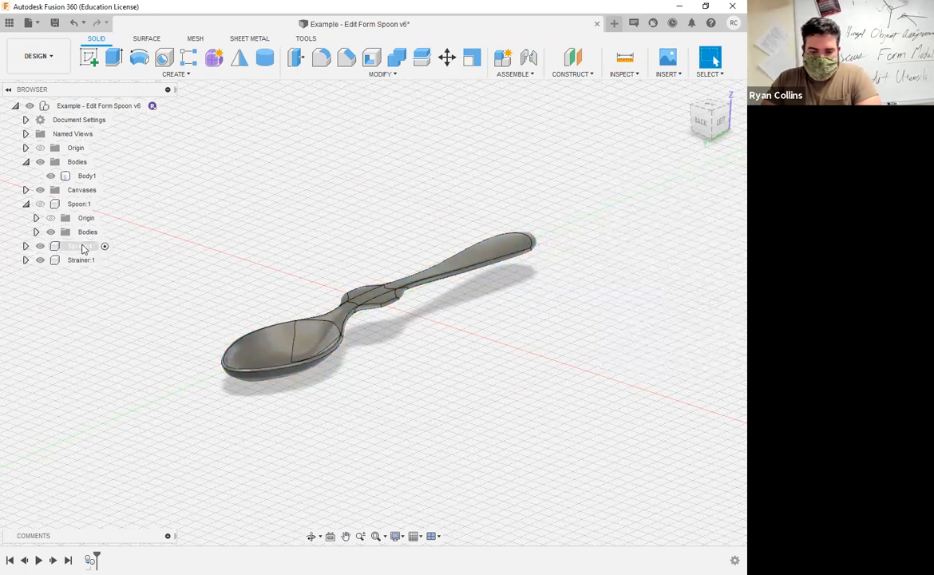
# Hide the Sprok component and paste the copied body in place into the activated Strainer component
pyautogui.click(66, 251)
pyautogui.click(41, 246)
pyautogui.click(37, 260)
pyautogui.click(108, 260)
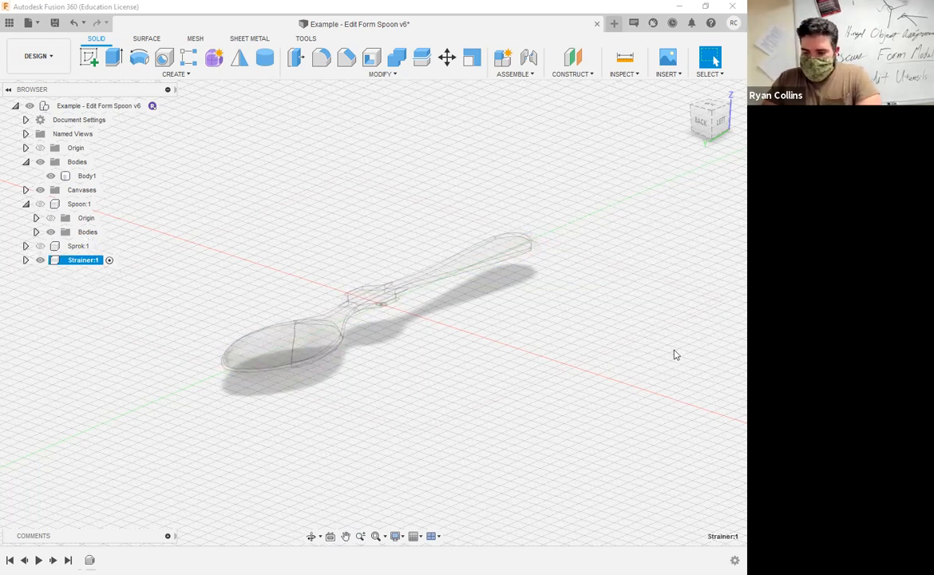
pyautogui.press('m')
pyautogui.press('Escape')
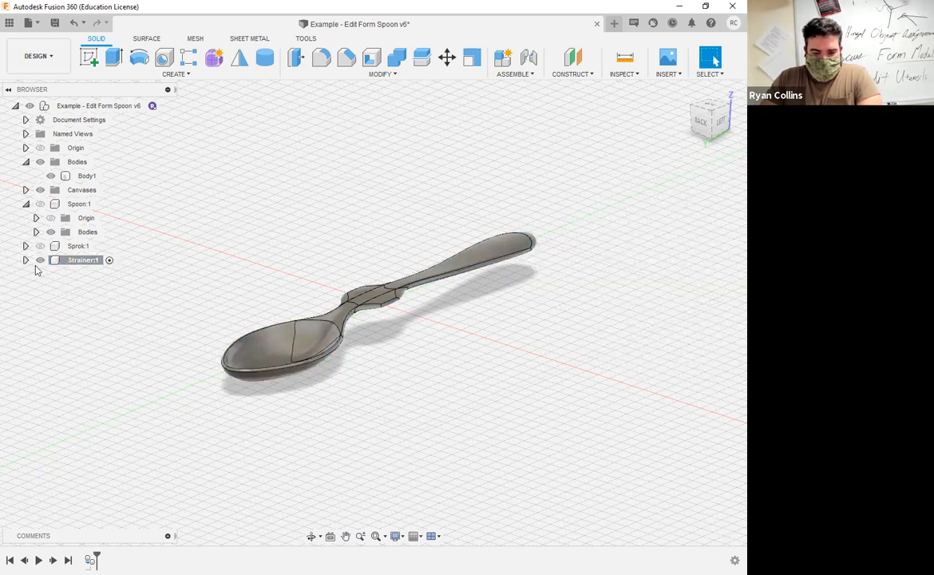
# On the horizontal origin plane, sketch a 2 mm diameter circle on the bowl's centreline at the tip of the V-shaped edge
pyautogui.click(709, 110)
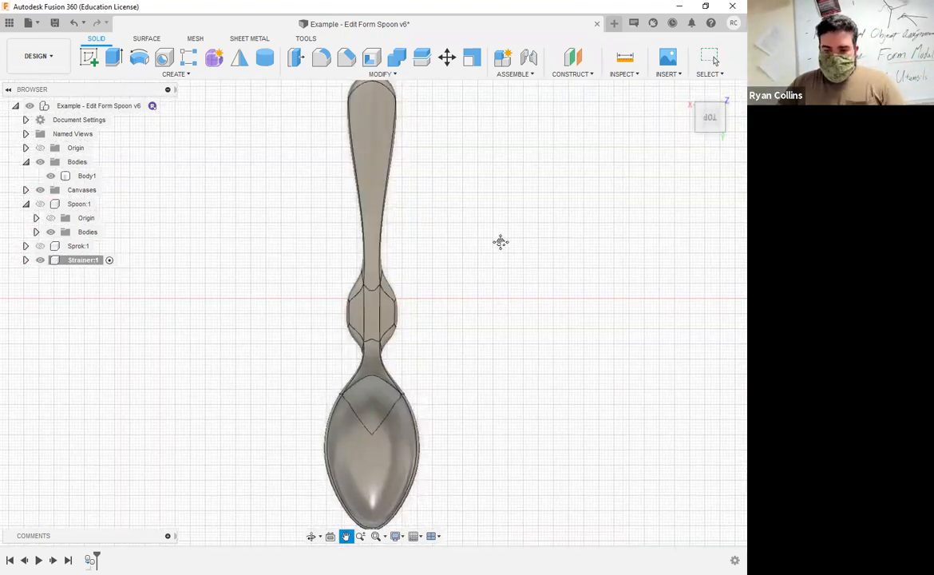
pyautogui.click(88, 57)
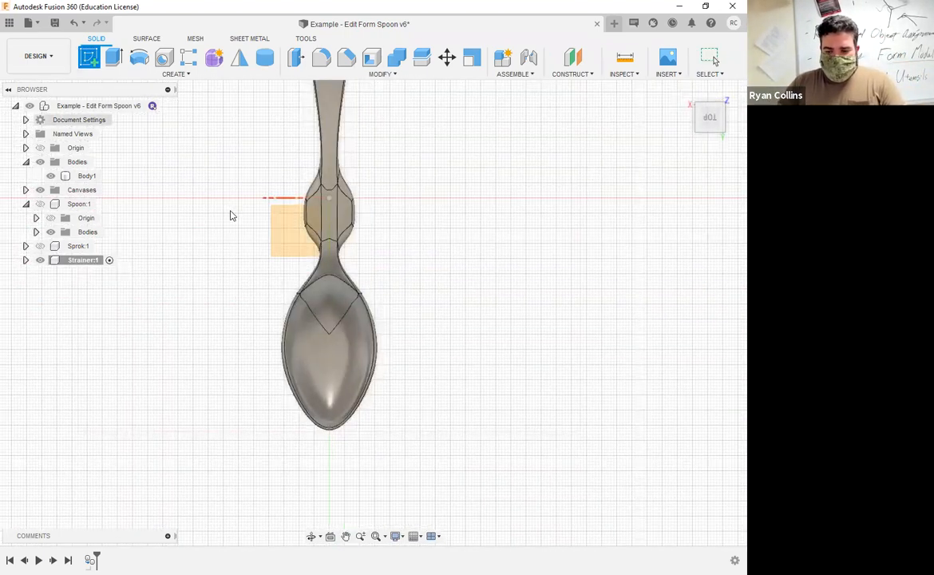
pyautogui.click(277, 229)
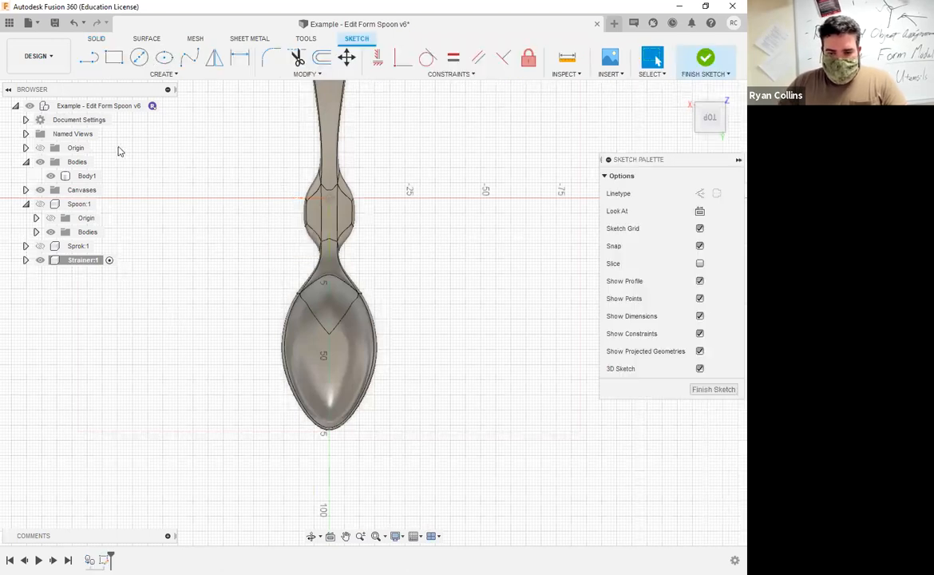
pyautogui.click(140, 58)
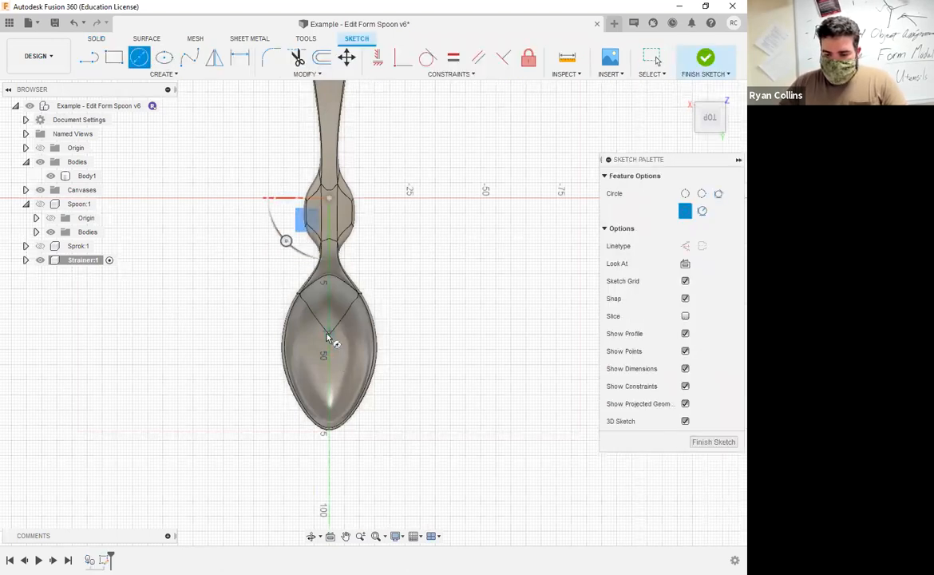
pyautogui.scroll(5, 327, 338)
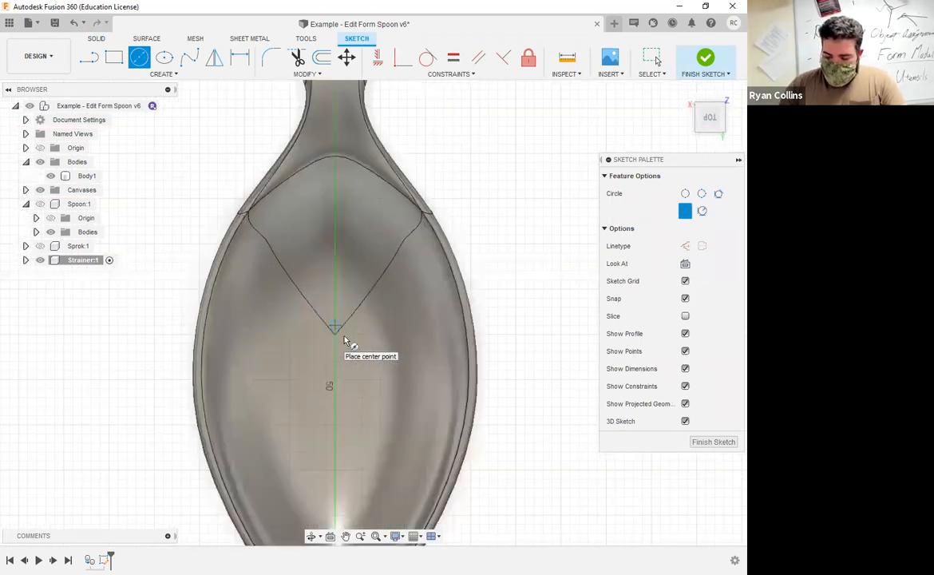
pyautogui.click(345, 340)
pyautogui.write('2')
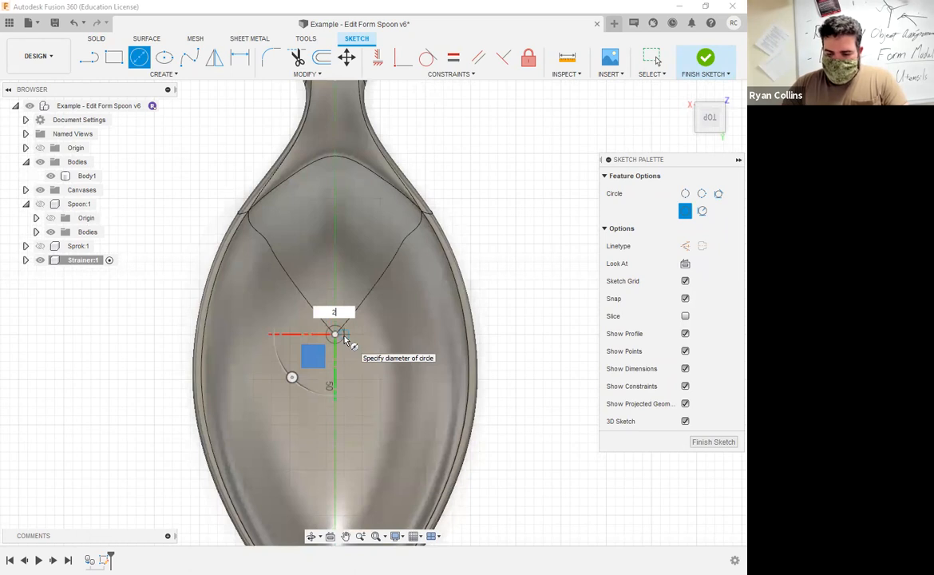
pyautogui.press('Return')
pyautogui.press('Escape')
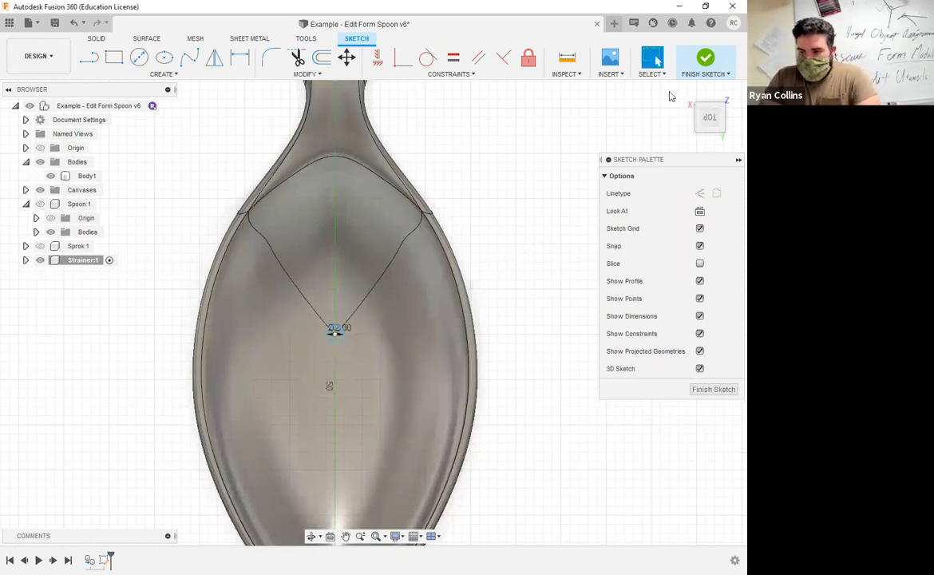
pyautogui.click(164, 58)
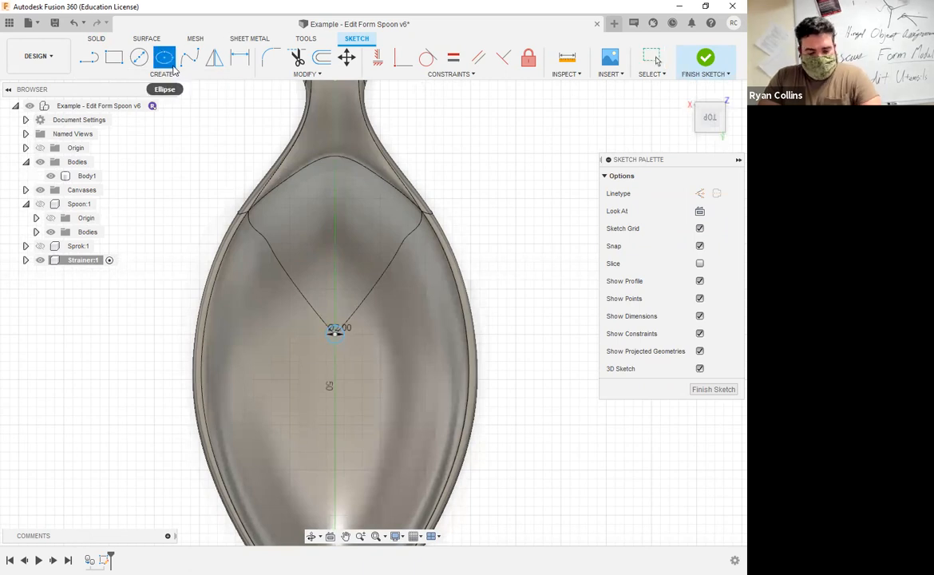
pyautogui.press('Escape')
pyautogui.click(163, 74)
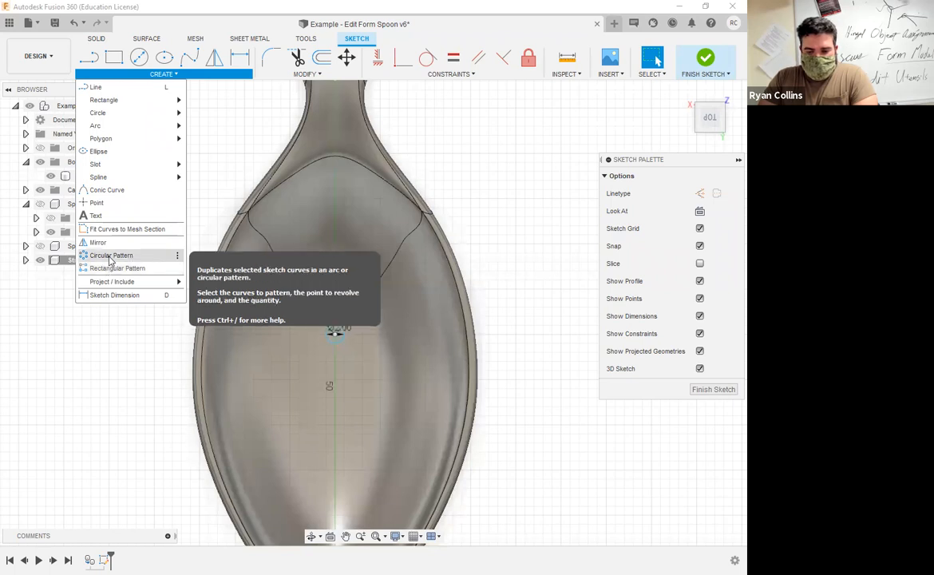
pyautogui.click(333, 345)
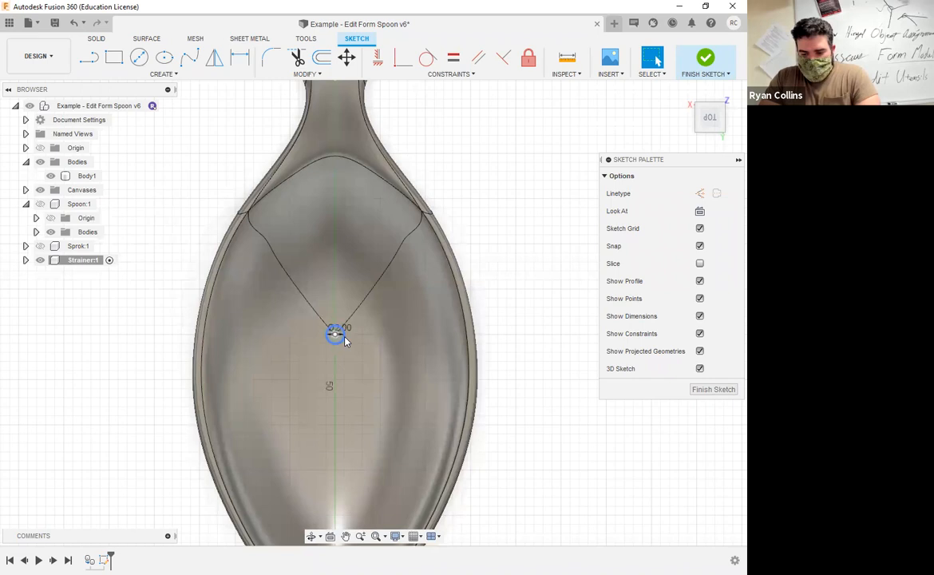
# Create a copy of the 2 mm circle offset 4 mm in X from the bowl's centreline
pyautogui.click(342, 338)
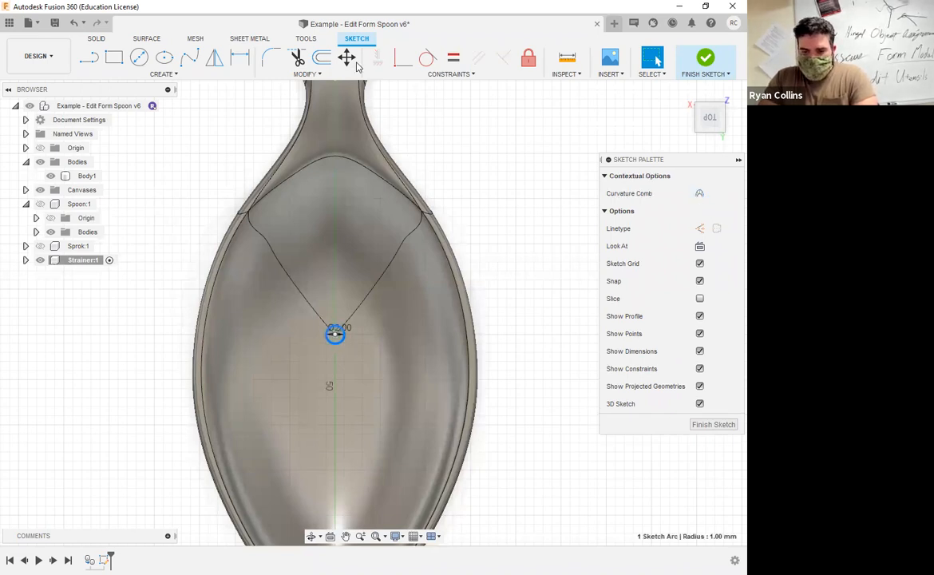
pyautogui.press('m')
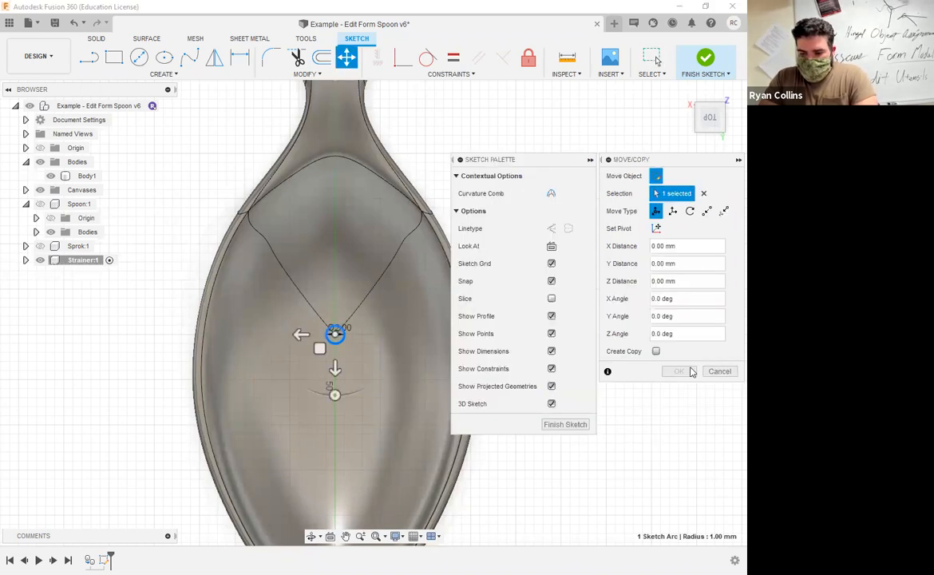
pyautogui.click(655, 351)
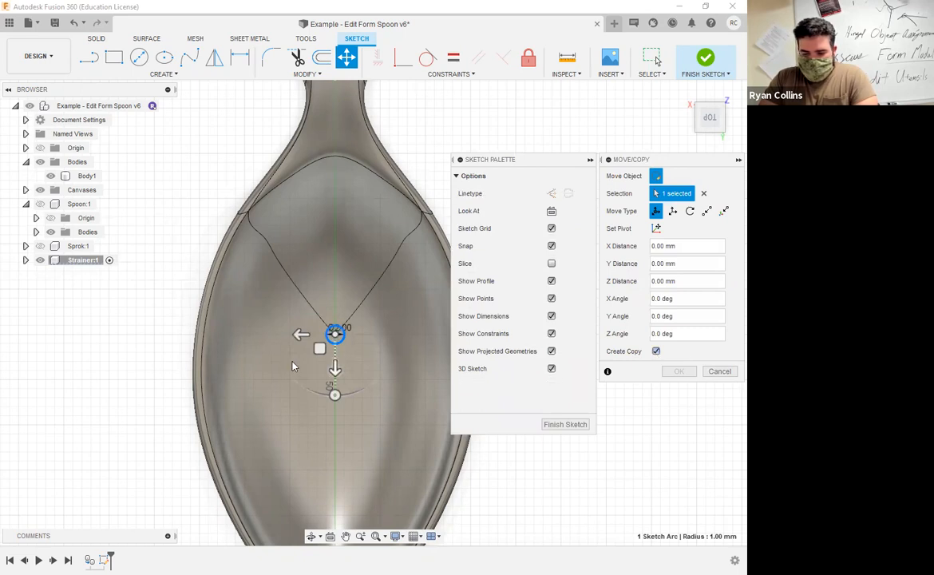
pyautogui.moveTo(303, 333); pyautogui.dragTo(265, 333)
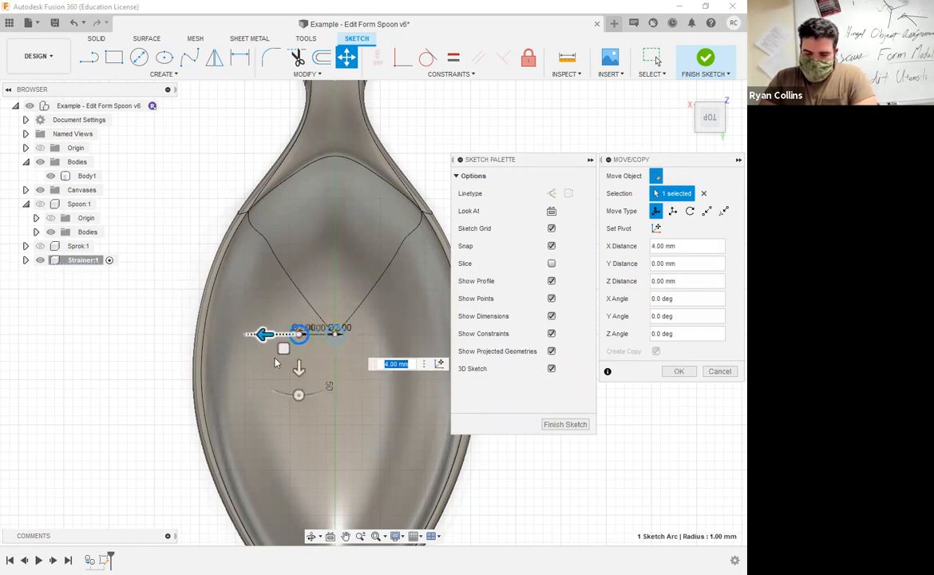
pyautogui.click(679, 371)
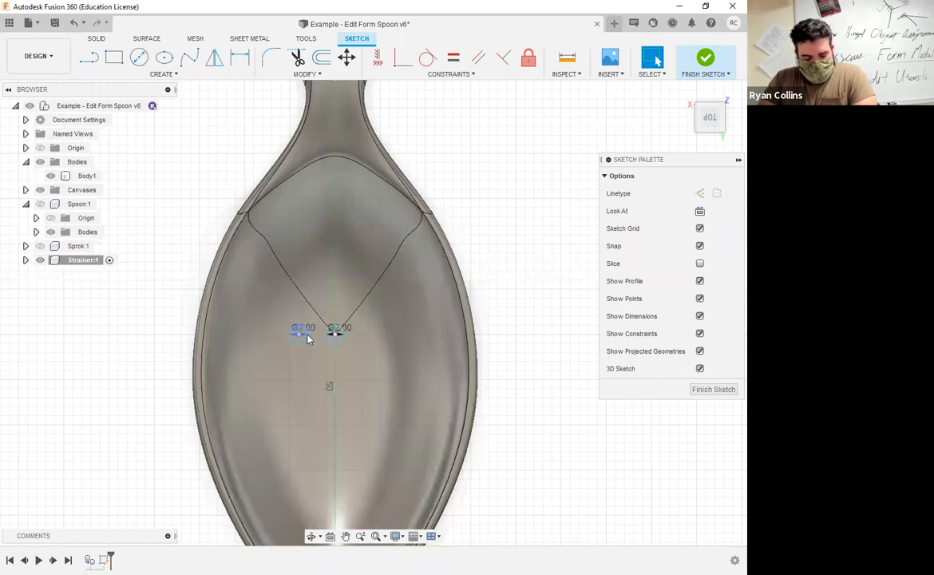
# Copy the offset circle another 4 mm outward in X to make a row of three circles
pyautogui.click(308, 338)
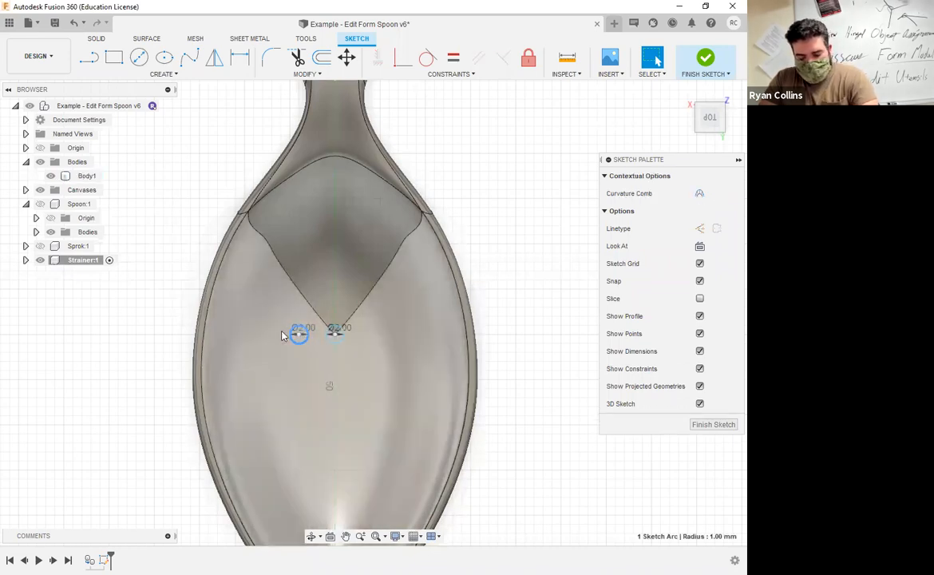
pyautogui.press('m')
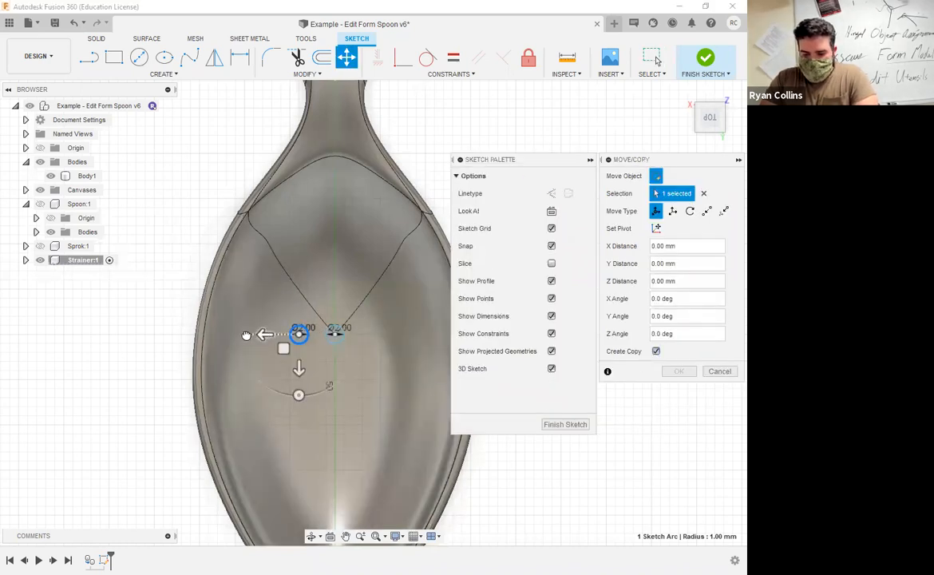
pyautogui.moveTo(236, 334); pyautogui.dragTo(200, 334)
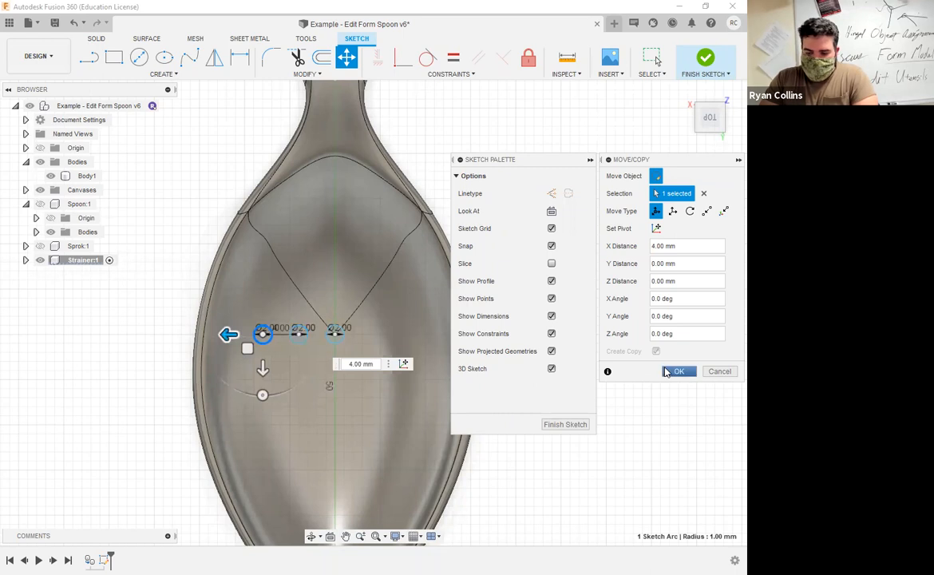
pyautogui.press('Return')
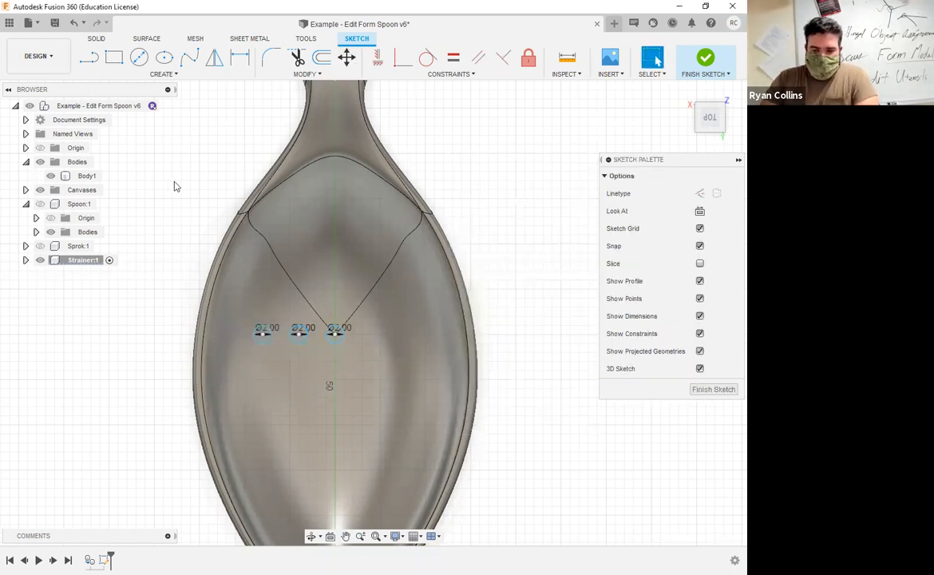
# Circular-pattern the two outer circles fully around the centre circle with a quantity of 9, and finish the sketch
pyautogui.click(171, 74)
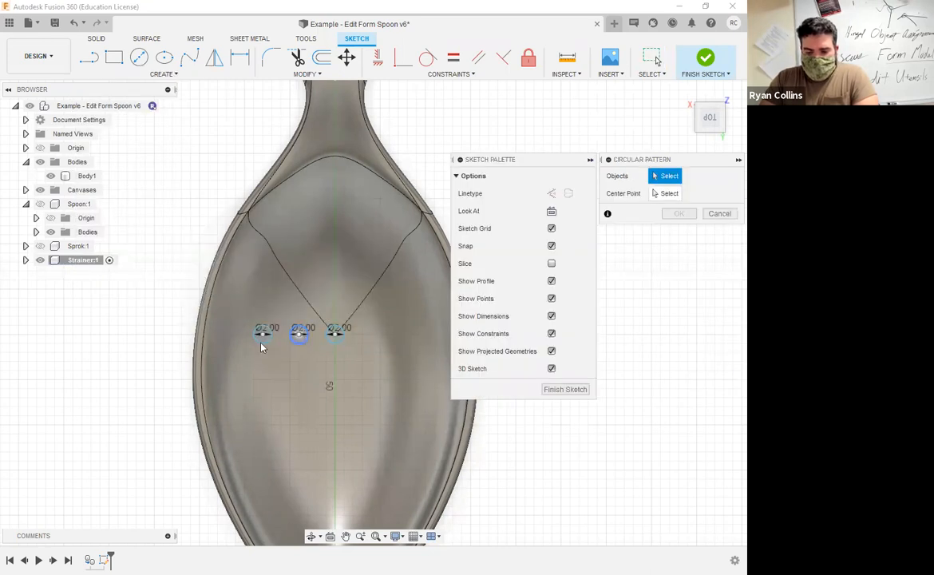
pyautogui.click(669, 195)
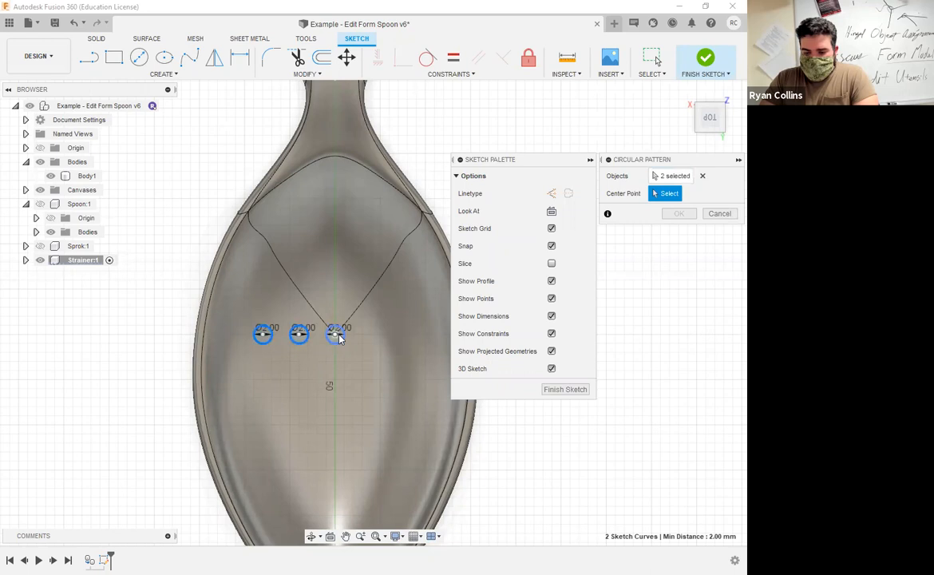
pyautogui.click(336, 335)
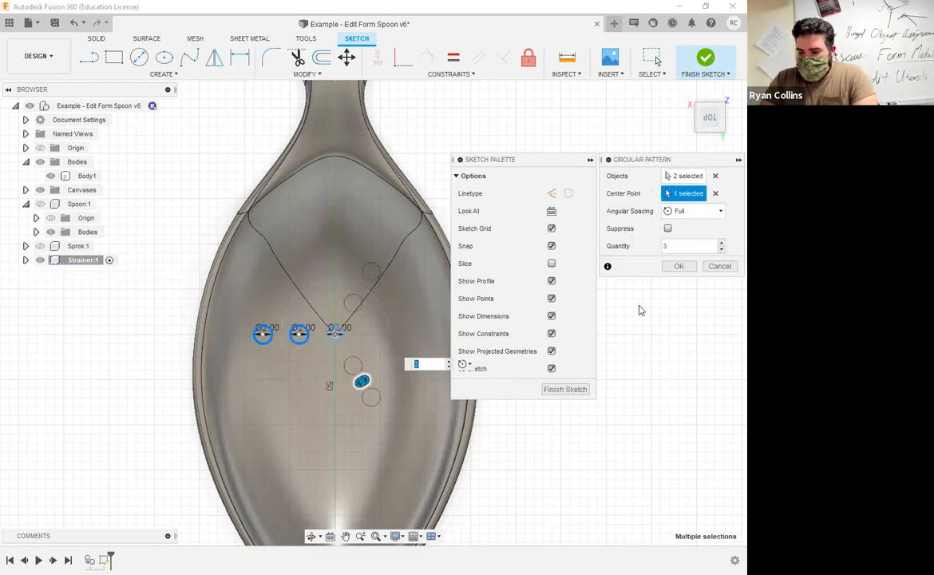
pyautogui.doubleClick(690, 246)
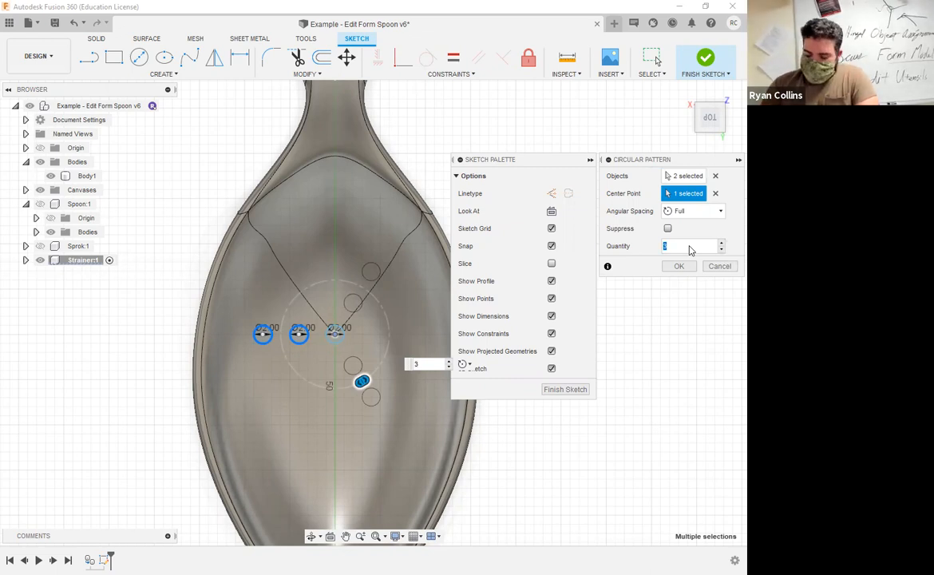
pyautogui.write('8')
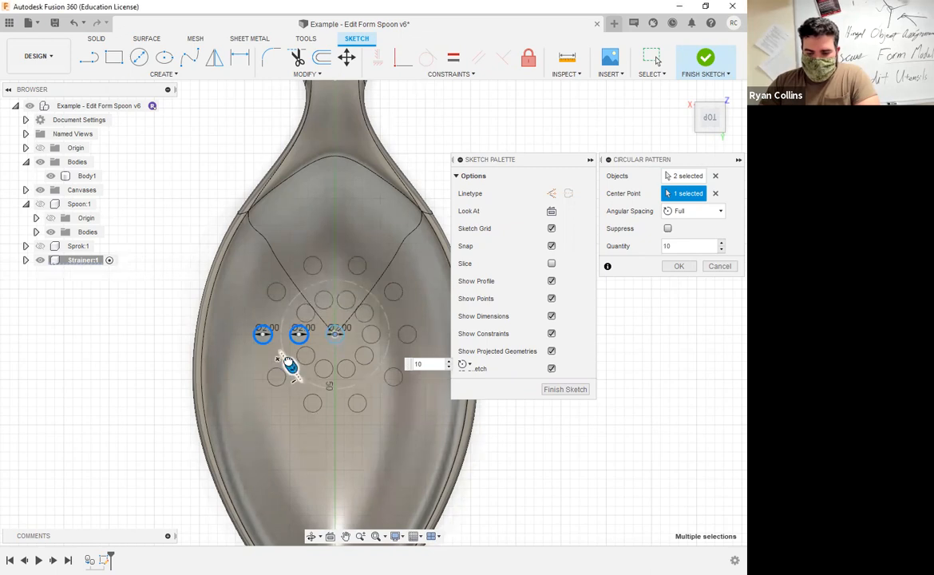
pyautogui.press('Down')
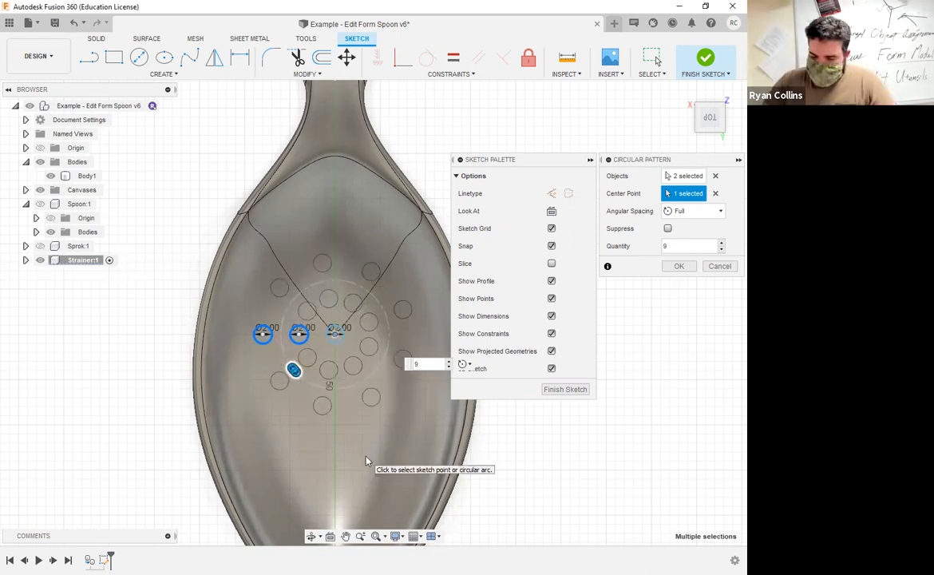
pyautogui.click(679, 266)
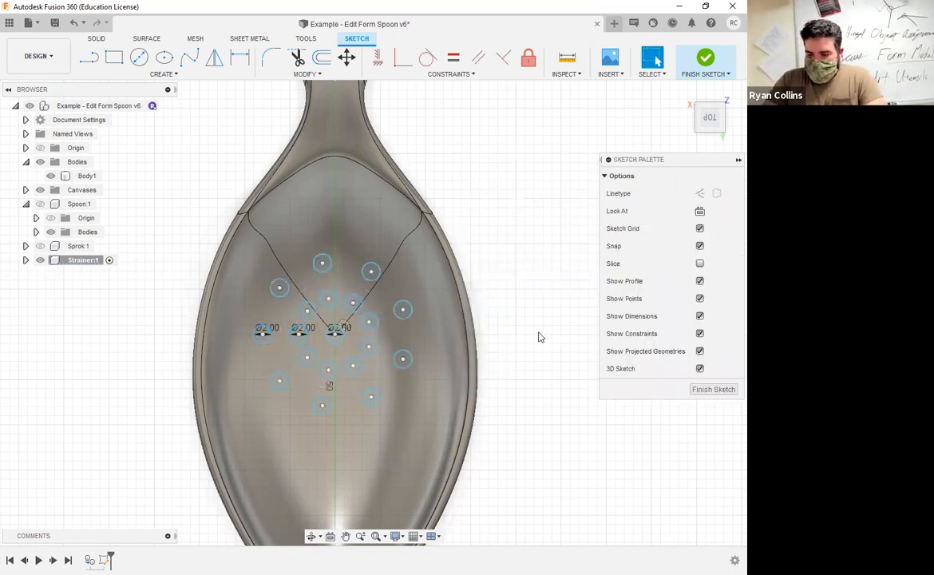
pyautogui.click(714, 390)
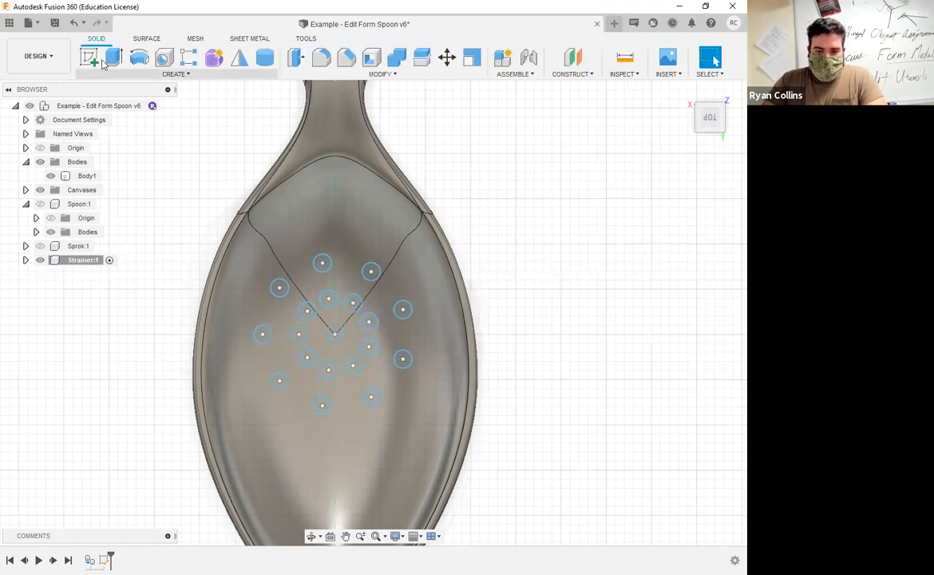
# Extrude all the patterned circles, including the centre one, by -13 mm as a cut through the spoon bowl
pyautogui.click(110, 62)
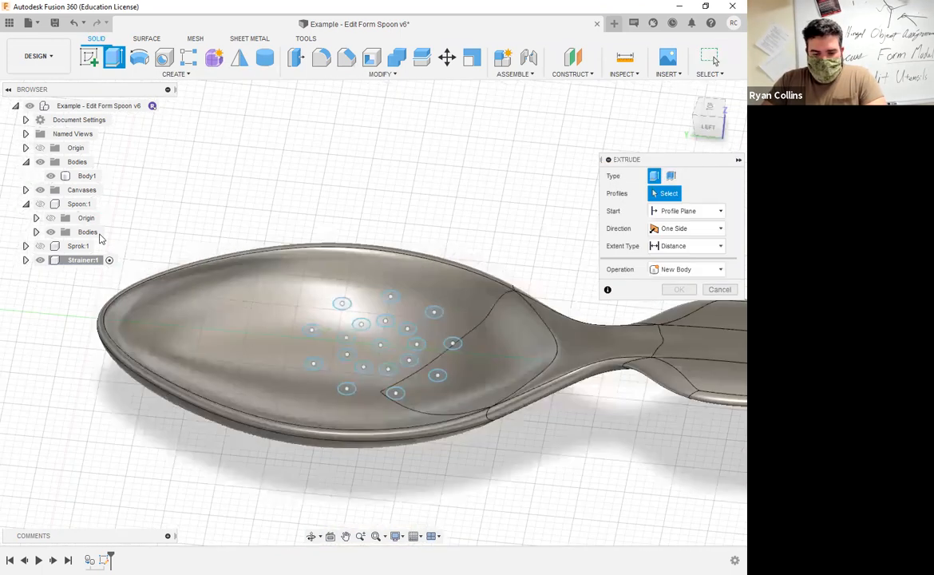
pyautogui.click(25, 262)
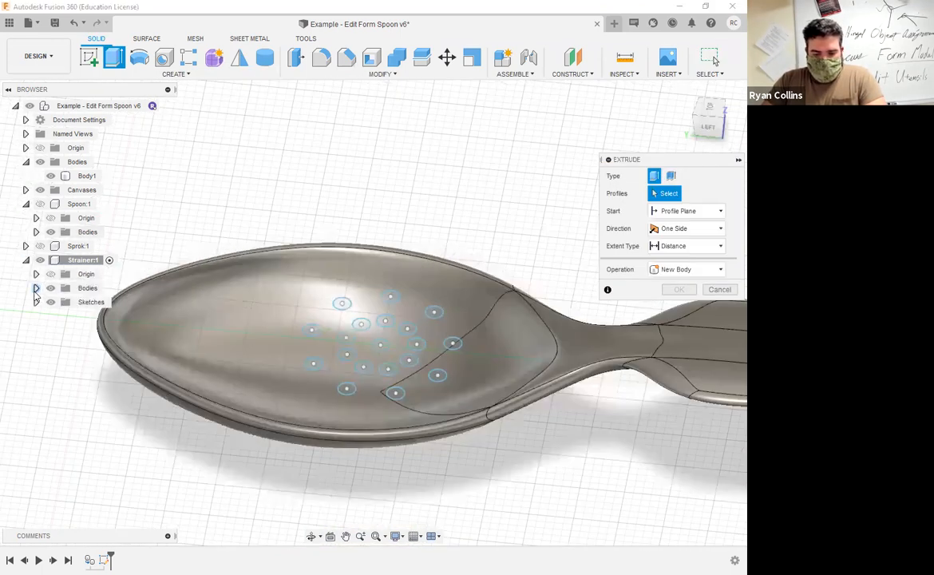
pyautogui.click(36, 302)
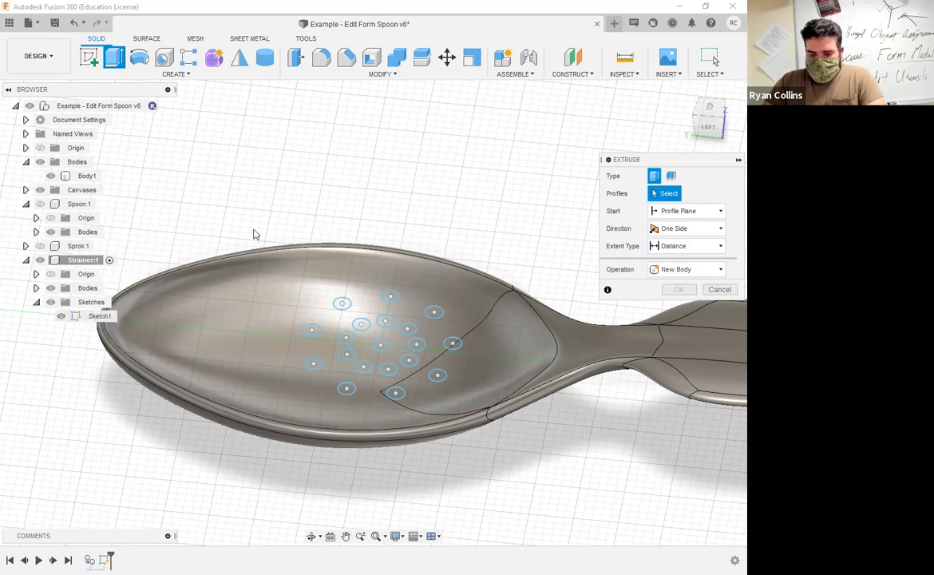
pyautogui.moveTo(250, 232); pyautogui.dragTo(503, 473)
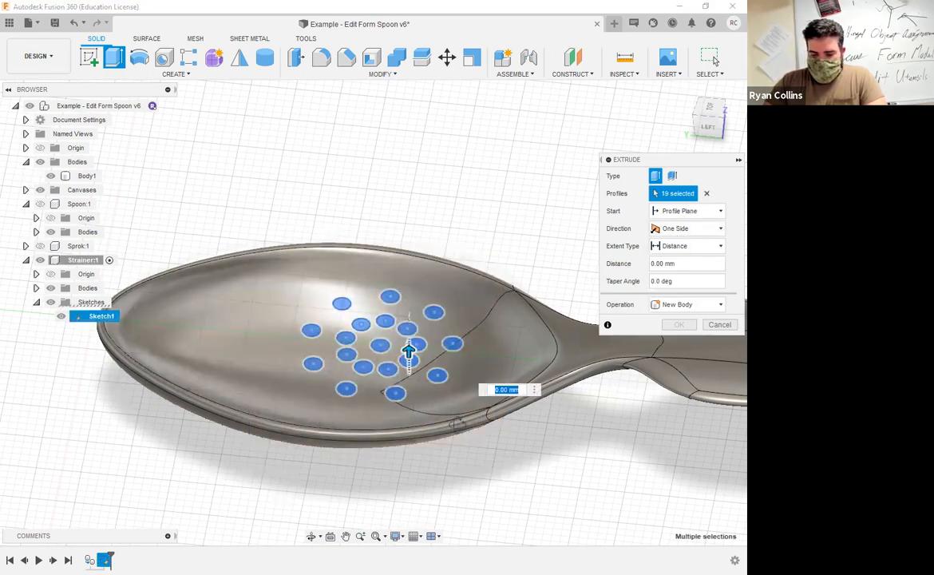
pyautogui.keyDown('shift'); pyautogui.moveTo(407, 356); pyautogui.dragTo(463, 400, button='middle'); pyautogui.keyUp('shift')
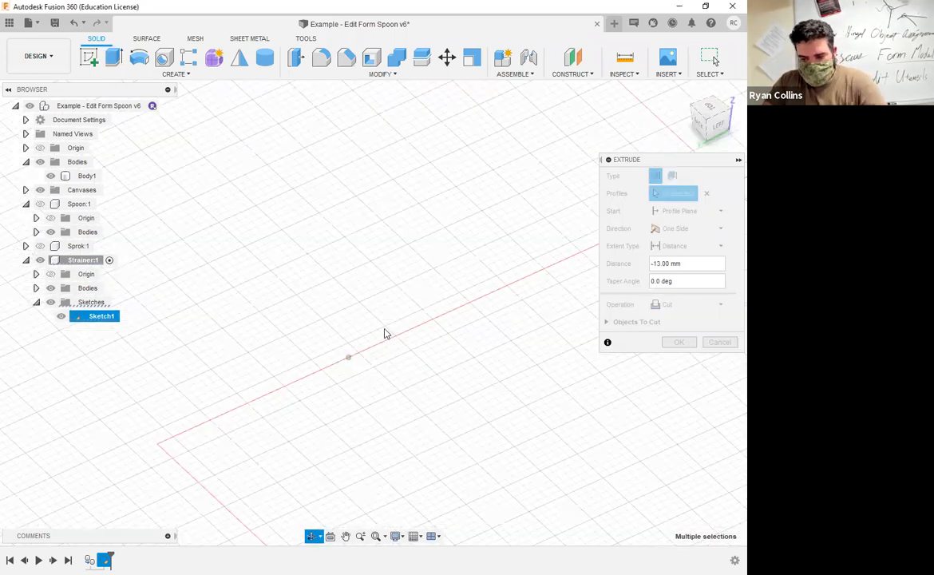
pyautogui.keyDown('shift'); pyautogui.moveTo(293, 328); pyautogui.dragTo(320, 357, button='middle'); pyautogui.keyUp('shift')
pyautogui.scroll(6, 320, 362)
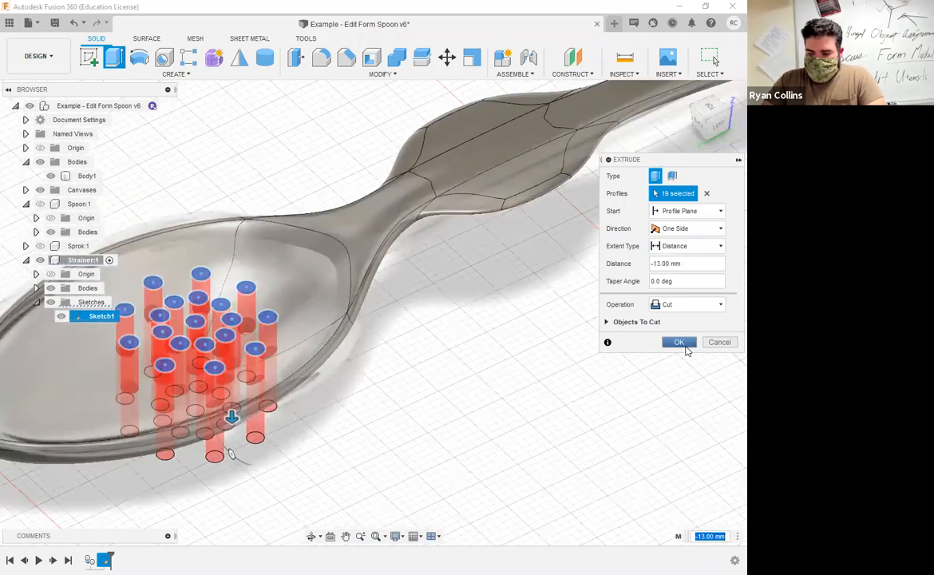
pyautogui.click(678, 342)
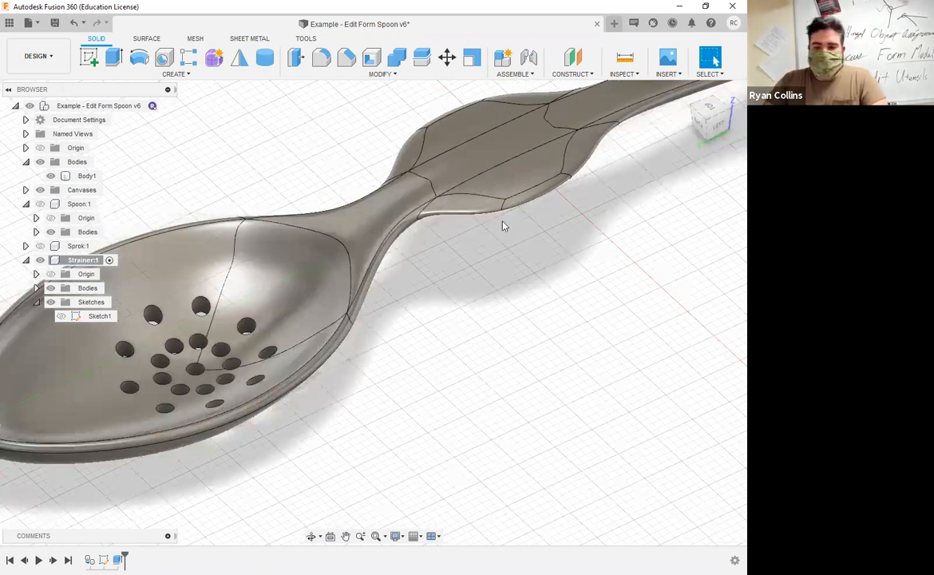
# Fillet the edges of all the strainer holes in the bowl with a constant 0.2 mm radius
pyautogui.click(323, 59)
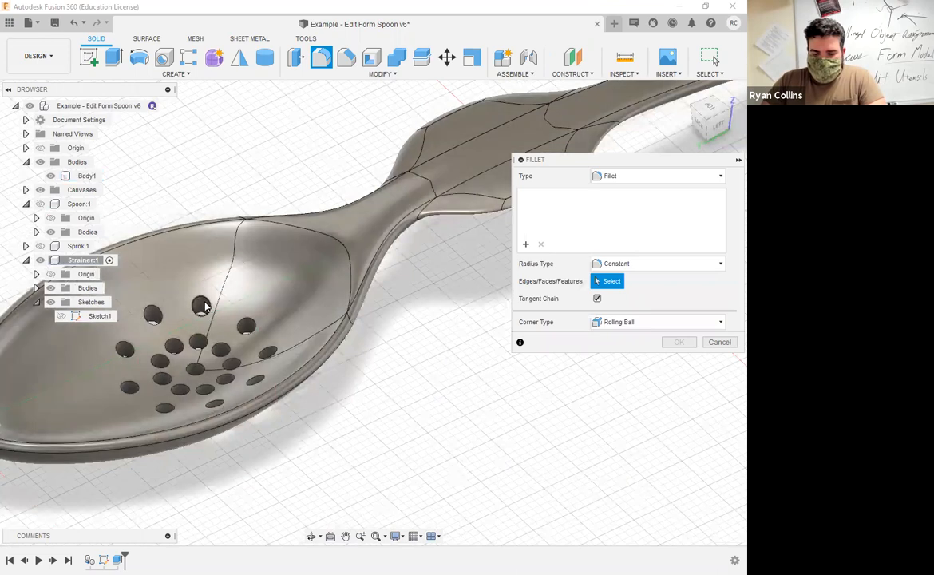
pyautogui.click(152, 312)
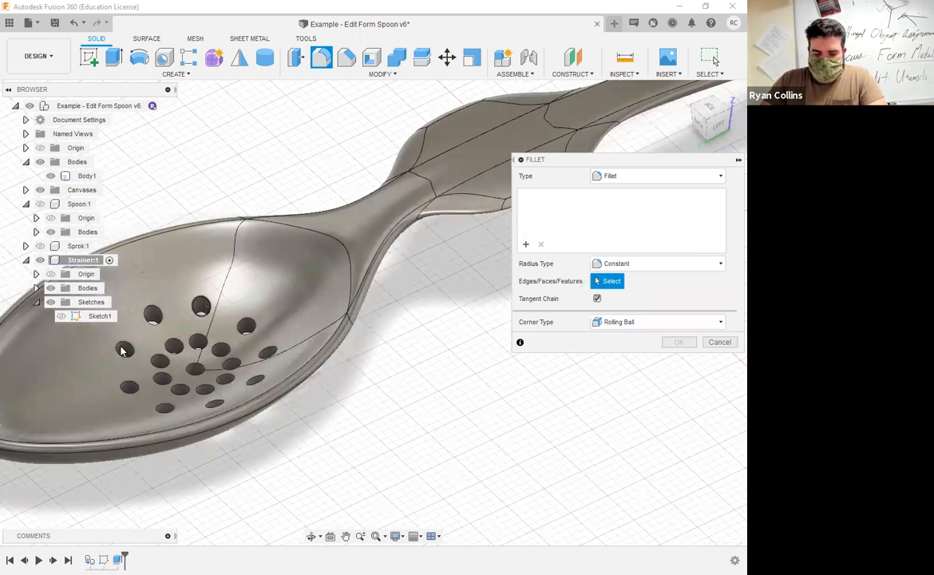
pyautogui.click(164, 408)
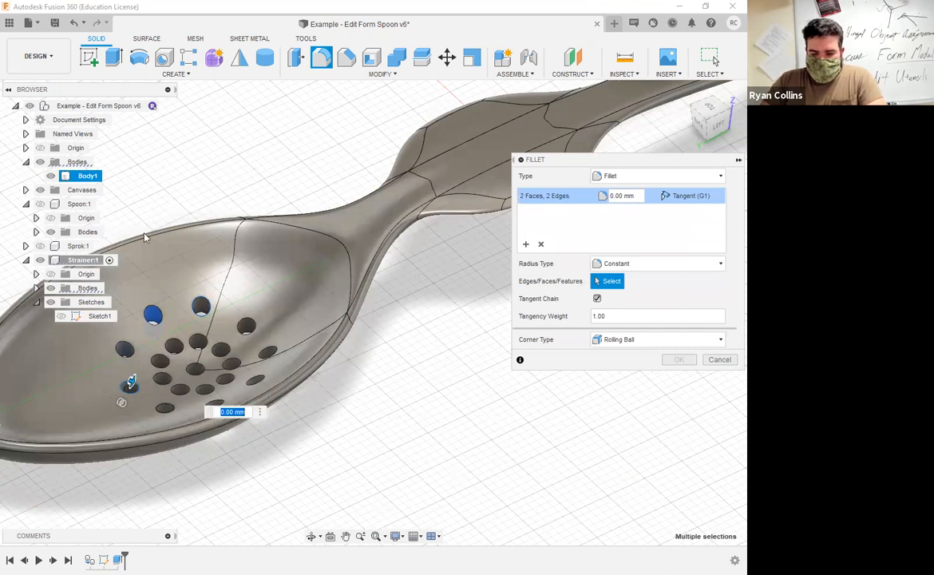
pyautogui.moveTo(144, 237); pyautogui.dragTo(230, 230, button='middle')
pyautogui.moveTo(173, 281); pyautogui.dragTo(379, 448)
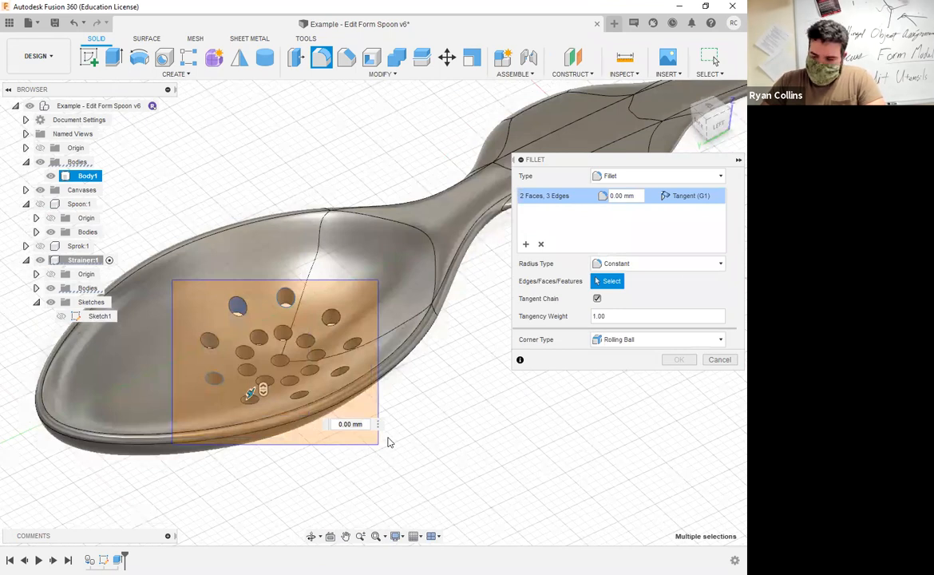
pyautogui.write('1')
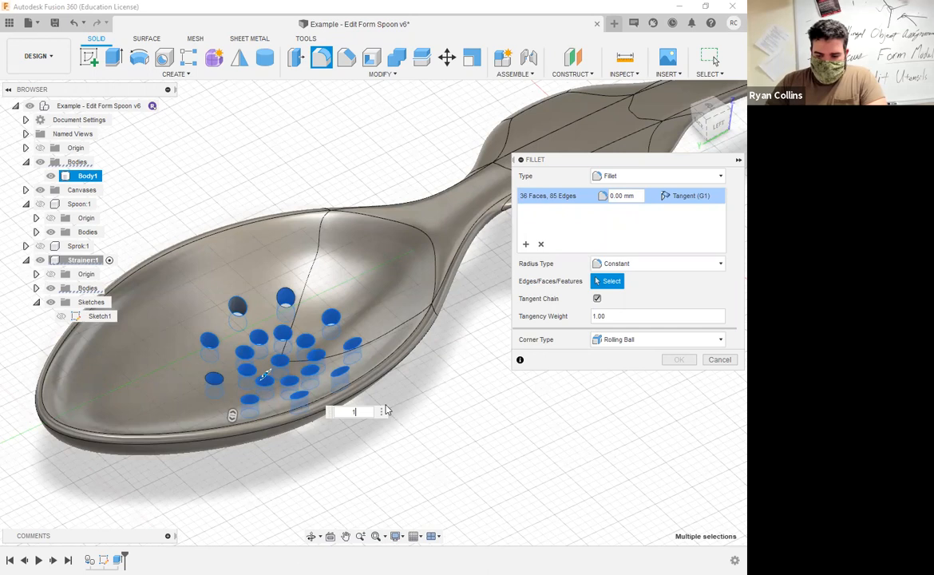
pyautogui.press('Return')
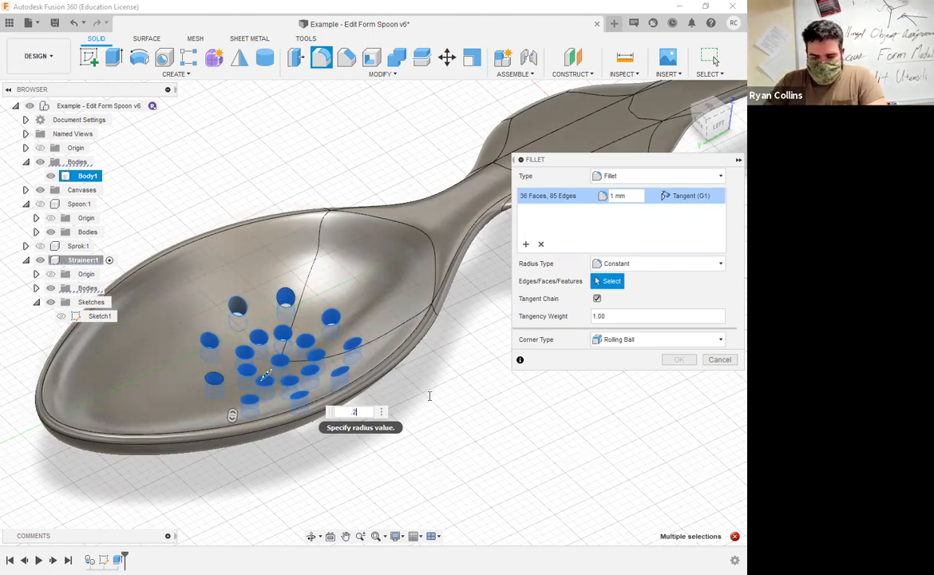
pyautogui.press('Return')
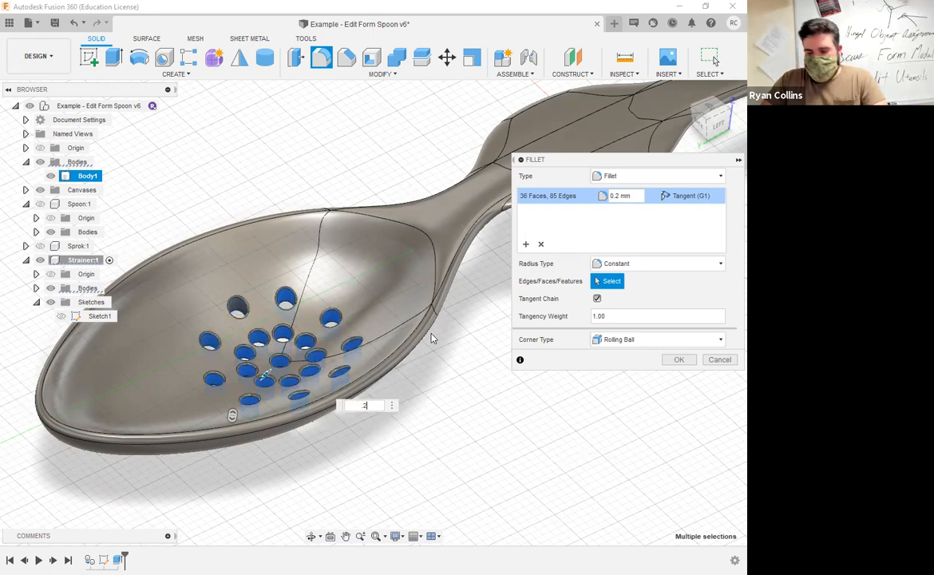
pyautogui.click(677, 360)
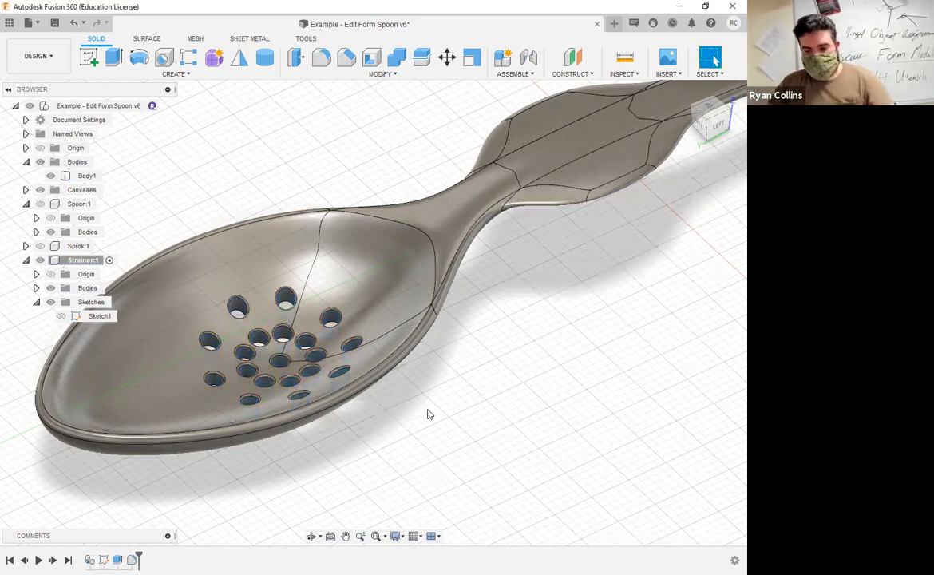
# Save the design with the version description "Strainer"
pyautogui.hotkey('ctrl', 's')
pyautogui.press('BackSpace')
pyautogui.press('BackSpace')
pyautogui.press('BackSpace')
pyautogui.press('BackSpace')
pyautogui.press('BackSpace')
pyautogui.press('BackSpace')
pyautogui.press('BackSpace')
pyautogui.press('BackSpace')
pyautogui.press('BackSpace')
pyautogui.press('BackSpace')
pyautogui.press('BackSpace')
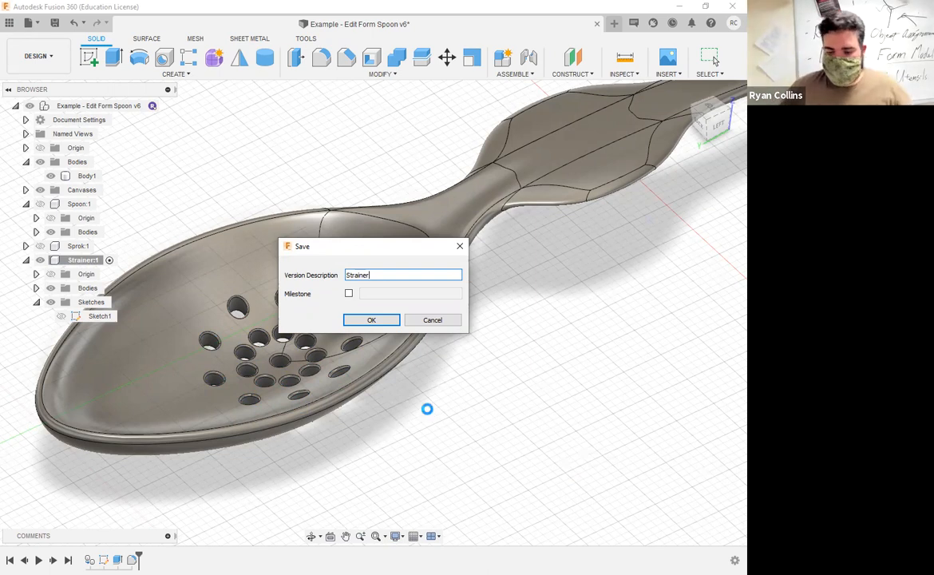
pyautogui.press('Return')
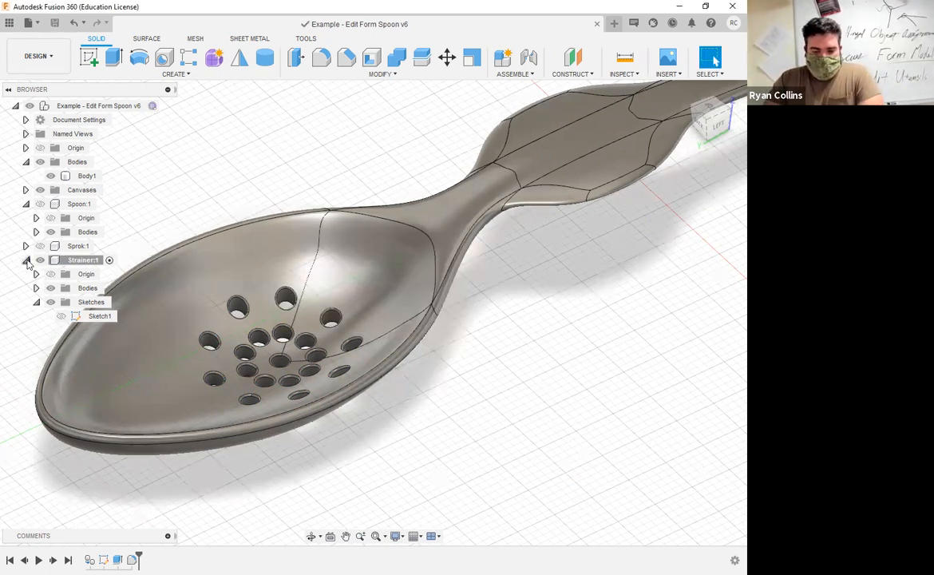
# Collapse the Strainer component, make Sprok the active component and hide Strainer
pyautogui.click(25, 261)
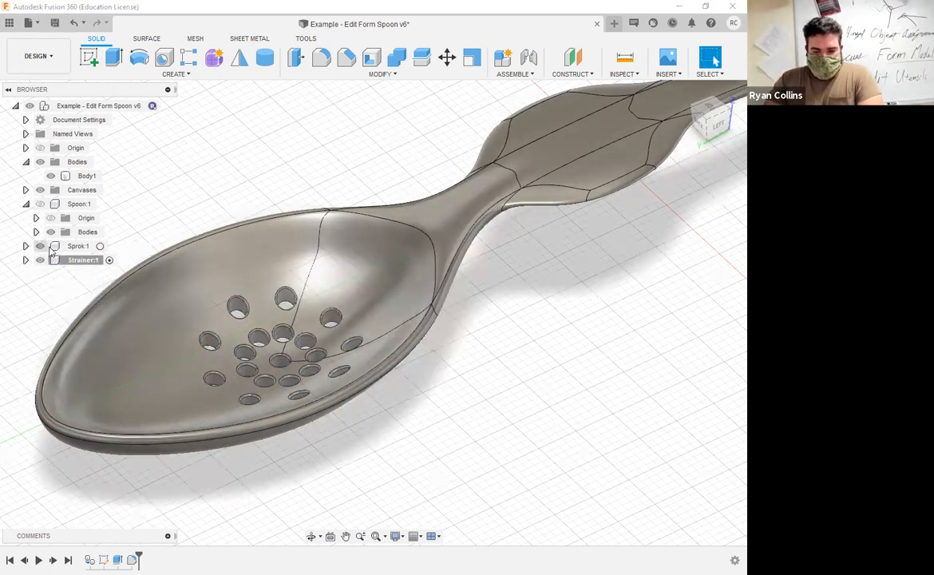
pyautogui.click(99, 246)
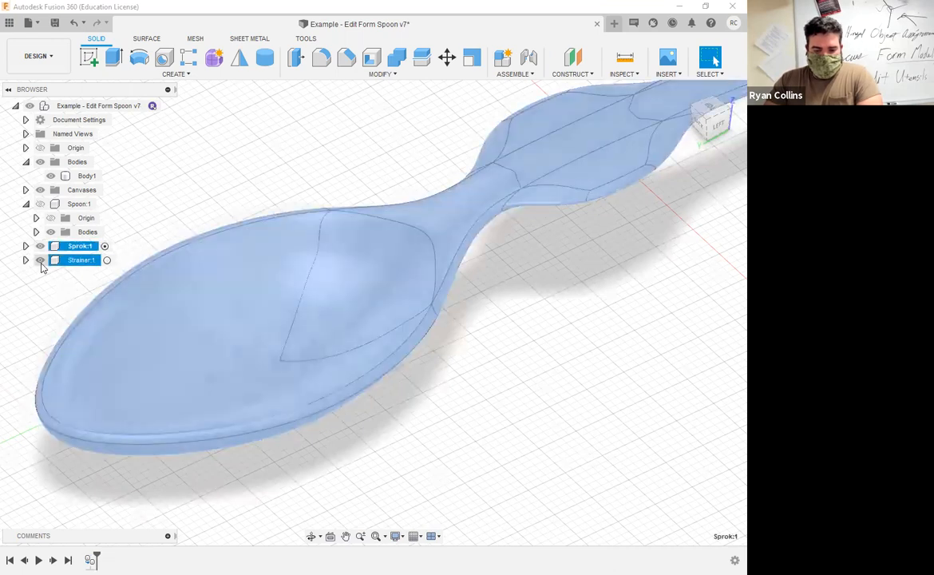
pyautogui.click(570, 364)
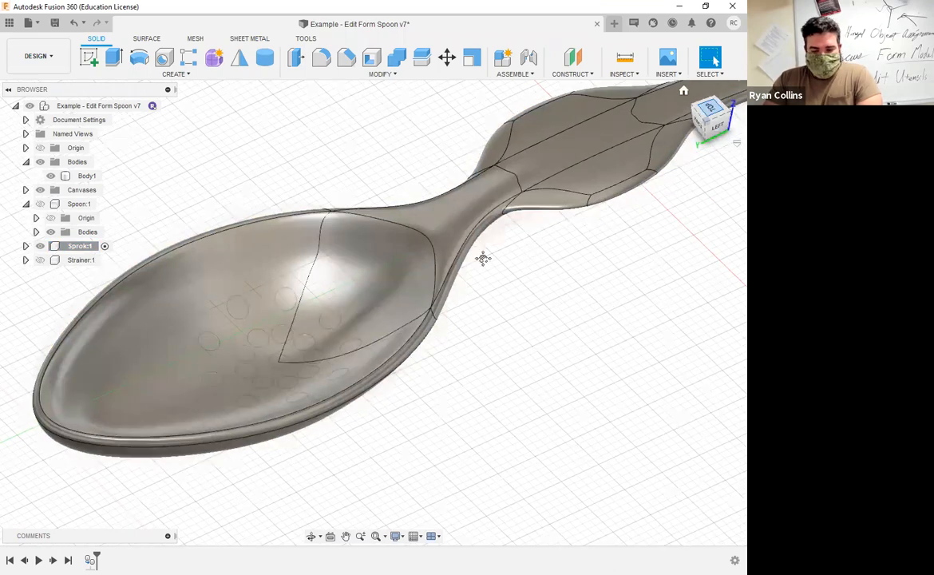
pyautogui.moveTo(253, 339); pyautogui.dragTo(483, 258, button='middle')
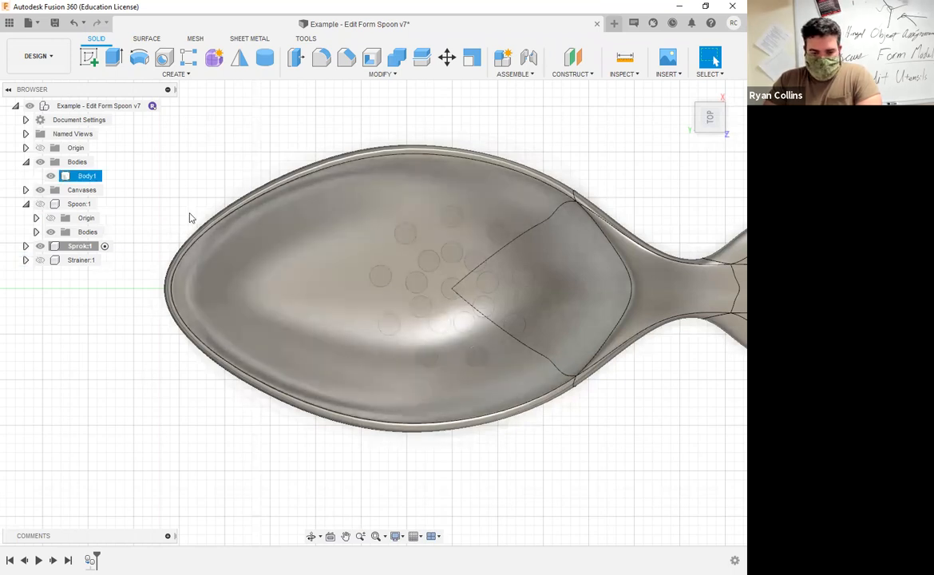
# Expand the Strainer component while leaving it hidden, and turn on component color cycling
pyautogui.click(26, 260)
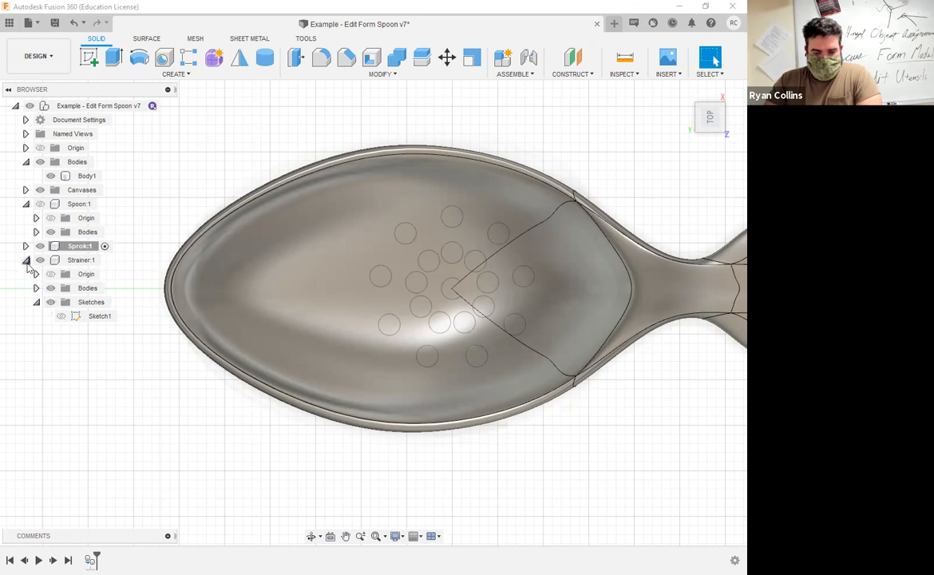
pyautogui.click(40, 259)
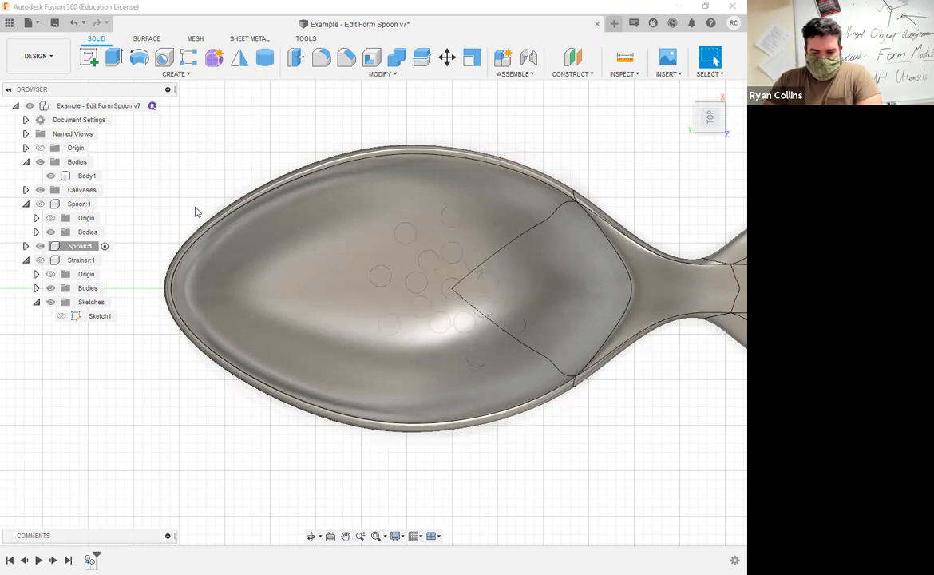
pyautogui.keyDown('shift'); pyautogui.moveTo(169, 210); pyautogui.dragTo(170, 195, button='middle'); pyautogui.keyUp('shift')
pyautogui.hotkey('shift', 'n')
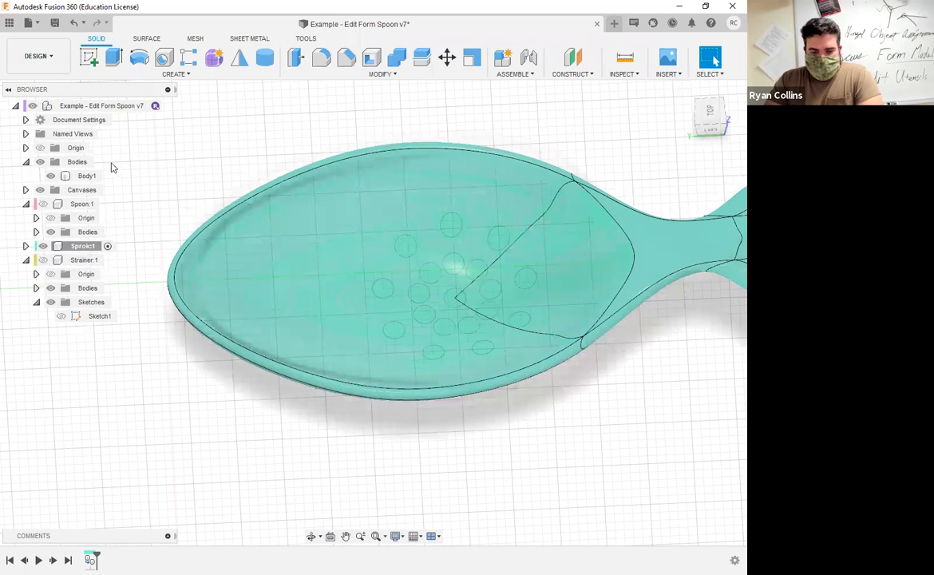
# Start a sketch on the top plane and draw a 45 by 4 mm center rectangle centred at the bowl's tip, with its length along the spoon
pyautogui.click(710, 111)
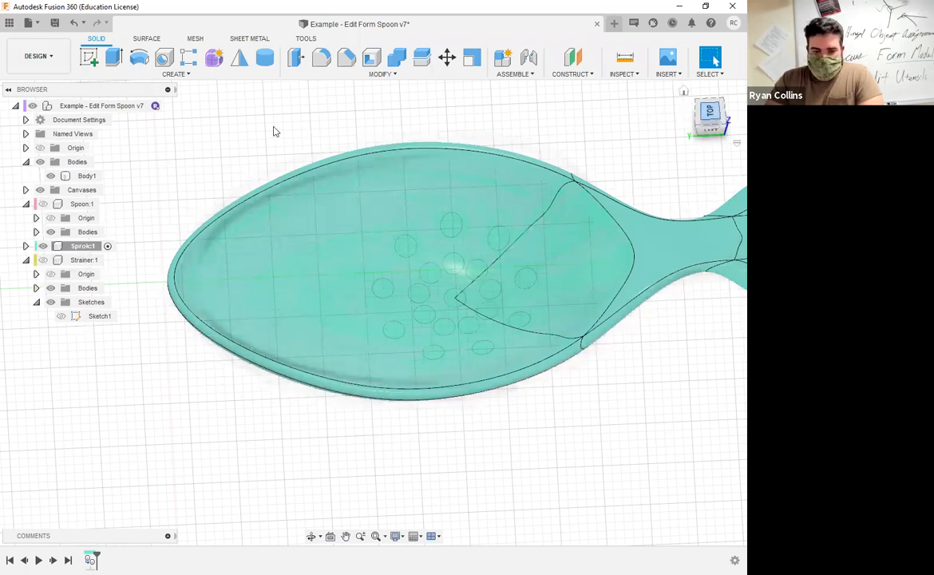
pyautogui.click(89, 56)
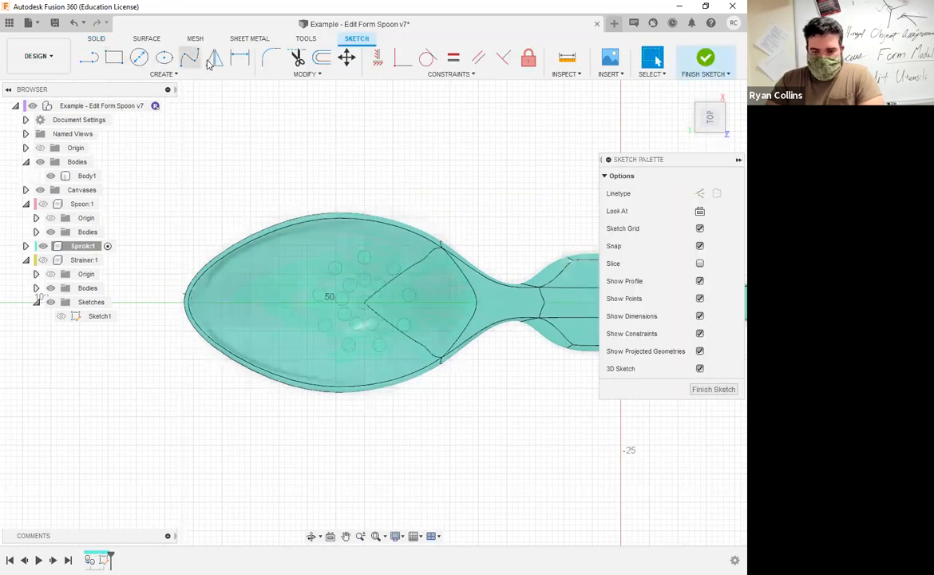
pyautogui.click(163, 74)
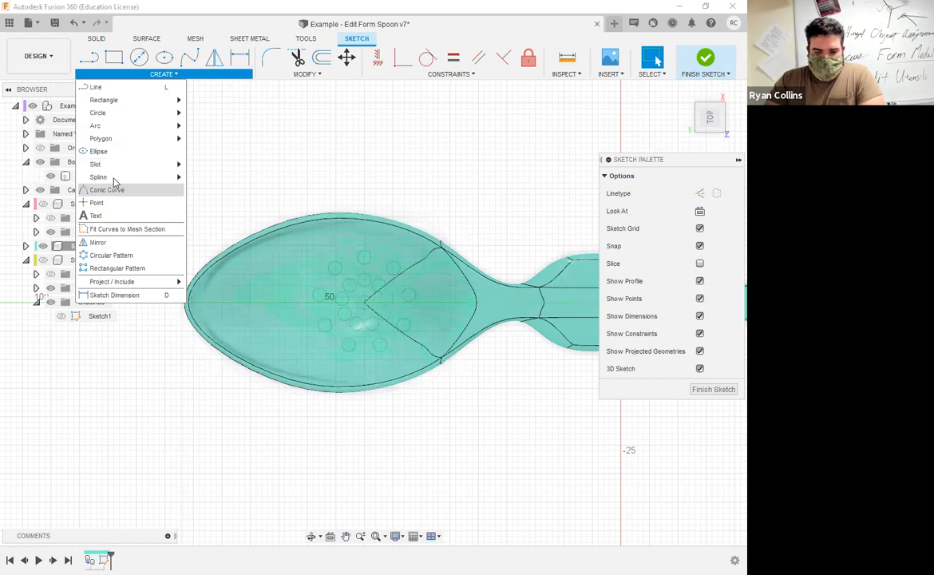
pyautogui.moveTo(131, 102)
pyautogui.click(229, 125)
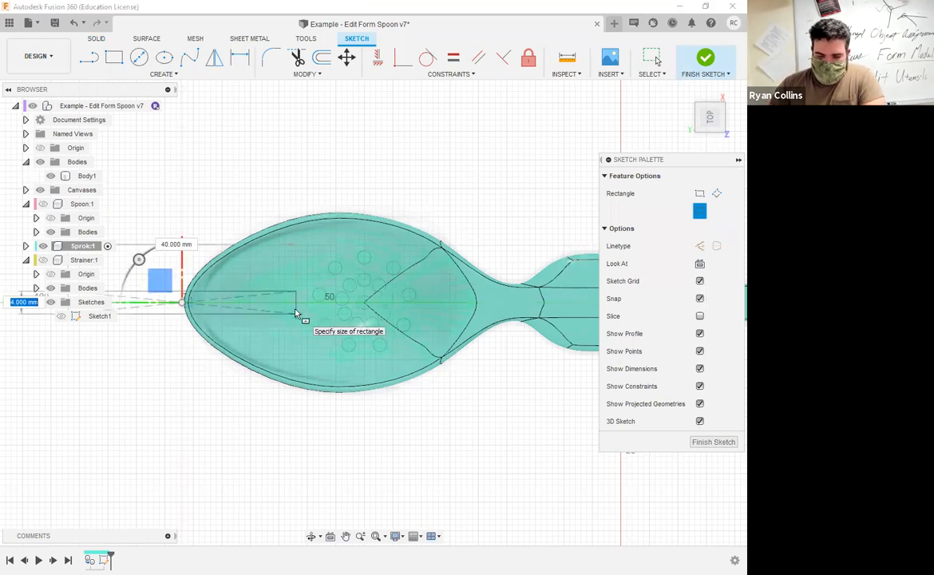
pyautogui.write('4')
pyautogui.press('Tab')
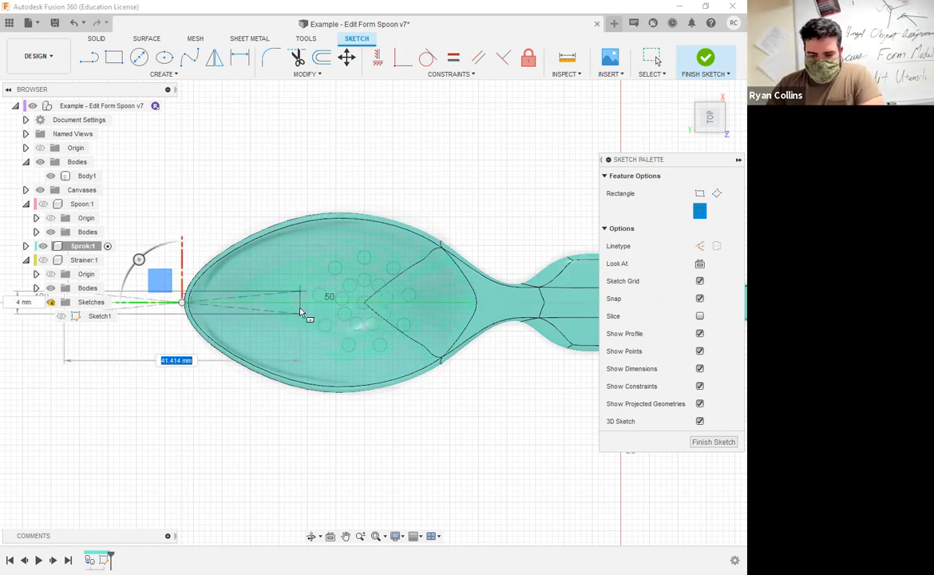
pyautogui.write('45')
pyautogui.press('Tab')
pyautogui.press('Return')
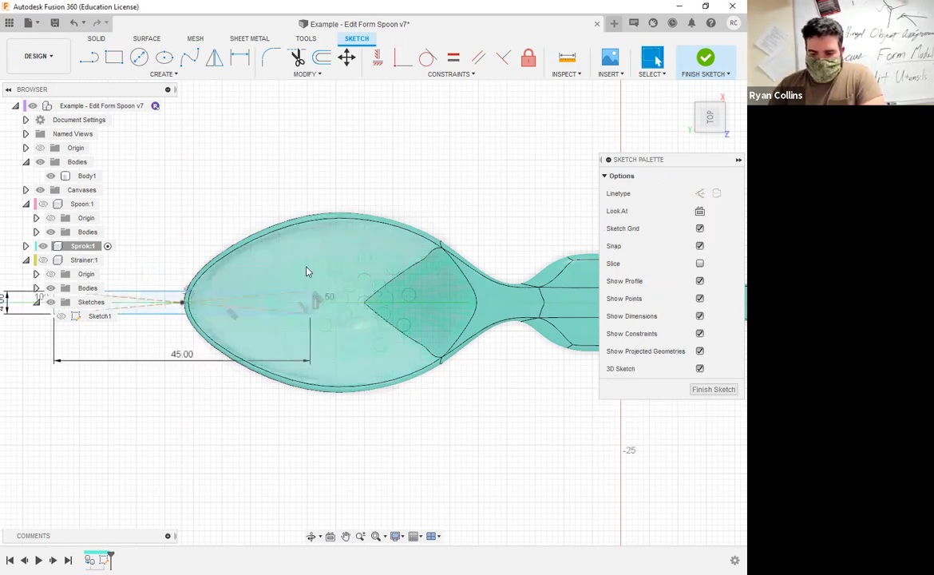
# Fillet one corner at the rectangle's end inside the bowl with a 1 mm radius, and try a 2 mm fillet on the opposite corner
pyautogui.scroll(5, 279, 243)
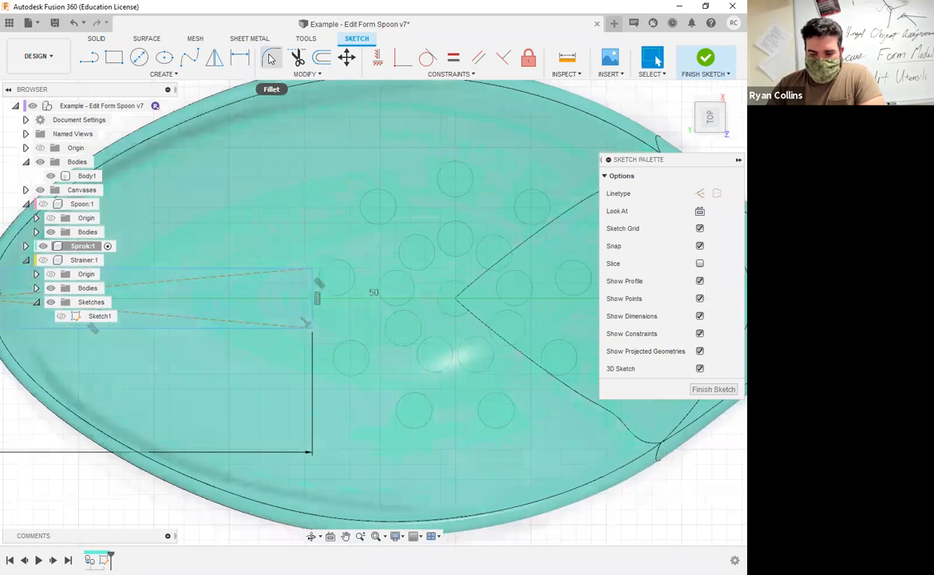
pyautogui.click(271, 56)
pyautogui.click(314, 279)
pyautogui.click(312, 320)
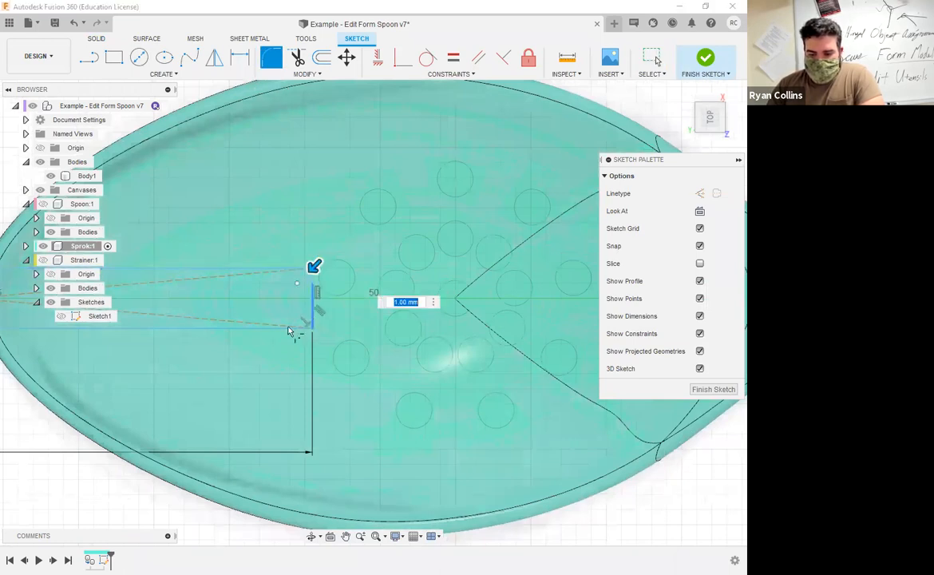
pyautogui.click(286, 328)
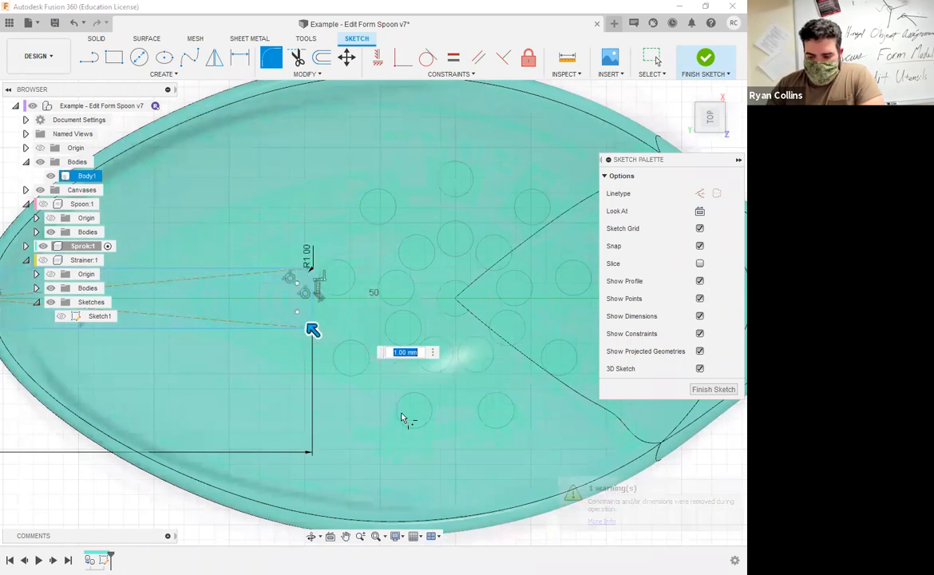
pyautogui.write('2')
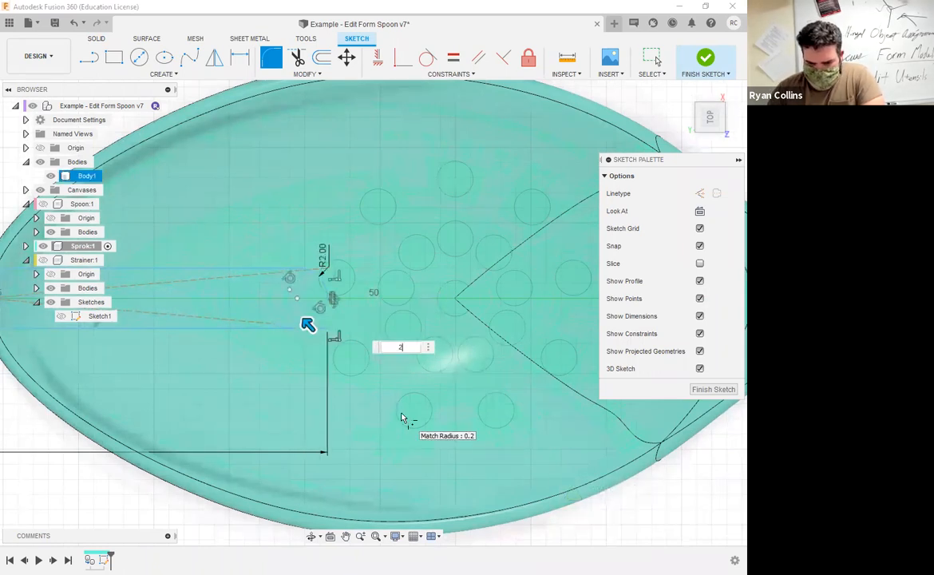
pyautogui.scroll(-1, 279, 353)
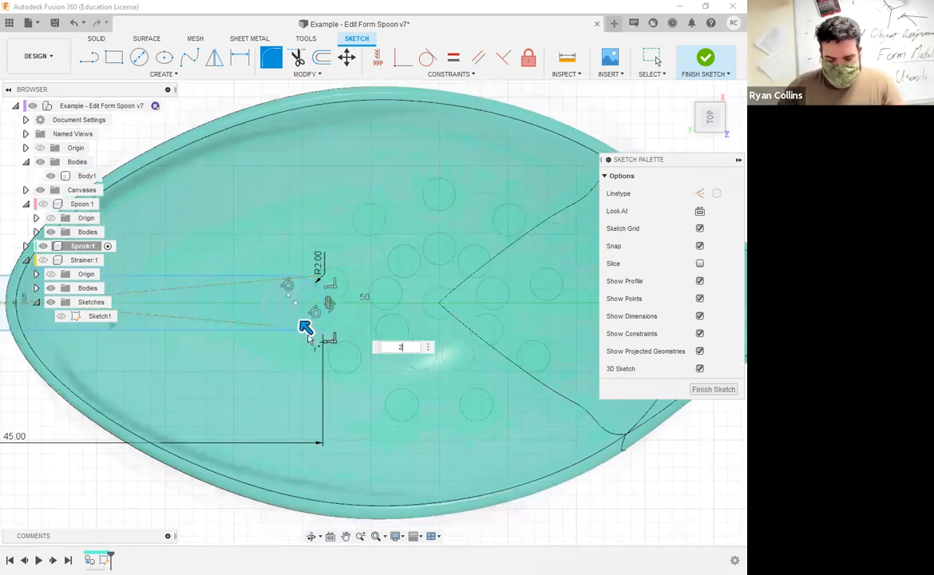
pyautogui.scroll(2, 309, 339)
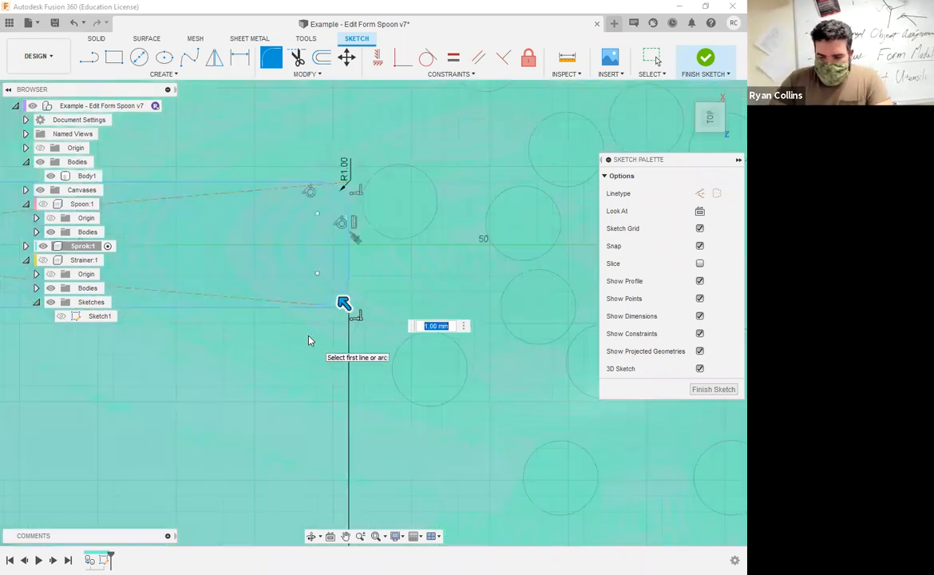
pyautogui.press('Escape')
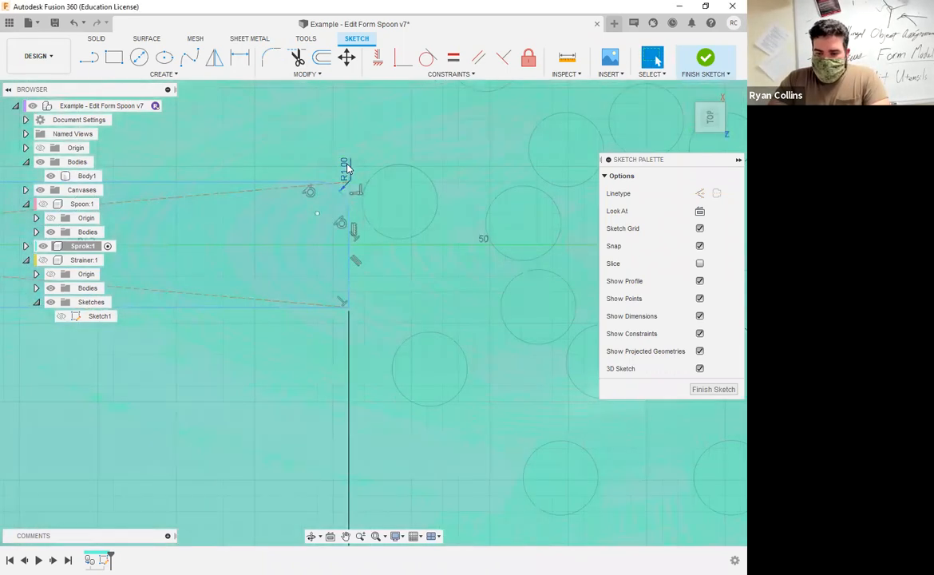
# Set the existing corner fillet's radius to 2 mm and fillet the other corner at the same end with 2 mm
pyautogui.doubleClick(346, 167)
pyautogui.write('2')
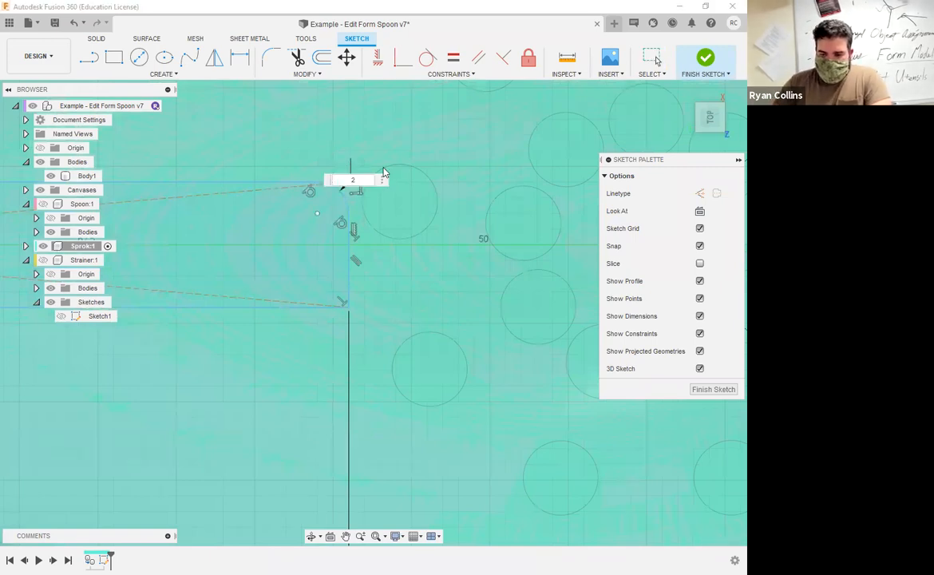
pyautogui.click(271, 58)
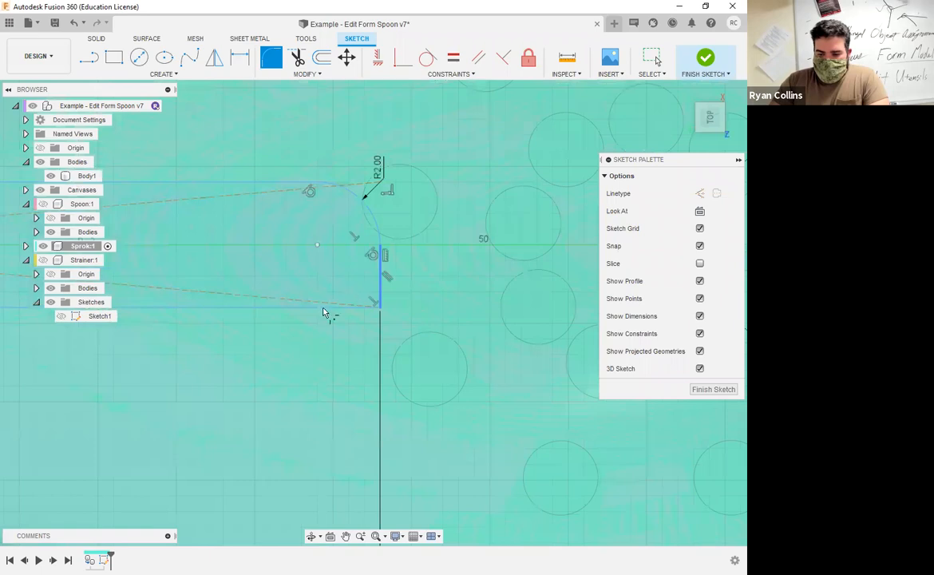
pyautogui.click(365, 345)
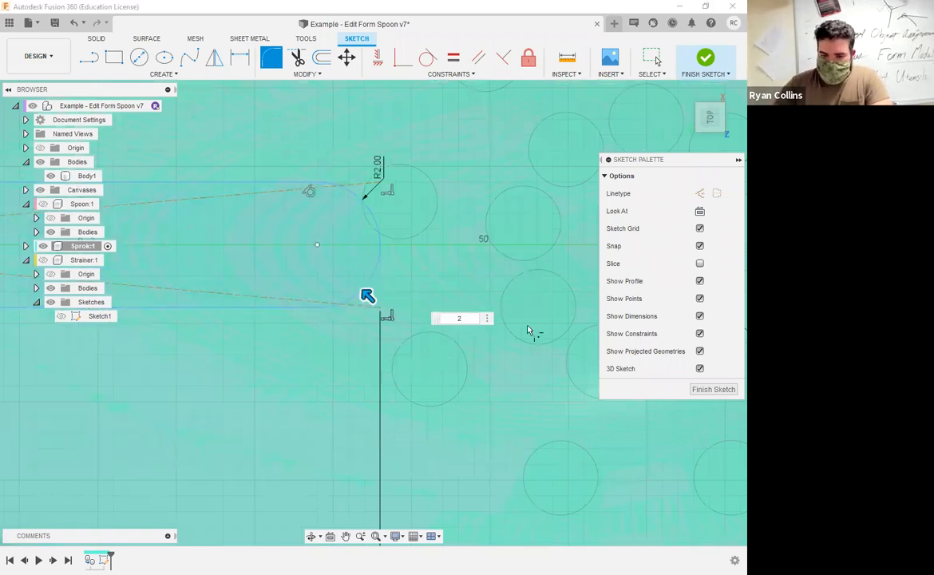
pyautogui.press('Return')
pyautogui.scroll(-6, 344, 351)
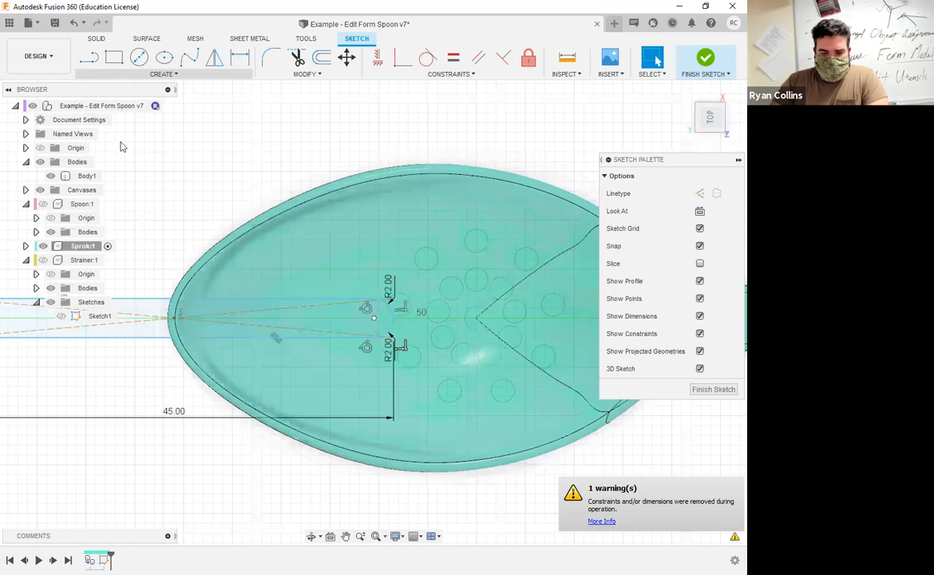
# Set up a symmetric rectangular pattern of the round-ended profile across the bowl's width with an extent of 6 mm
pyautogui.click(163, 74)
pyautogui.click(99, 271)
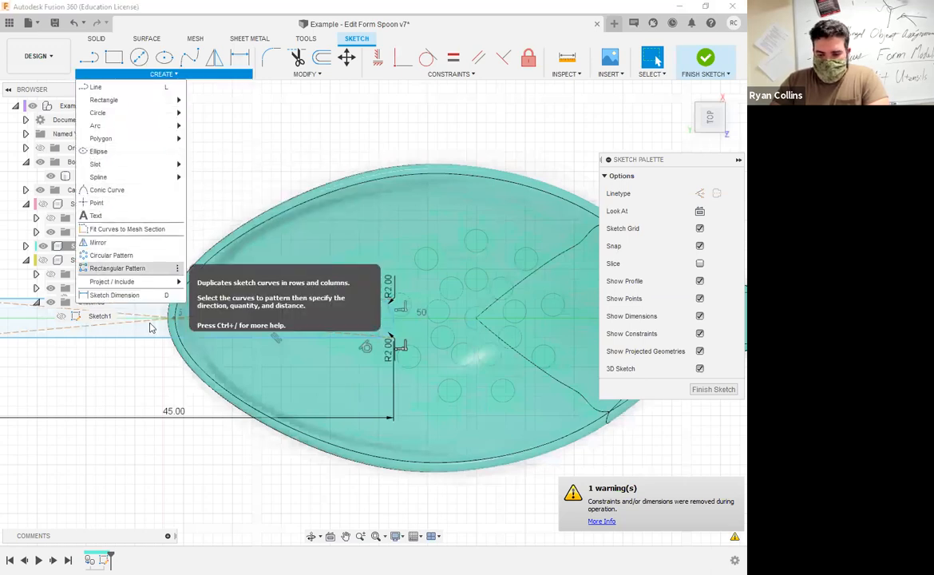
pyautogui.doubleClick(200, 319)
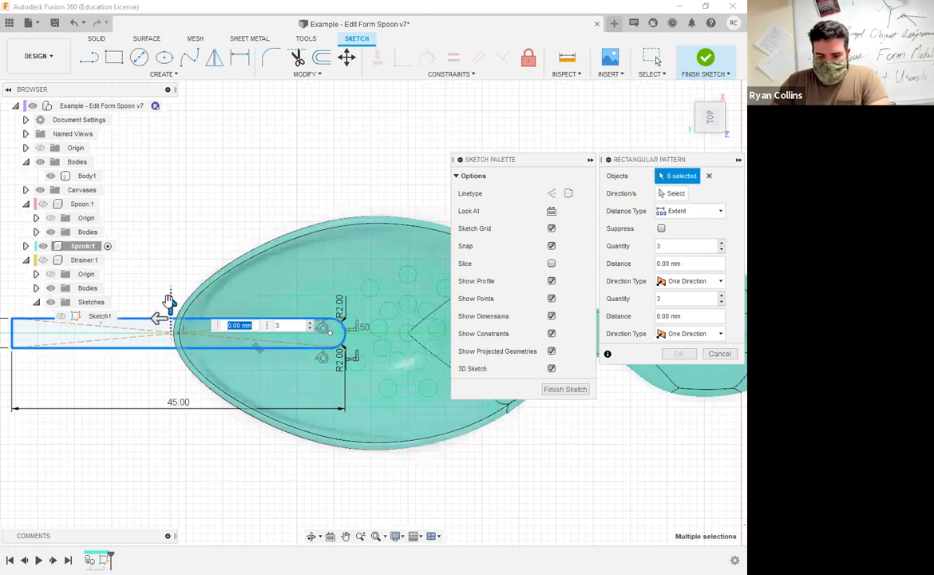
pyautogui.moveTo(170, 304); pyautogui.dragTo(170, 261)
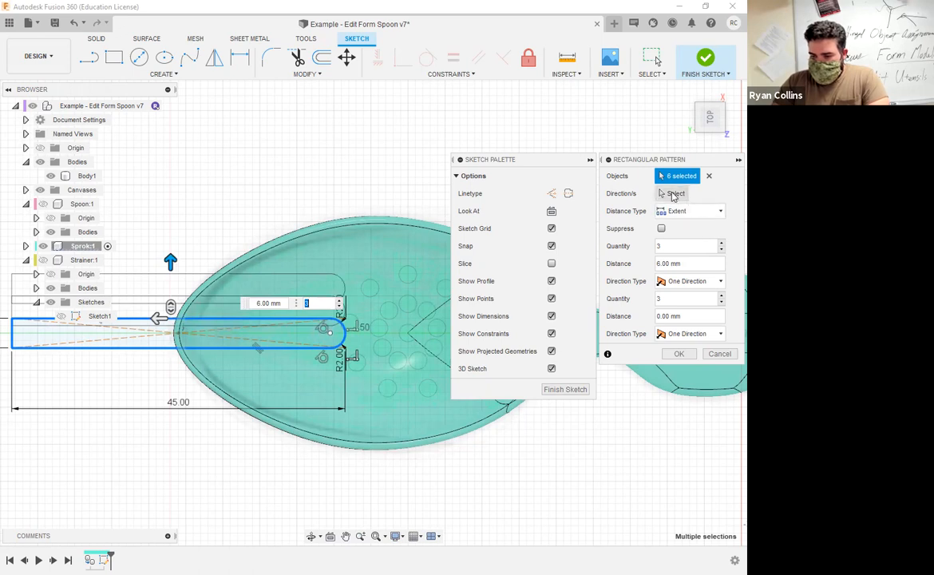
pyautogui.click(673, 194)
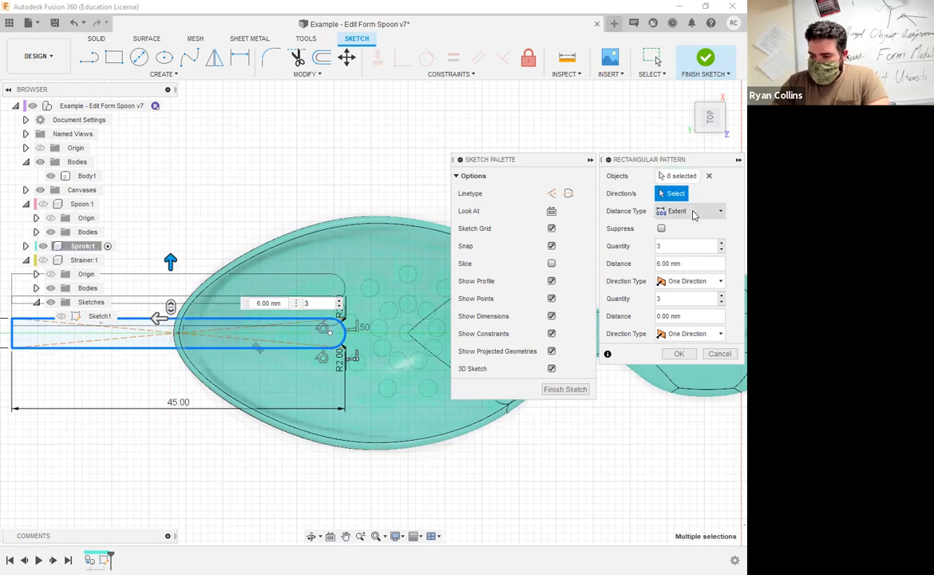
pyautogui.click(696, 281)
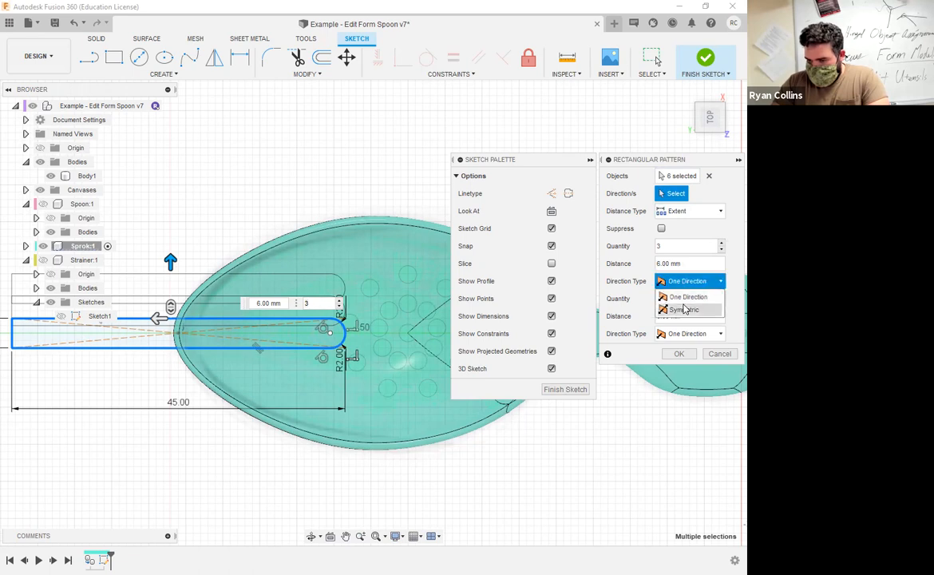
pyautogui.click(684, 311)
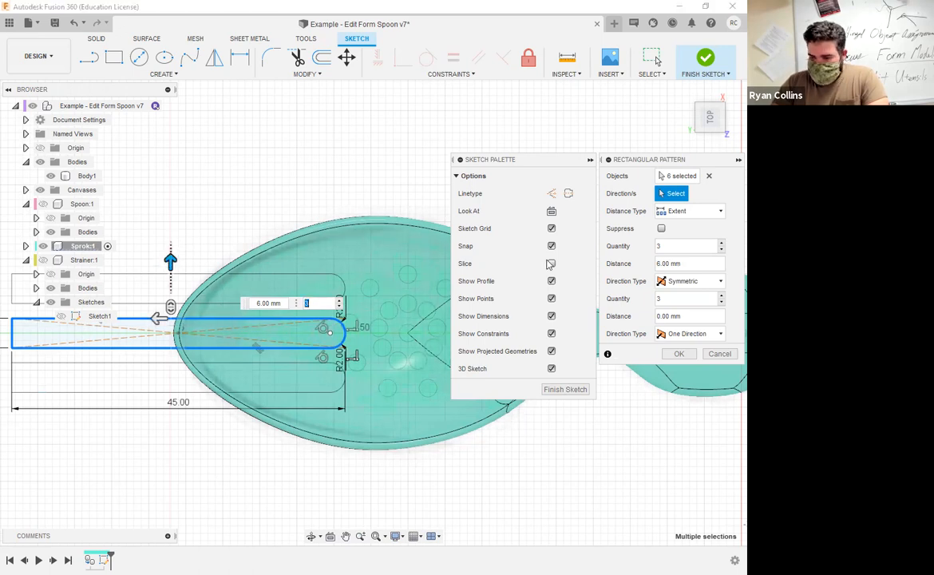
# Set the pattern's quantity to 5 and its extent to 10 mm, apply it, and finish the sketch
pyautogui.click(662, 245)
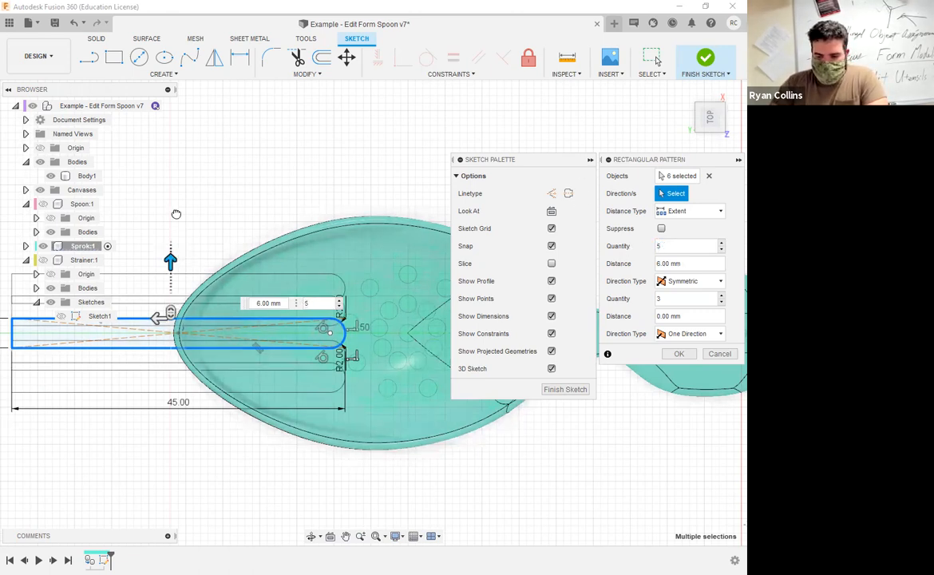
pyautogui.moveTo(177, 223)
pyautogui.mouseDown()
pyautogui.moveTo(162, 206)
pyautogui.moveTo(177, 230)
pyautogui.mouseUp()
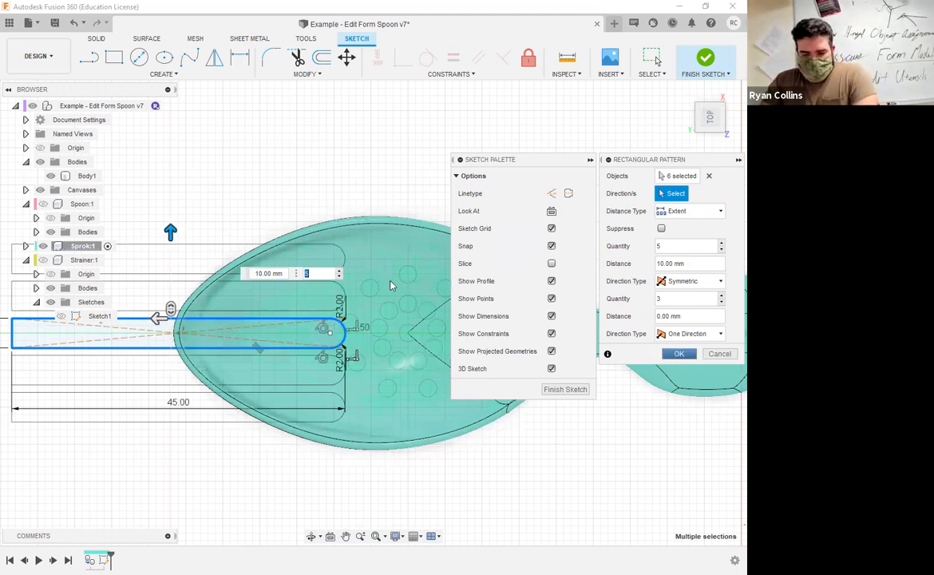
pyautogui.click(677, 354)
pyautogui.click(709, 64)
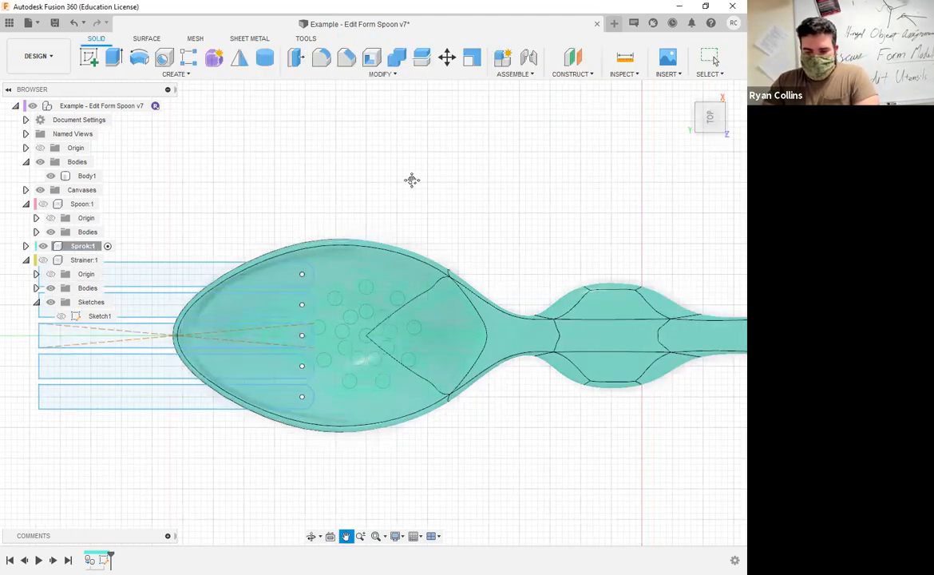
# Extrude all five round-ended profiles as a 13 mm deep cut downward through the Sprok's bowl
pyautogui.moveTo(251, 168); pyautogui.dragTo(348, 452)
pyautogui.click(335, 244)
pyautogui.keyDown('shift'); pyautogui.click(338, 280); pyautogui.keyUp('shift')
pyautogui.keyDown('shift'); pyautogui.click(271, 306); pyautogui.keyUp('shift')
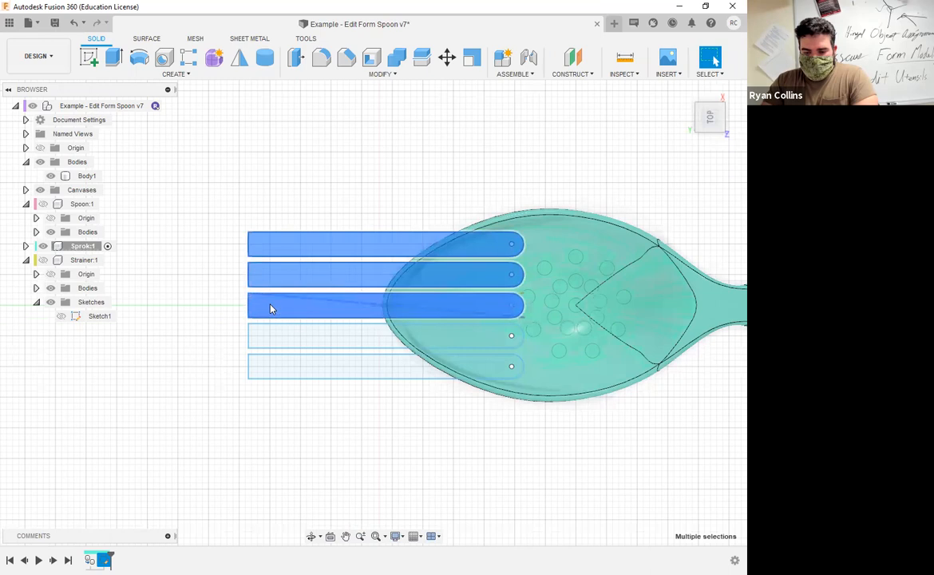
pyautogui.keyDown('shift'); pyautogui.click(273, 336); pyautogui.keyUp('shift')
pyautogui.keyDown('shift'); pyautogui.click(274, 366); pyautogui.keyUp('shift')
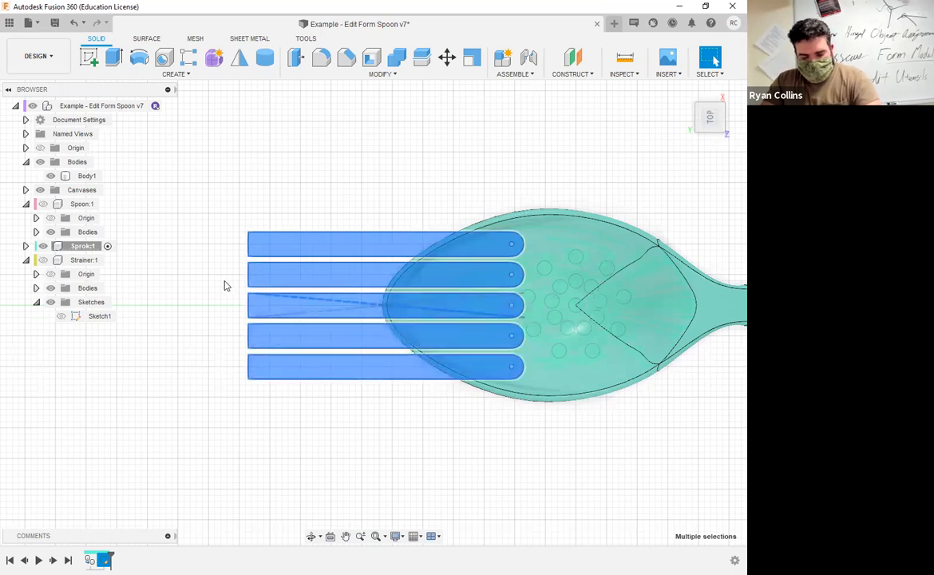
pyautogui.press('e')
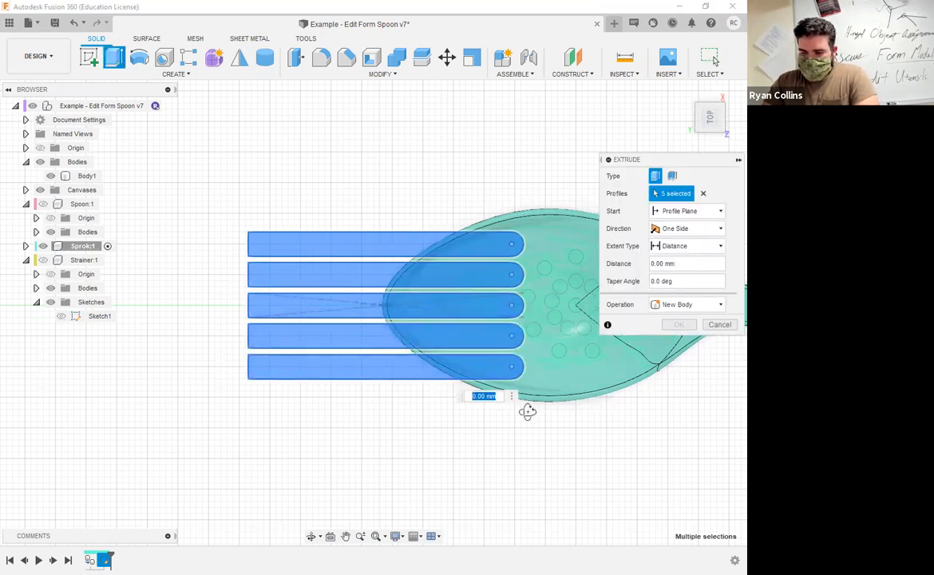
pyautogui.moveTo(398, 406); pyautogui.dragTo(399, 495)
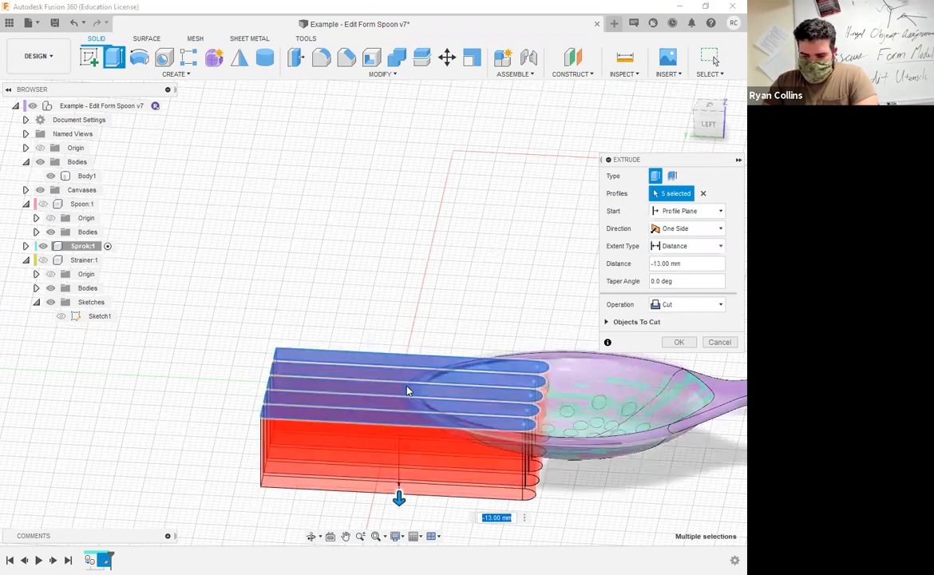
pyautogui.click(26, 204)
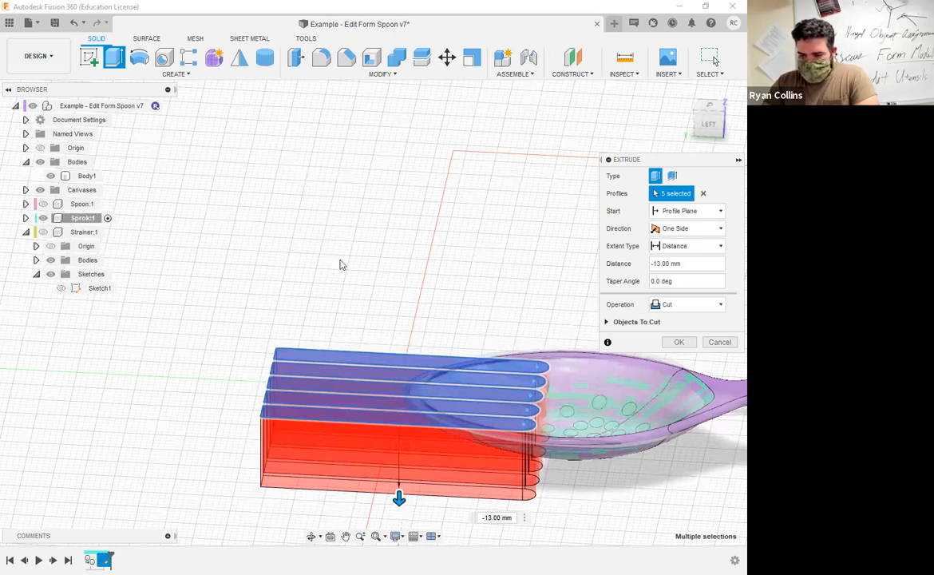
pyautogui.moveTo(611, 467); pyautogui.dragTo(511, 452, button='middle')
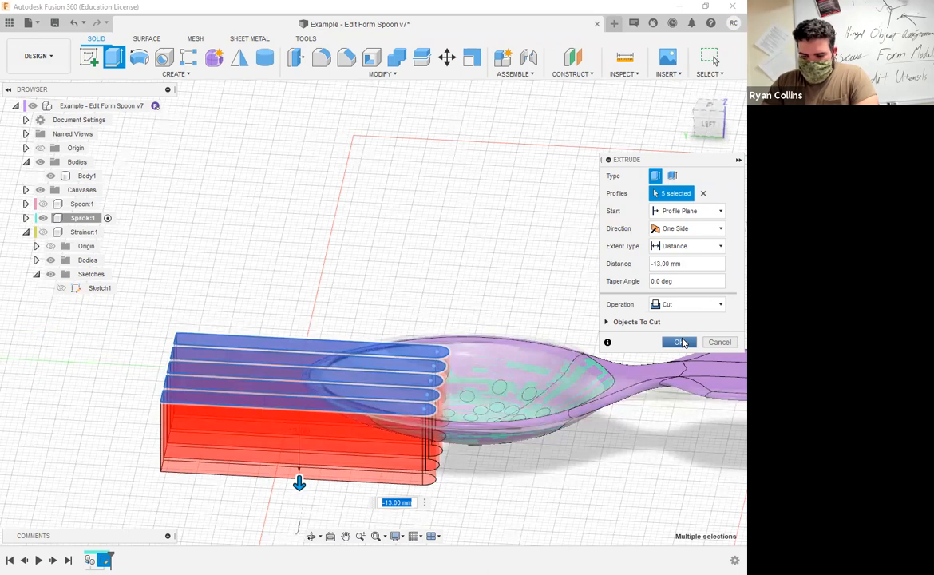
pyautogui.click(683, 341)
# Edit the slot cut so it extrudes symmetrically on both sides of the profile plane
pyautogui.keyDown('shift'); pyautogui.moveTo(529, 277); pyautogui.dragTo(519, 246, button='middle'); pyautogui.keyUp('shift')
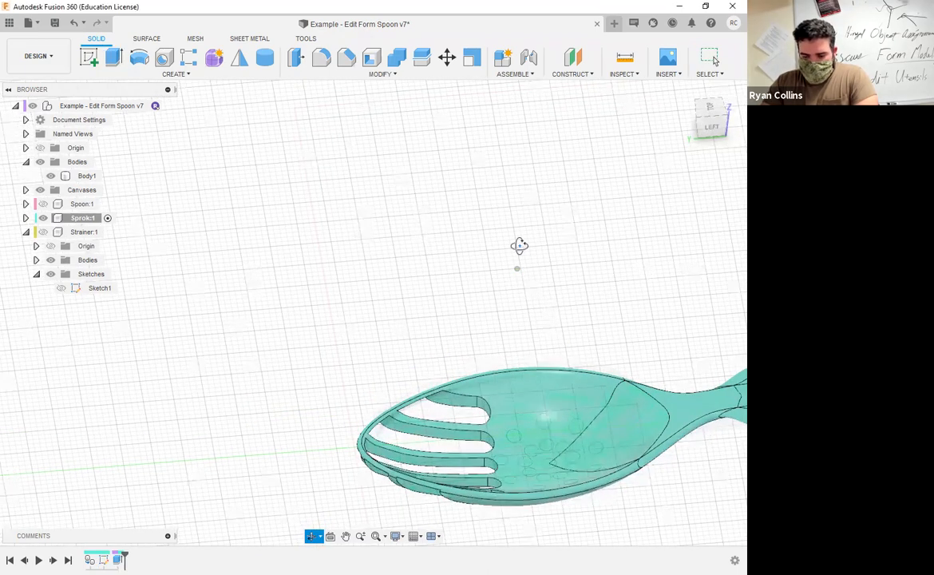
pyautogui.keyDown('shift'); pyautogui.moveTo(326, 376); pyautogui.dragTo(353, 404, button='middle'); pyautogui.keyUp('shift')
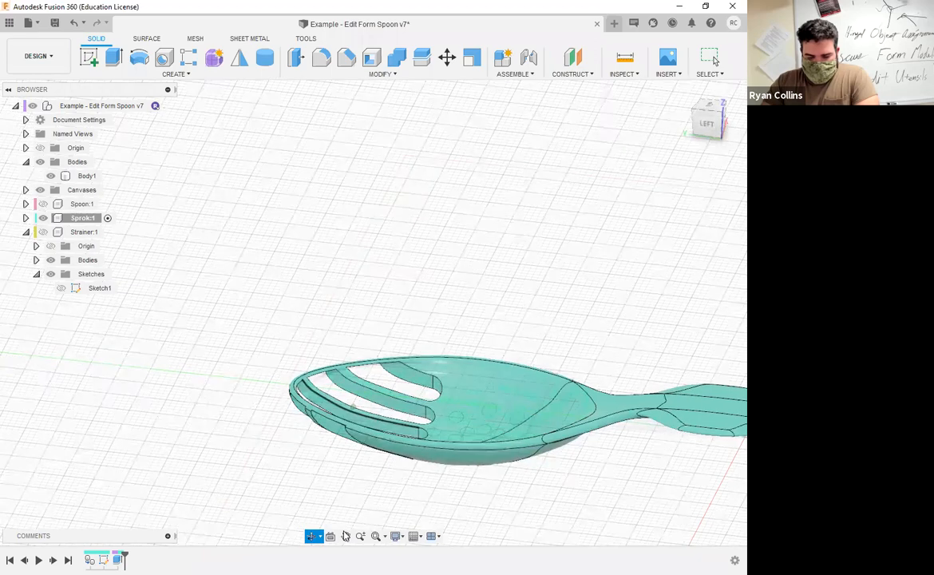
pyautogui.rightClick(119, 560)
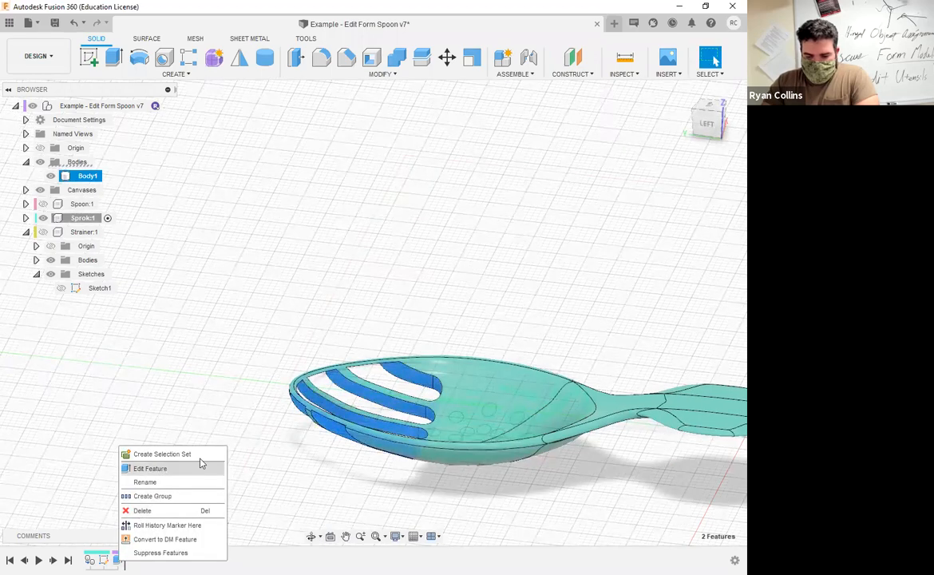
pyautogui.keyDown('shift'); pyautogui.moveTo(475, 446); pyautogui.dragTo(483, 415, button='middle'); pyautogui.keyUp('shift')
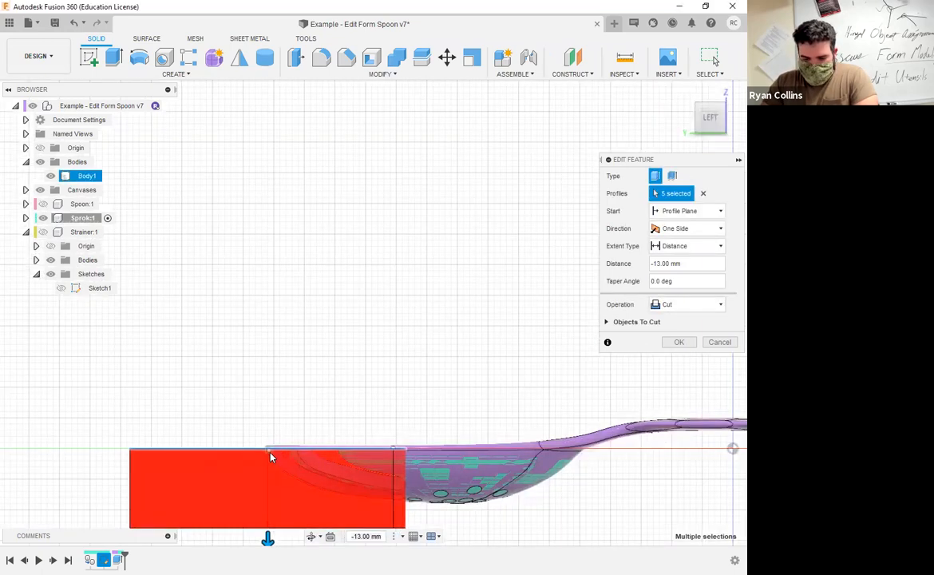
pyautogui.click(697, 232)
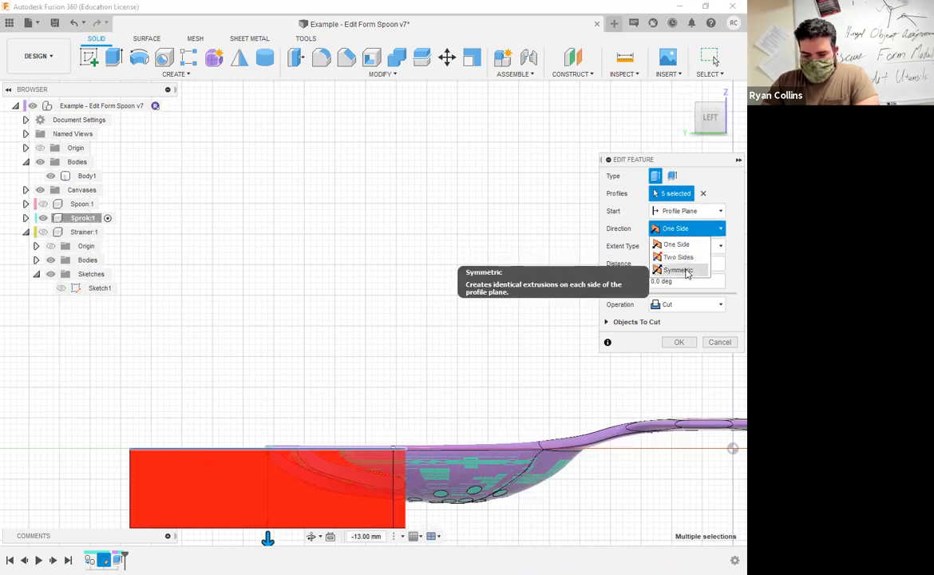
pyautogui.click(675, 270)
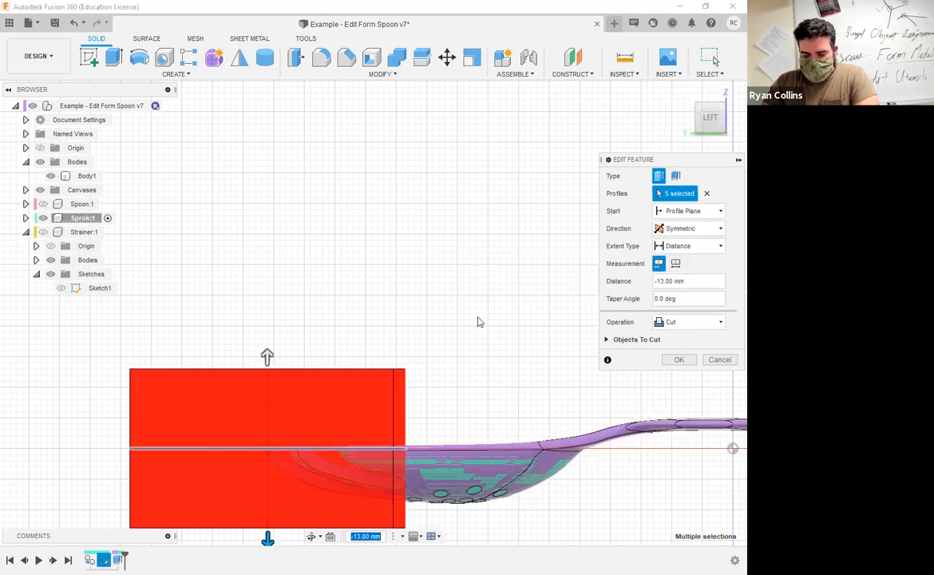
pyautogui.press('Return')
# Try a full round fillet on the side face of an outer tine slot
pyautogui.keyDown('shift'); pyautogui.moveTo(471, 338); pyautogui.dragTo(414, 350, button='middle'); pyautogui.keyUp('shift')
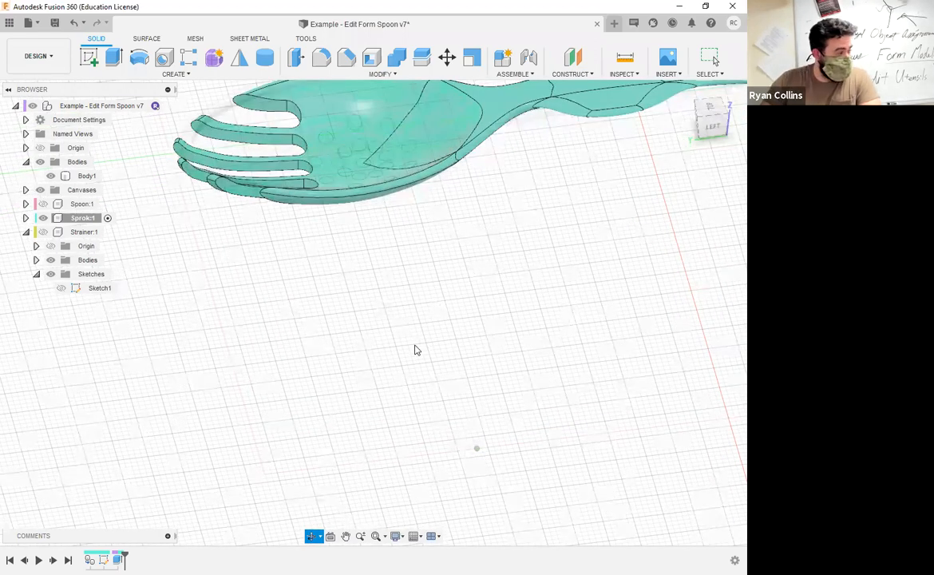
pyautogui.moveTo(234, 192); pyautogui.dragTo(367, 296, button='middle')
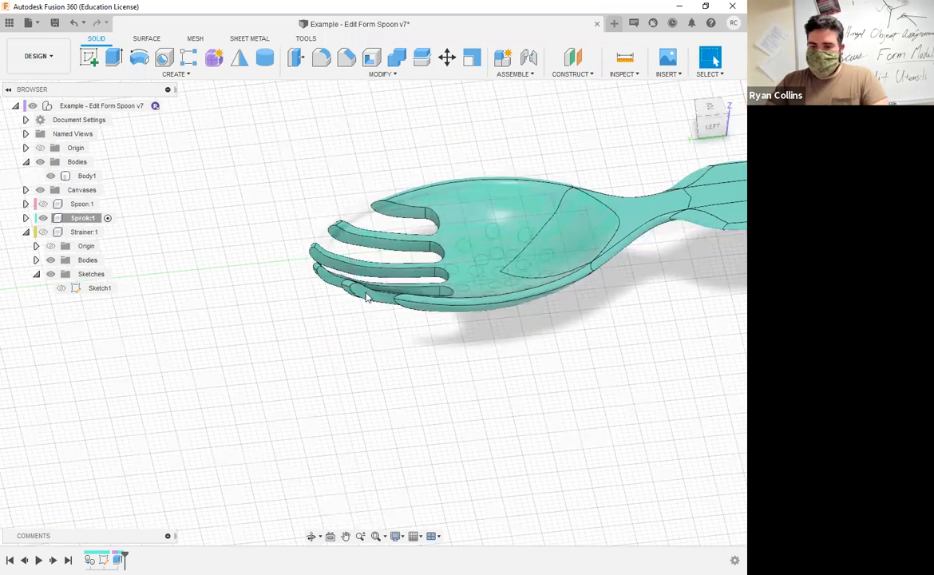
pyautogui.click(325, 63)
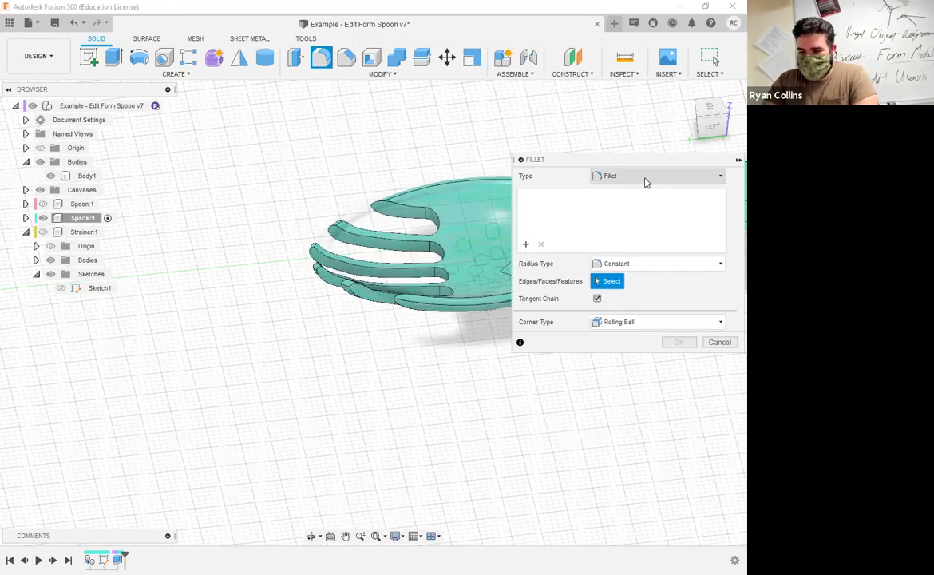
pyautogui.click(643, 178)
pyautogui.click(626, 217)
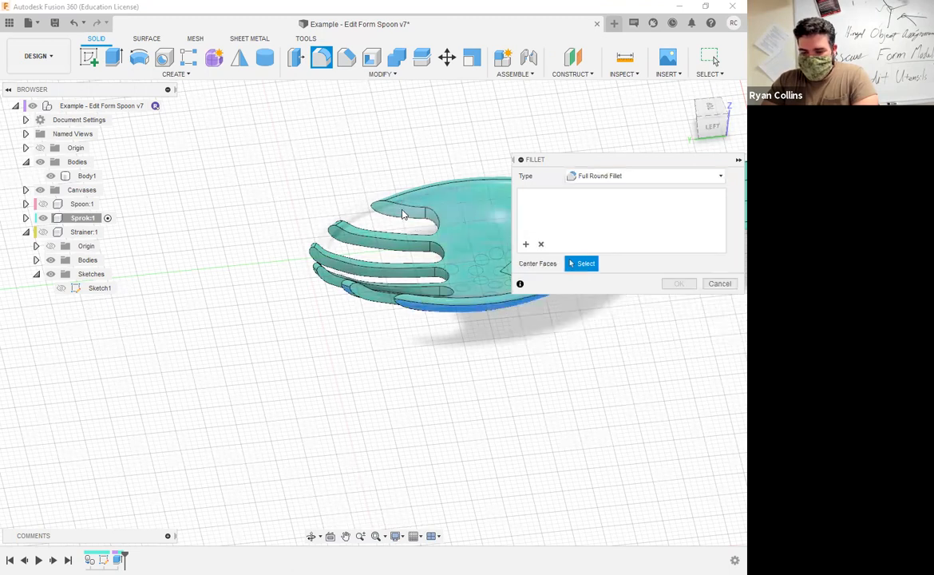
pyautogui.click(402, 214)
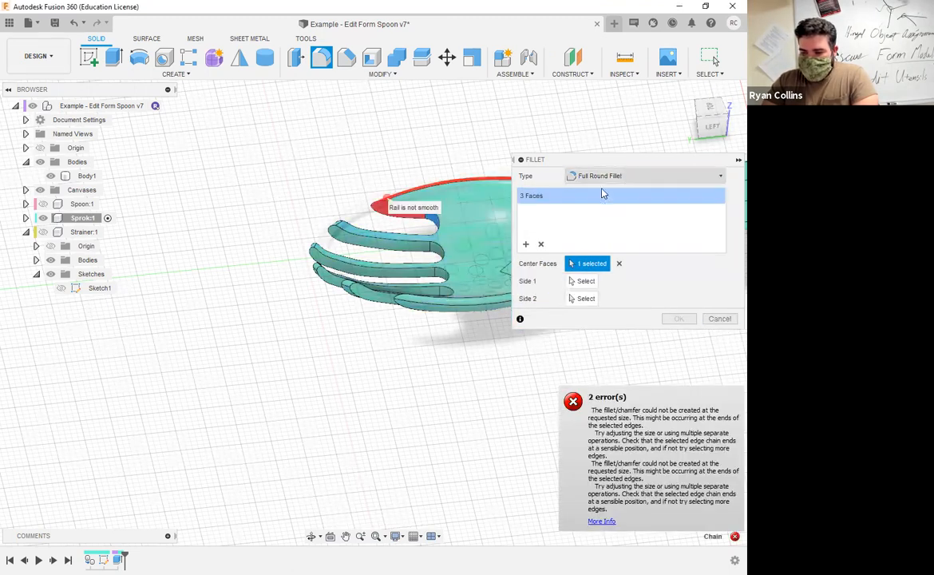
# Try a constant-radius fillet on the tine slot edges, reducing the radius from 0.5 mm to 0.3 mm
pyautogui.click(625, 176)
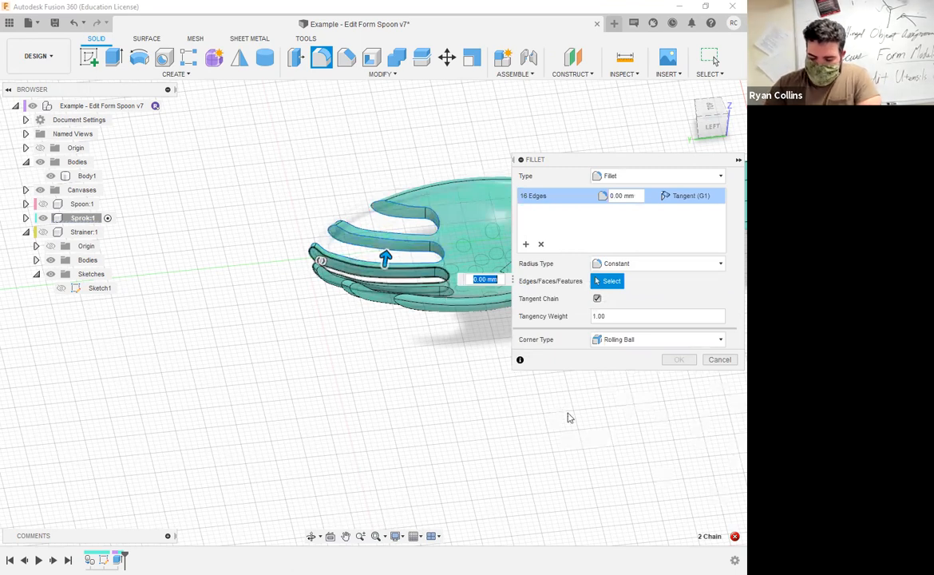
pyautogui.write('2')
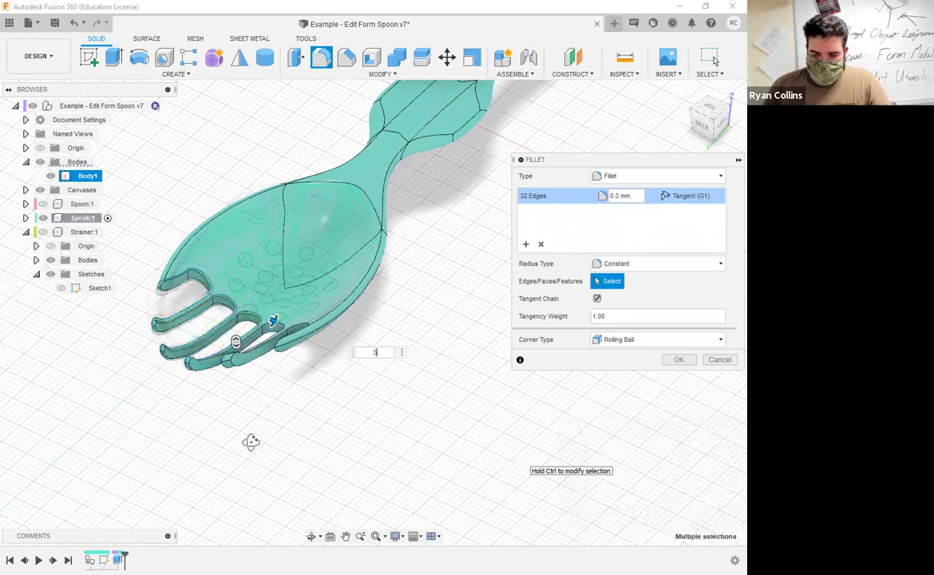
pyautogui.moveTo(281, 412)
pyautogui.keyDown('shift'); pyautogui.mouseDown(button='middle')
pyautogui.moveTo(307, 441)
pyautogui.moveTo(284, 407)
pyautogui.mouseUp(button='middle'); pyautogui.keyUp('shift')
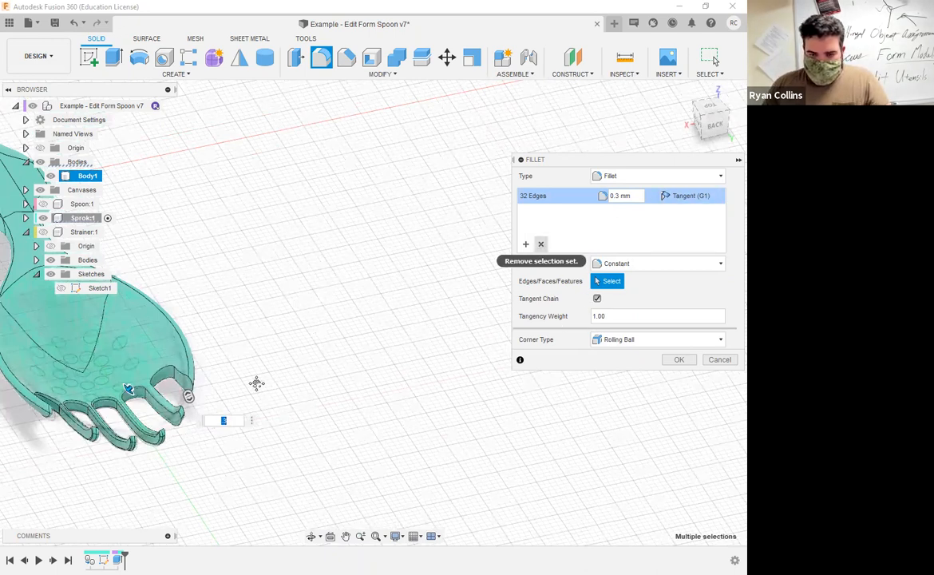
pyautogui.press('Escape')
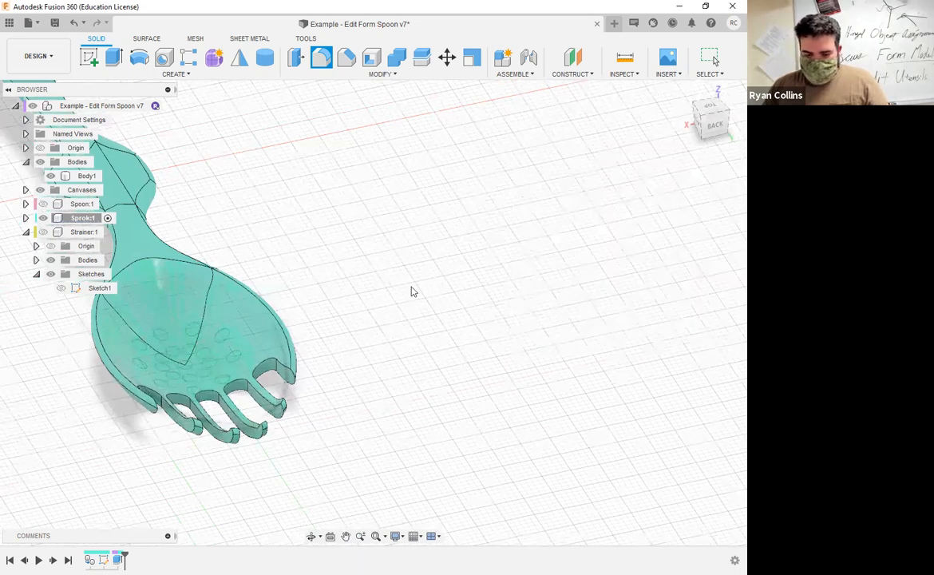
# Fillet the edges around the five tine slots with a 0.3 mm radius and a tangency weight of 3
pyautogui.click(267, 370)
pyautogui.press('f')
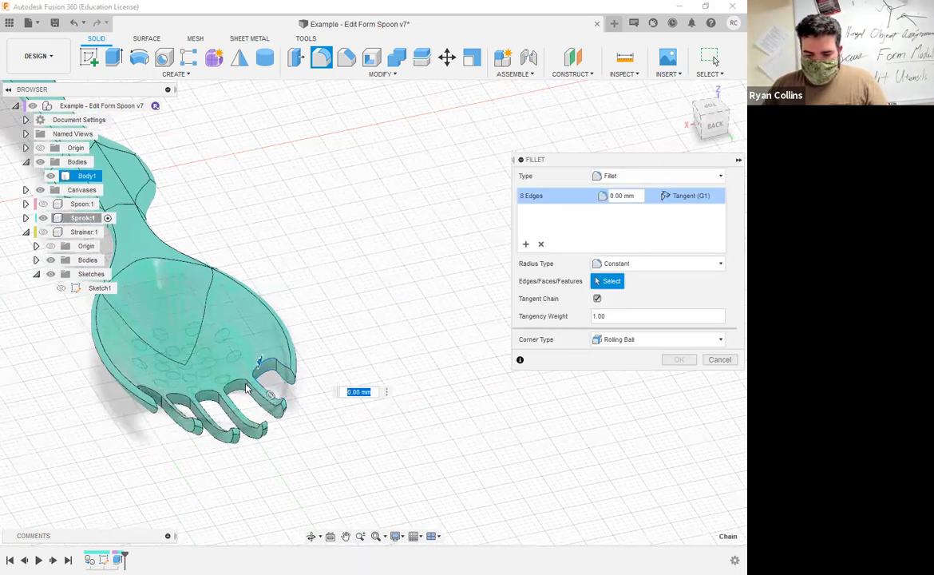
pyautogui.click(212, 397)
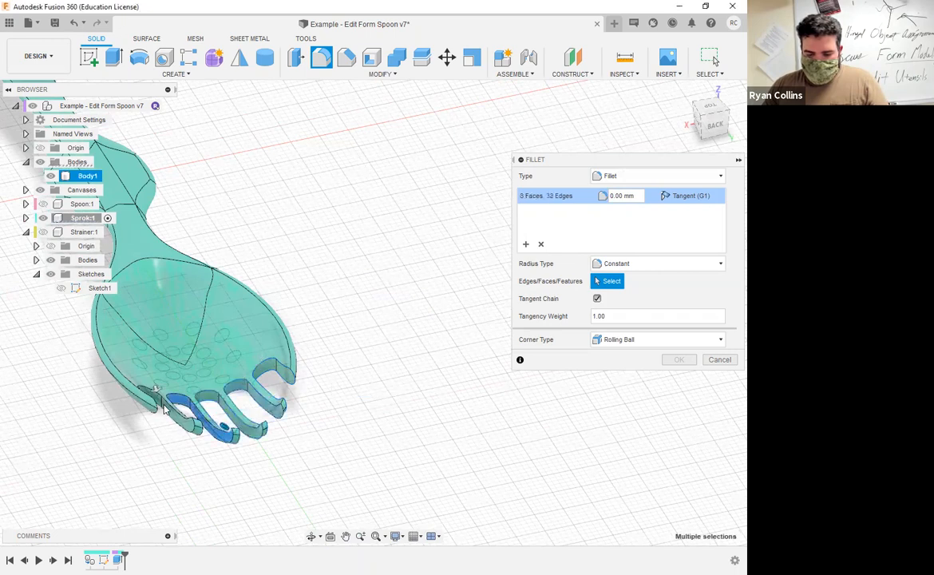
pyautogui.click(163, 398)
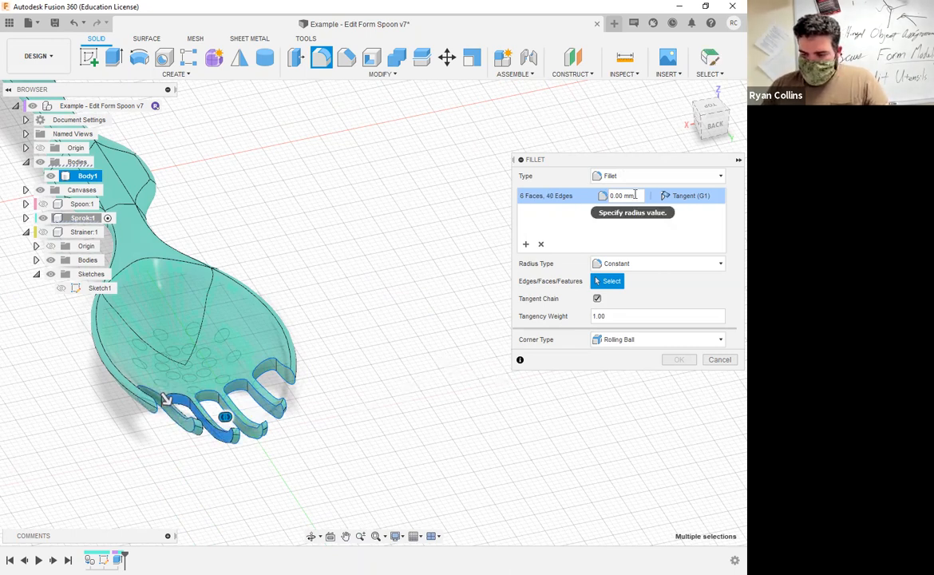
pyautogui.click(581, 196)
pyautogui.write('3')
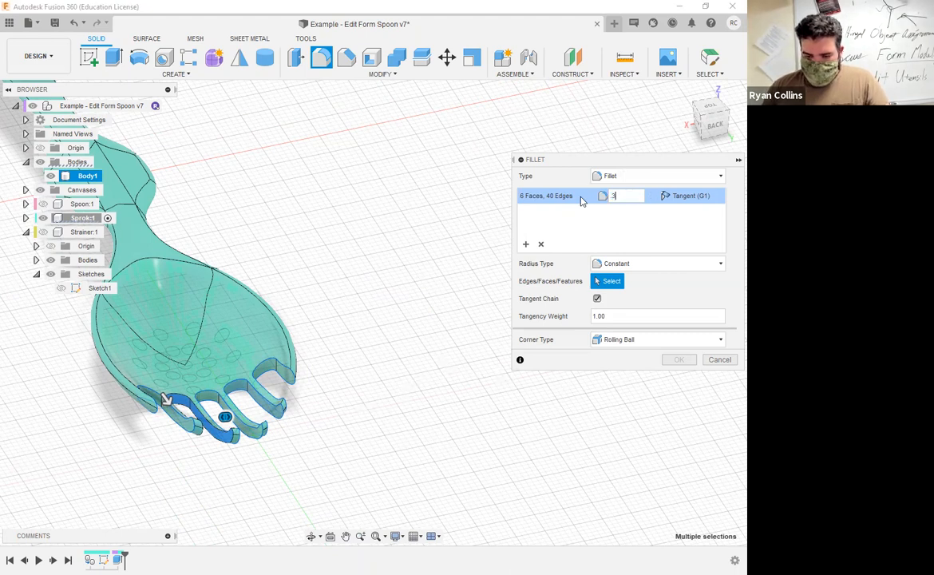
pyautogui.press('Tab')
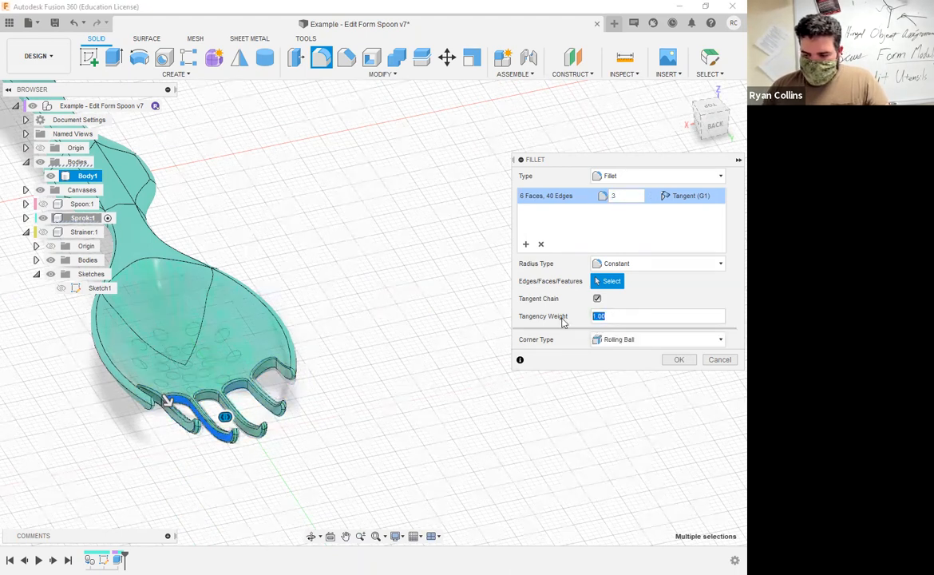
pyautogui.write('3')
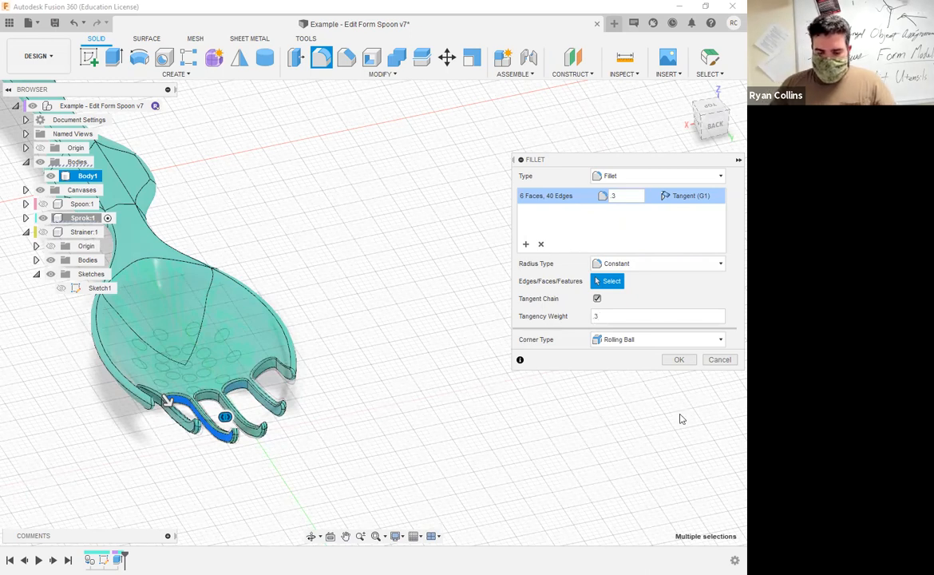
pyautogui.click(676, 360)
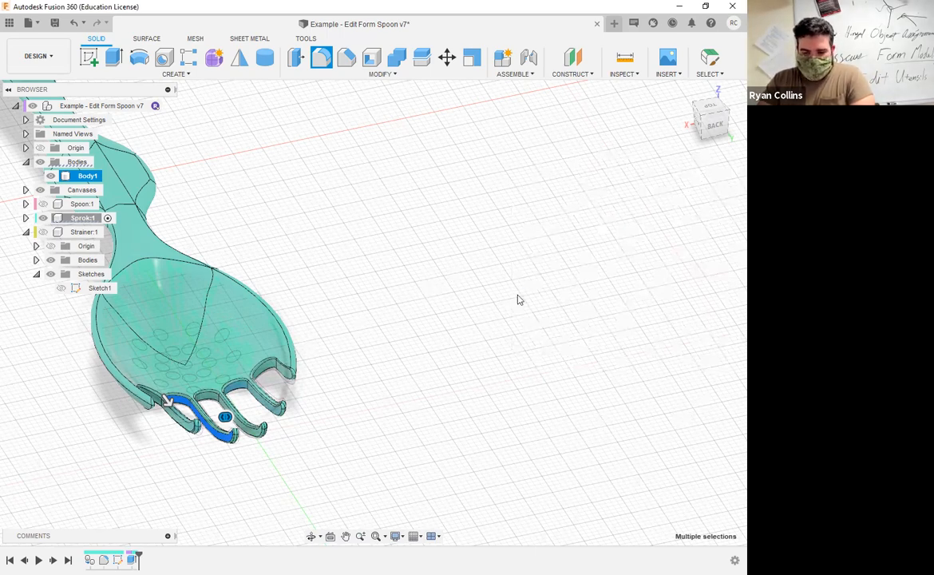
# Save the design with the version description "Sprok"
pyautogui.keyDown('shift'); pyautogui.moveTo(484, 317); pyautogui.dragTo(587, 185, button='middle'); pyautogui.keyUp('shift')
pyautogui.keyDown('shift'); pyautogui.moveTo(533, 254); pyautogui.dragTo(534, 255, button='middle'); pyautogui.keyUp('shift')
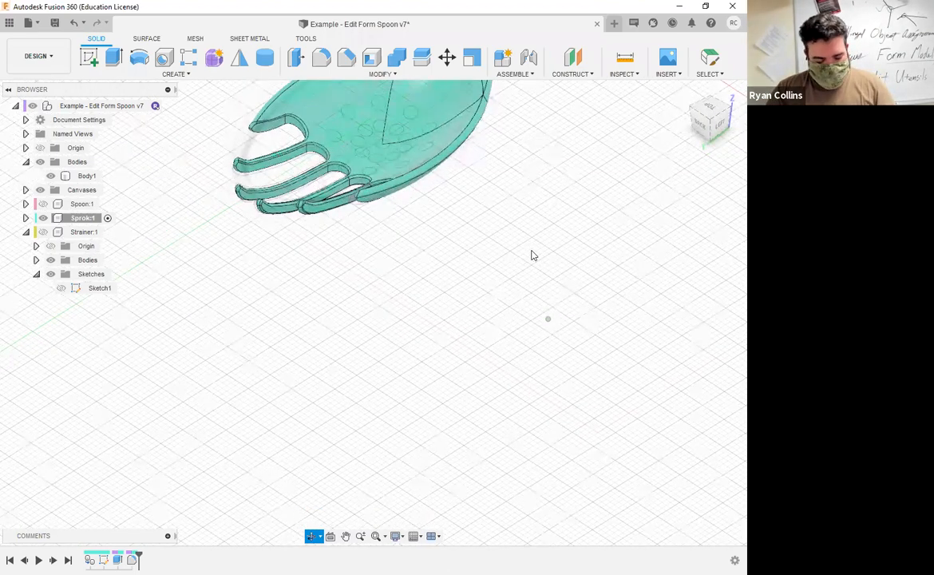
pyautogui.hotkey('ctrl', 's')
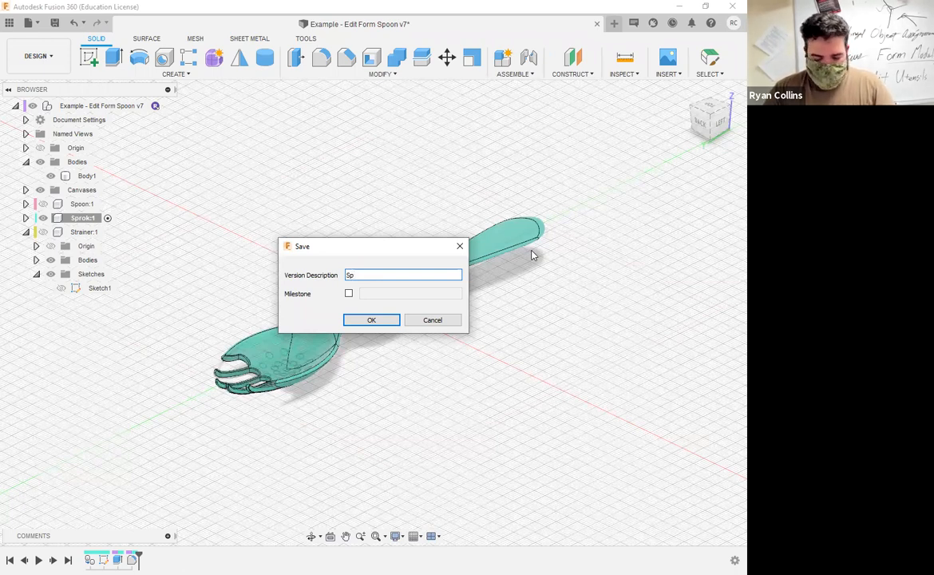
pyautogui.write('Sprok')
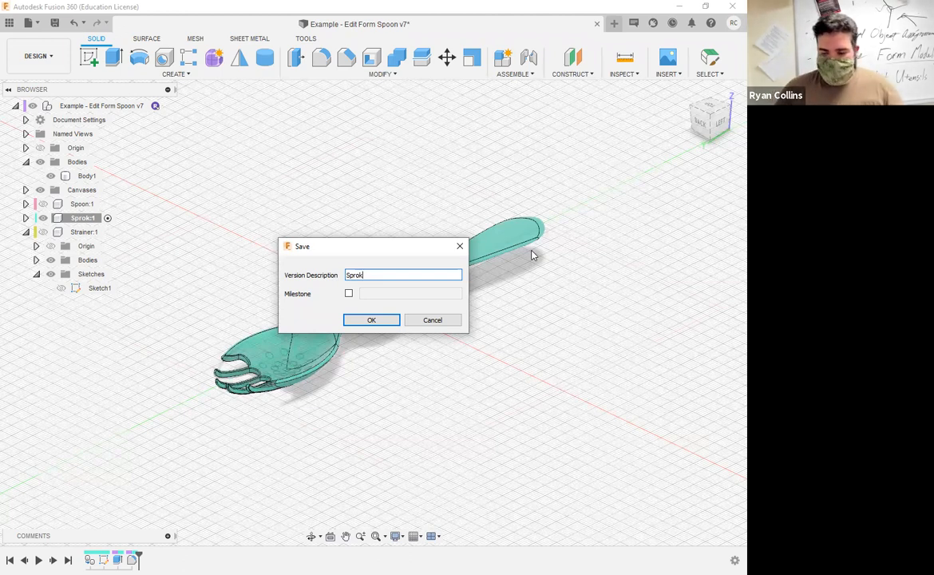
pyautogui.press('Return')
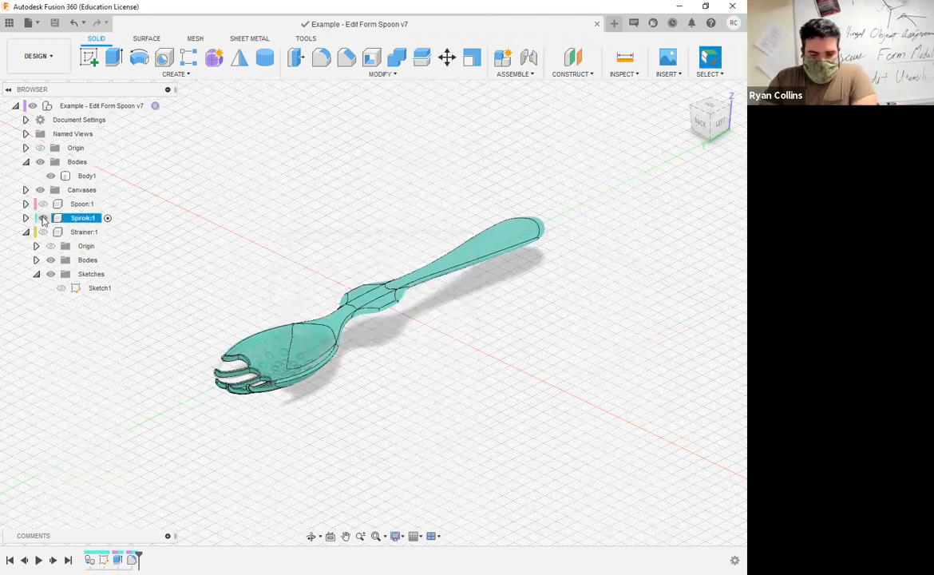
# Hide the Sprok component, show the Spoon component and make it the active one
pyautogui.click(44, 205)
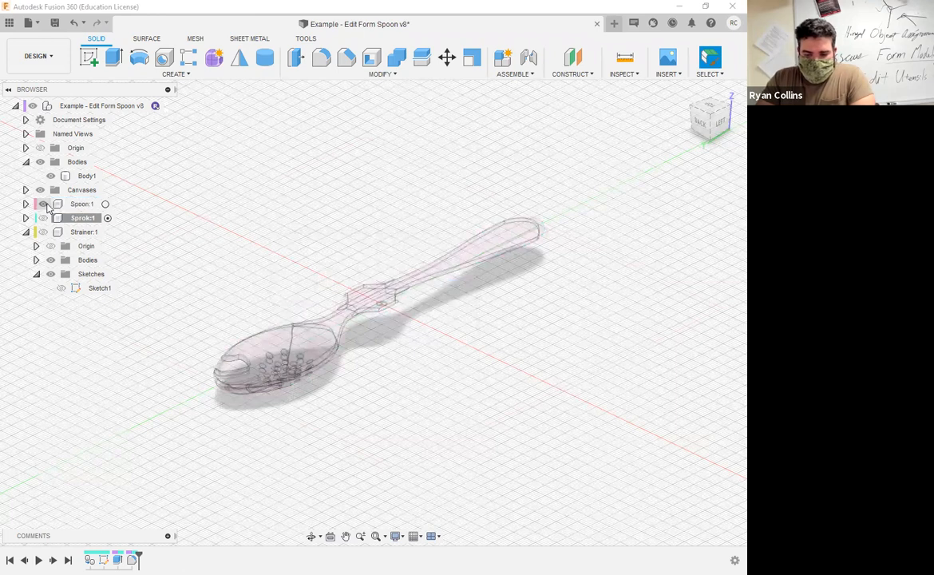
pyautogui.click(105, 204)
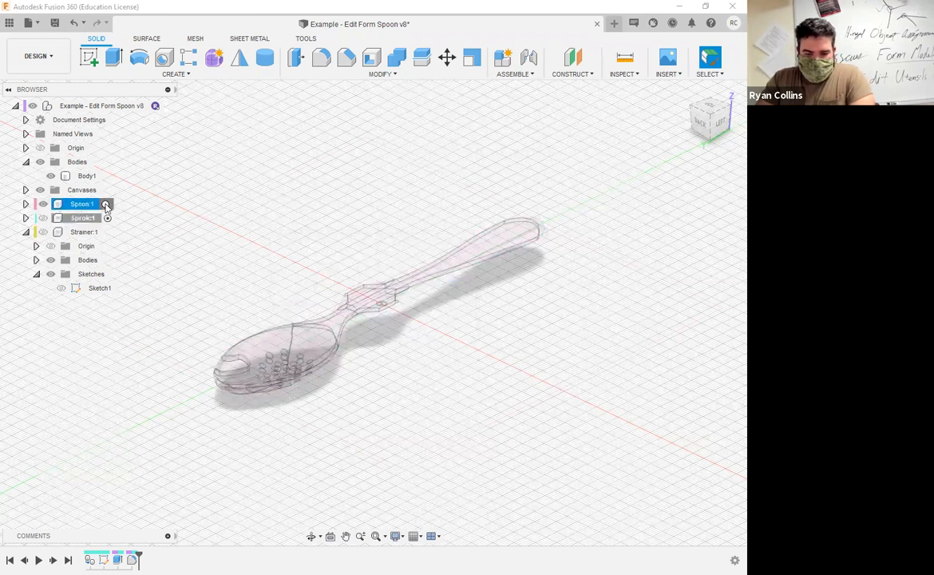
pyautogui.click(199, 212)
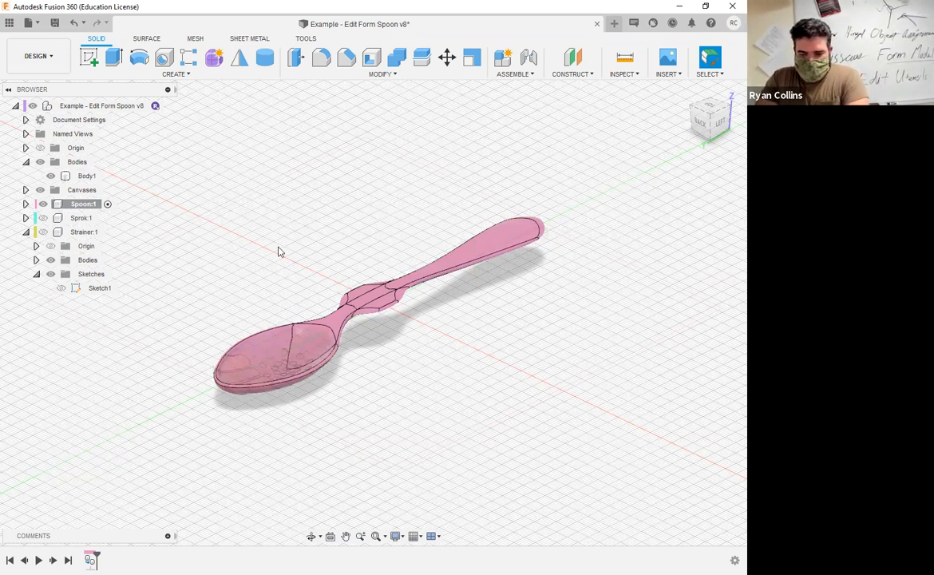
# Move the Spoon component 60 mm along the X axis, away from the other utensils
pyautogui.press('m')
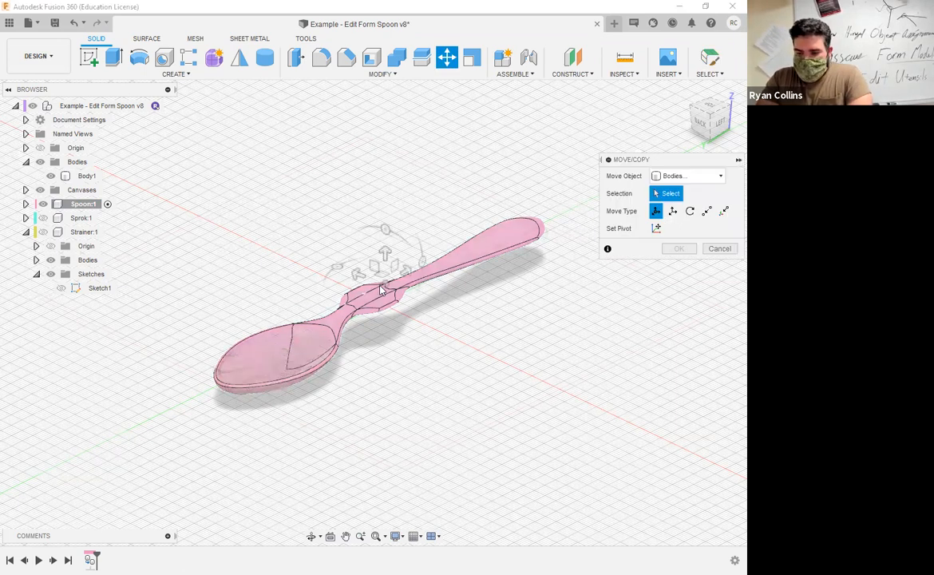
pyautogui.click(685, 178)
pyautogui.click(681, 191)
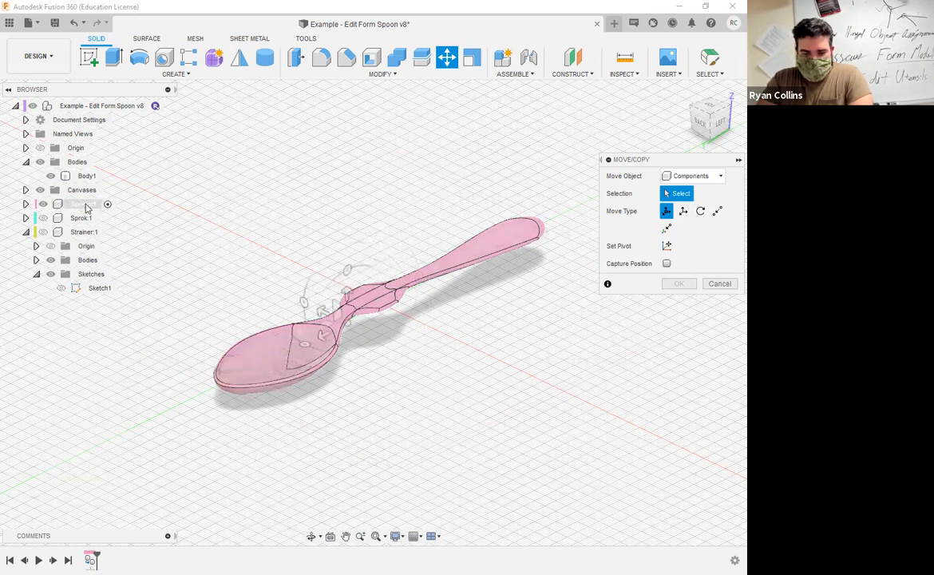
pyautogui.click(86, 206)
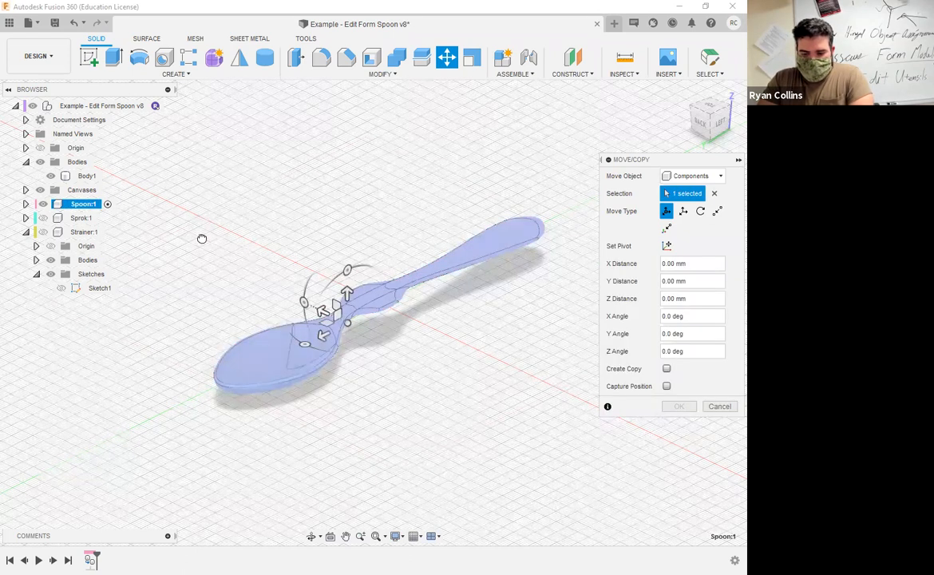
pyautogui.moveTo(323, 310); pyautogui.dragTo(202, 239)
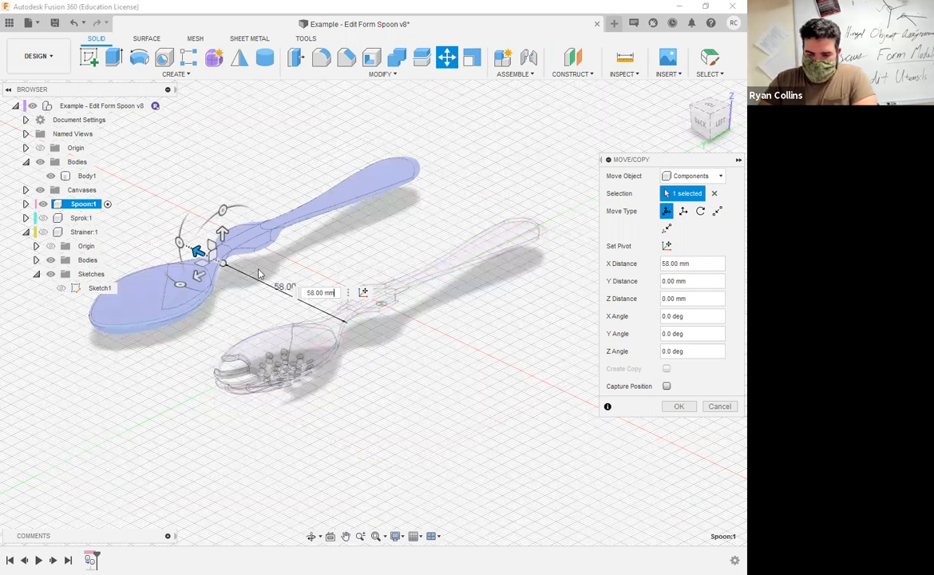
pyautogui.moveTo(335, 292); pyautogui.dragTo(278, 296)
pyautogui.write('60')
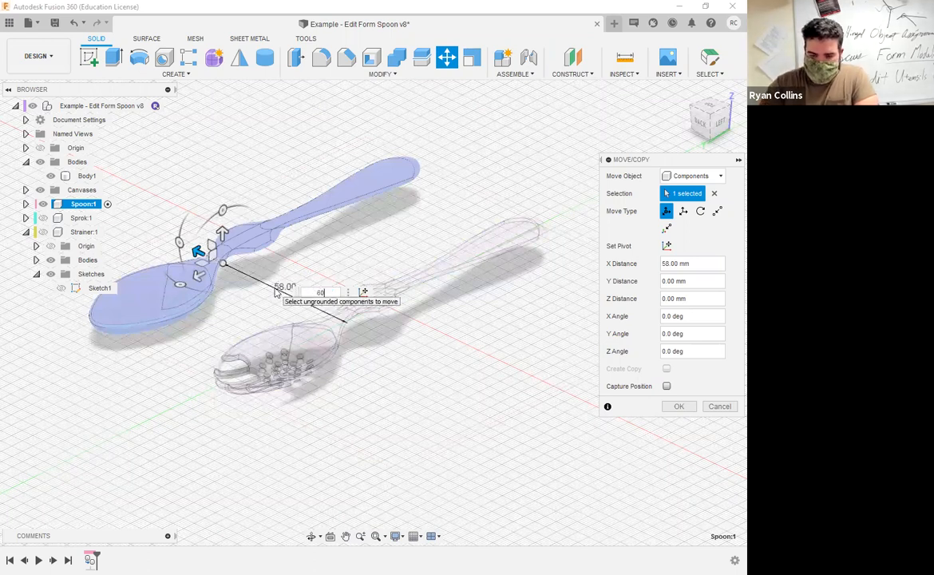
pyautogui.press('Return')
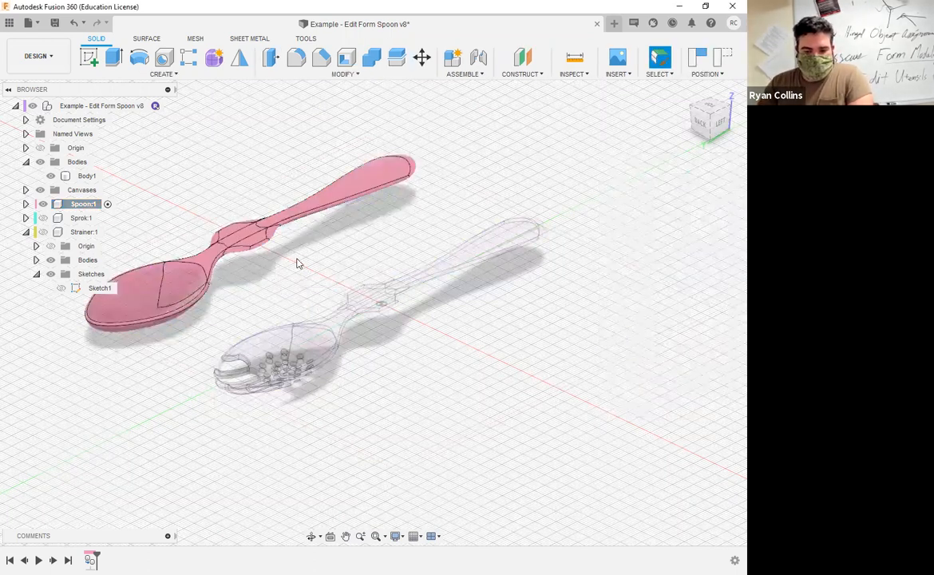
# Show and activate the Sprok component, and move it along X to the opposite side from the Spoon
pyautogui.click(54, 222)
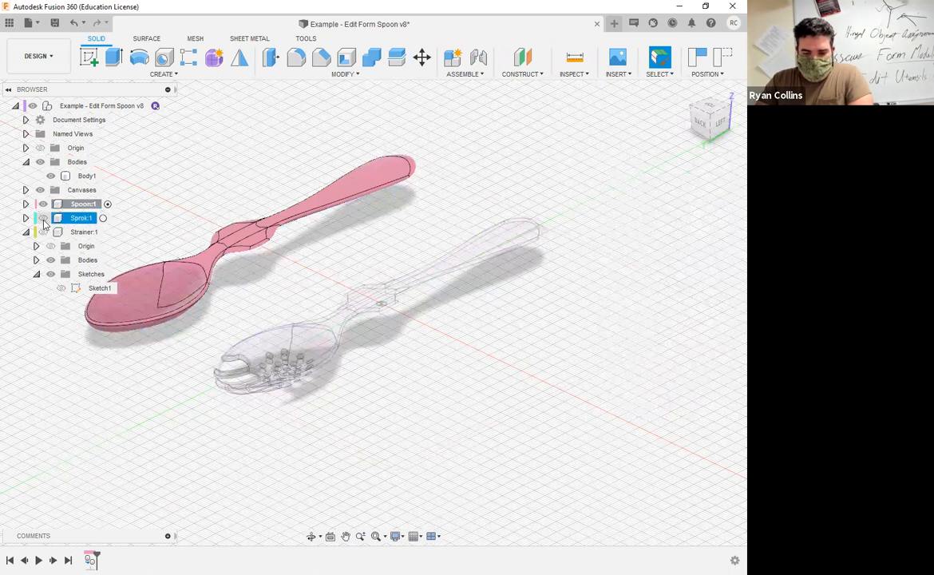
pyautogui.click(43, 220)
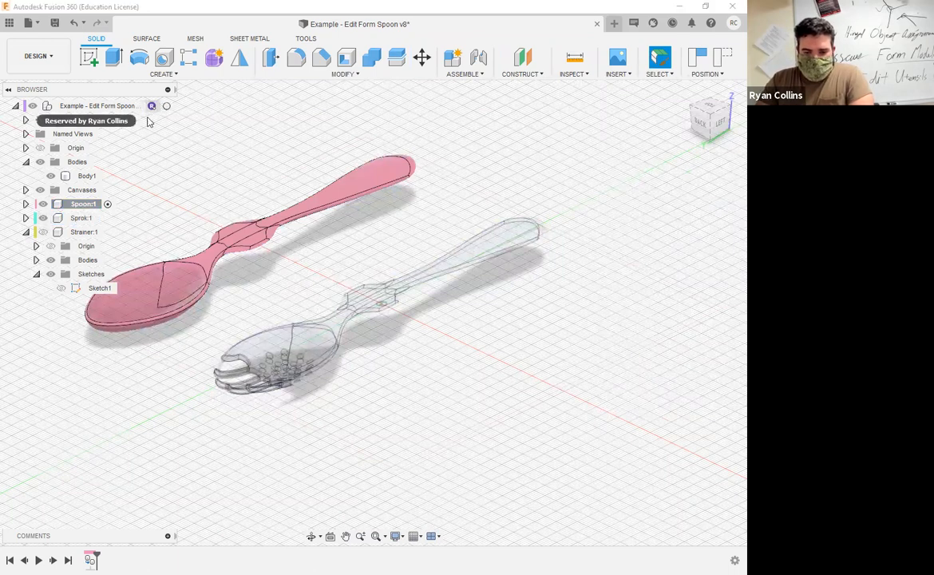
pyautogui.click(89, 218)
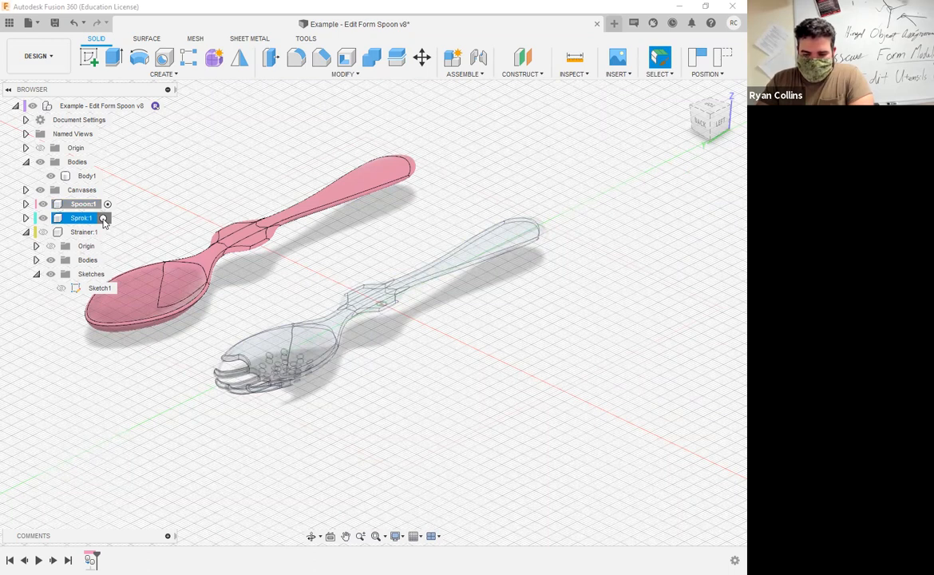
pyautogui.click(102, 219)
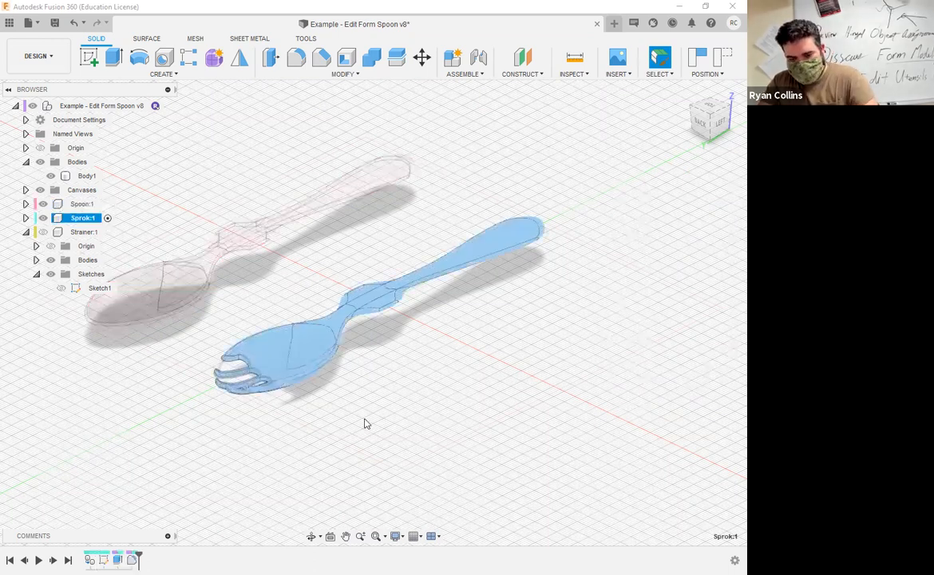
pyautogui.press('m')
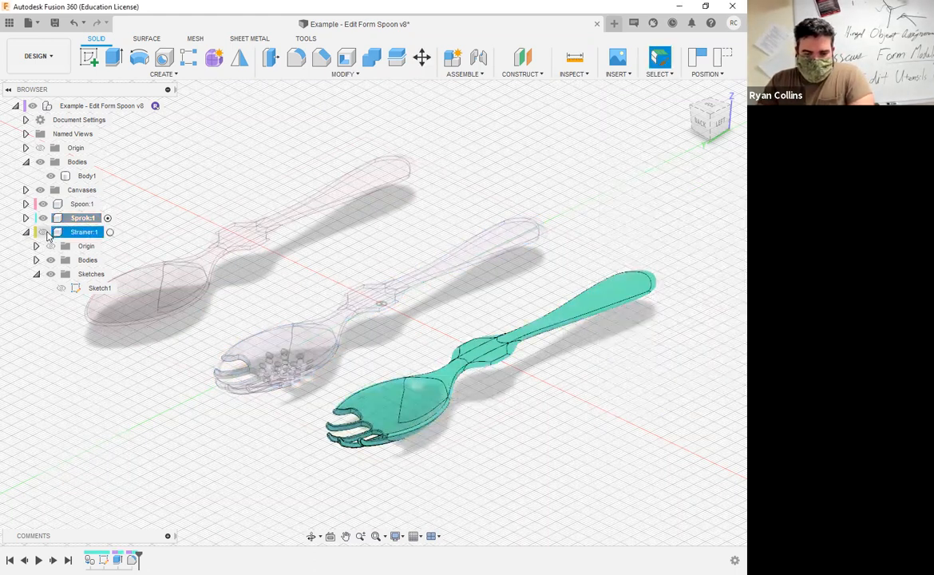
# Activate the top-level assembly, show the Strainer component and hide the top-level bodies that overlap it
pyautogui.click(152, 106)
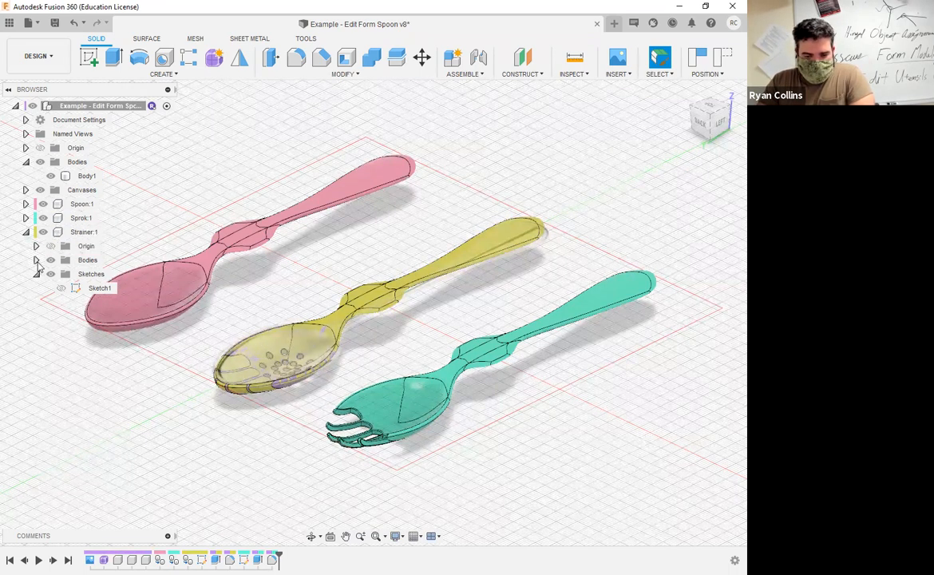
pyautogui.click(36, 261)
pyautogui.click(92, 274)
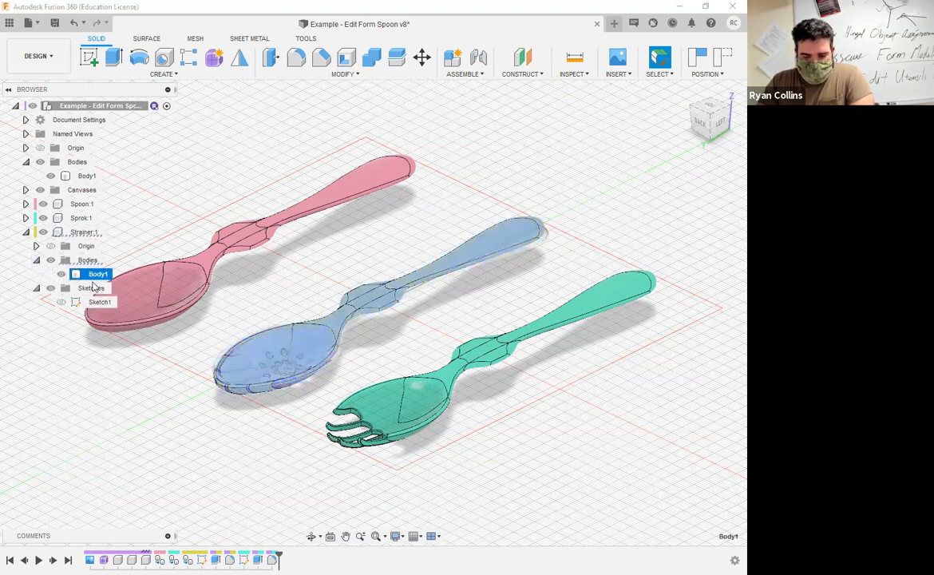
pyautogui.click(112, 388)
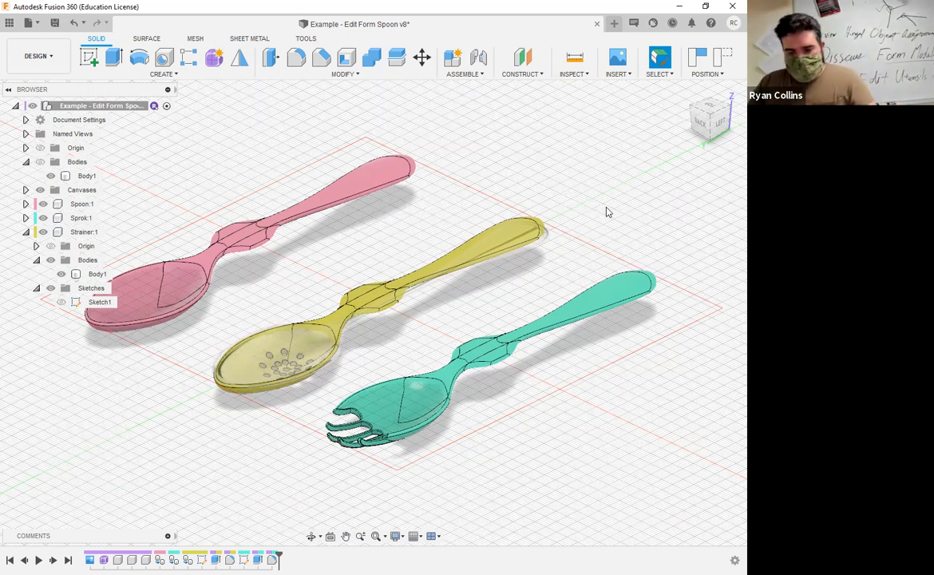
# Save the design with the version description "All Utensils"
pyautogui.hotkey('ctrl', 's')
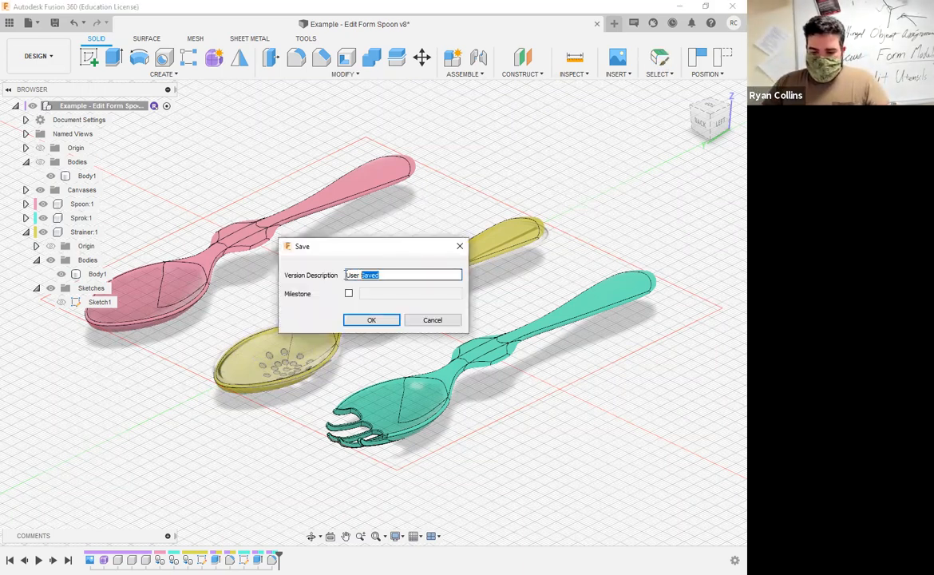
pyautogui.write('All Utensils')
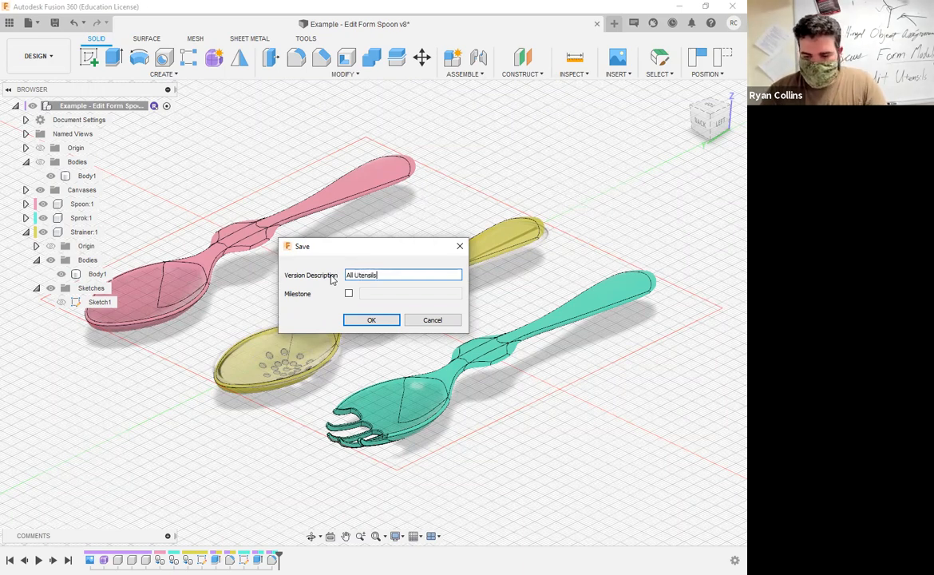
pyautogui.click(331, 275)
# Turn off component color cycling so the utensils display their real appearances
pyautogui.keyDown('shift'); pyautogui.moveTo(546, 239); pyautogui.dragTo(511, 265, button='middle'); pyautogui.keyUp('shift')
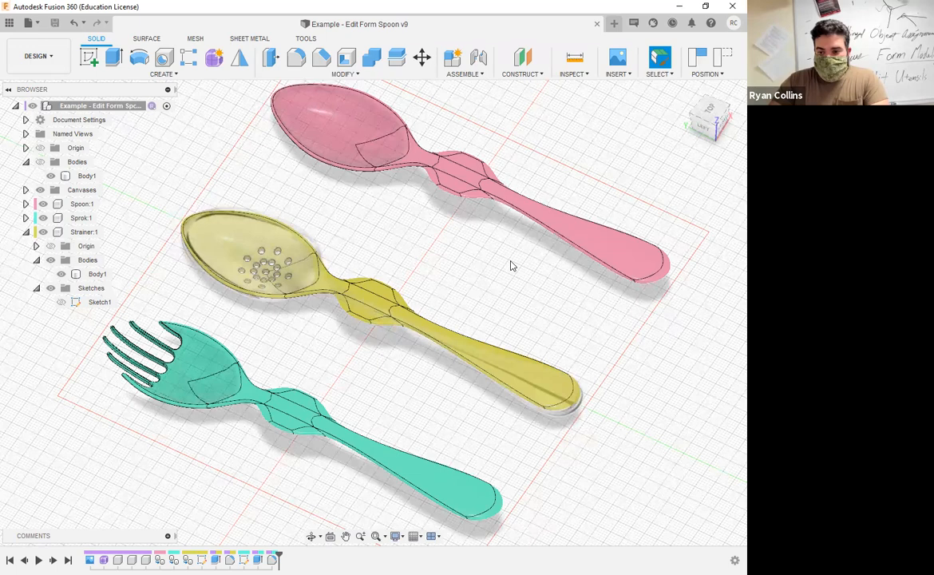
pyautogui.click(439, 326)
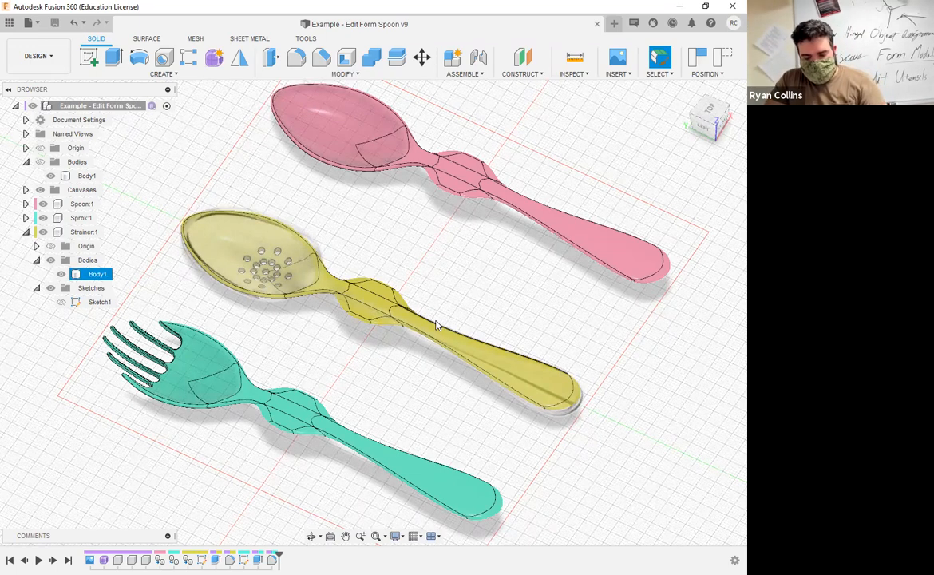
pyautogui.hotkey('shift', 'n')
pyautogui.click(494, 325)
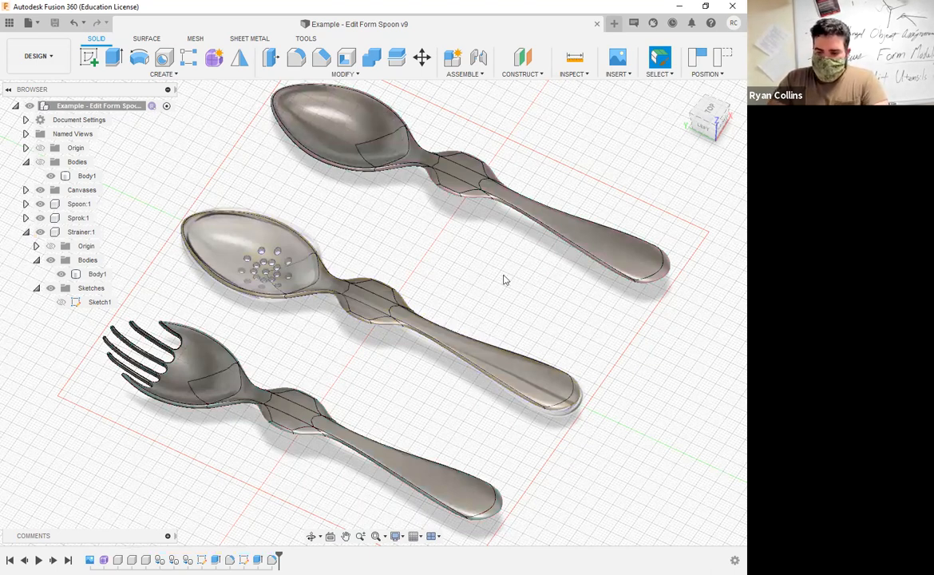
# Apply the Gold - Polished appearance from the metal library to the Sprok
pyautogui.press('a')
pyautogui.click(558, 455)
pyautogui.scroll(-3, 563, 471)
pyautogui.scroll(-2, 557, 479)
pyautogui.click(540, 431)
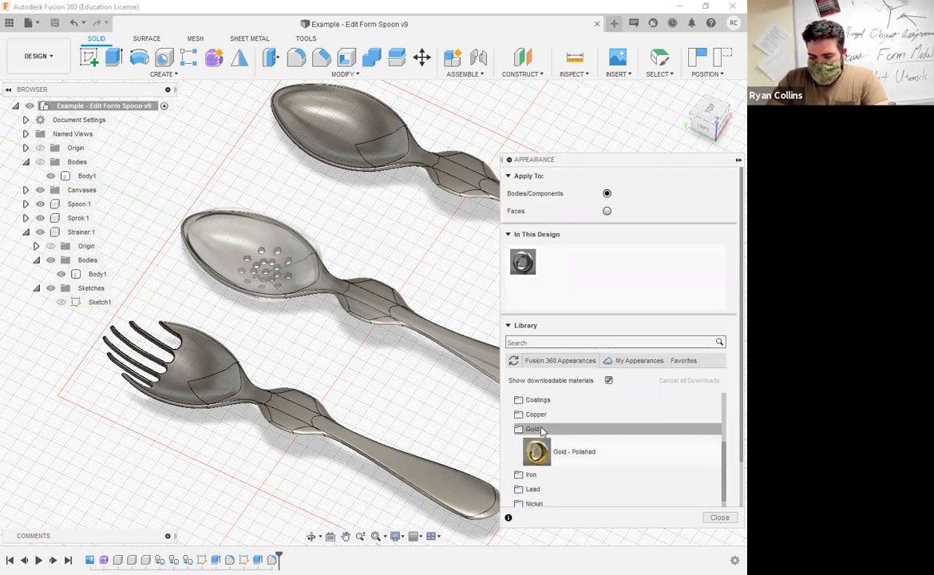
pyautogui.moveTo(536, 455); pyautogui.dragTo(174, 394)
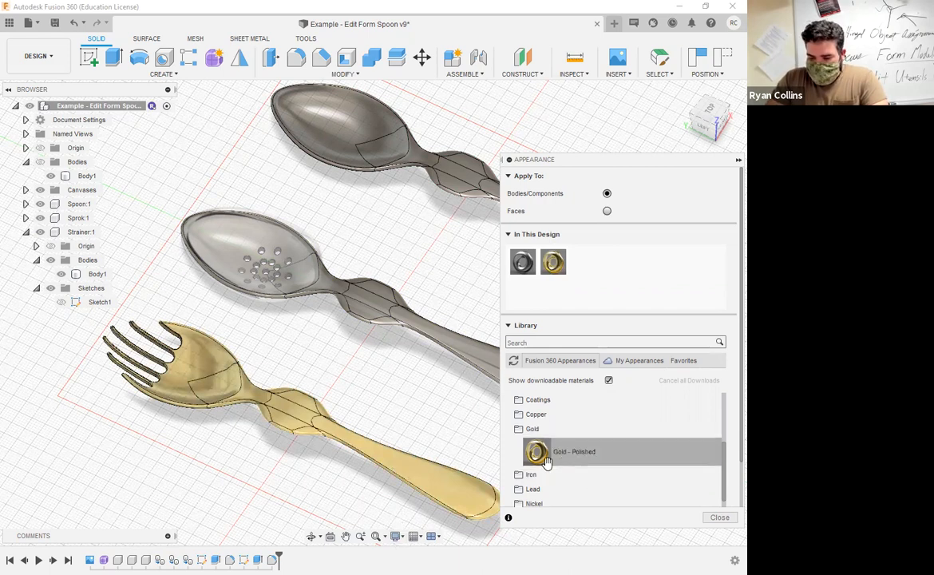
# Apply the Platinum - Polished appearance to the Strainer
pyautogui.scroll(-3, 547, 461)
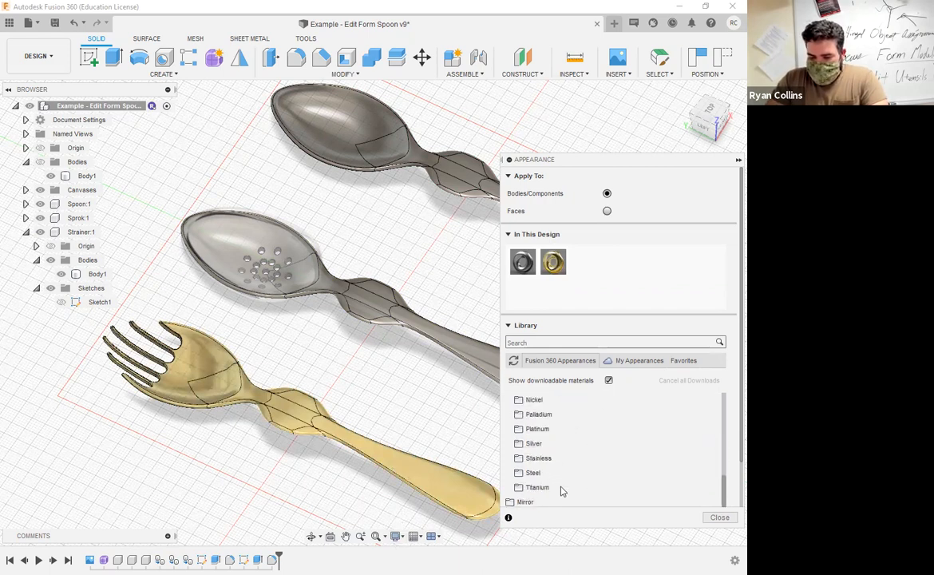
pyautogui.click(537, 429)
pyautogui.moveTo(537, 449); pyautogui.dragTo(289, 263)
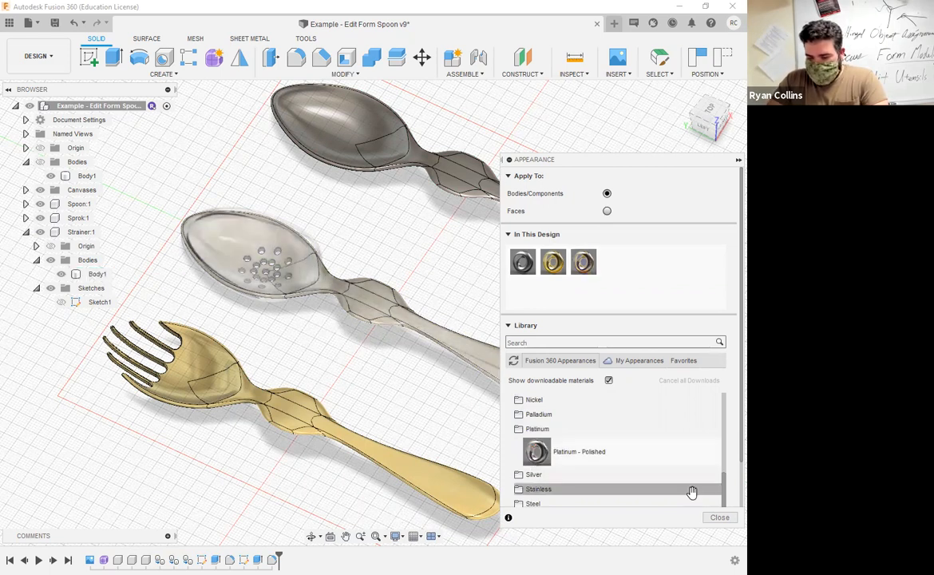
# Apply the finished Mahogany wood appearance to the Spoon
pyautogui.scroll(-3, 559, 392)
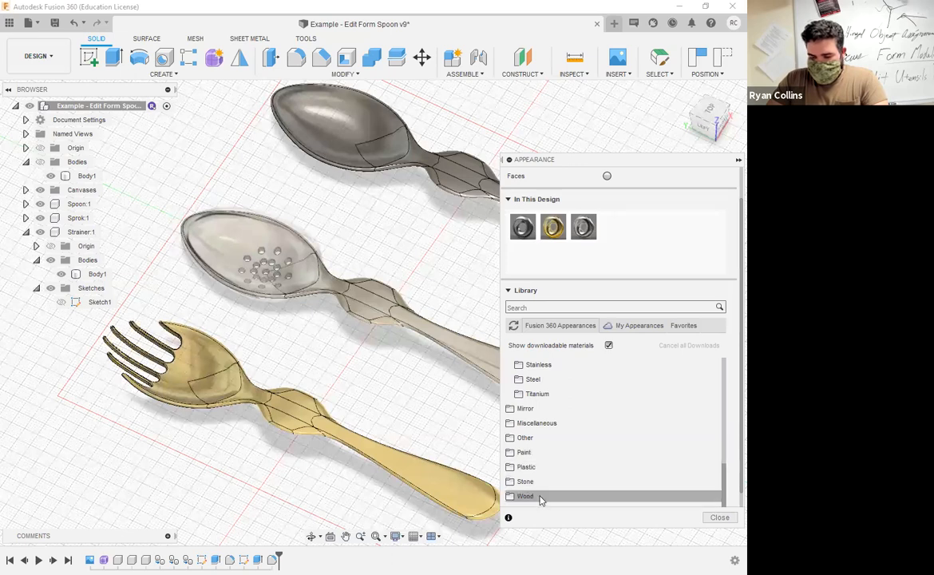
pyautogui.click(527, 496)
pyautogui.scroll(-5, 573, 463)
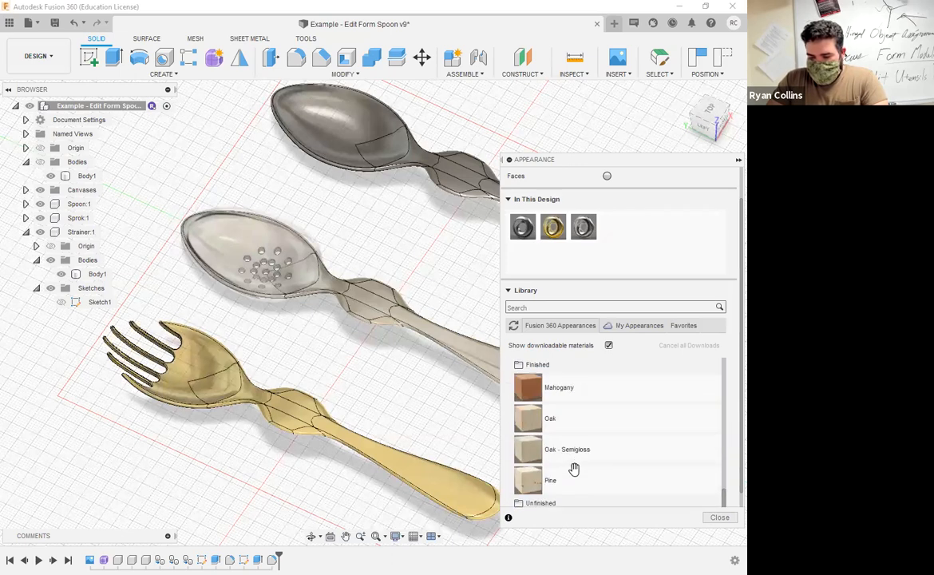
pyautogui.moveTo(542, 394); pyautogui.dragTo(356, 145)
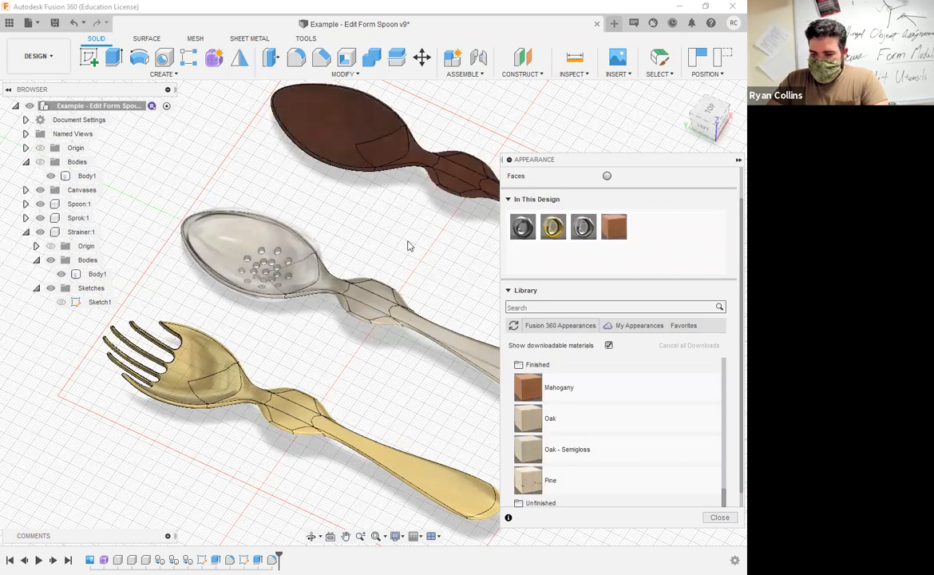
# Switch the appearance target to faces and apply Mahogany to the central grip face of the Strainer and the Sprok
pyautogui.scroll(1, 614, 335)
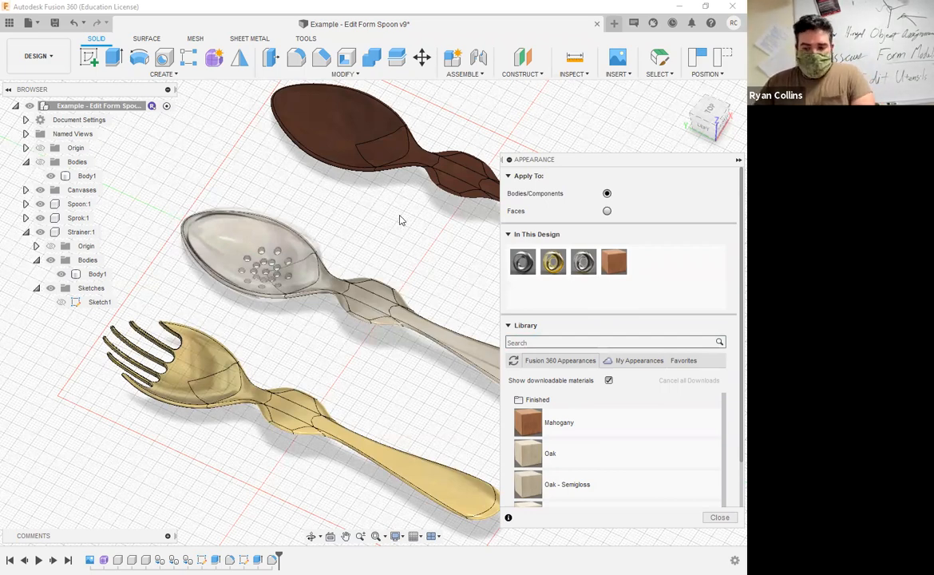
pyautogui.moveTo(324, 251); pyautogui.dragTo(247, 227, button='middle')
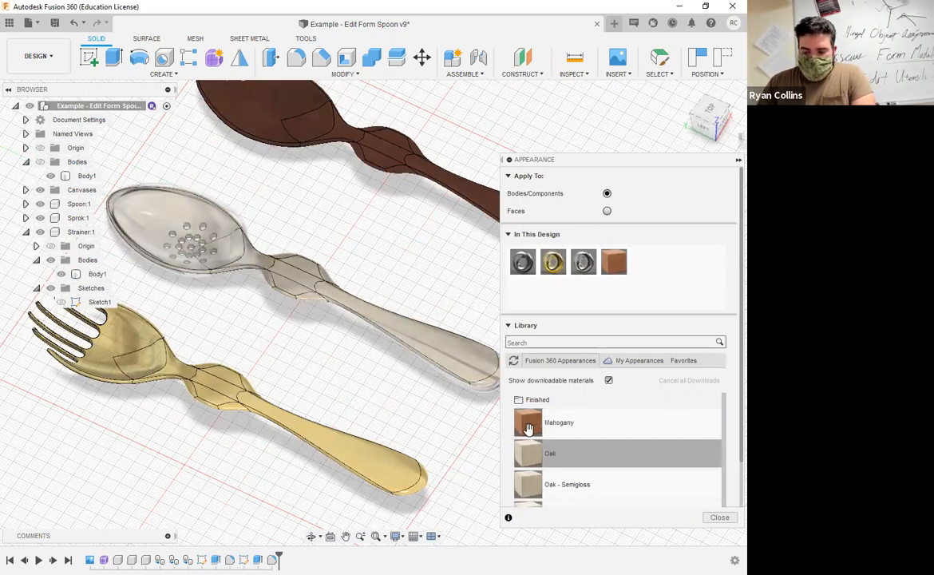
pyautogui.click(299, 276)
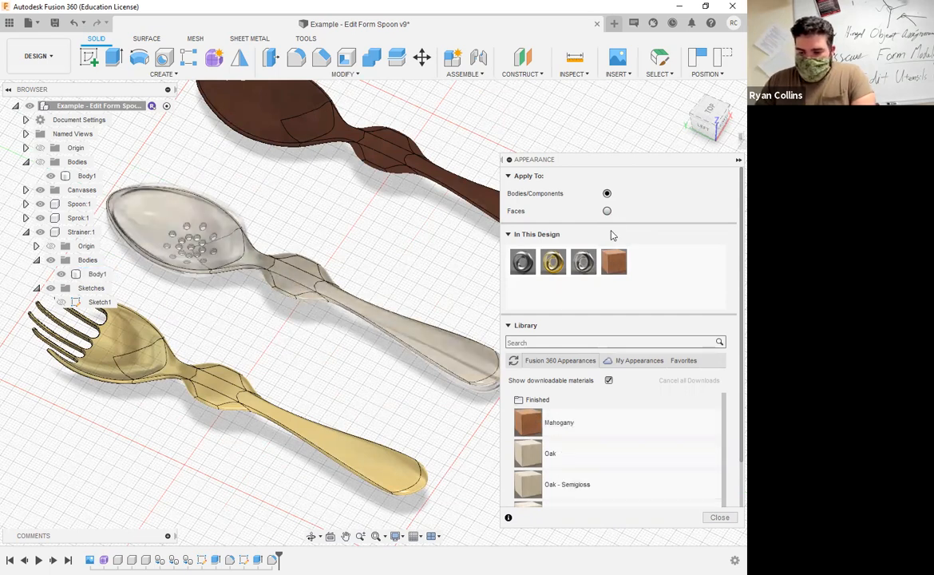
pyautogui.click(607, 212)
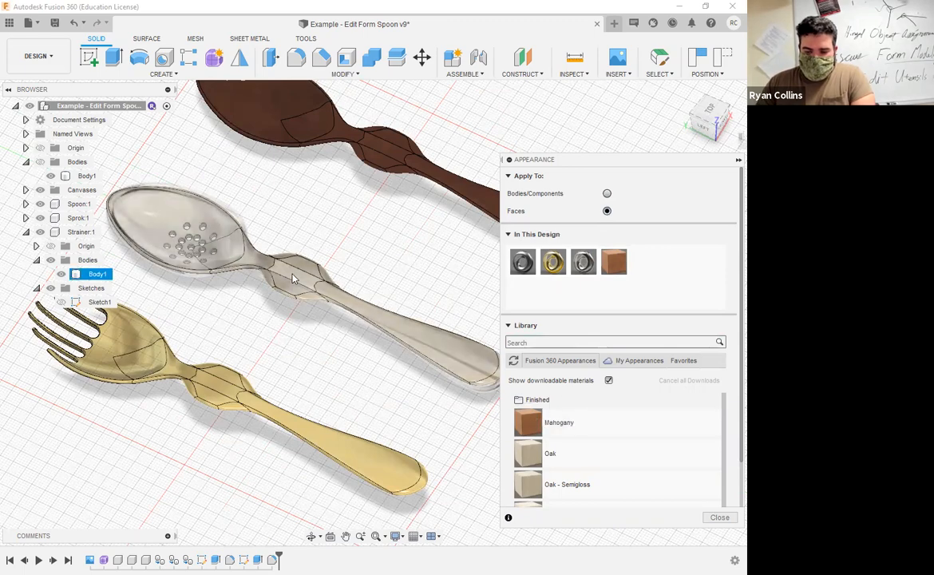
pyautogui.click(333, 289)
pyautogui.moveTo(536, 429); pyautogui.dragTo(299, 279)
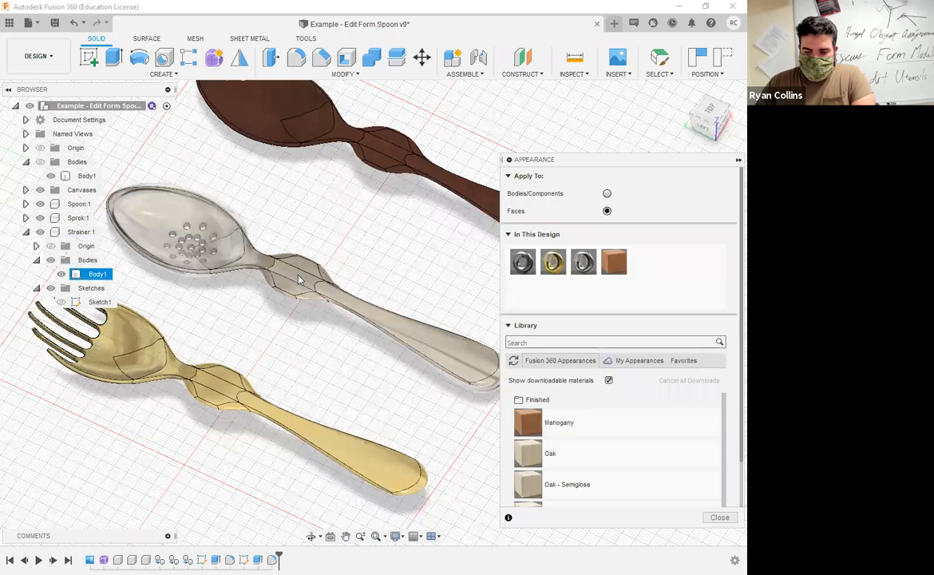
pyautogui.moveTo(530, 424); pyautogui.dragTo(216, 390)
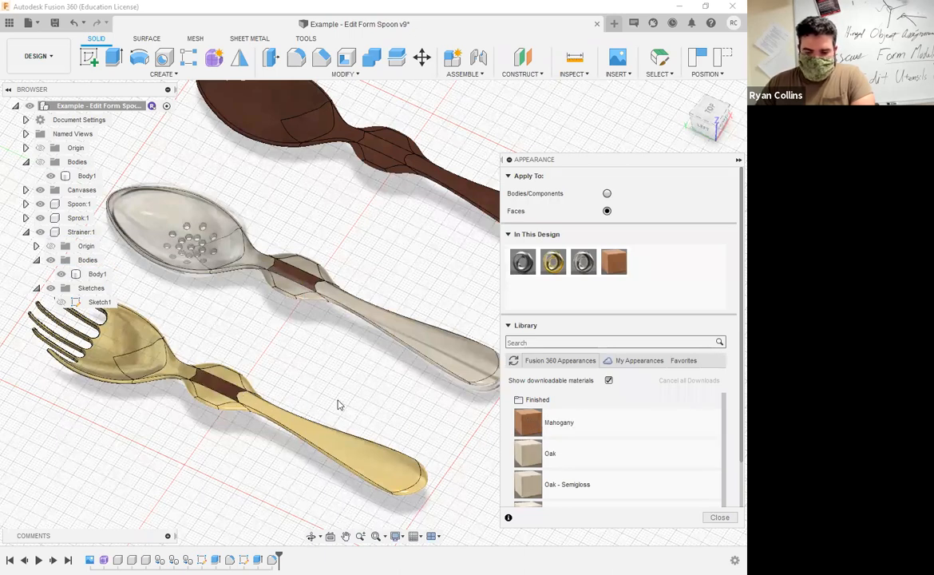
# Finish the appearance edits and capture the current positions of the moved utensil components
pyautogui.keyDown('shift'); pyautogui.moveTo(346, 329); pyautogui.dragTo(656, 172, button='middle'); pyautogui.keyUp('shift')
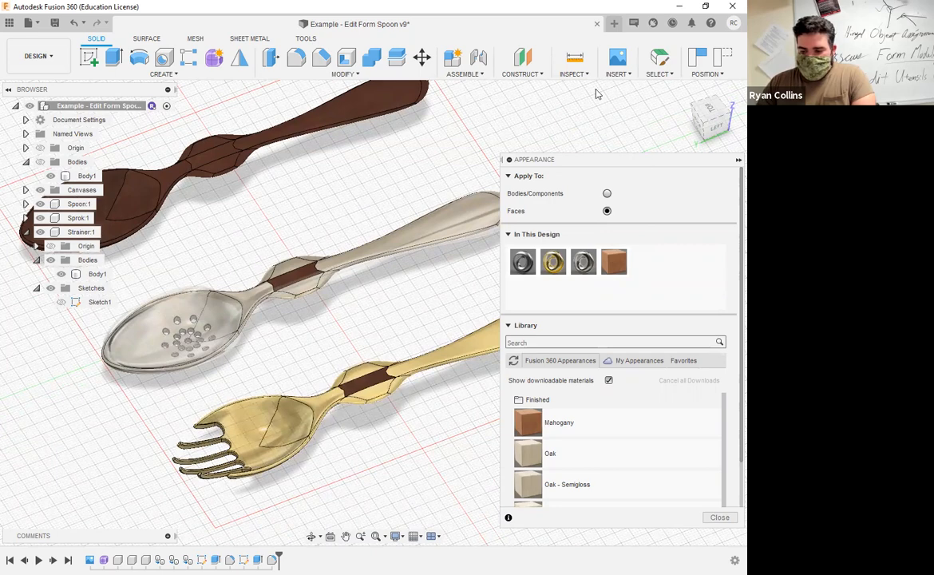
pyautogui.click(719, 517)
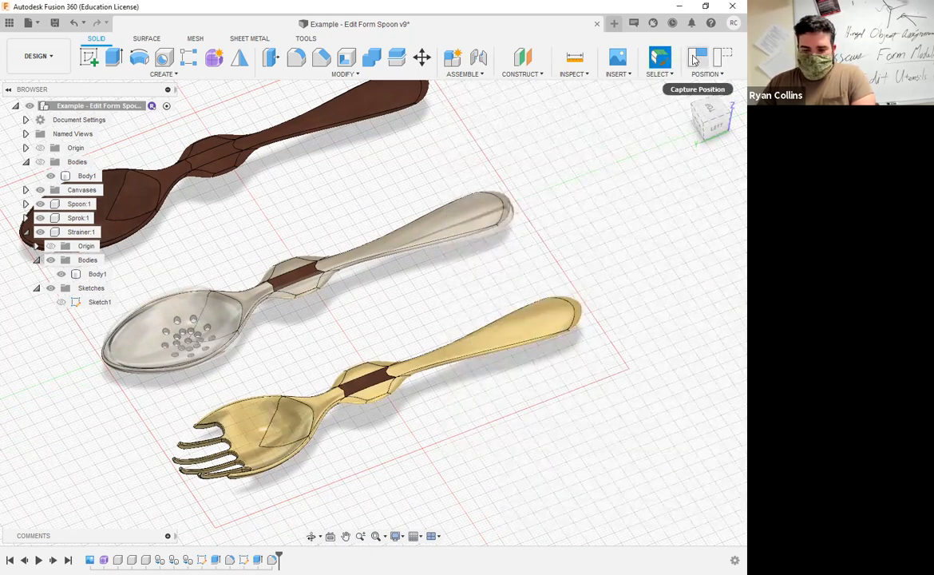
pyautogui.click(725, 61)
pyautogui.moveTo(477, 298); pyautogui.dragTo(437, 307, button='middle')
pyautogui.press('F6')
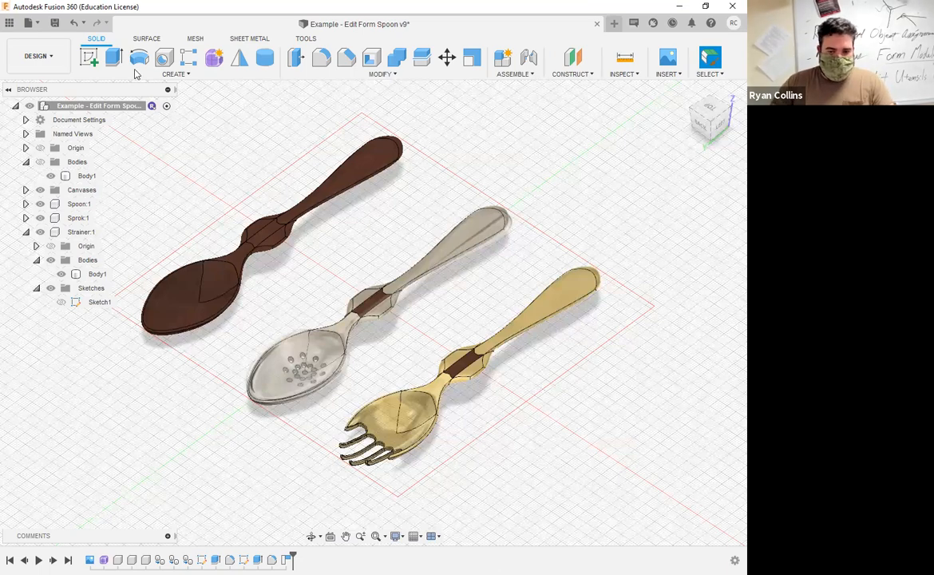
# Switch to the Render workspace and examine the applied materials on all three utensils
pyautogui.click(40, 57)
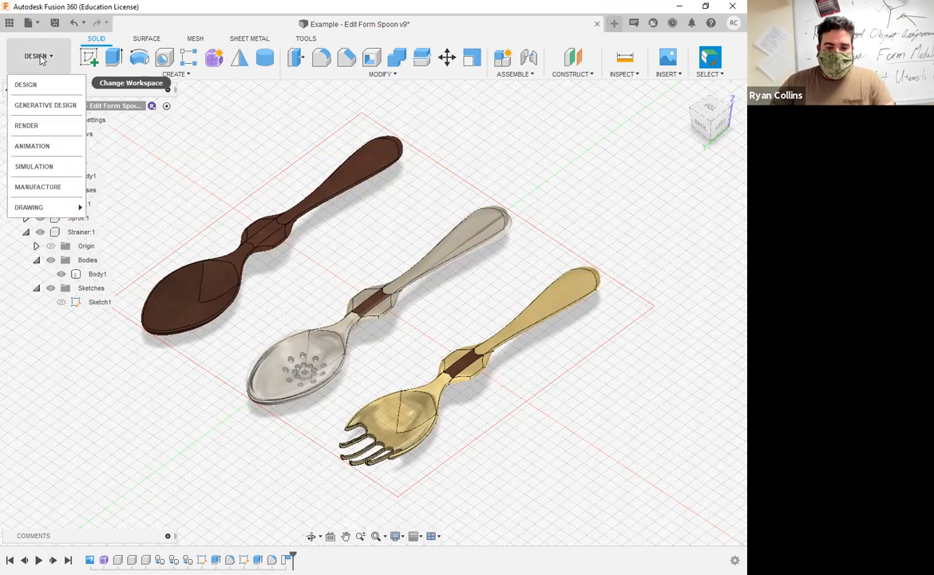
pyautogui.click(25, 126)
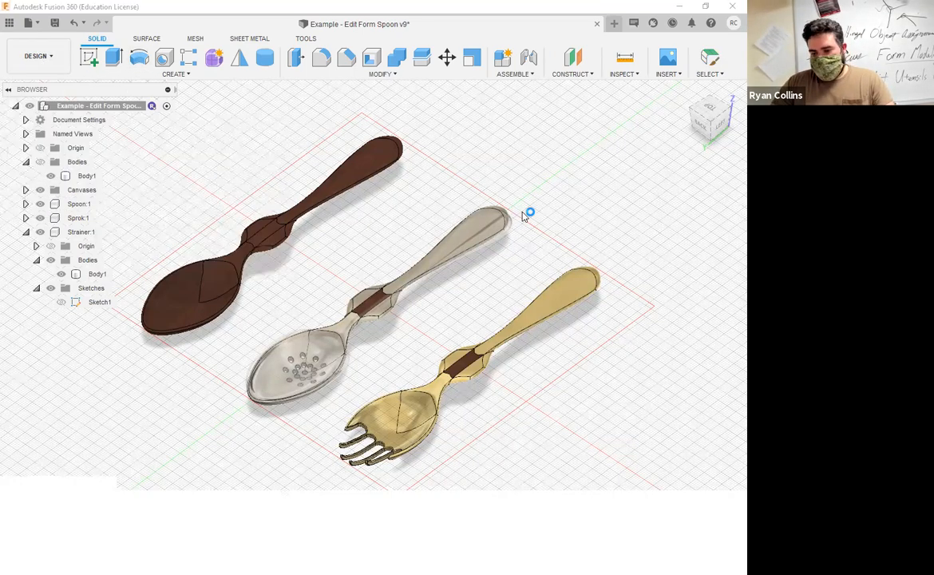
pyautogui.scroll(3, 359, 357)
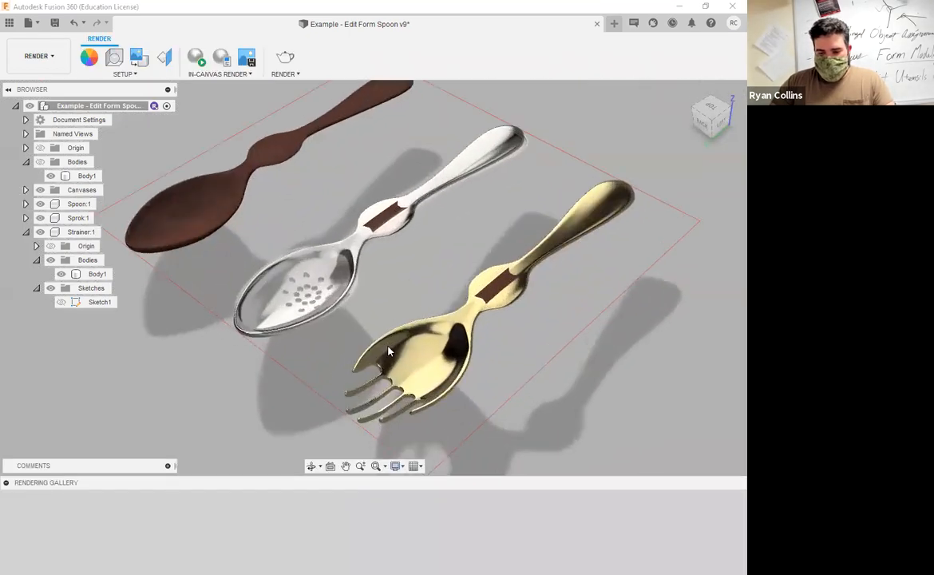
pyautogui.keyDown('shift'); pyautogui.moveTo(569, 387); pyautogui.dragTo(604, 402, button='middle'); pyautogui.keyUp('shift')
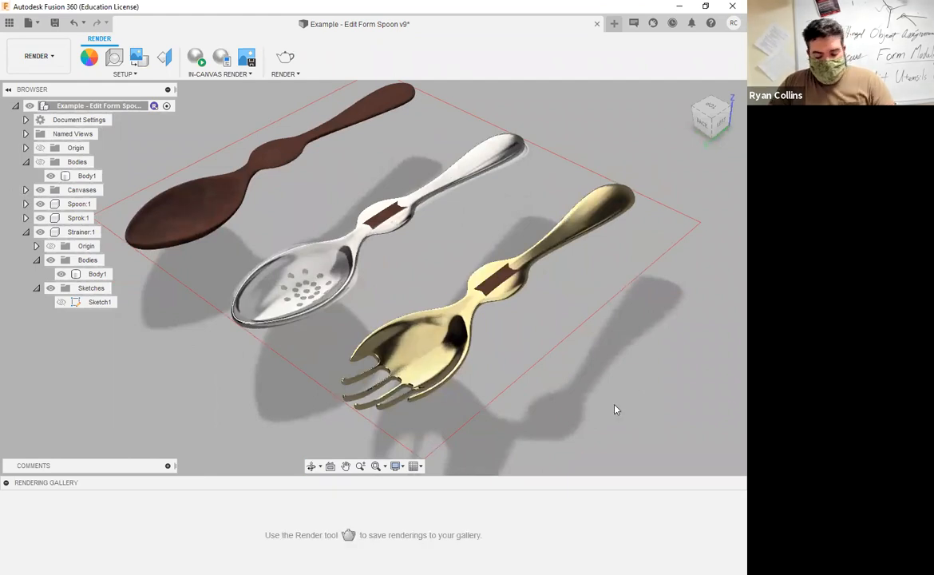
pyautogui.scroll(-2, 615, 410)
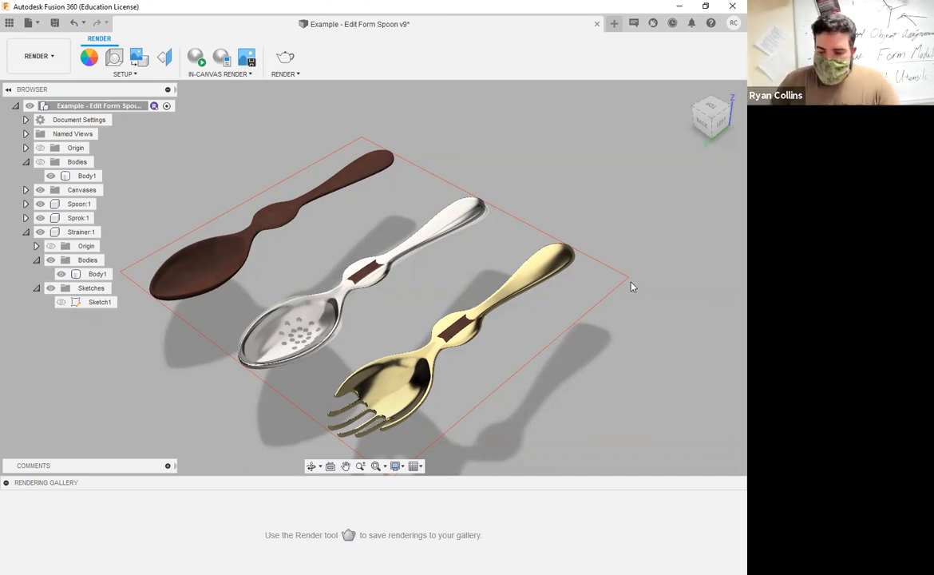
# Return to the Design workspace and open the original spoon form, Form1, for editing
pyautogui.click(40, 56)
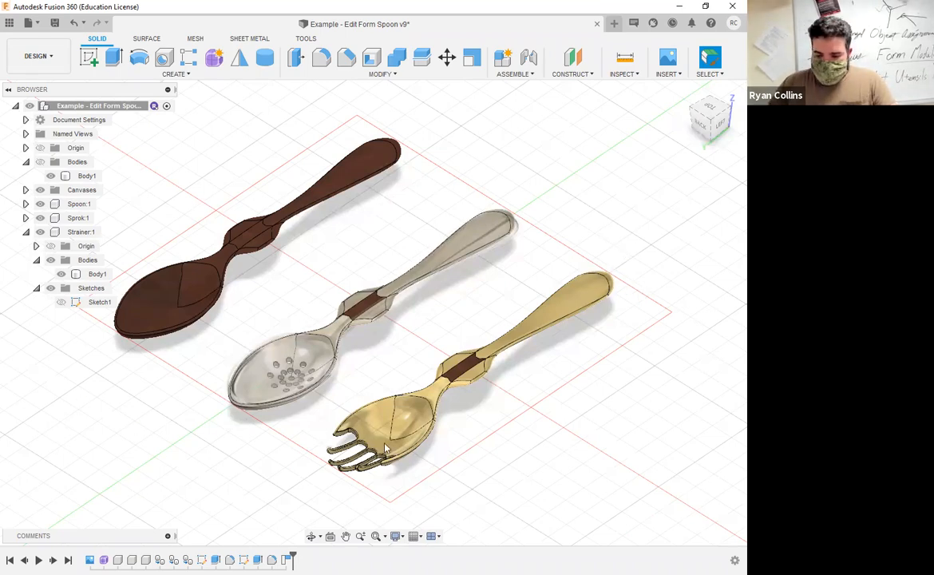
pyautogui.scroll(2, 541, 440)
pyautogui.scroll(-2, 565, 413)
pyautogui.keyDown('shift'); pyautogui.moveTo(553, 401); pyautogui.dragTo(395, 218, button='middle'); pyautogui.keyUp('shift')
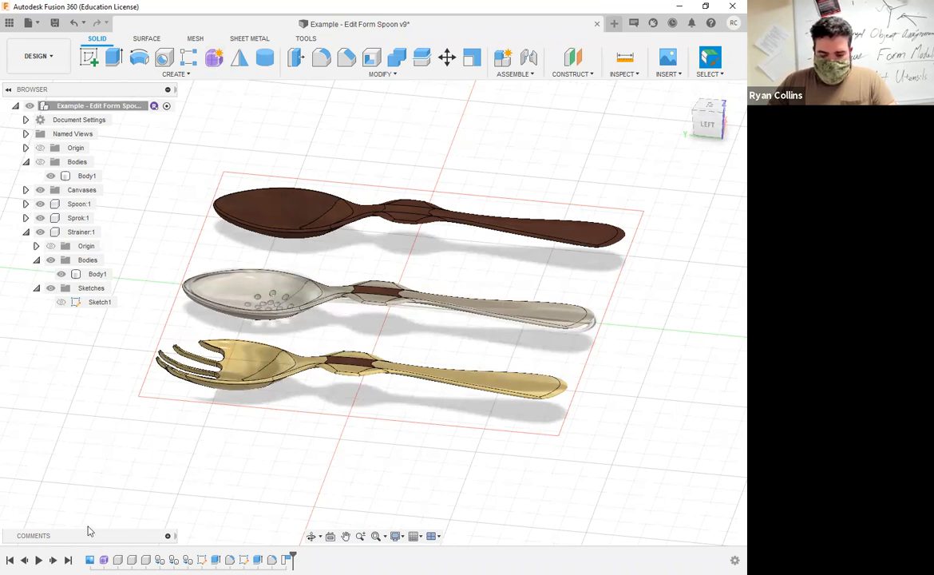
pyautogui.rightClick(104, 559)
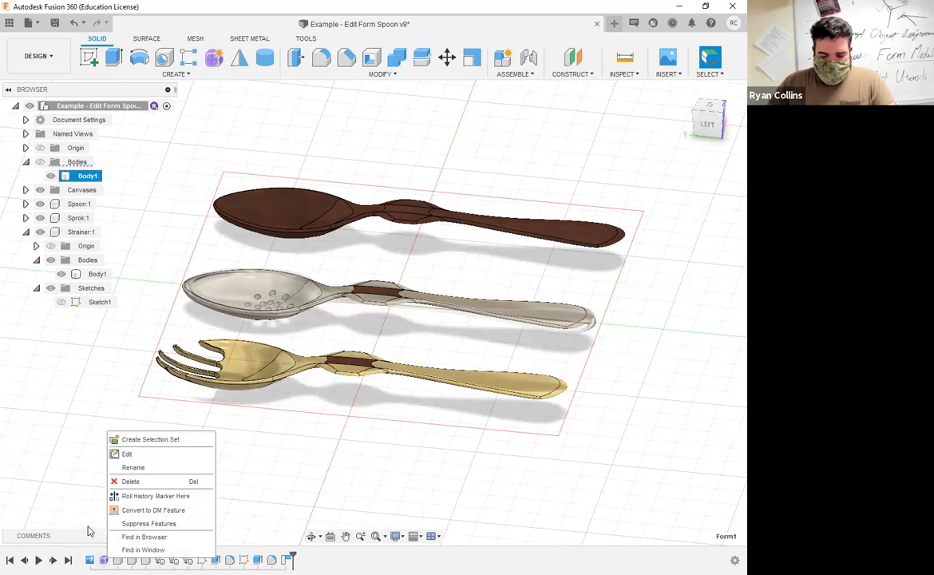
pyautogui.click(128, 454)
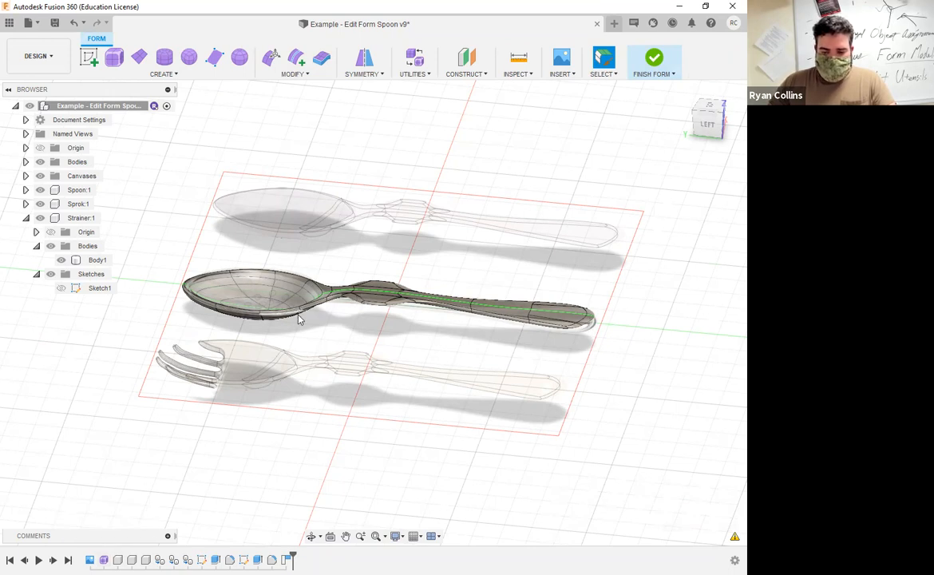
# Crease the edges along the side and around the tip of the spoon form's handle, and finish the form
pyautogui.click(301, 77)
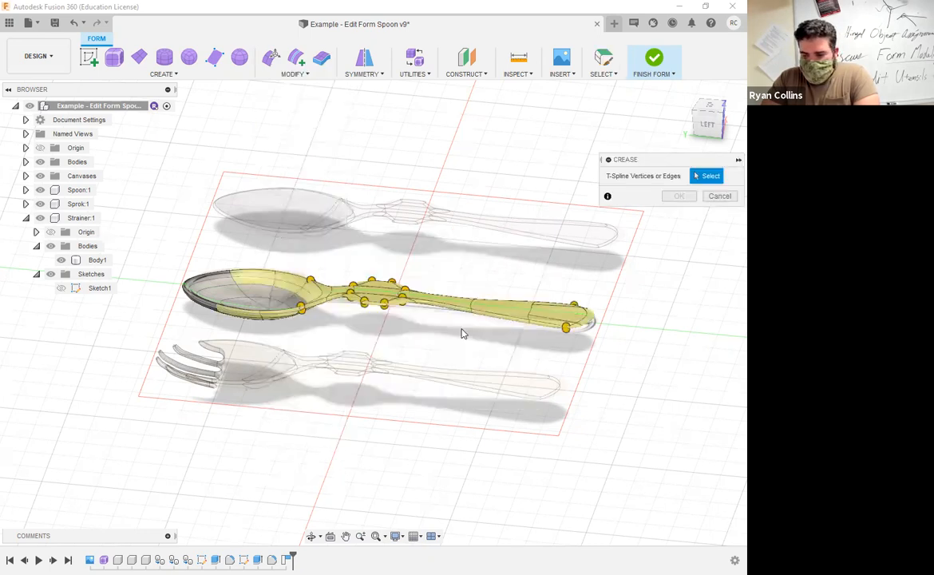
pyautogui.scroll(3, 463, 334)
pyautogui.moveTo(522, 338); pyautogui.dragTo(433, 348, button='middle')
pyautogui.scroll(-1, 523, 334)
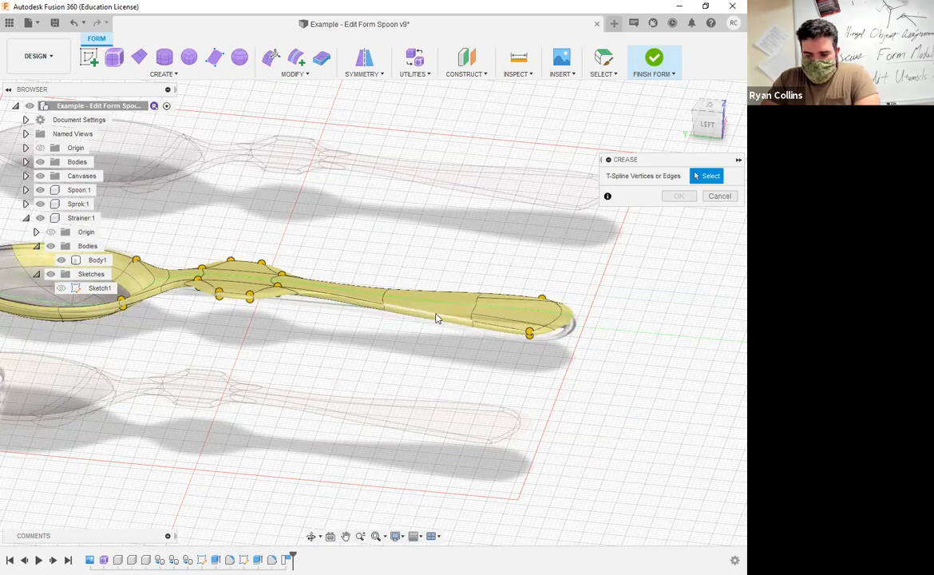
pyautogui.click(369, 305)
pyautogui.click(494, 325)
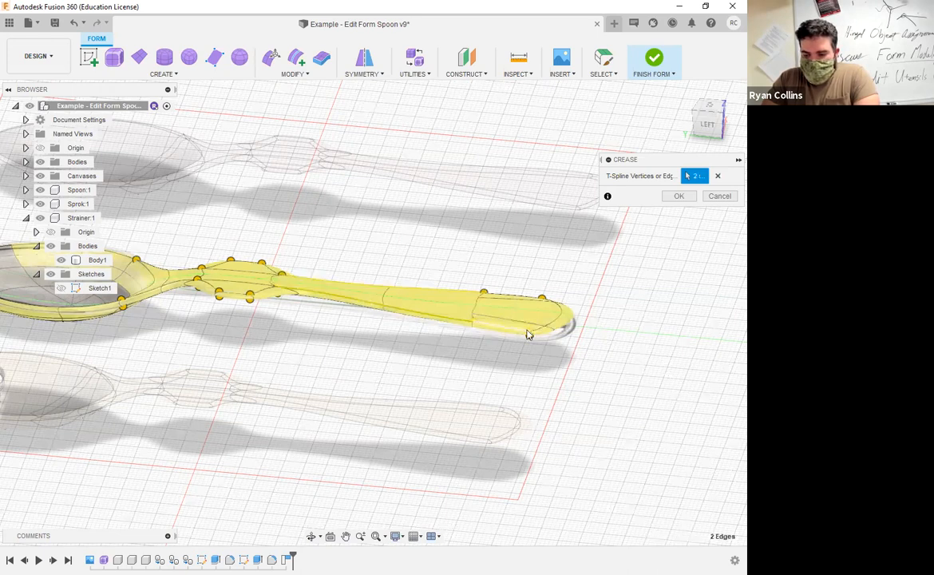
pyautogui.click(559, 324)
pyautogui.keyDown('shift'); pyautogui.moveTo(605, 338); pyautogui.dragTo(531, 354, button='middle'); pyautogui.keyUp('shift')
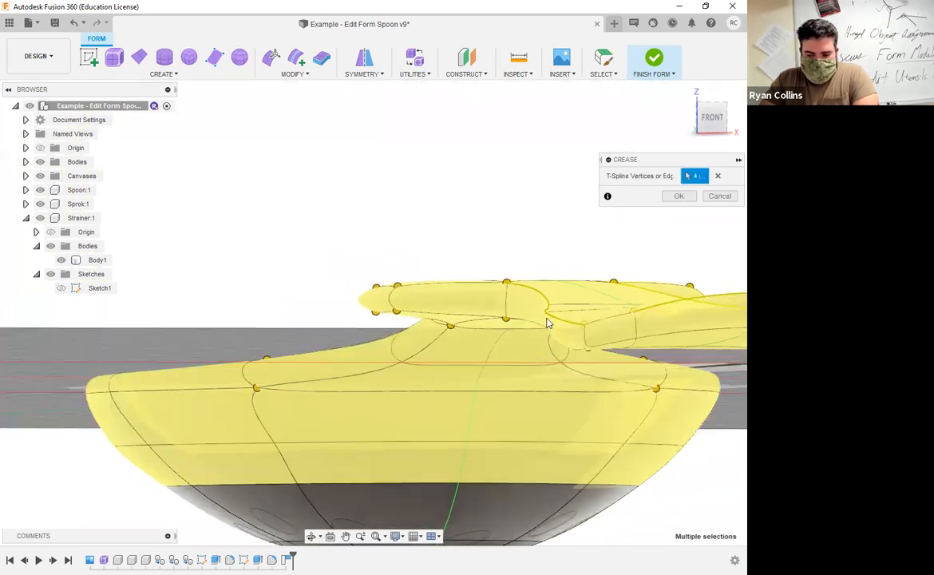
pyautogui.keyDown('shift'); pyautogui.moveTo(554, 349); pyautogui.dragTo(549, 361, button='middle'); pyautogui.keyUp('shift')
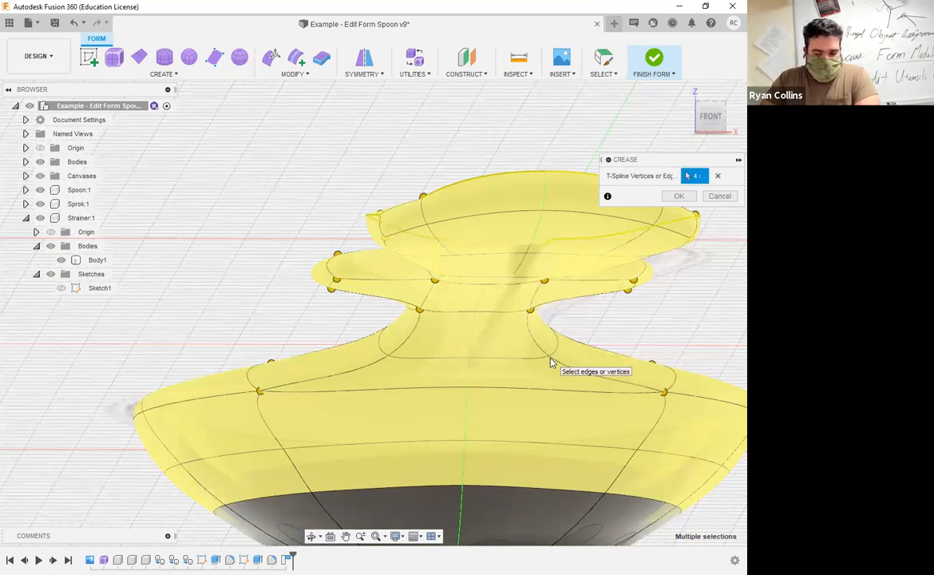
pyautogui.keyDown('shift'); pyautogui.moveTo(304, 283); pyautogui.dragTo(423, 369, button='middle'); pyautogui.keyUp('shift')
pyautogui.scroll(-1, 238, 232)
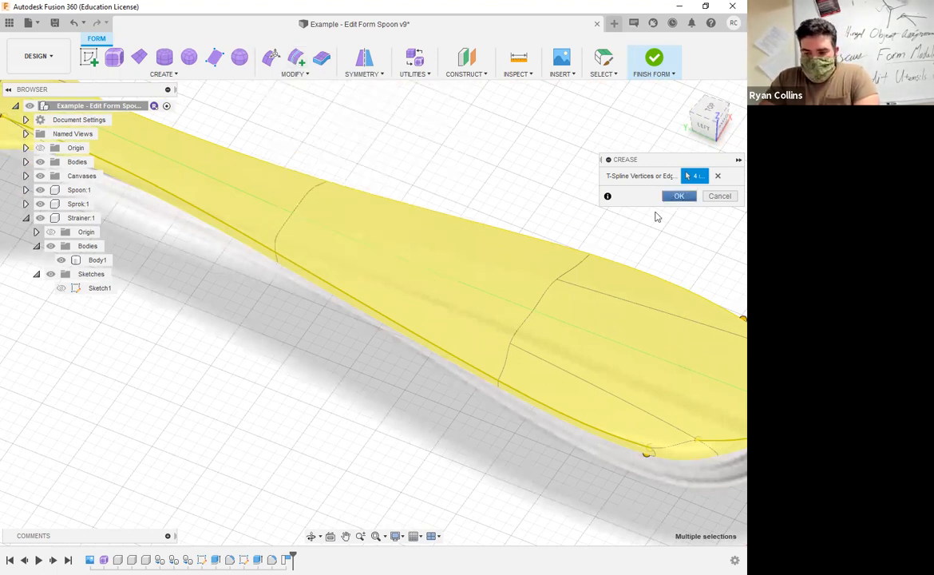
pyautogui.click(678, 195)
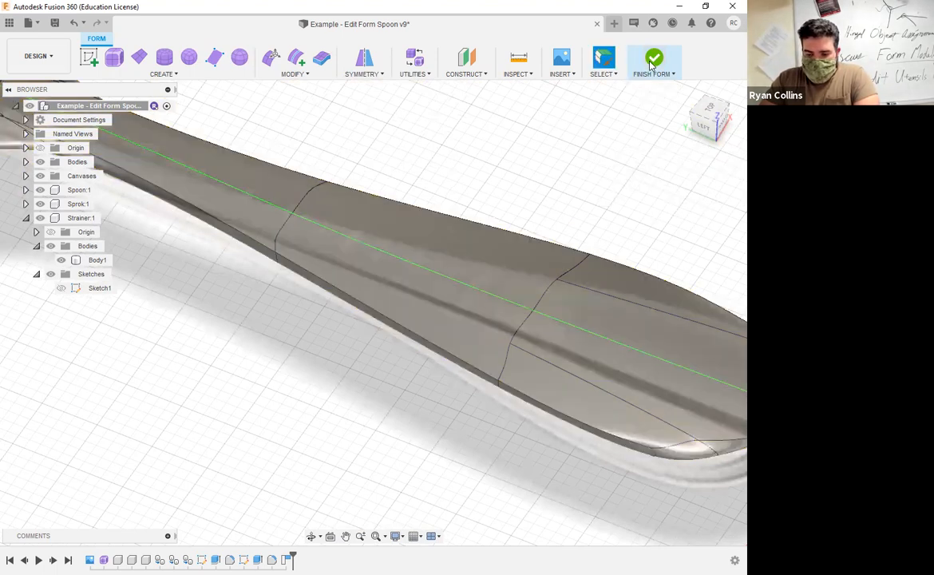
pyautogui.click(653, 63)
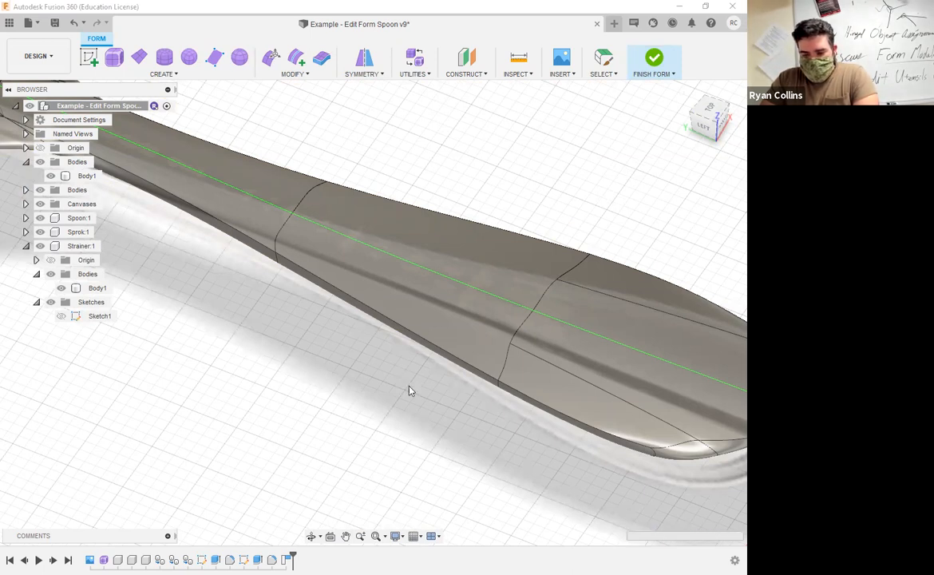
# Set the visual style to Shaded without edges and inspect the creased handles on the three utensils
pyautogui.moveTo(447, 402); pyautogui.dragTo(389, 522)
pyautogui.keyDown('shift'); pyautogui.moveTo(389, 522); pyautogui.dragTo(388, 499, button='middle'); pyautogui.keyUp('shift')
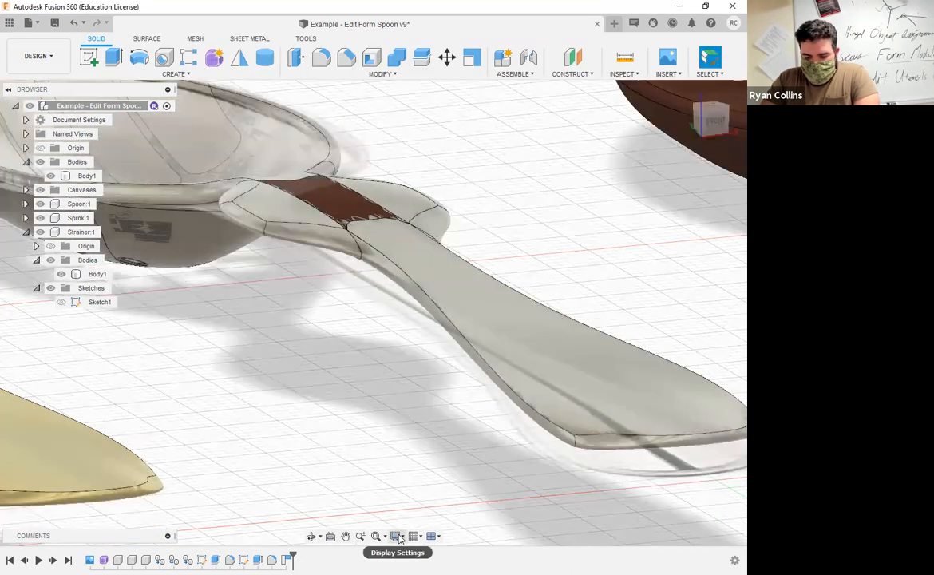
pyautogui.click(397, 535)
pyautogui.moveTo(467, 432)
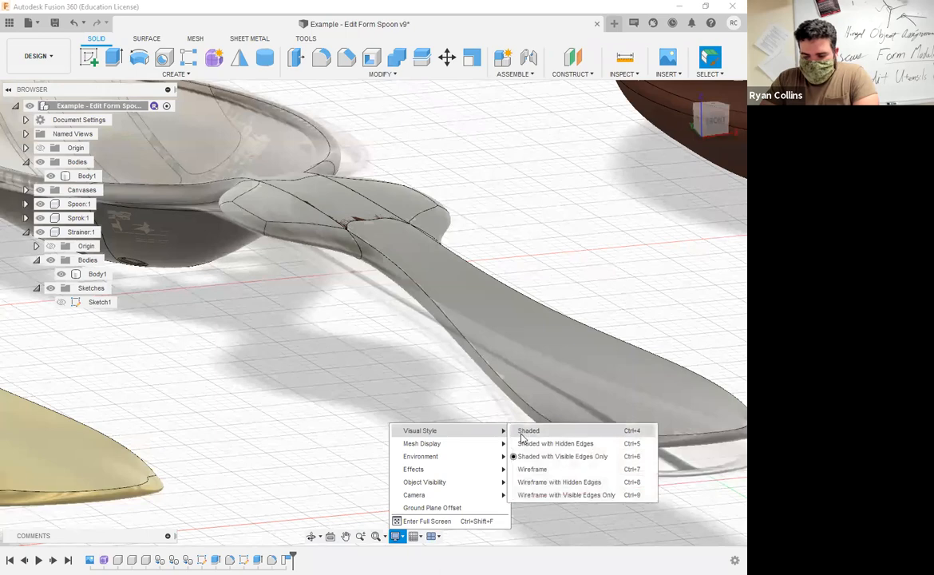
pyautogui.keyDown('shift'); pyautogui.moveTo(442, 392); pyautogui.dragTo(412, 324, button='middle'); pyautogui.keyUp('shift')
pyautogui.scroll(-3, 494, 416)
pyautogui.scroll(5, 501, 415)
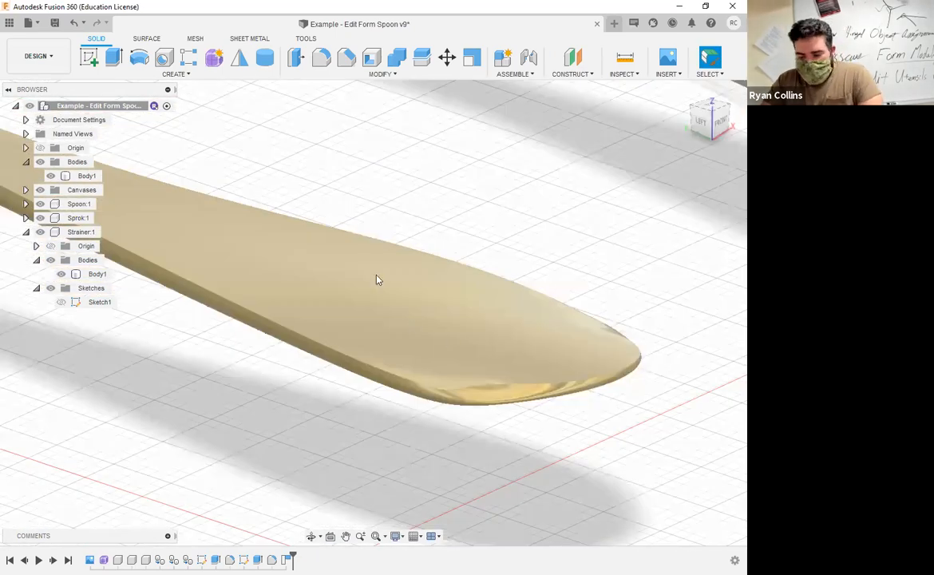
pyautogui.keyDown('shift'); pyautogui.moveTo(380, 277); pyautogui.dragTo(272, 248, button='middle'); pyautogui.keyUp('shift')
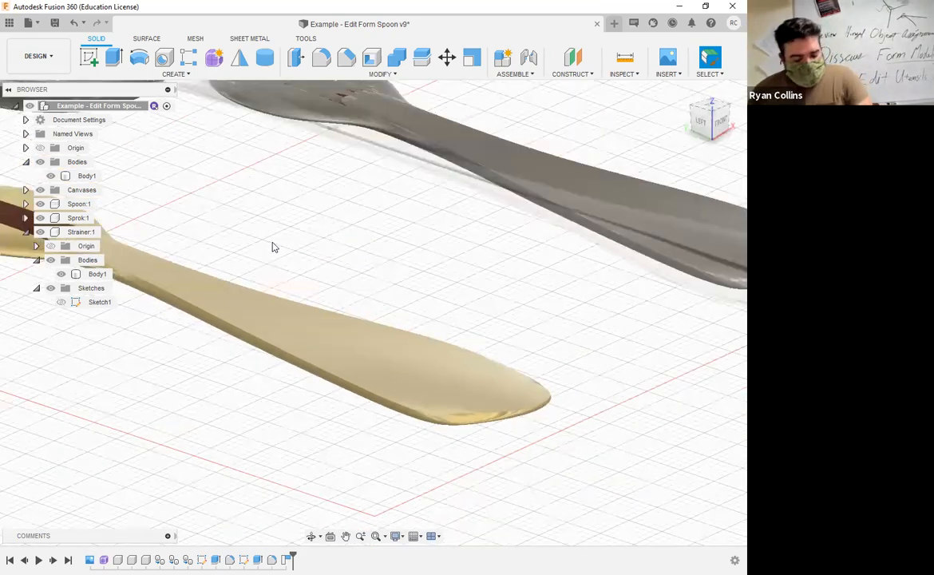
pyautogui.press('F6')
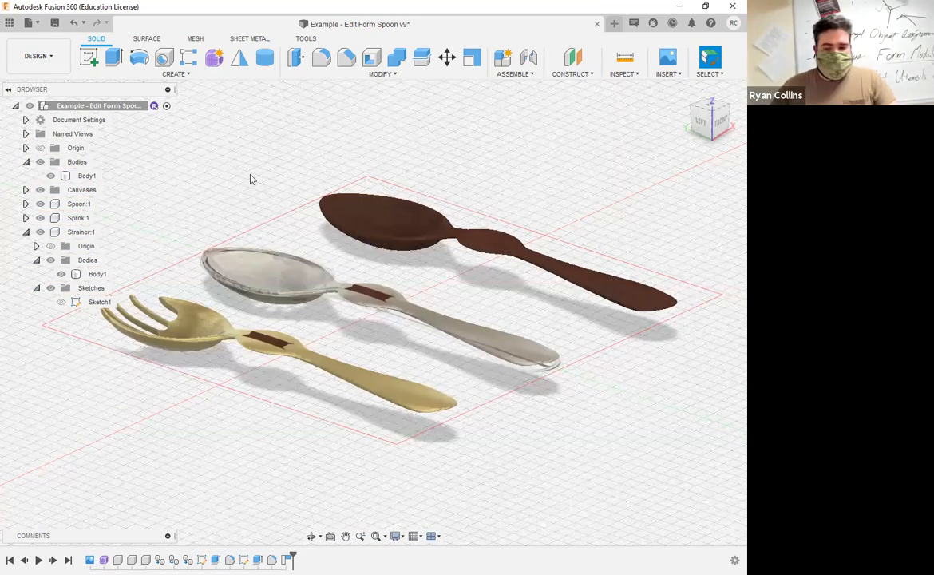
pyautogui.keyDown('shift'); pyautogui.moveTo(246, 202); pyautogui.dragTo(253, 178, button='middle'); pyautogui.keyUp('shift')
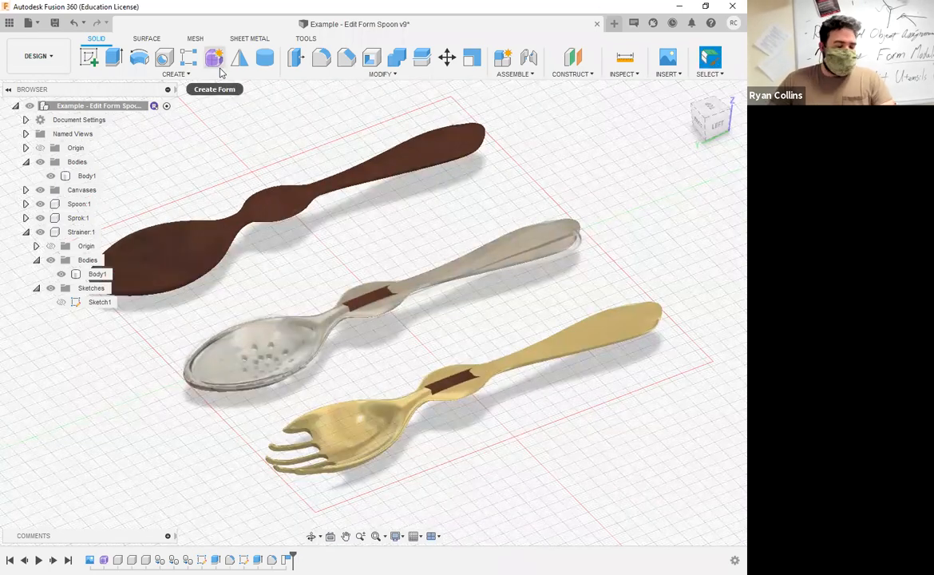